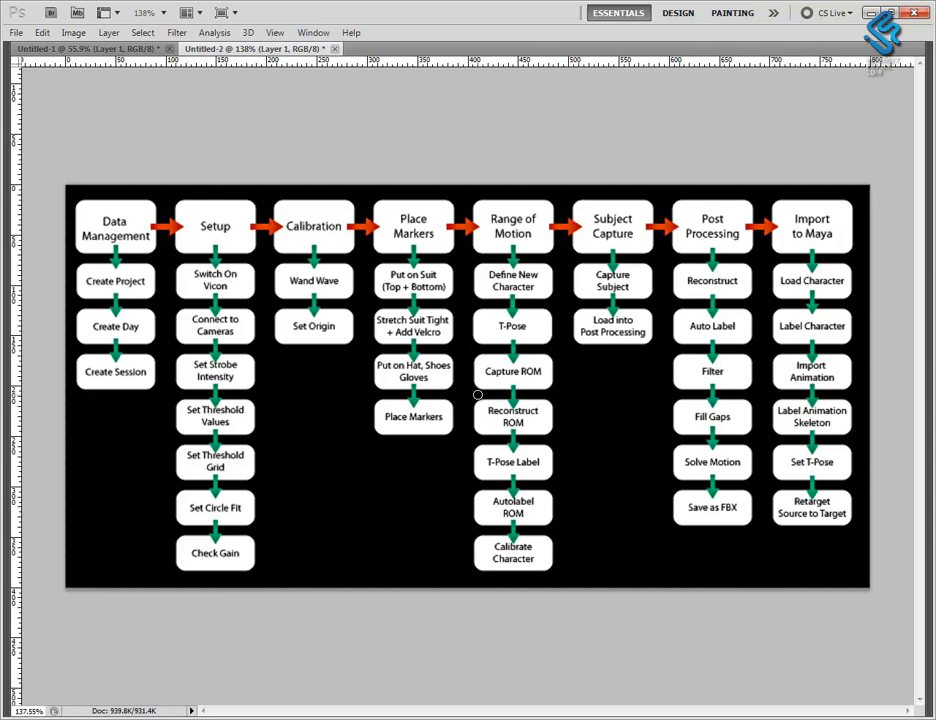
Step: Draw a green freehand loop around the four boxes from Reconstruct ROM to Calibrate Character in the workflow chart
drag(491, 390, 462, 478)
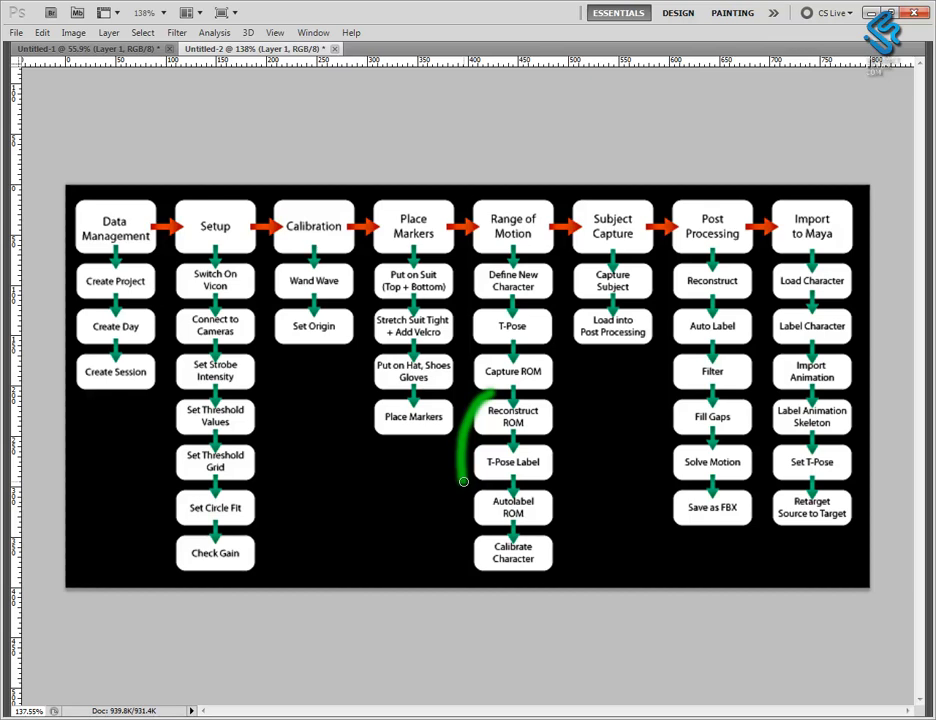
drag(463, 481, 470, 563)
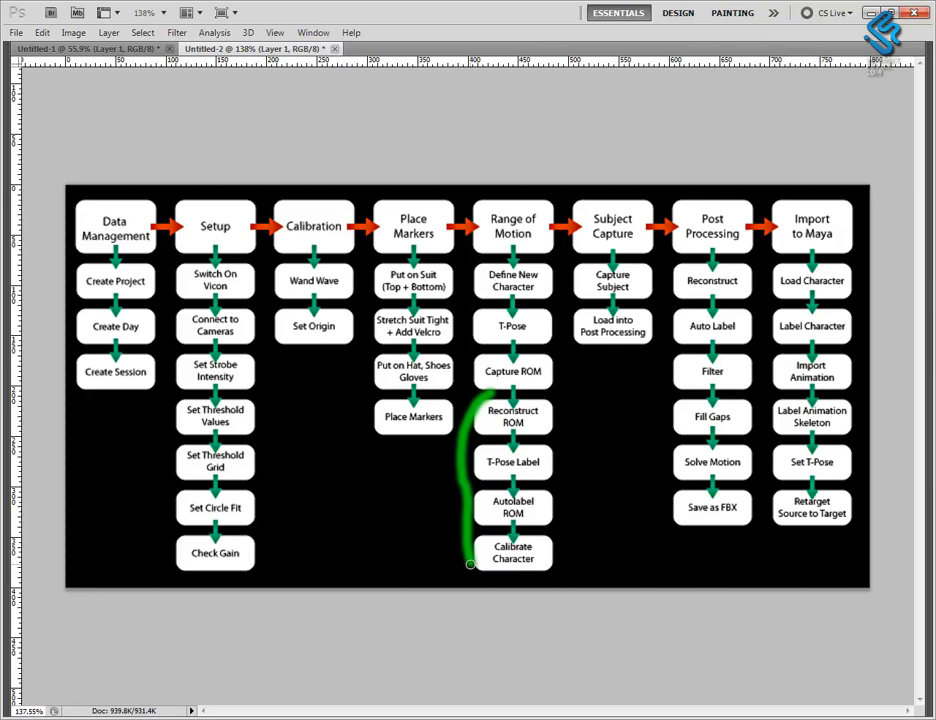
mouse_move(470, 564)
mouse_down()
mouse_move(497, 580)
mouse_move(564, 564)
mouse_move(581, 402)
mouse_move(482, 405)
mouse_up()
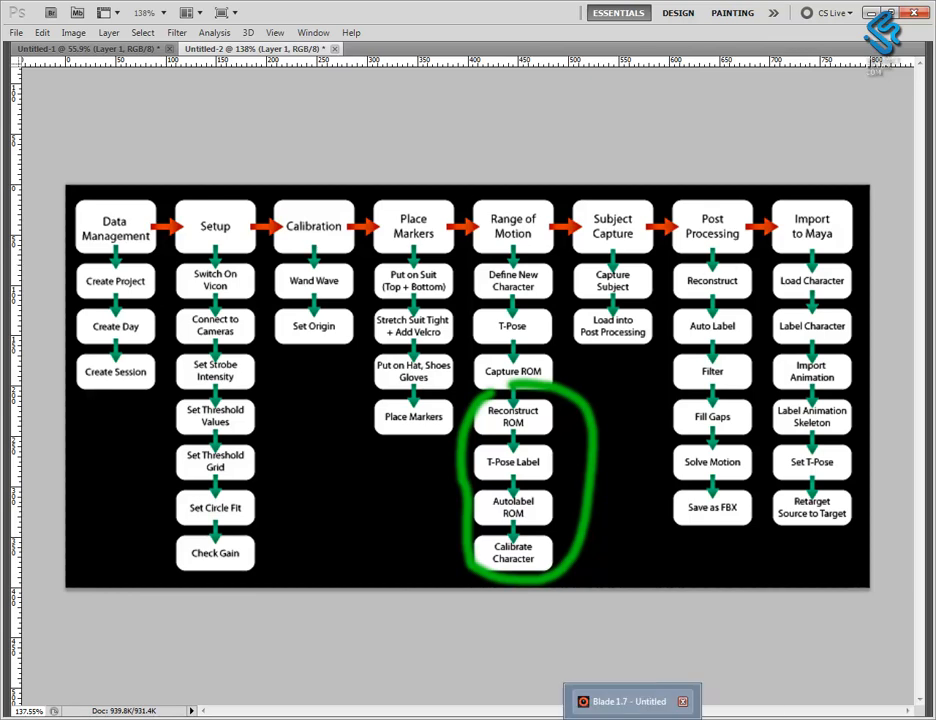
Step: Switch to Blade 1.7, hide the Data Management panel and show the Post Processing tools
click(633, 706)
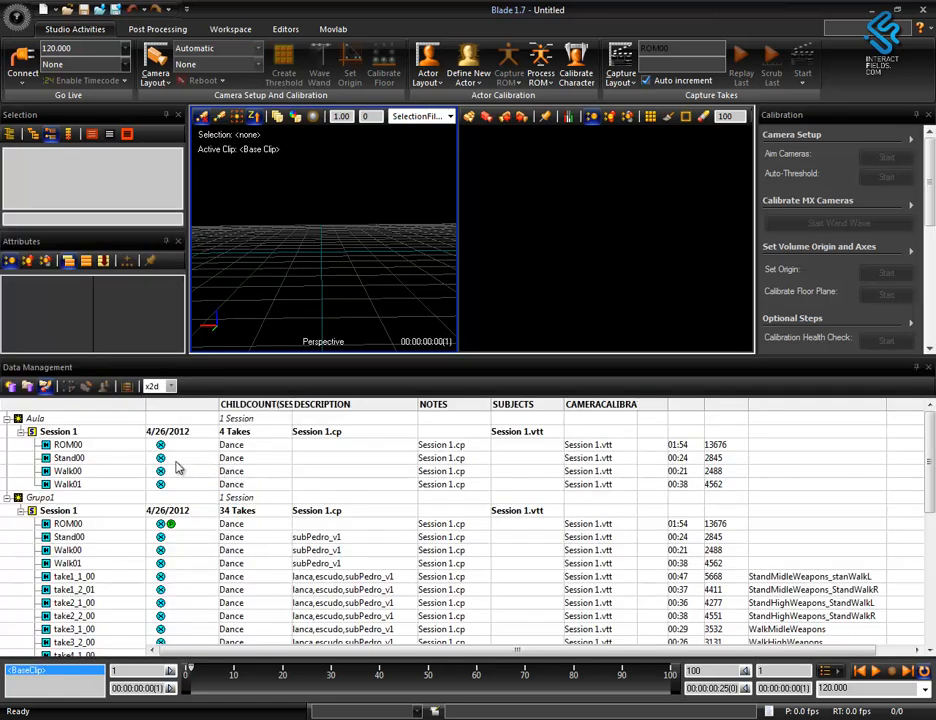
key(F2)
click(67, 31)
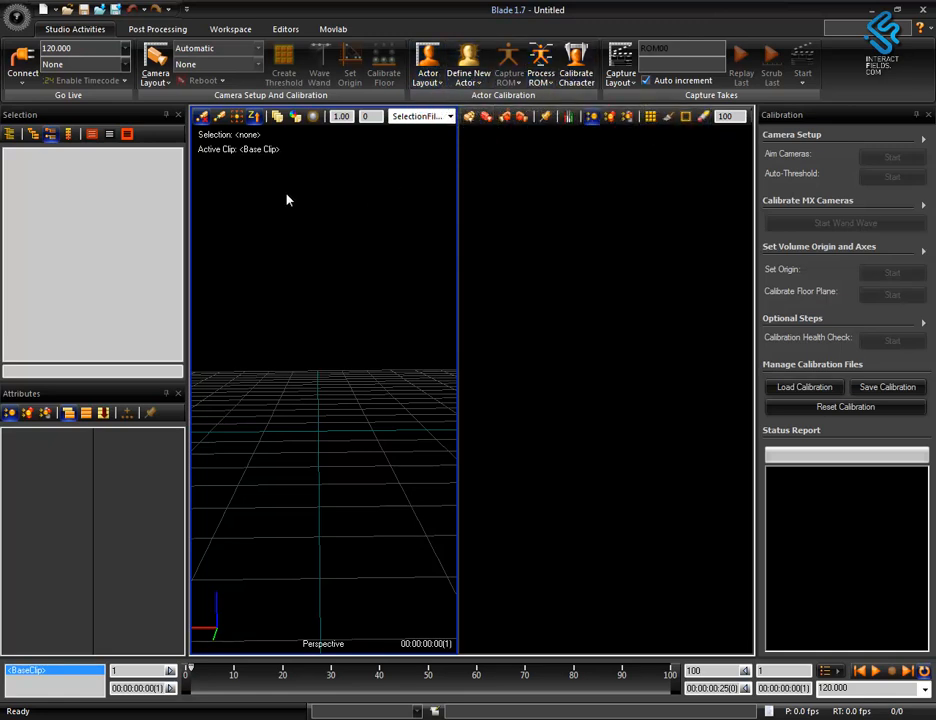
click(152, 31)
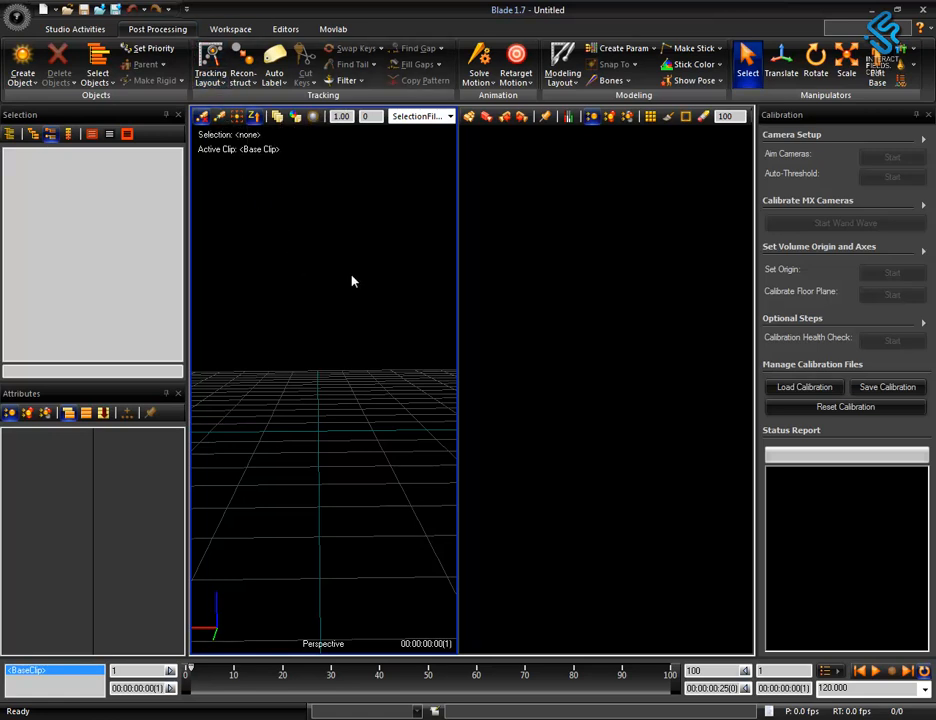
Step: Examine the How-to Tasks in the Vicon Blade help, including the user interface and motion capture topics, and close the help
click(923, 29)
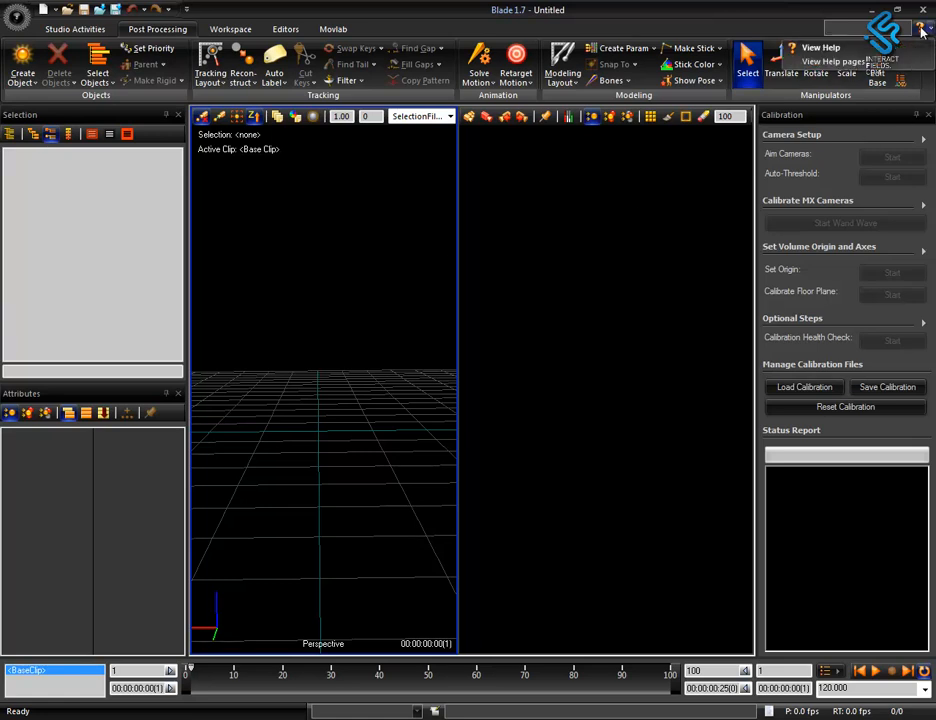
click(820, 47)
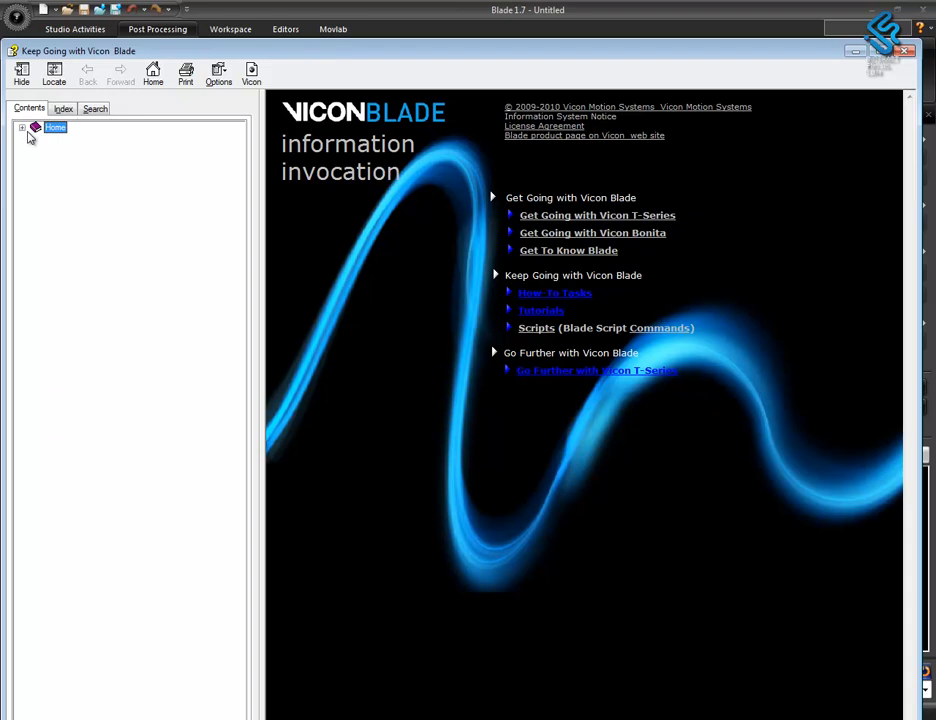
click(22, 127)
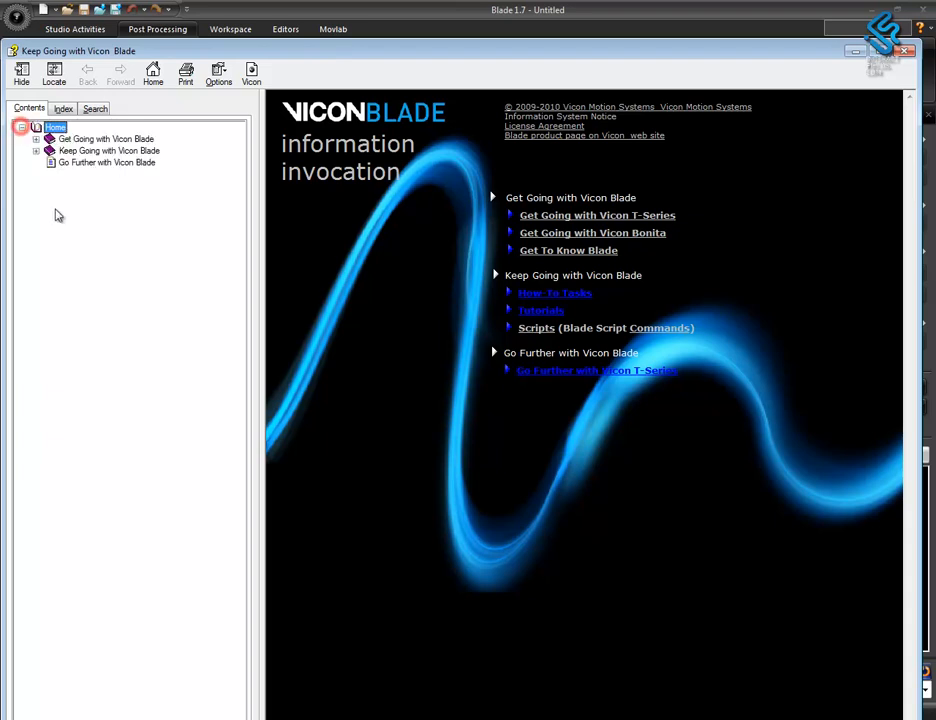
click(36, 150)
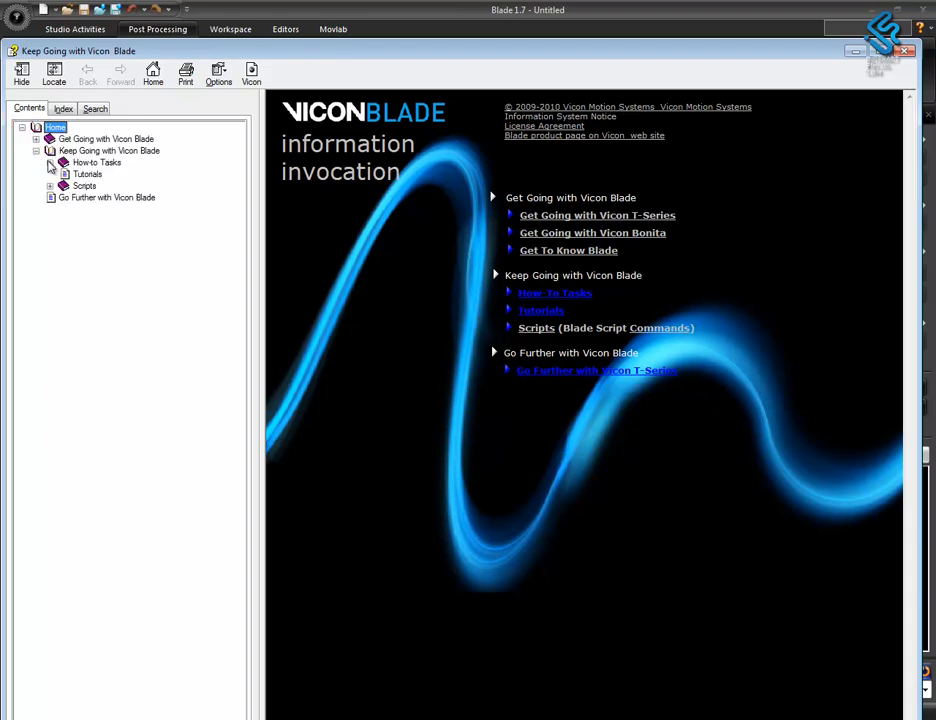
click(50, 163)
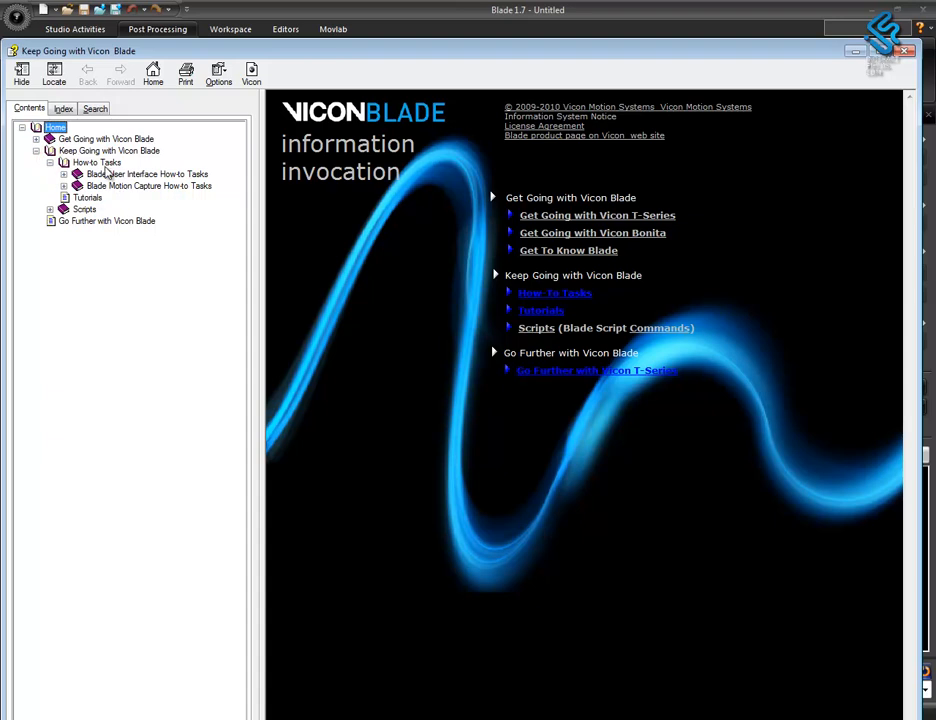
click(100, 162)
click(133, 175)
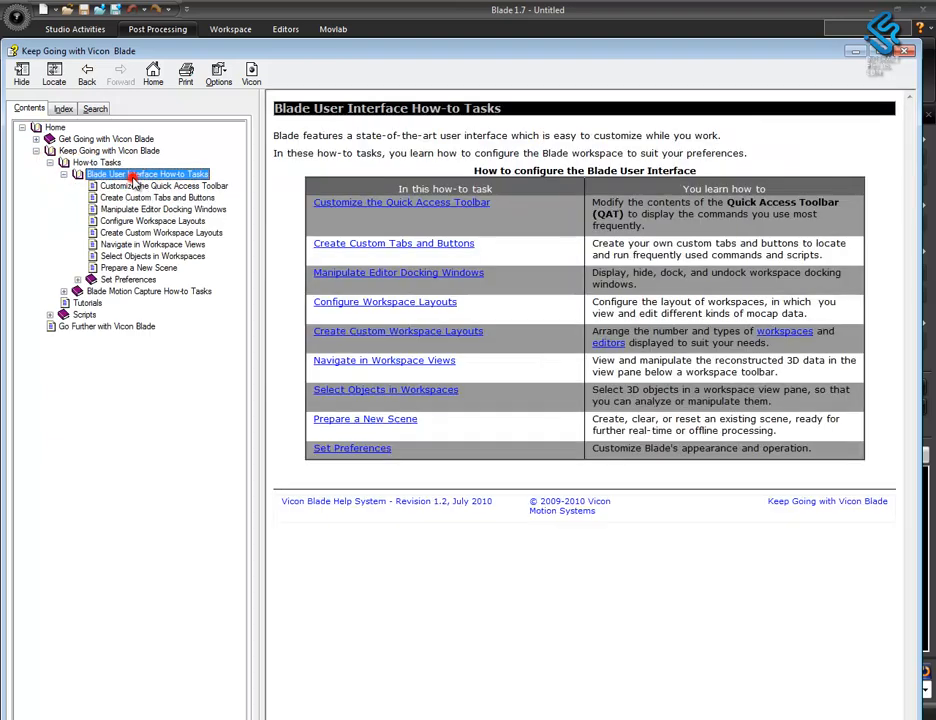
click(131, 280)
click(128, 352)
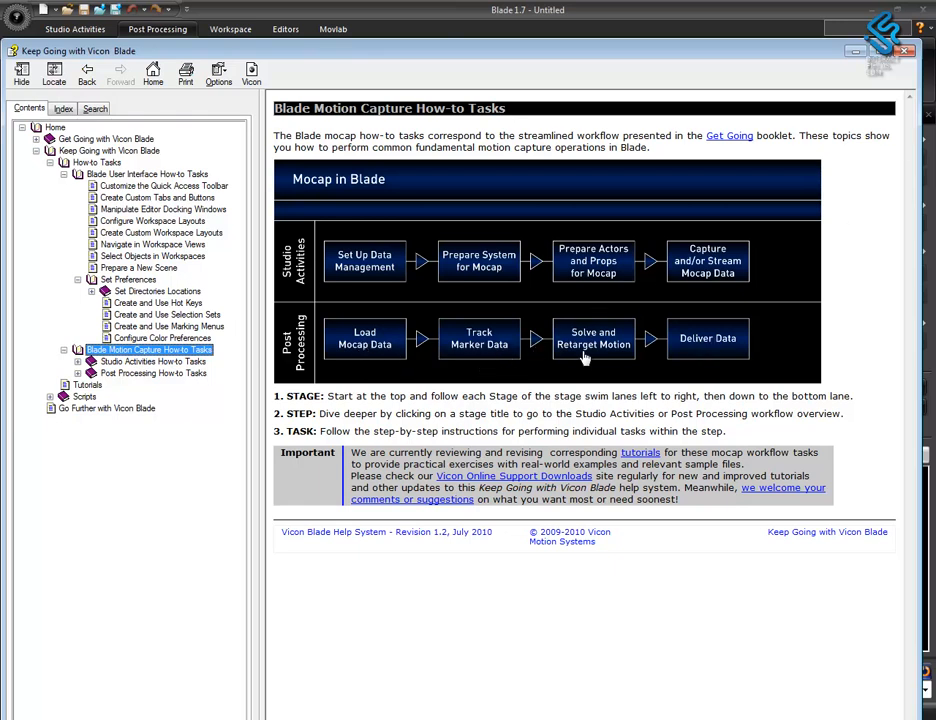
click(906, 51)
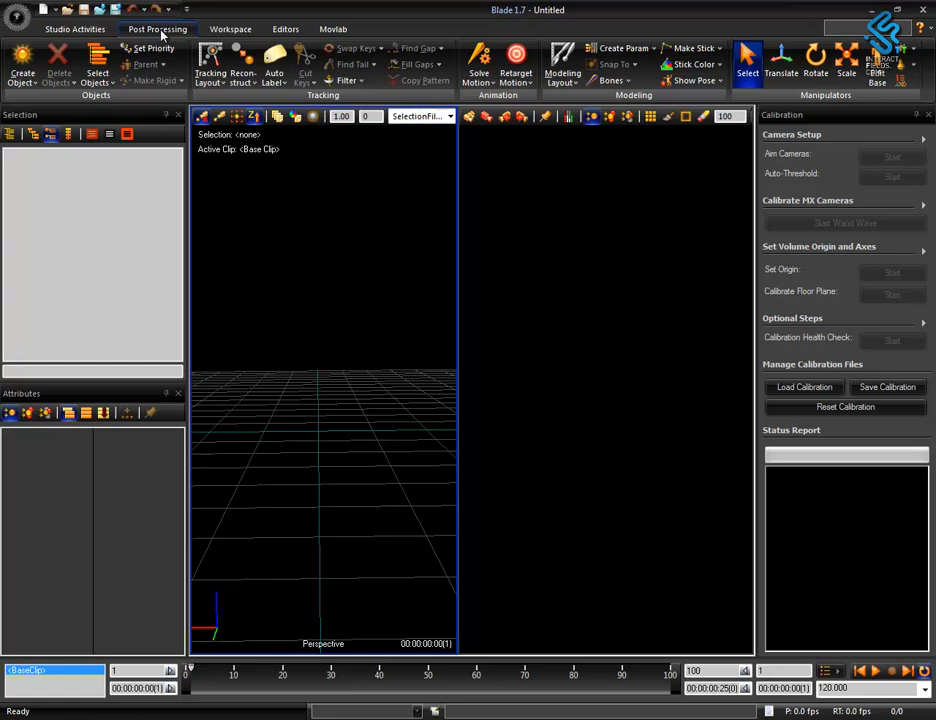
Step: Return to the Post Processing tools and hide the Channels and Attributes panels to widen the workspace views
click(78, 28)
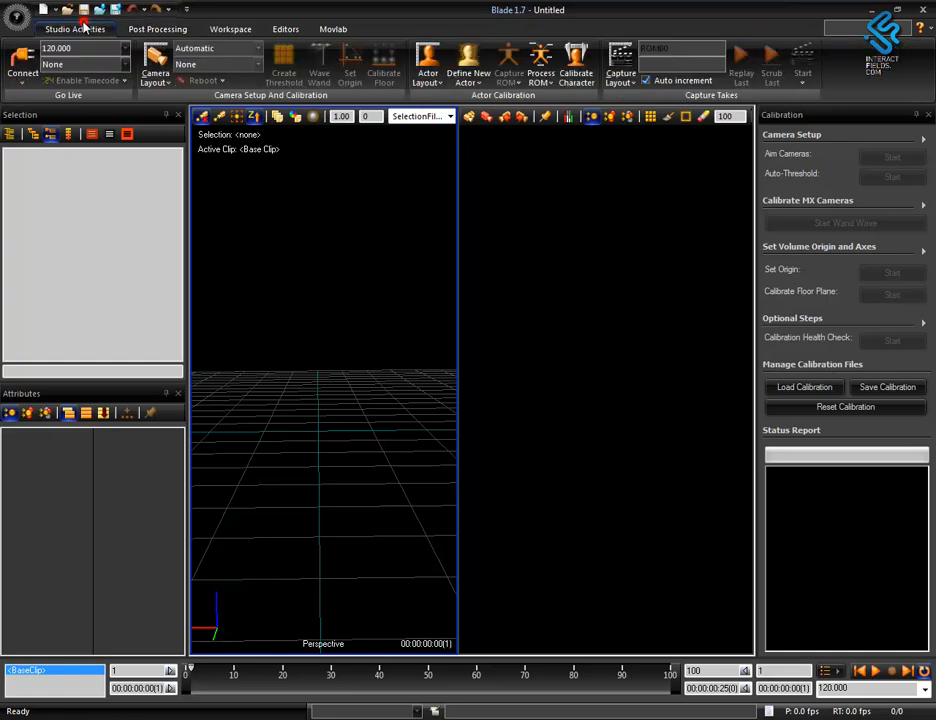
click(140, 32)
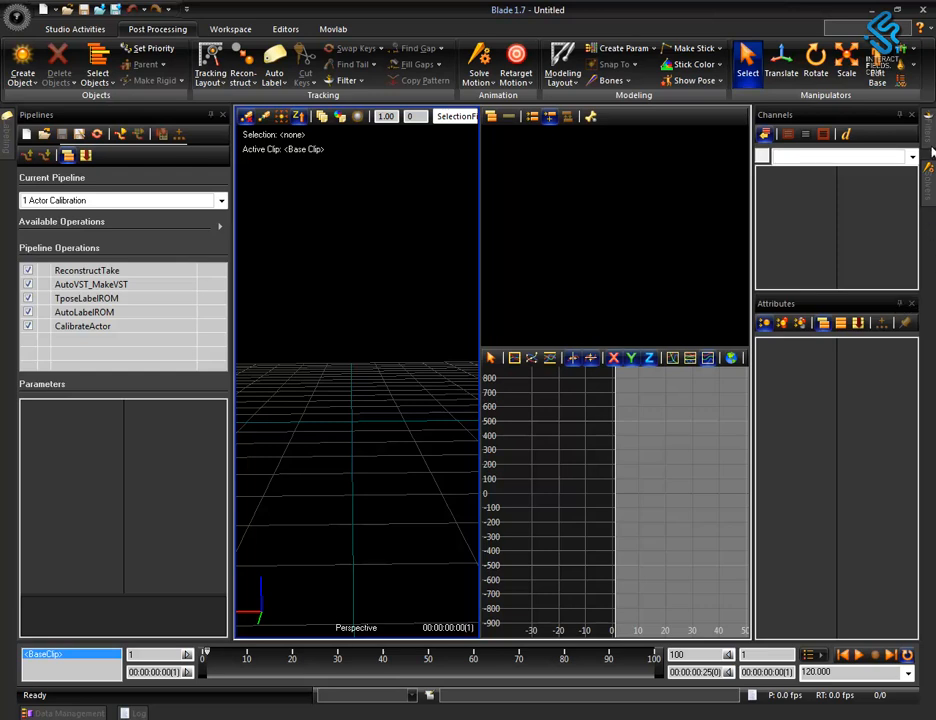
click(911, 115)
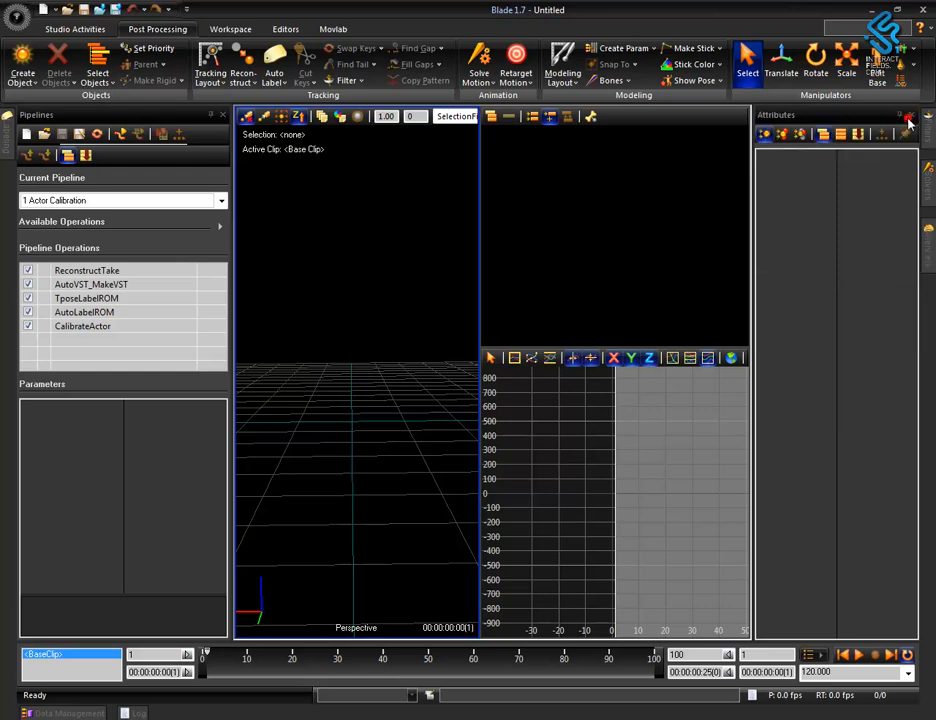
click(911, 115)
alt+right_drag(378, 378, 436, 483)
alt+drag(412, 466, 445, 490)
alt+right_drag(415, 404, 425, 428)
right_click(713, 250)
alt+drag(375, 400, 398, 371)
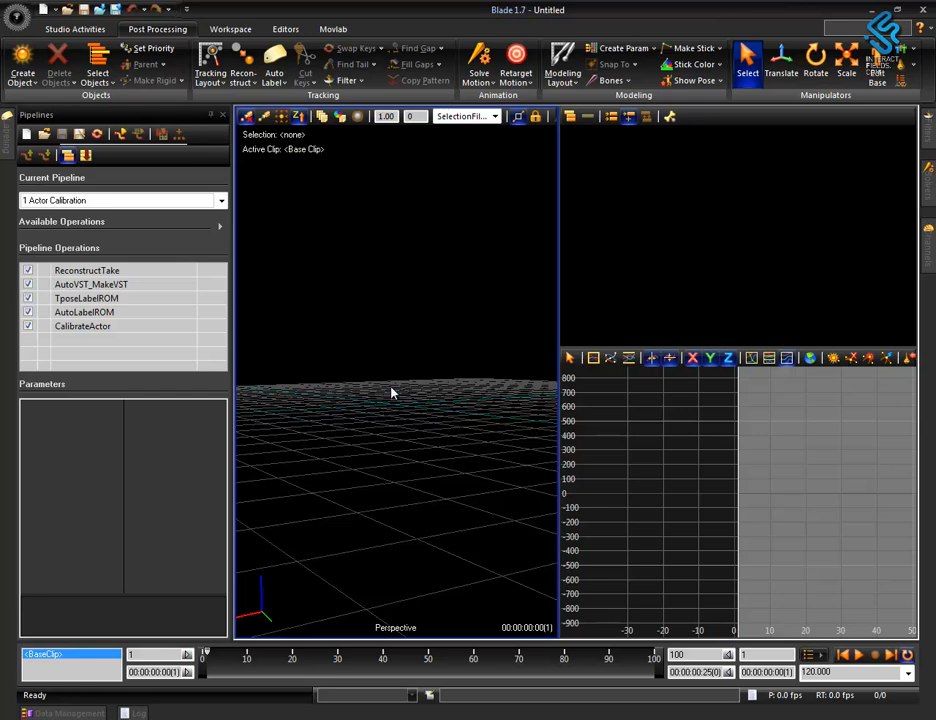
Step: Load the x2d data of the ROM00 take from Session 1 under Aula, and hide the Data Management panel
key(F2)
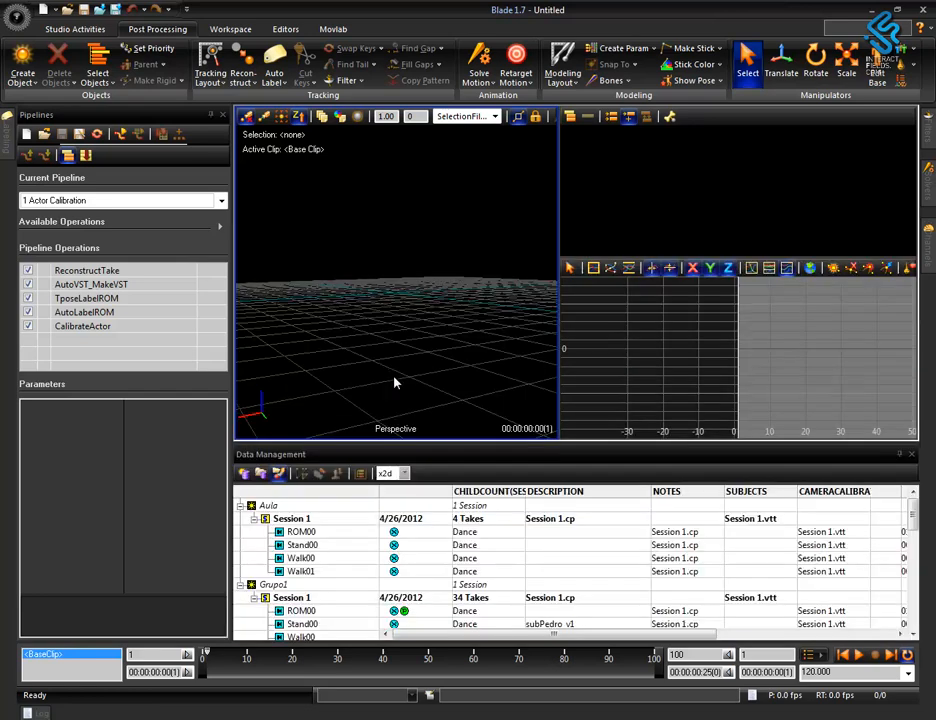
click(395, 538)
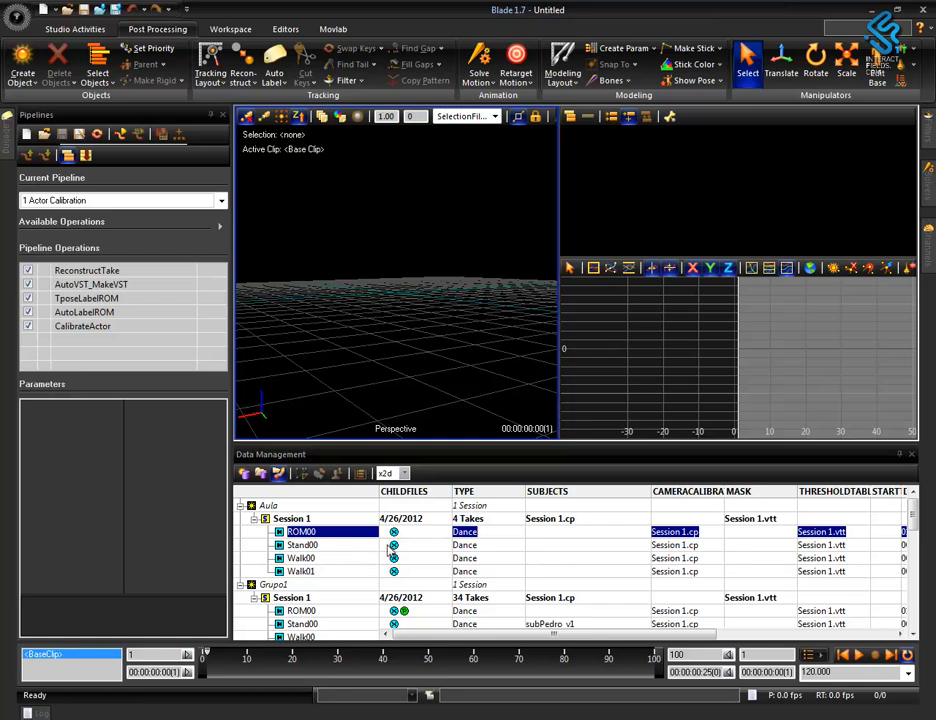
double_click(393, 533)
alt+drag(487, 334, 425, 334)
alt+right_drag(425, 334, 461, 140)
right_click(429, 100)
click(383, 268)
alt+right_drag(387, 320, 386, 303)
key(F2)
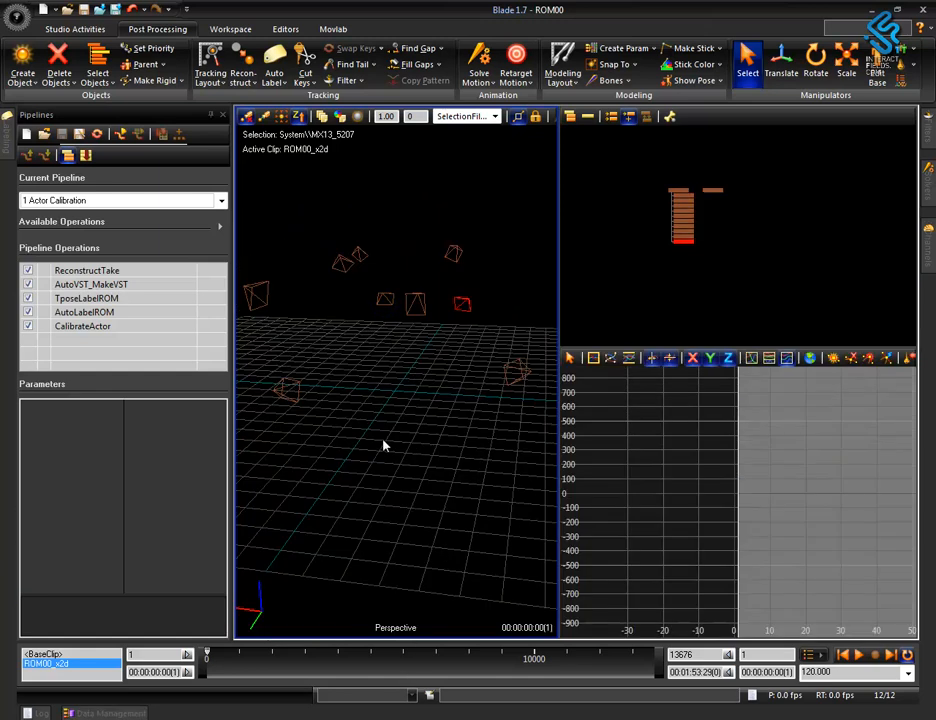
Step: Inspect the camera positions around the capture volume in the Perspective view and the camera nodes in the hierarchy view
alt+right_drag(380, 439, 418, 508)
alt+drag(403, 468, 433, 453)
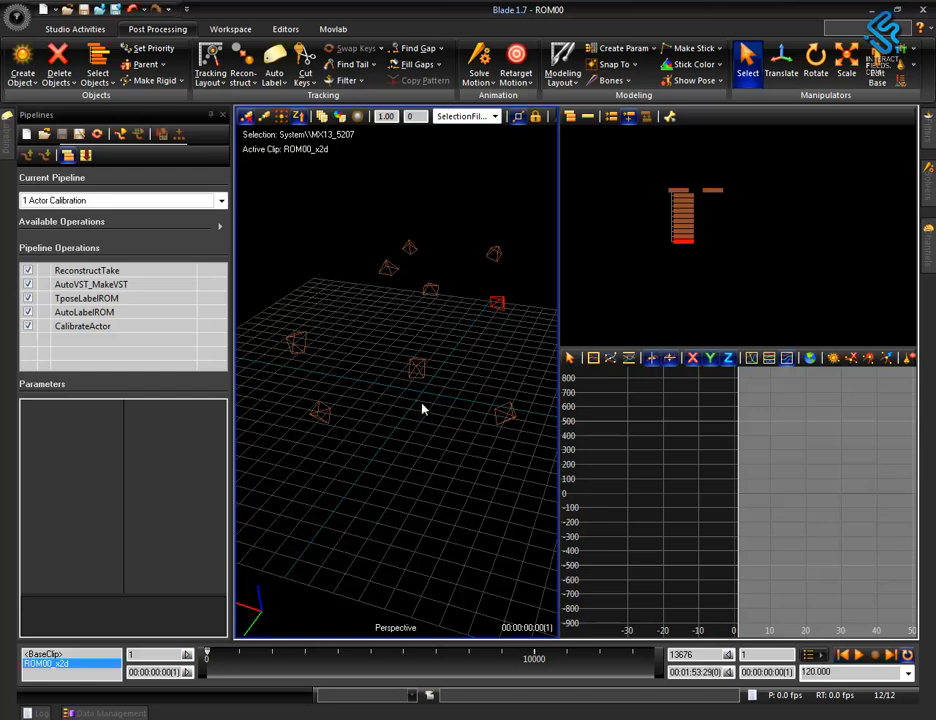
alt+drag(416, 495, 452, 314)
alt+right_drag(452, 314, 459, 416)
alt+right_drag(748, 281, 757, 256)
alt+drag(697, 224, 732, 256)
alt+right_drag(789, 272, 800, 217)
mouse_move(418, 453)
alt+mouse_down()
mouse_move(441, 457)
mouse_move(422, 462)
alt+mouse_up()
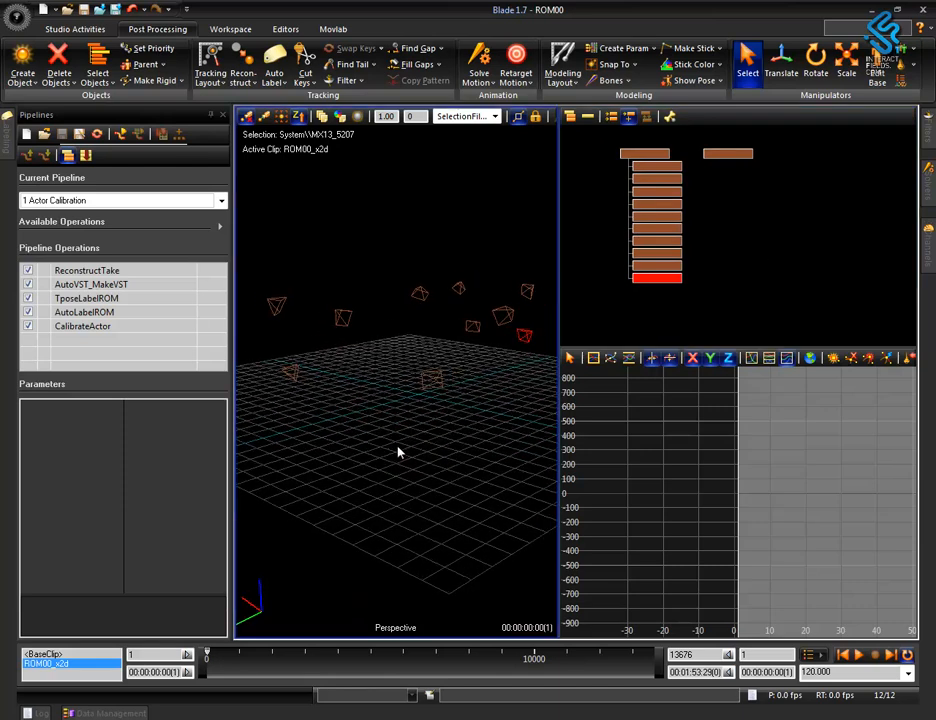
mouse_move(412, 451)
alt+mouse_down()
mouse_move(428, 409)
mouse_move(374, 462)
mouse_move(420, 422)
mouse_move(411, 430)
alt+mouse_up()
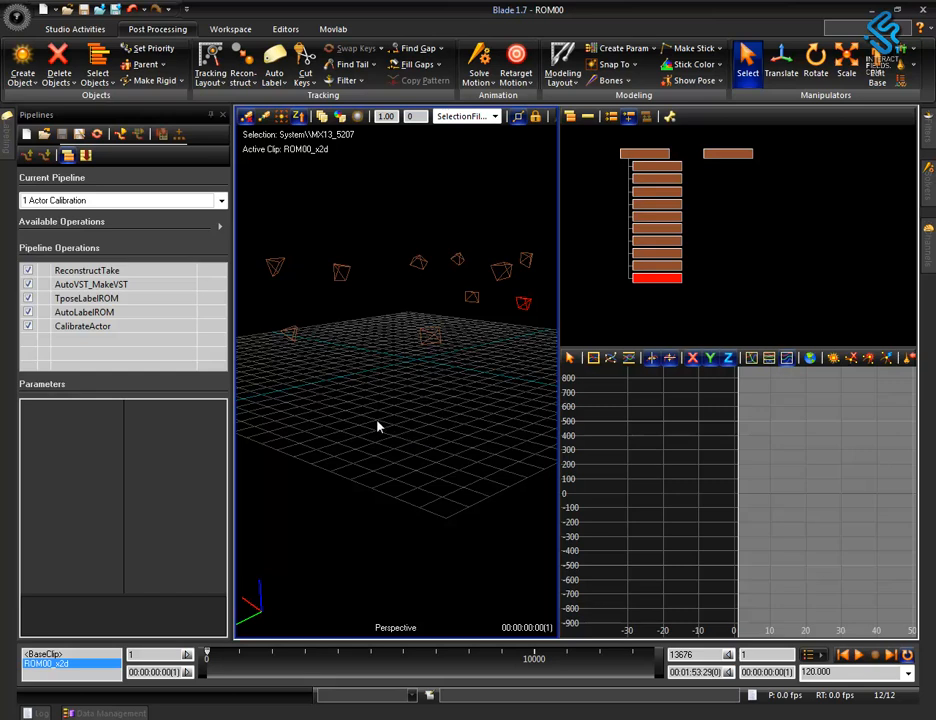
Step: Play and scrub through the start of the ROM00 clip, and return the timeline to frame 1
key(space)
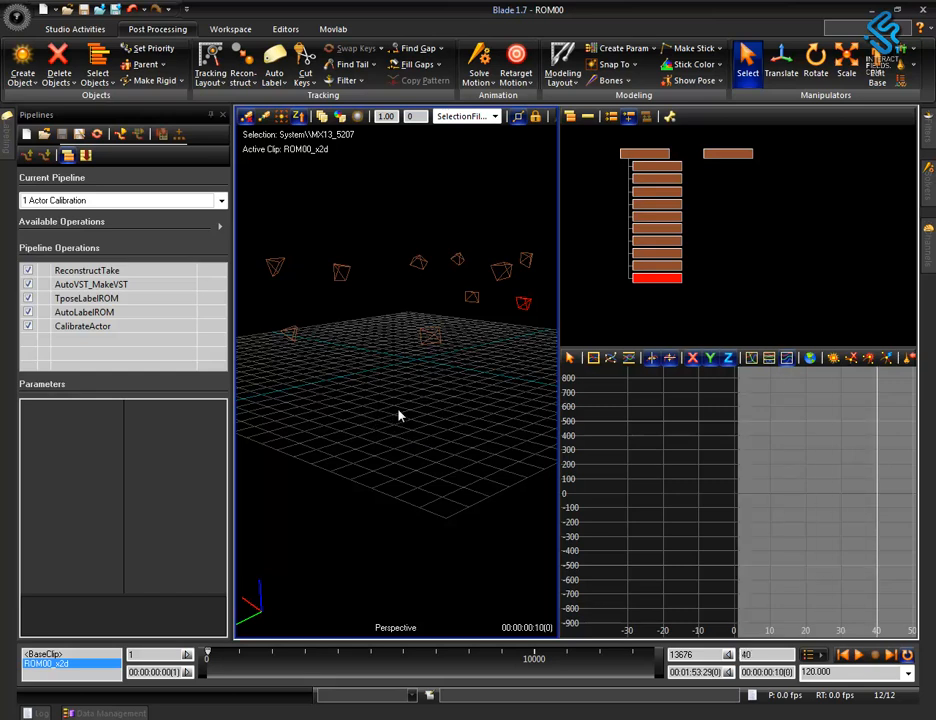
key(space)
drag(218, 653, 240, 657)
key(space)
drag(547, 457, 440, 437)
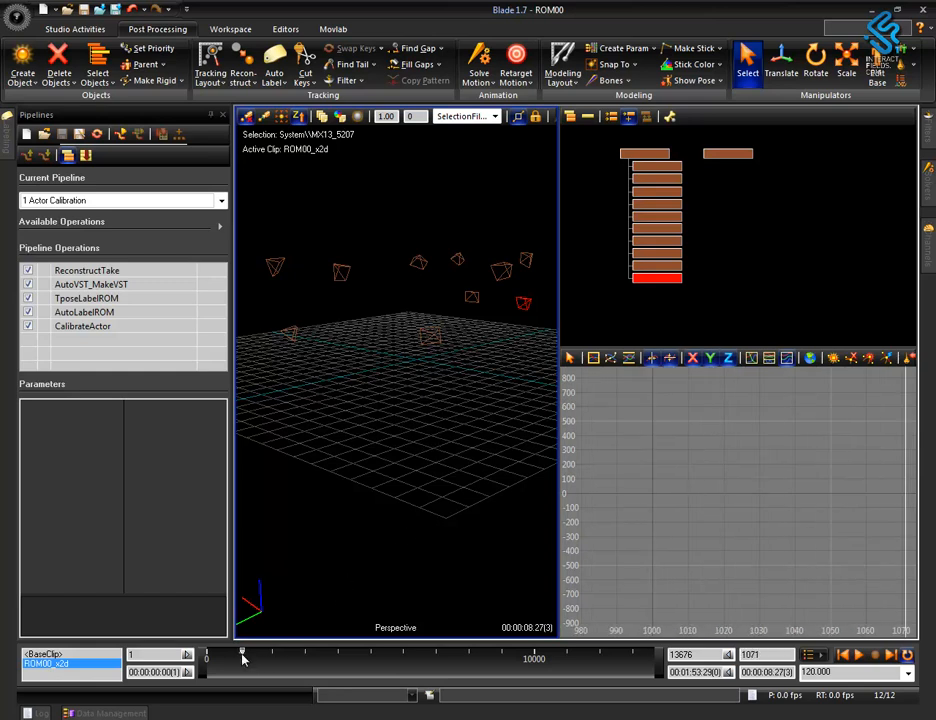
drag(242, 657, 207, 658)
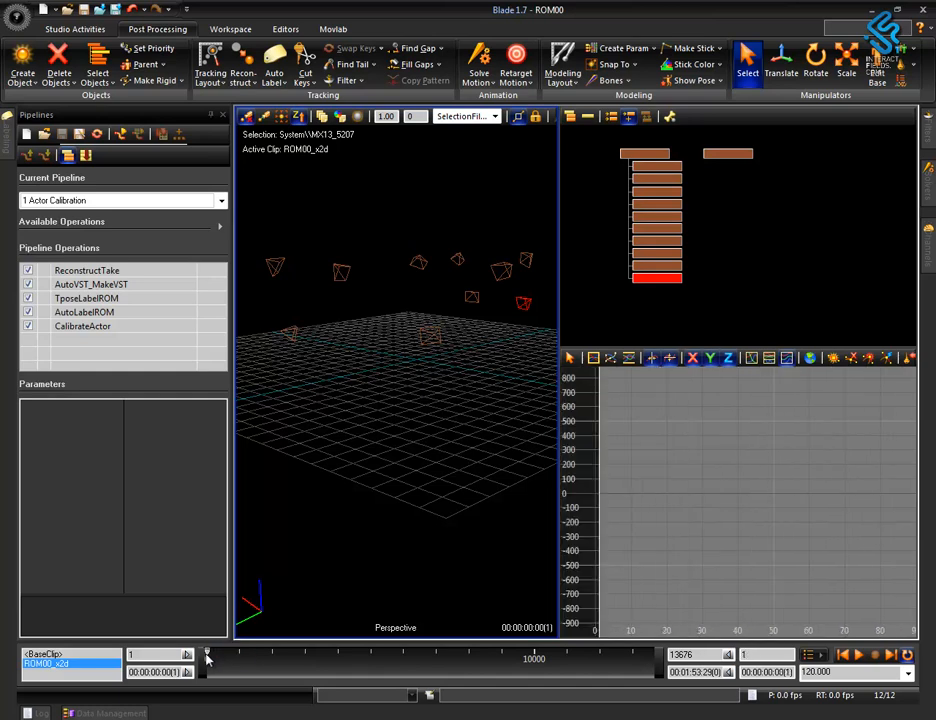
Step: Turn off the Perspective view's Z-up orientation, examine the camera layout from several angles, and restore Z-up
alt+right_drag(437, 397, 467, 398)
alt+drag(449, 424, 379, 268)
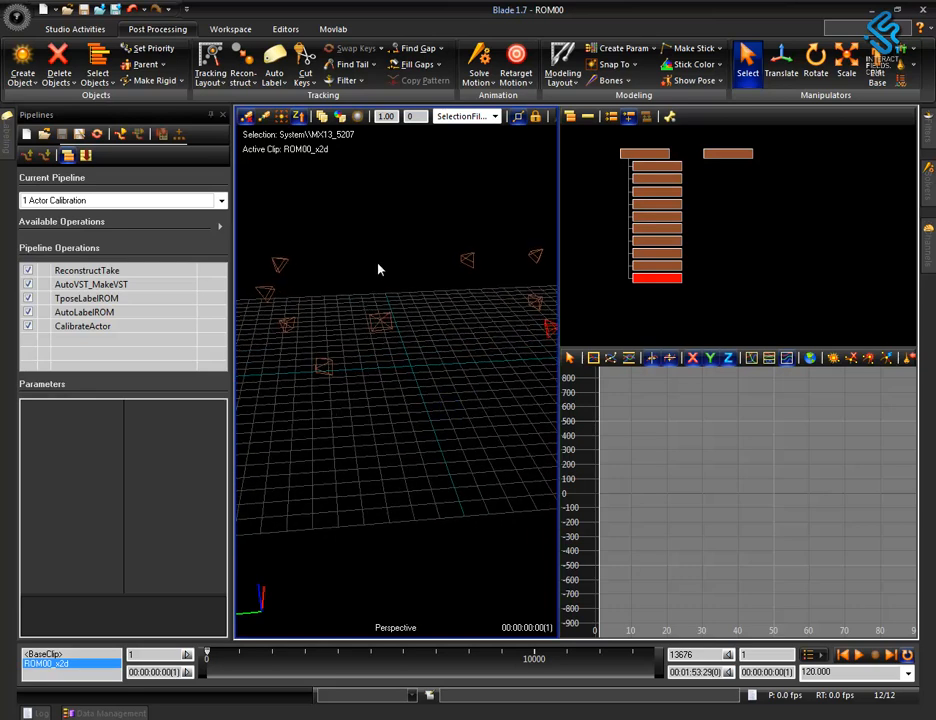
click(301, 119)
alt+right_drag(441, 323, 489, 447)
mouse_move(486, 416)
alt+mouse_down()
mouse_move(403, 431)
mouse_move(424, 461)
mouse_move(501, 426)
mouse_move(494, 421)
alt+mouse_up()
alt+middle_drag(462, 397, 411, 382)
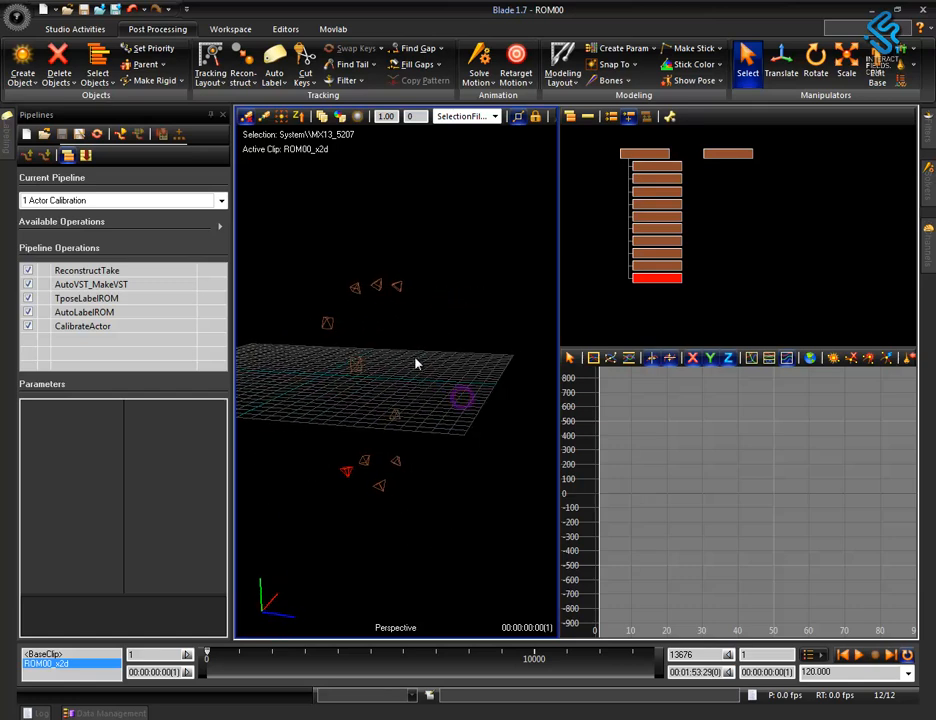
alt+drag(409, 472, 446, 381)
alt+right_drag(446, 381, 422, 428)
alt+drag(422, 428, 451, 430)
alt+middle_drag(451, 430, 457, 426)
alt+drag(441, 489, 435, 371)
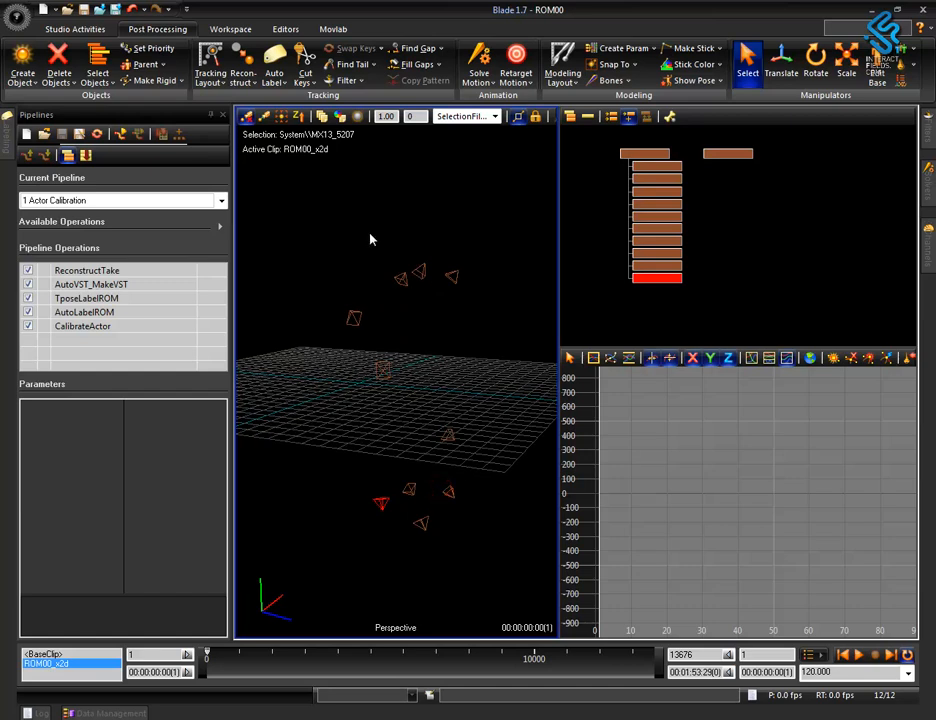
click(299, 117)
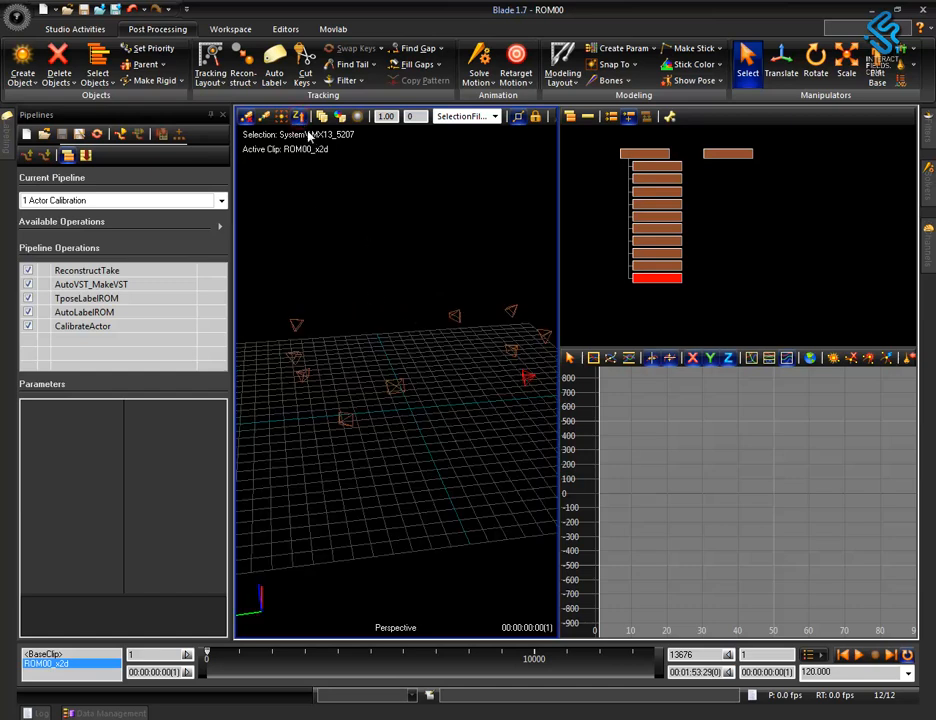
Step: Show the Data Management panel with its list of takes and hide it again
alt+drag(407, 351, 417, 419)
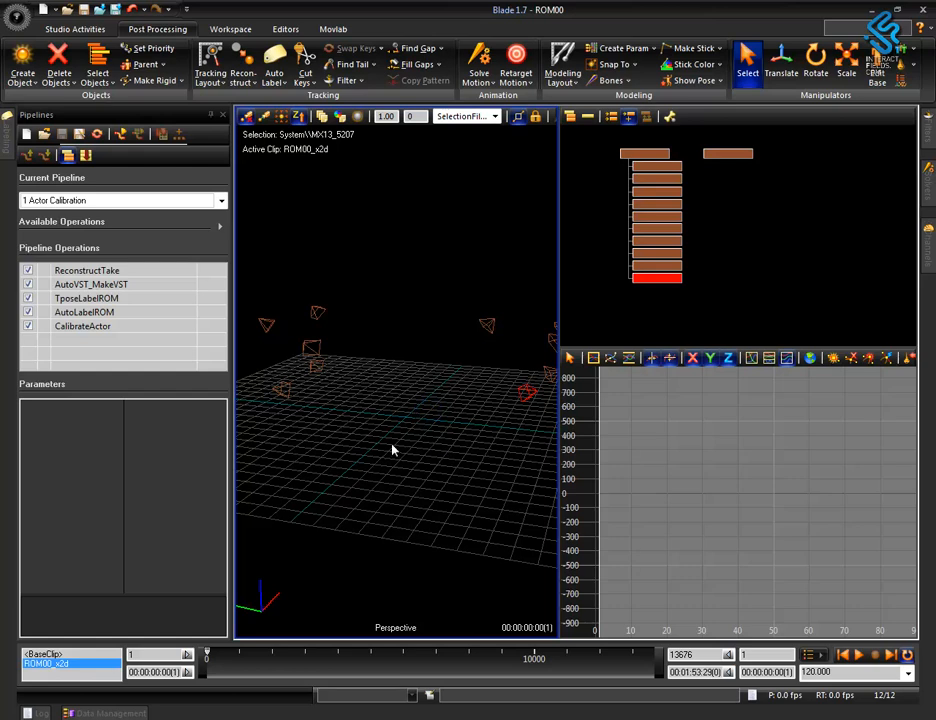
key(F2)
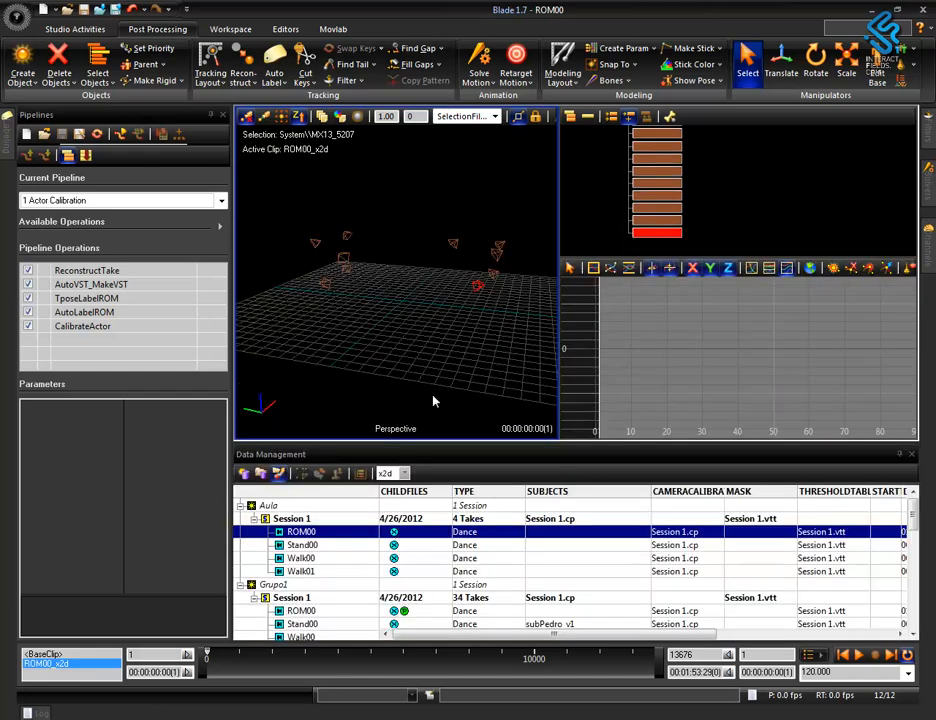
key(F2)
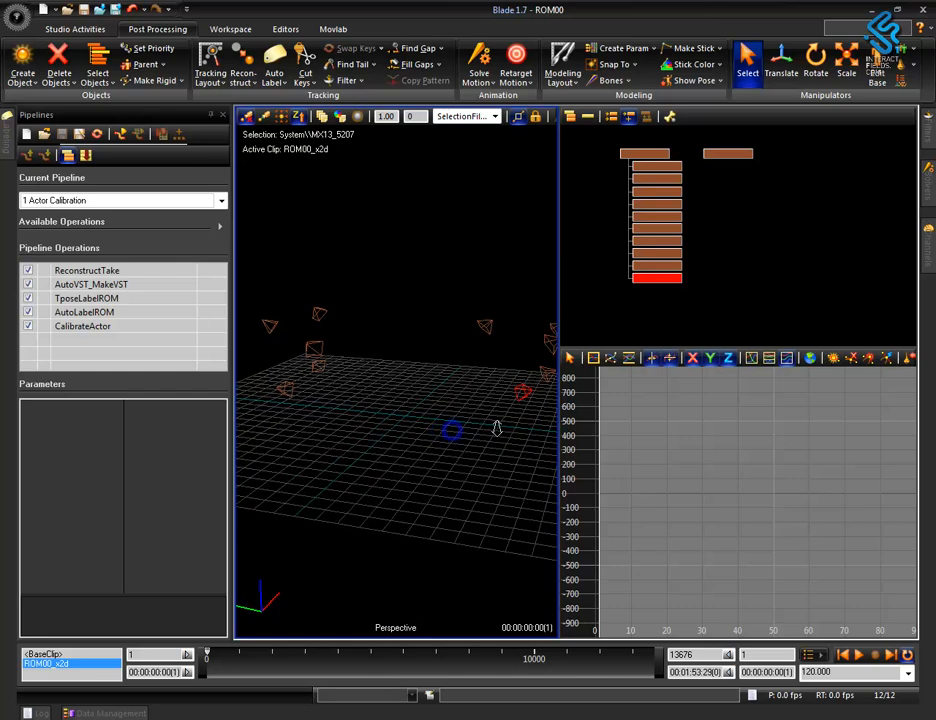
alt+drag(445, 439, 430, 405)
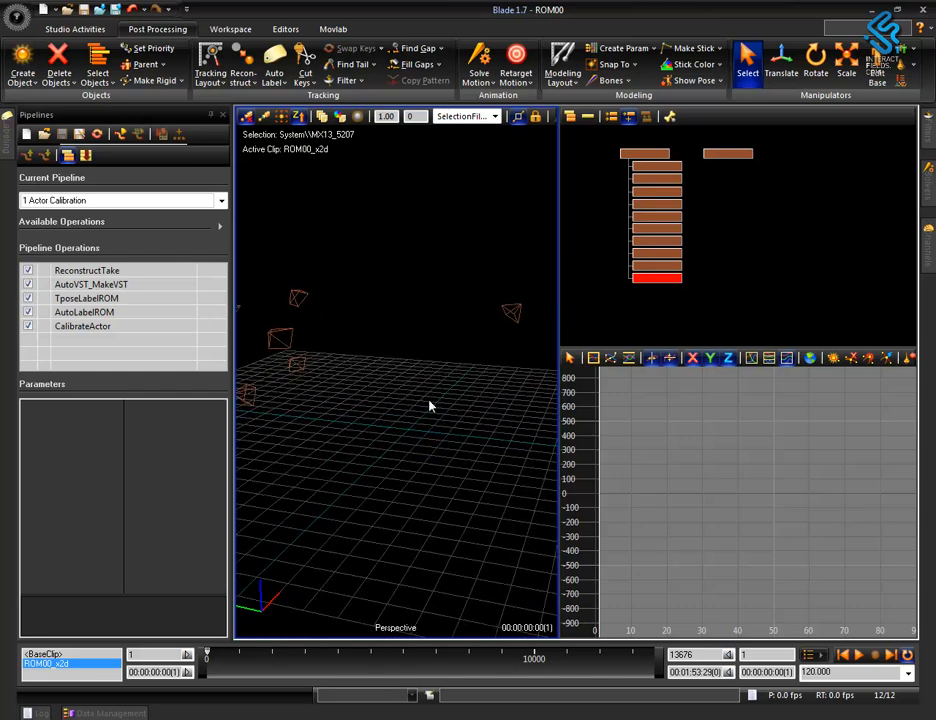
Step: Switch to the camera layout, enlarge the Cam 5 view to examine its 2D marker data, and return the timeline to frame 1
click(74, 29)
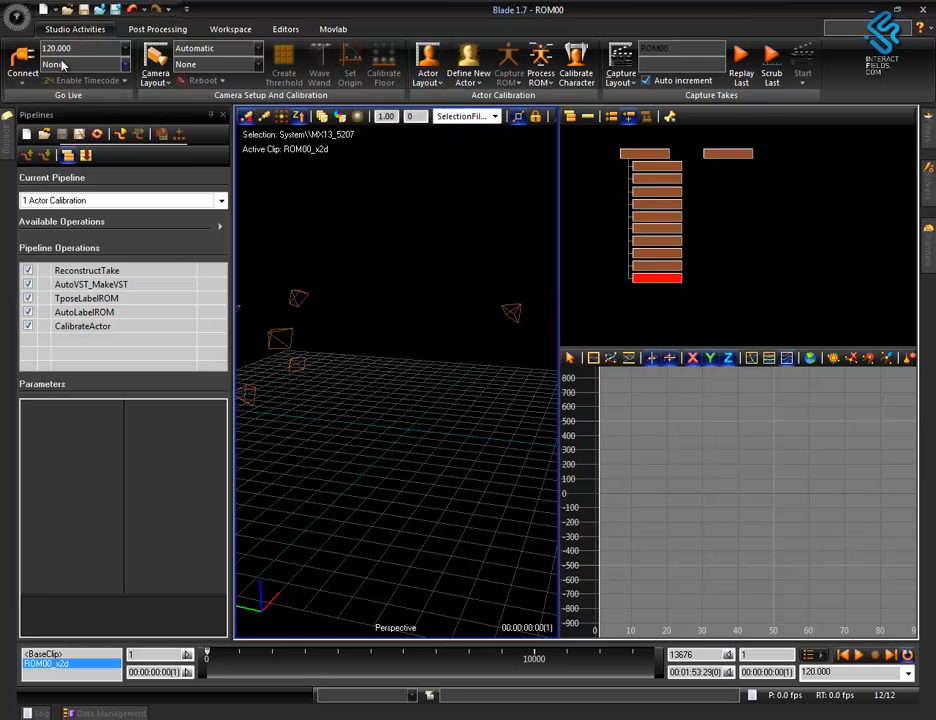
click(156, 57)
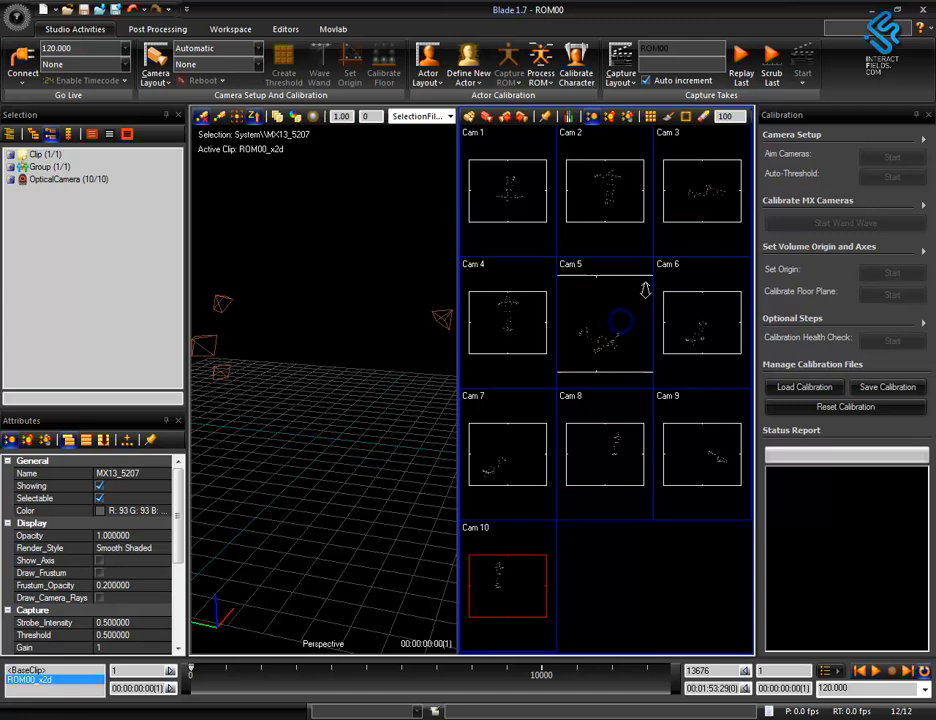
double_click(627, 324)
double_click(618, 410)
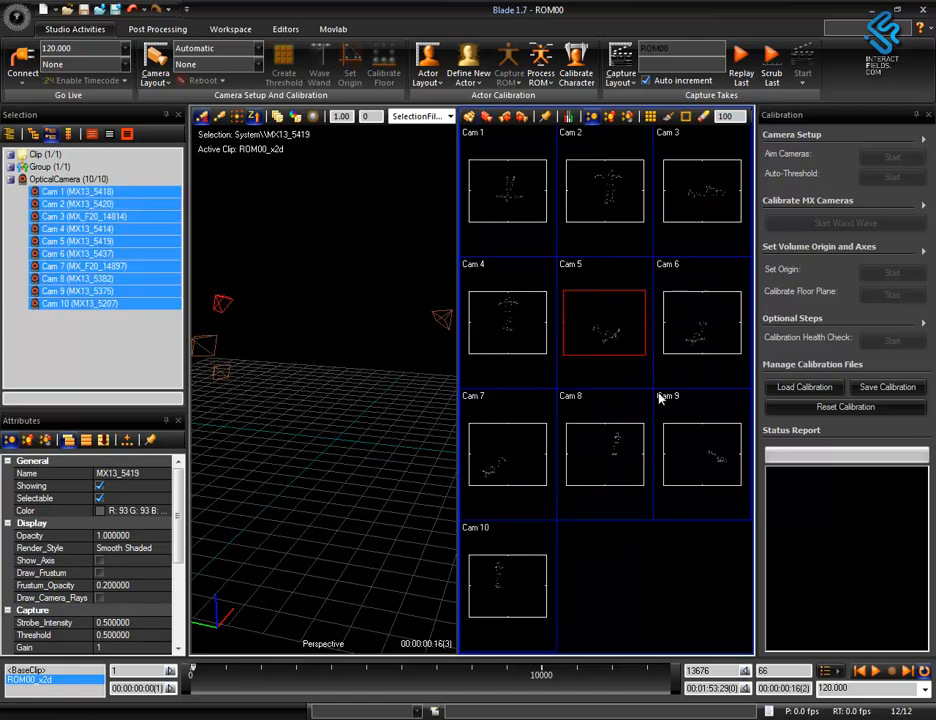
double_click(604, 337)
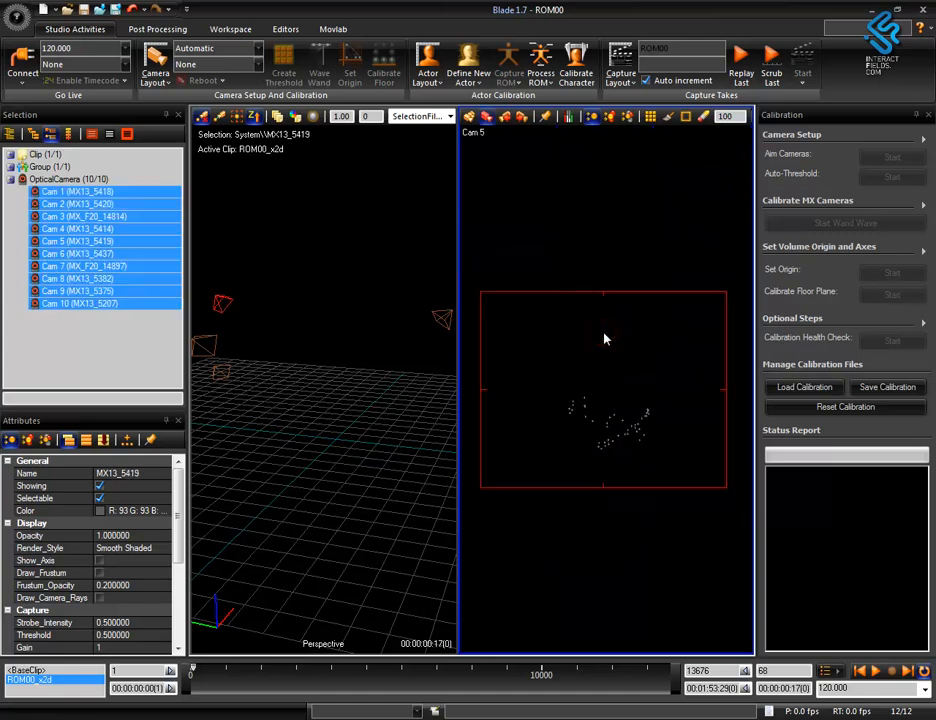
drag(208, 671, 189, 683)
Step: Restore the post-processing tracking layout and auto-hide the Channels and Attributes panels
click(132, 29)
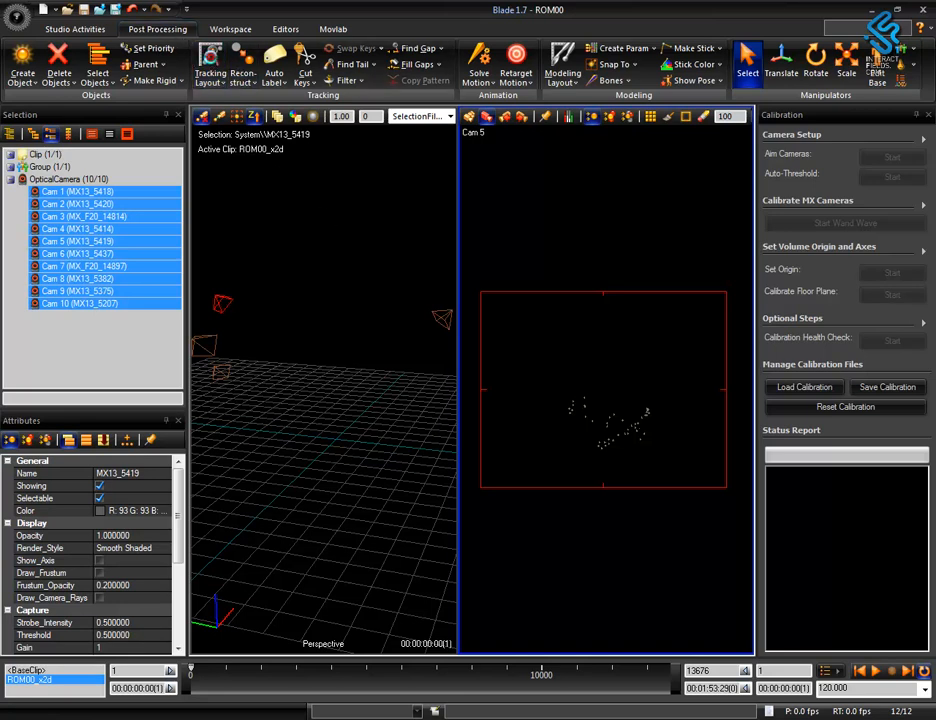
click(210, 68)
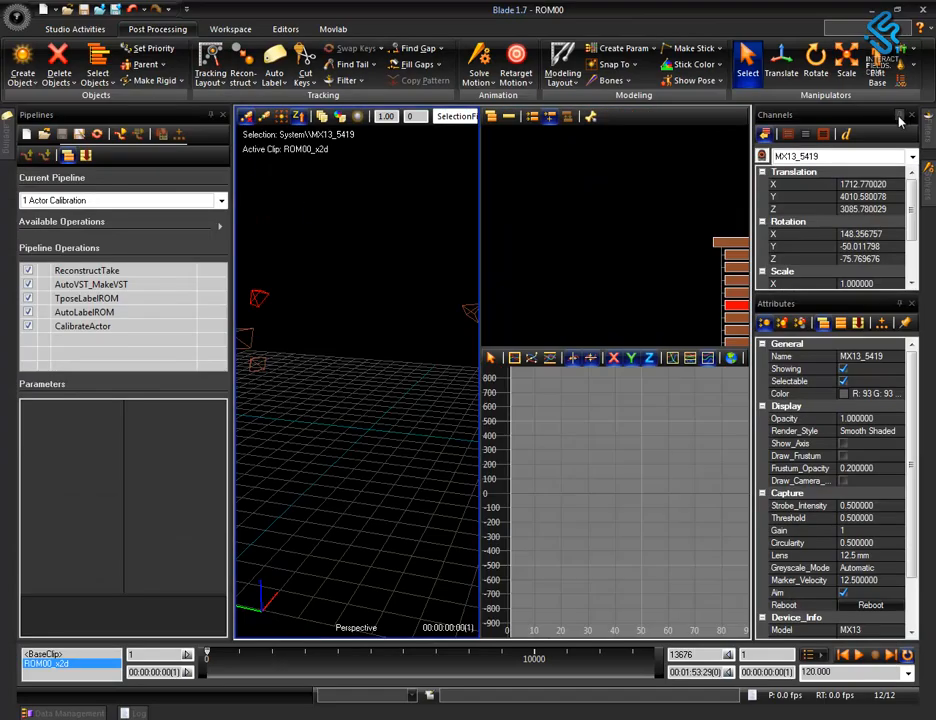
click(899, 115)
click(899, 116)
alt+right_drag(378, 373, 420, 414)
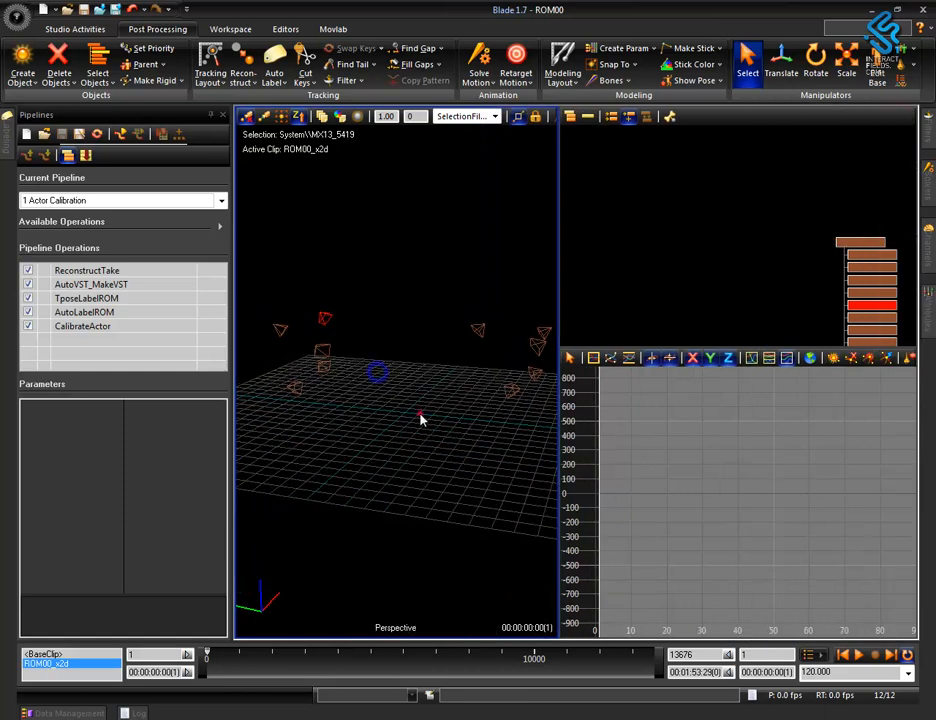
alt+middle_drag(420, 414, 468, 458)
alt+right_drag(468, 458, 472, 461)
alt+middle_drag(472, 461, 458, 413)
alt+right_drag(472, 436, 466, 422)
alt+middle_drag(466, 422, 428, 402)
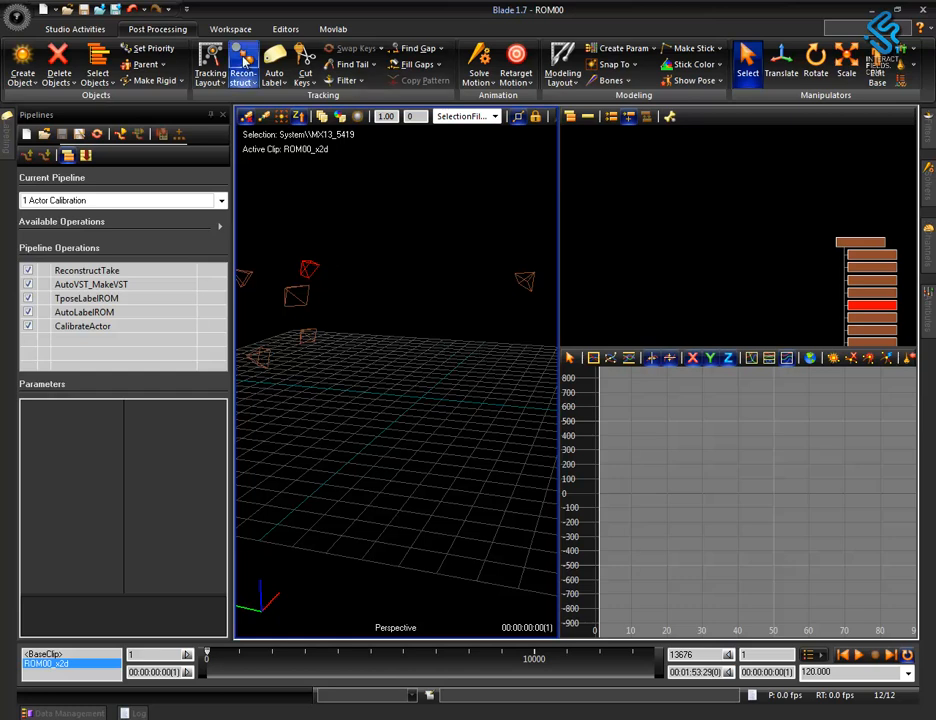
Step: Examine the ReconstructTake parameters and the list of available pipelines, keeping 1 Actor Calibration as the current pipeline
click(244, 63)
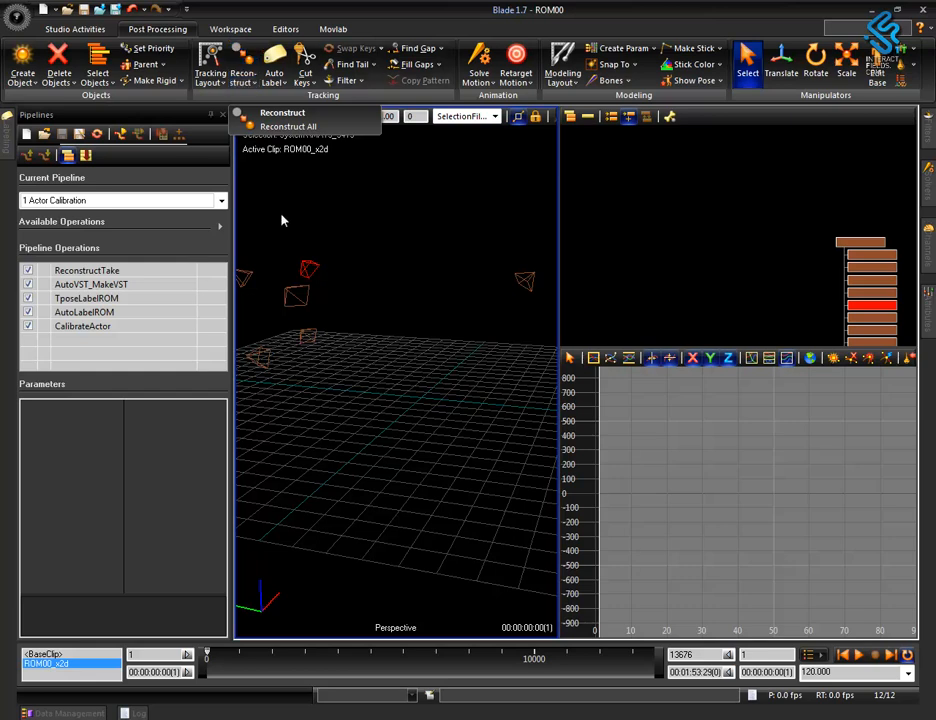
click(131, 271)
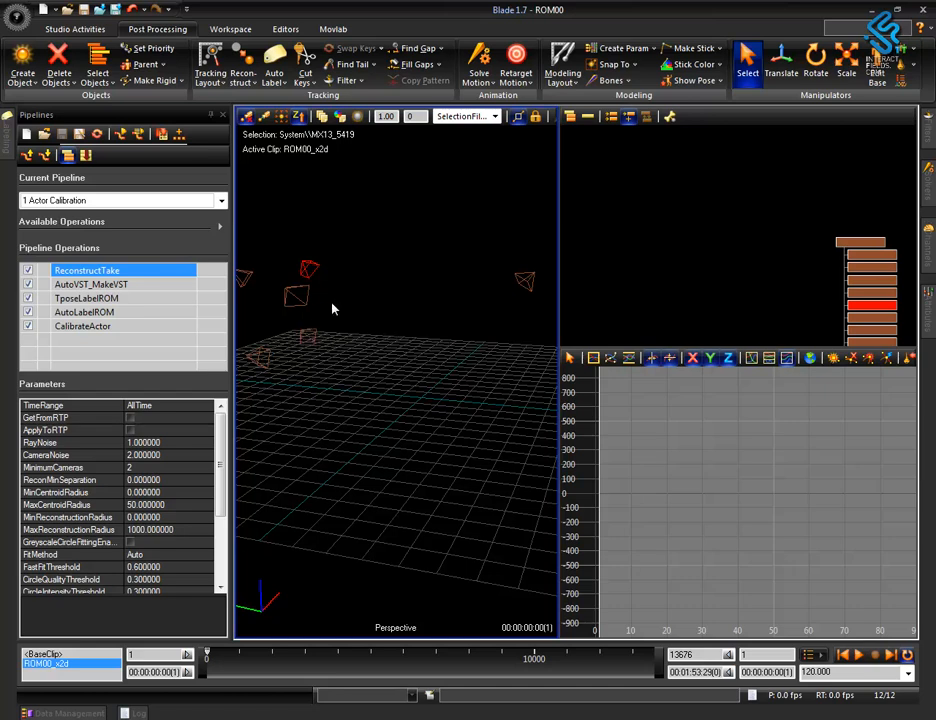
click(115, 201)
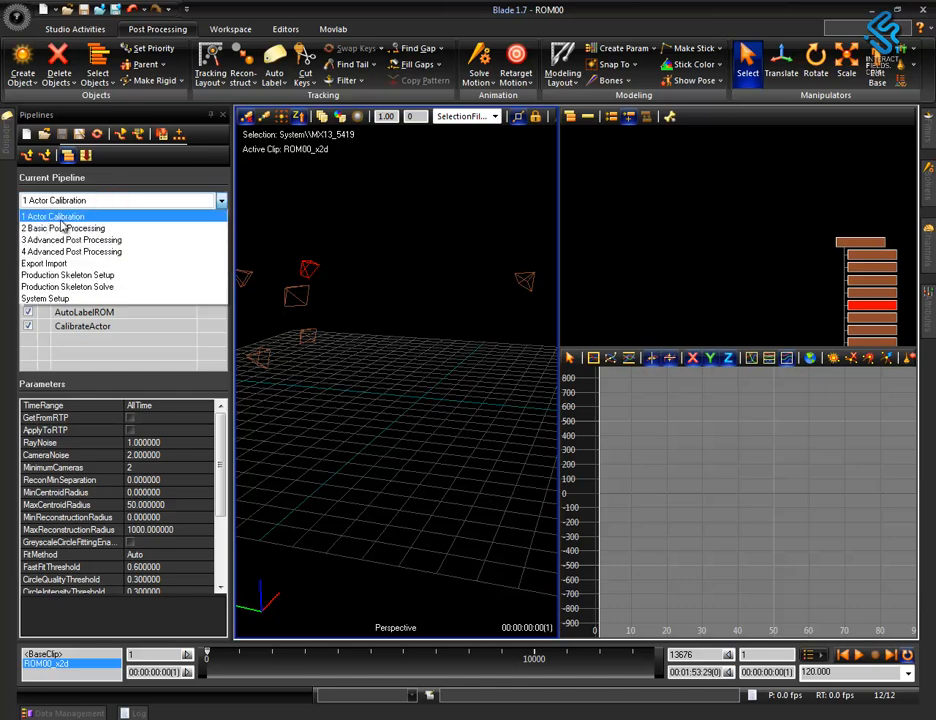
click(70, 217)
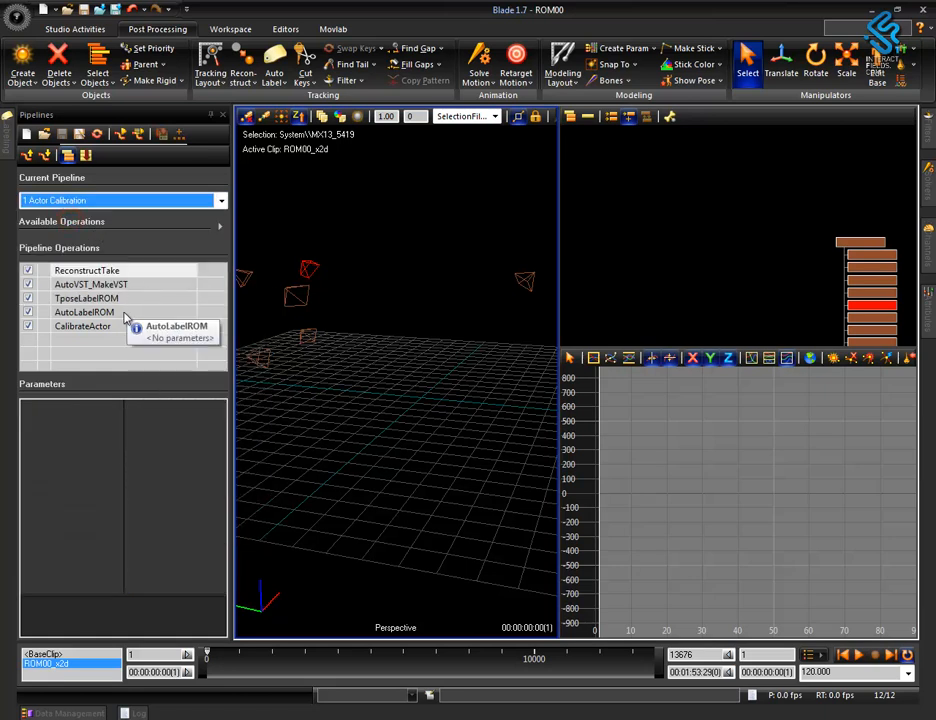
alt+right_drag(382, 335, 432, 512)
alt+drag(425, 437, 267, 367)
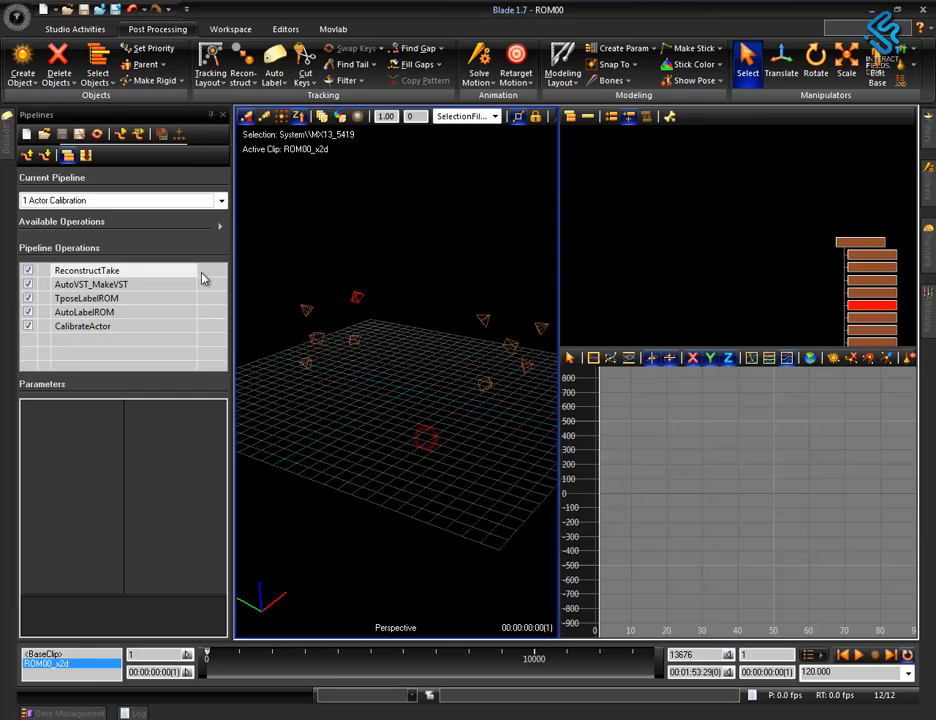
Step: Review the operations in the 3 Advanced Post Processing and Export Import pipelines, and return to 1 Actor Calibration
click(100, 199)
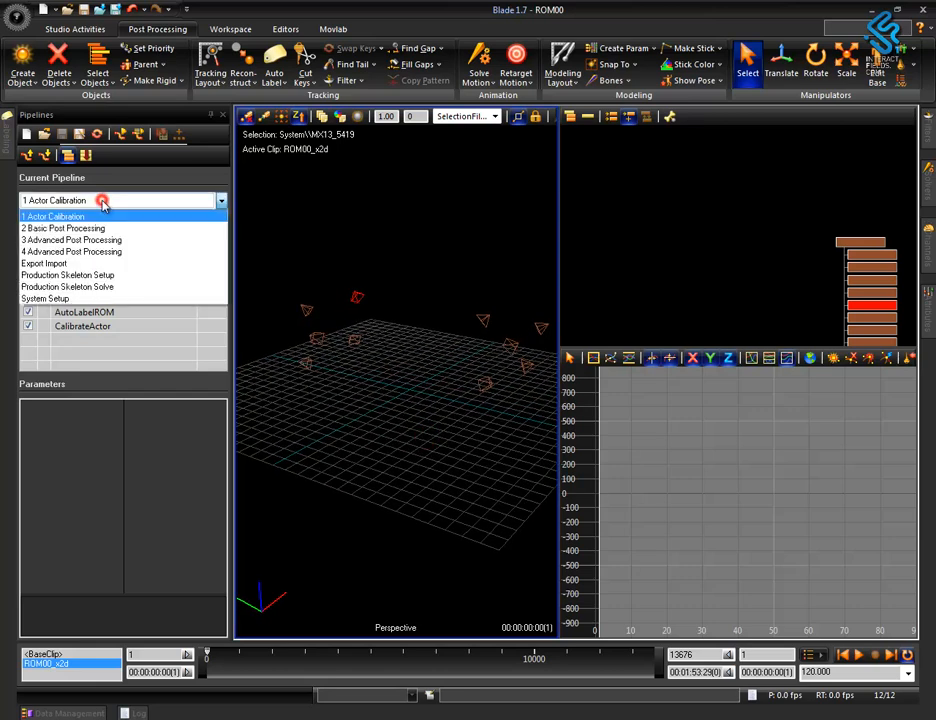
click(88, 243)
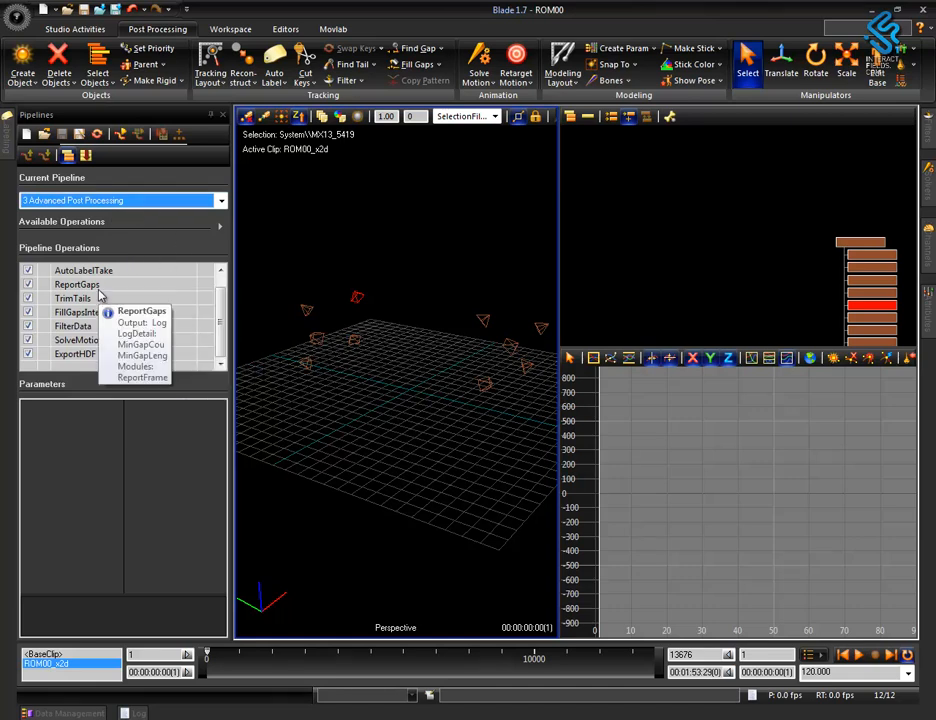
click(109, 200)
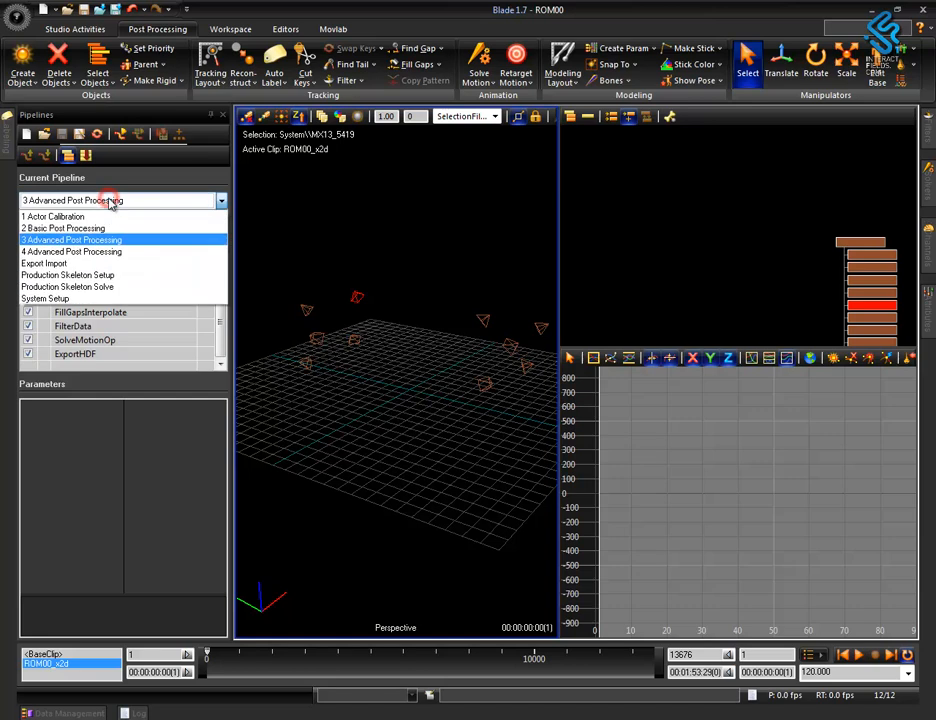
click(74, 264)
click(57, 200)
click(57, 264)
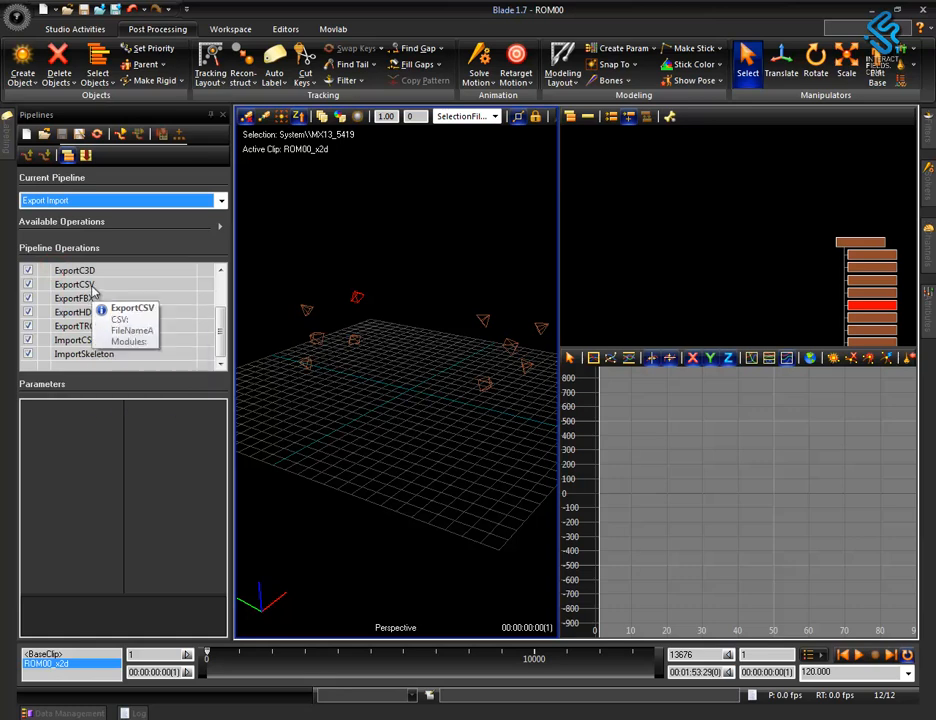
click(107, 200)
click(91, 215)
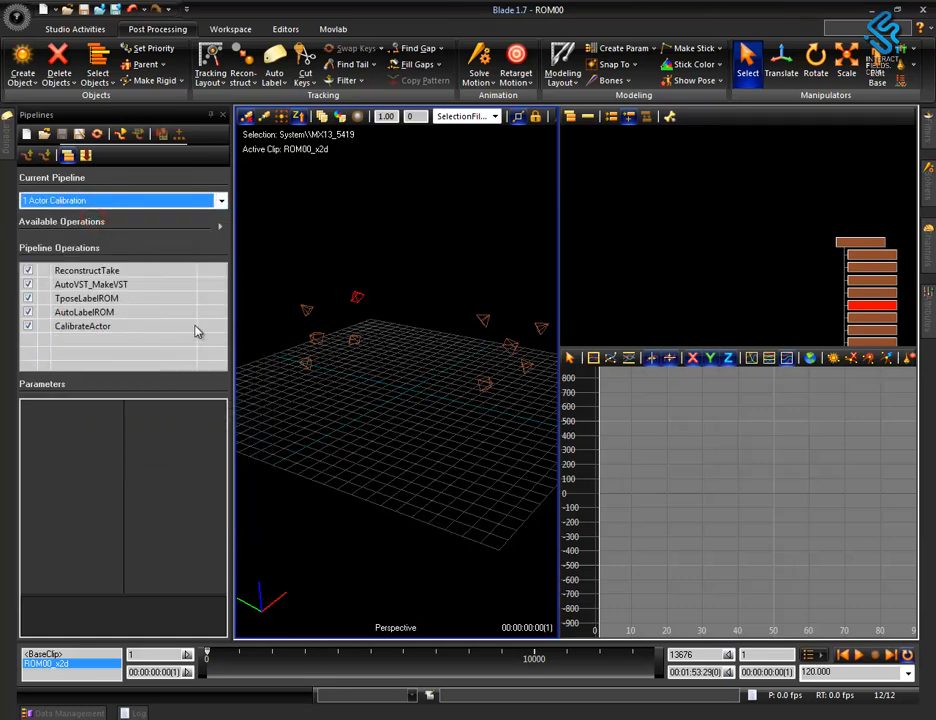
Step: Review the parameters of the ReconstructTake and AutoVST_MakeVST operations in the Actor Calibration pipeline
mouse_move(180, 286)
alt+right_drag(421, 438, 421, 366)
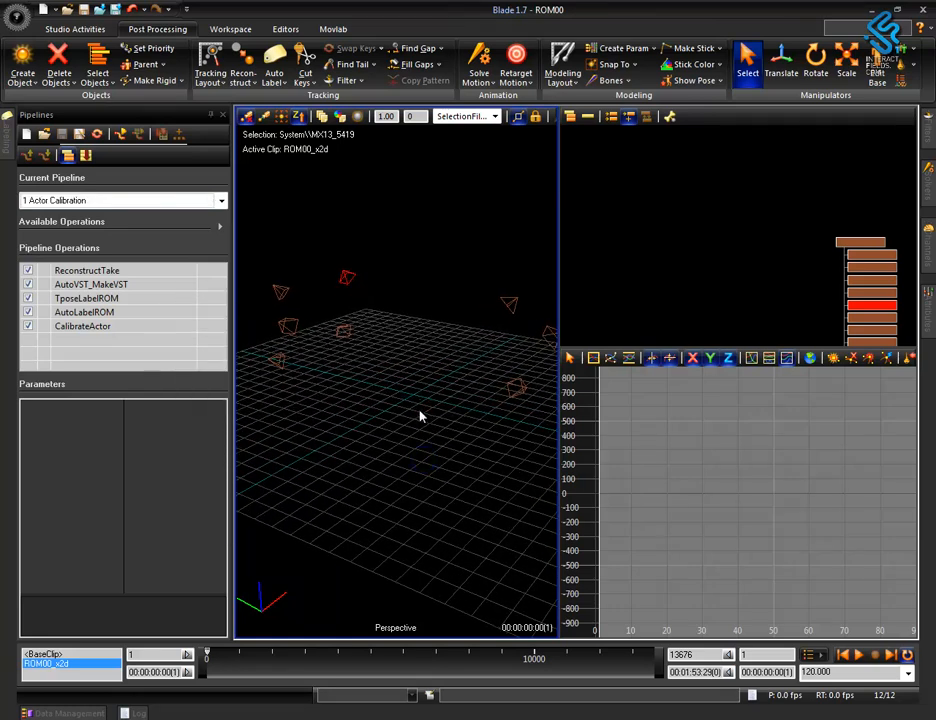
alt+drag(421, 405, 491, 428)
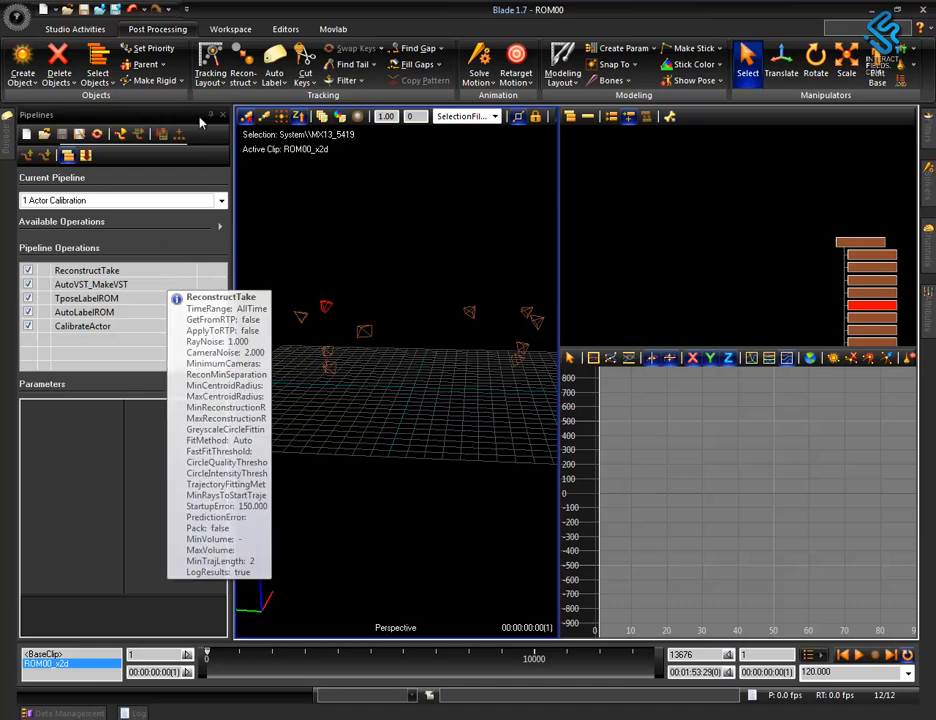
click(231, 70)
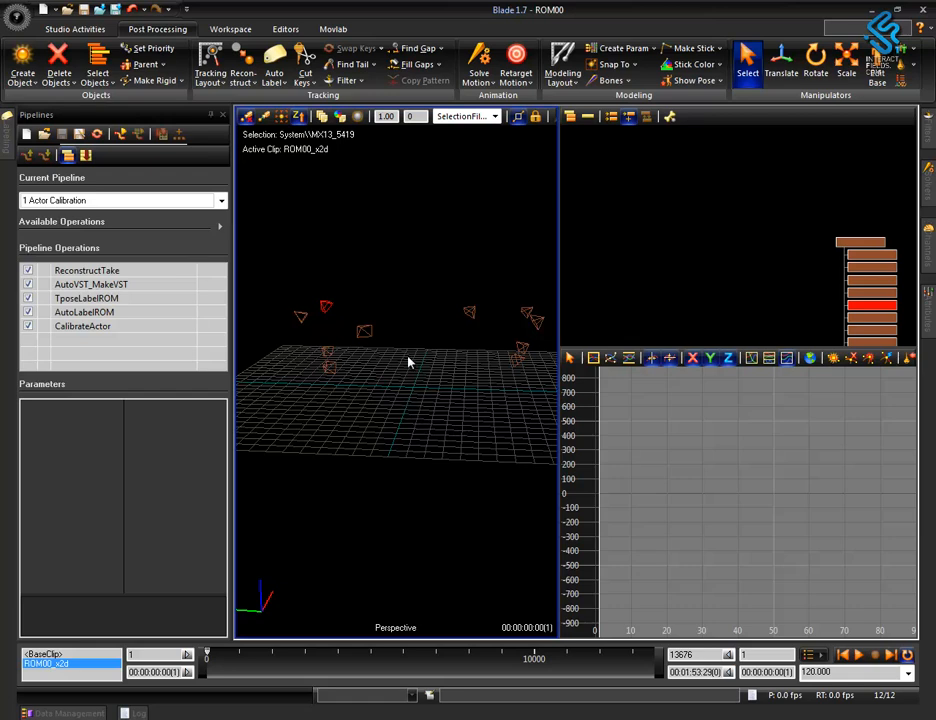
click(108, 271)
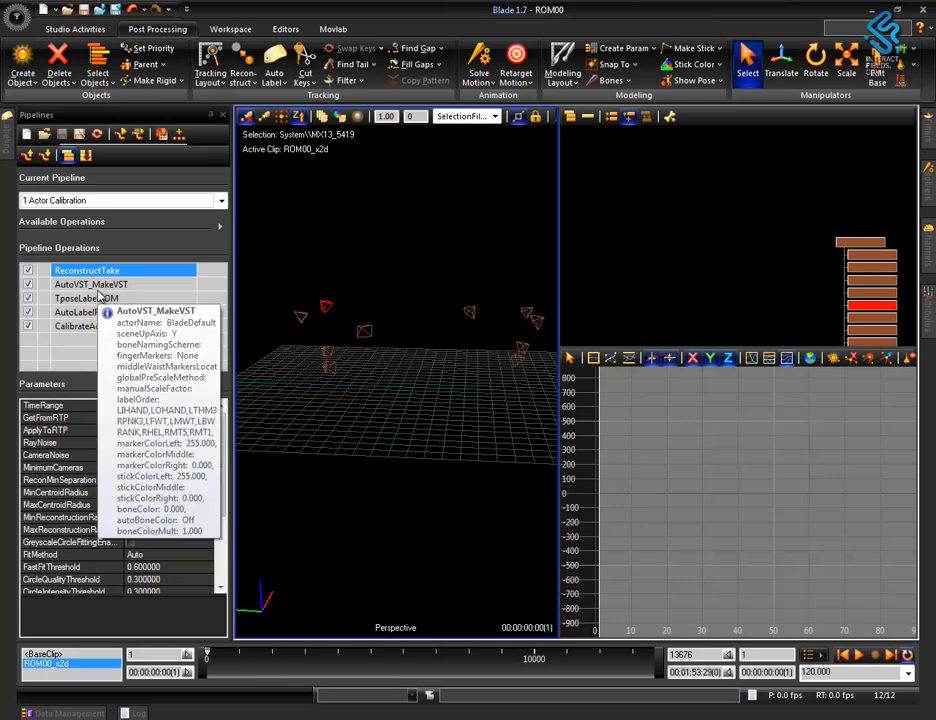
alt+right_drag(405, 441, 405, 341)
alt+drag(420, 406, 330, 418)
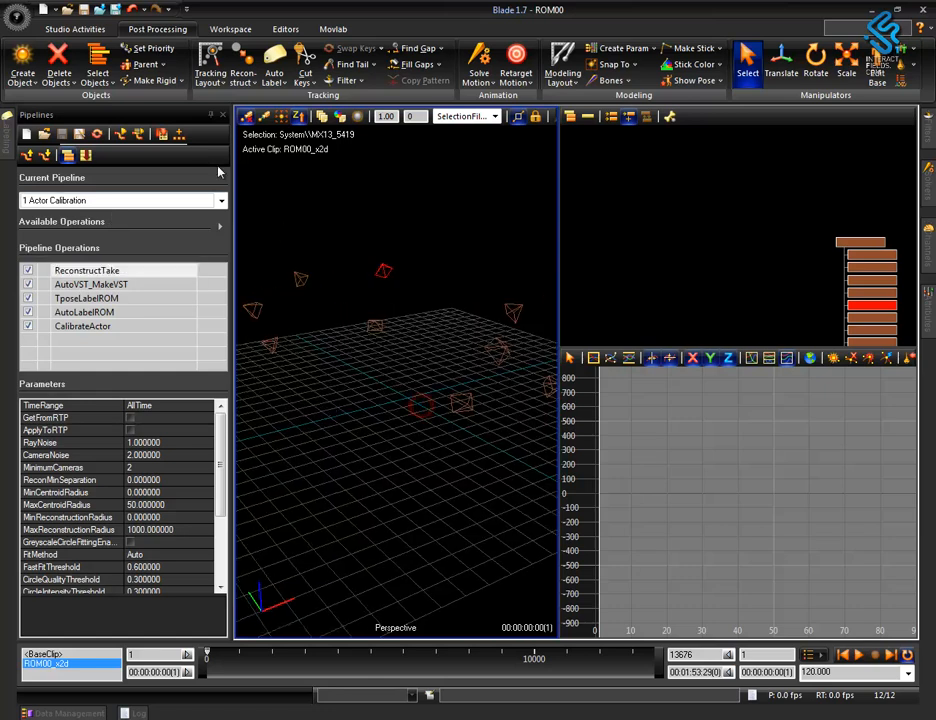
Step: Show the ReconstructTake parameters and open the Reconstruct command's options, placing the dialog clear of the pipeline parameters
click(100, 270)
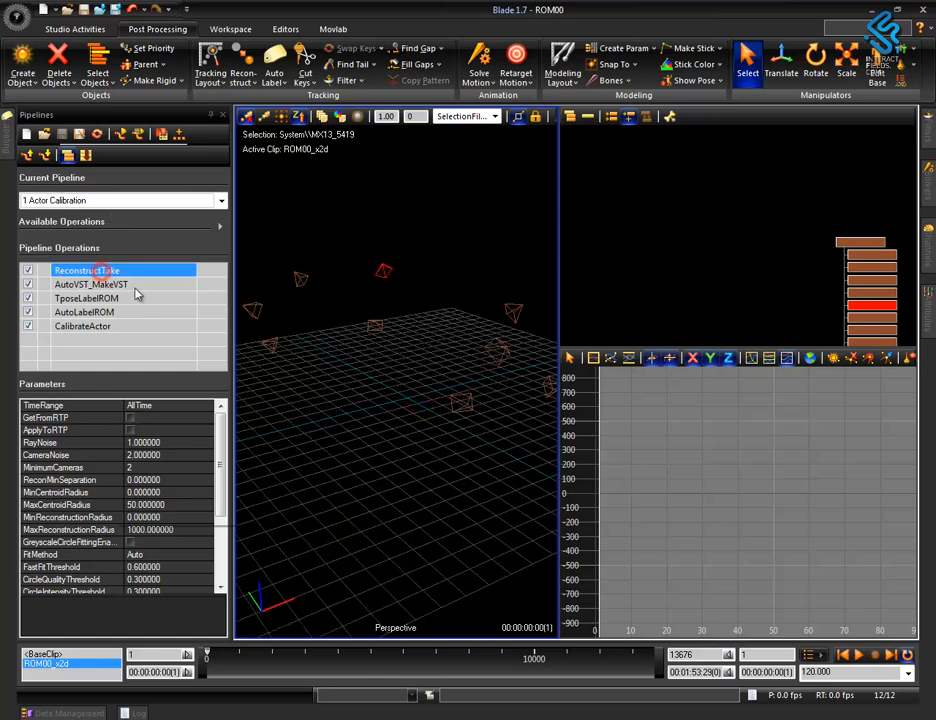
click(253, 84)
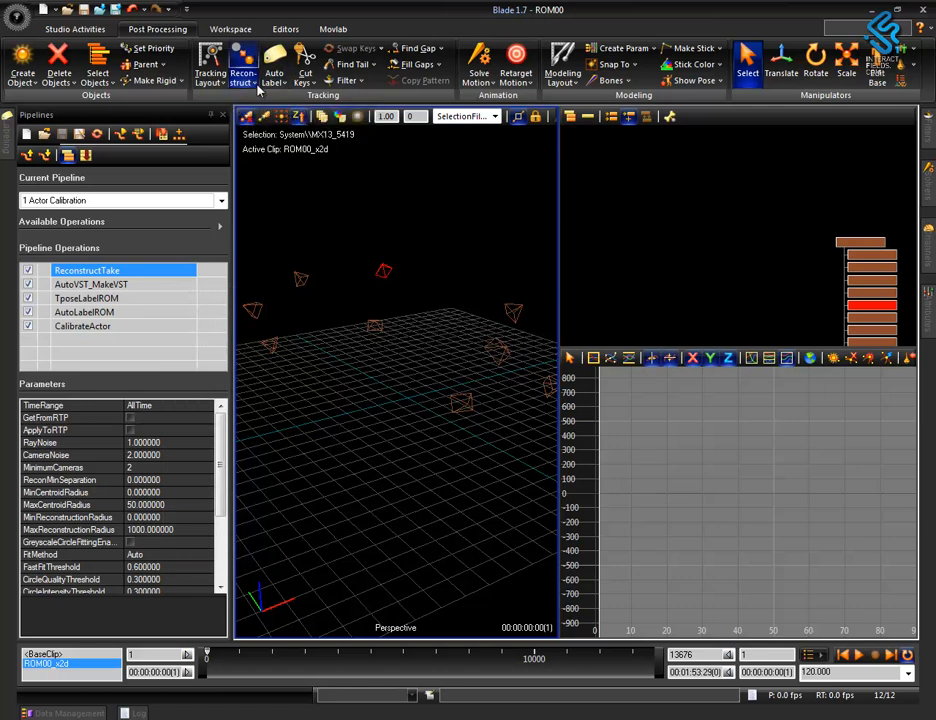
click(243, 82)
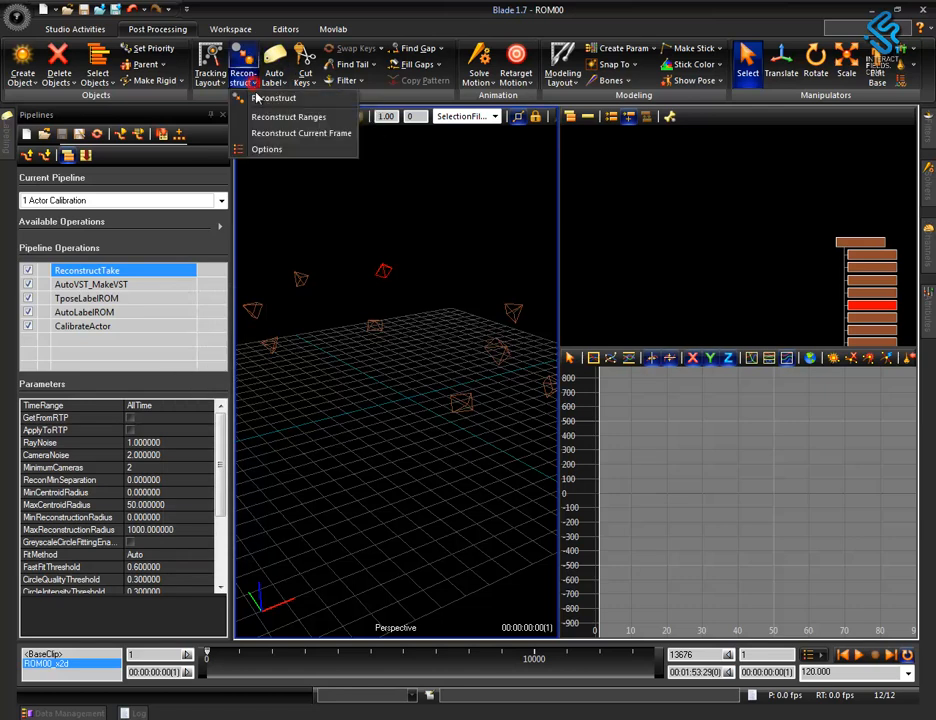
click(268, 150)
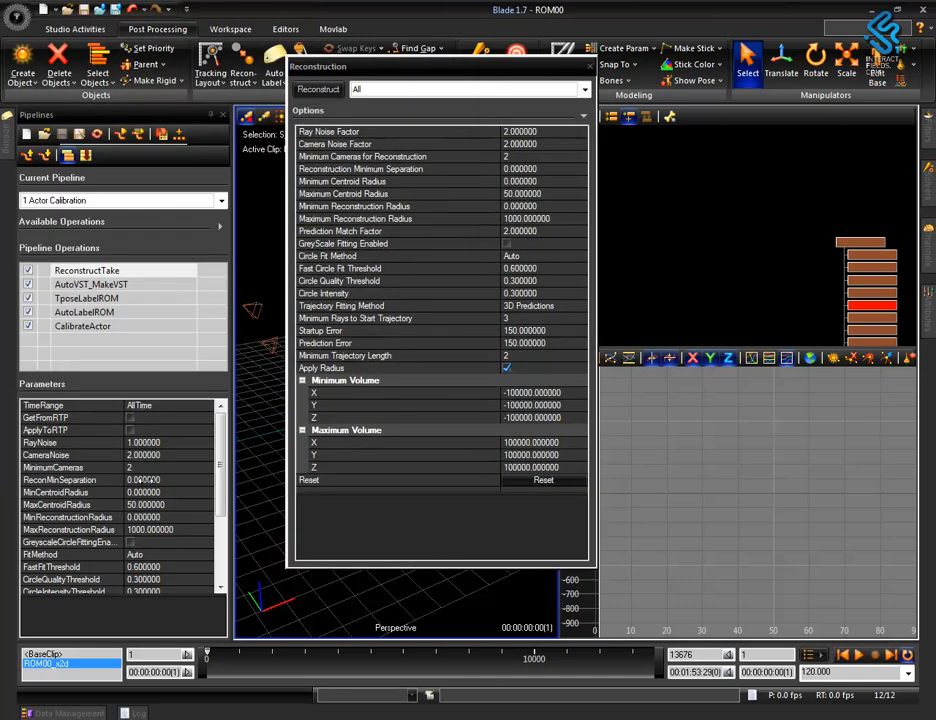
drag(390, 72, 576, 86)
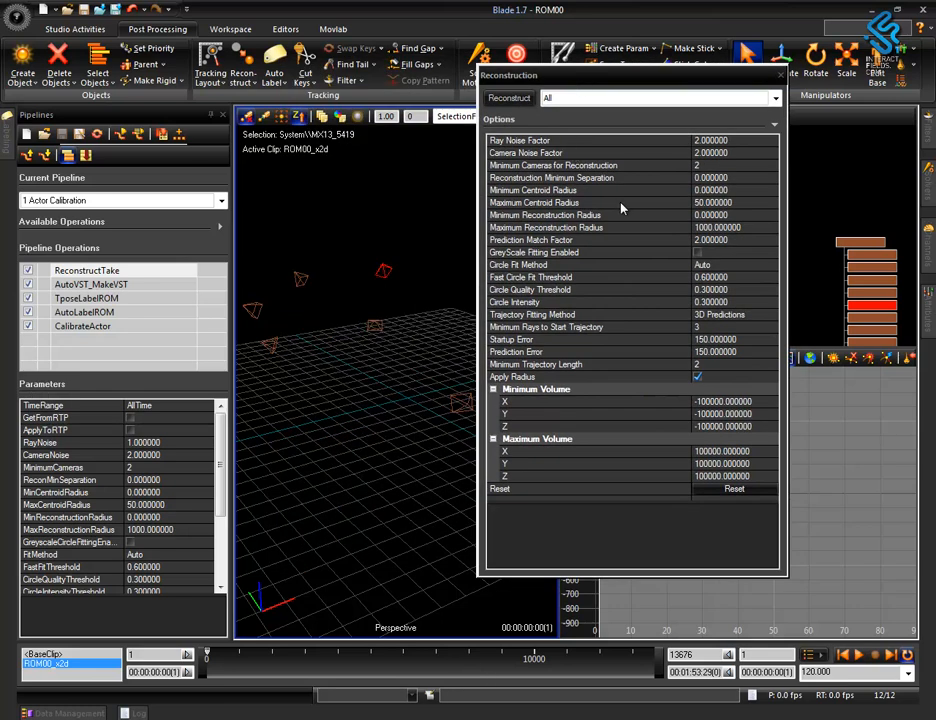
Step: Set Minimum Rays to Start Trajectory to 2 in the reconstruction options
click(725, 140)
click(720, 326)
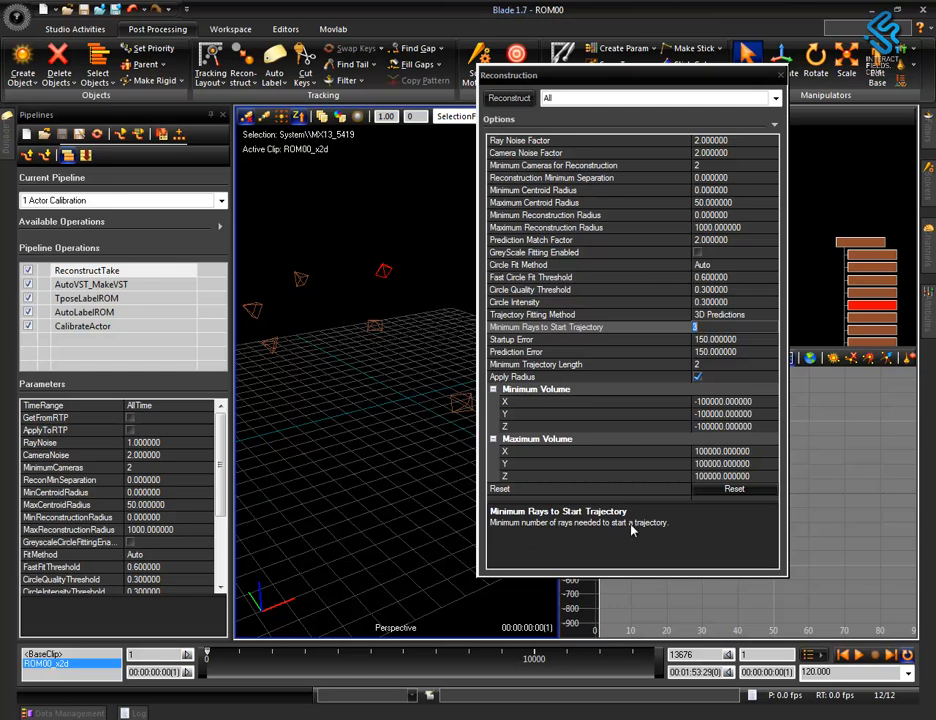
click(716, 328)
drag(706, 330, 680, 331)
text(2)
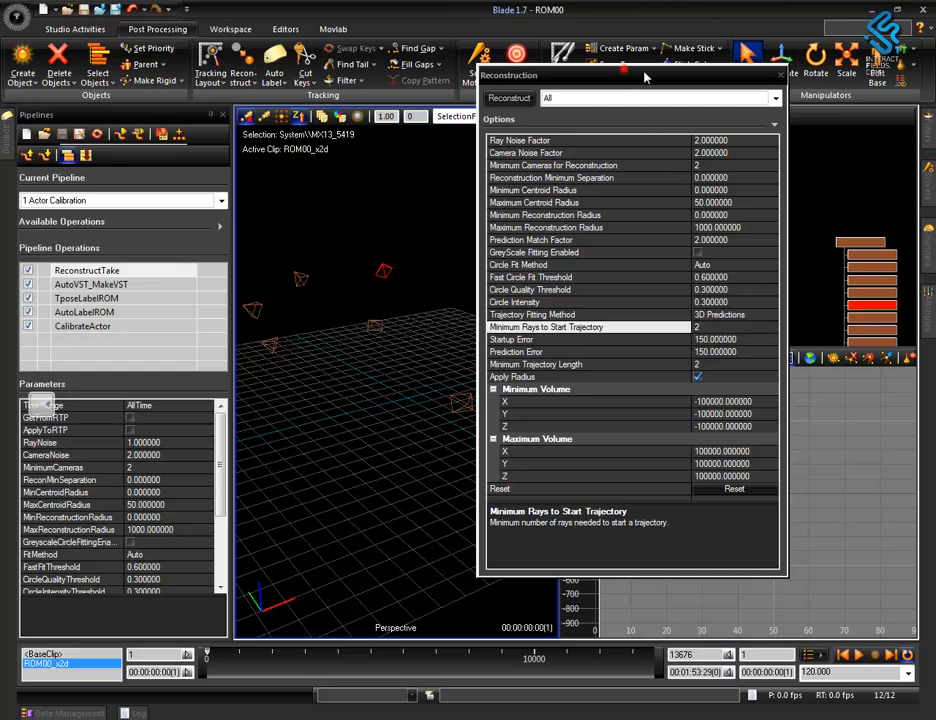
drag(620, 80, 645, 88)
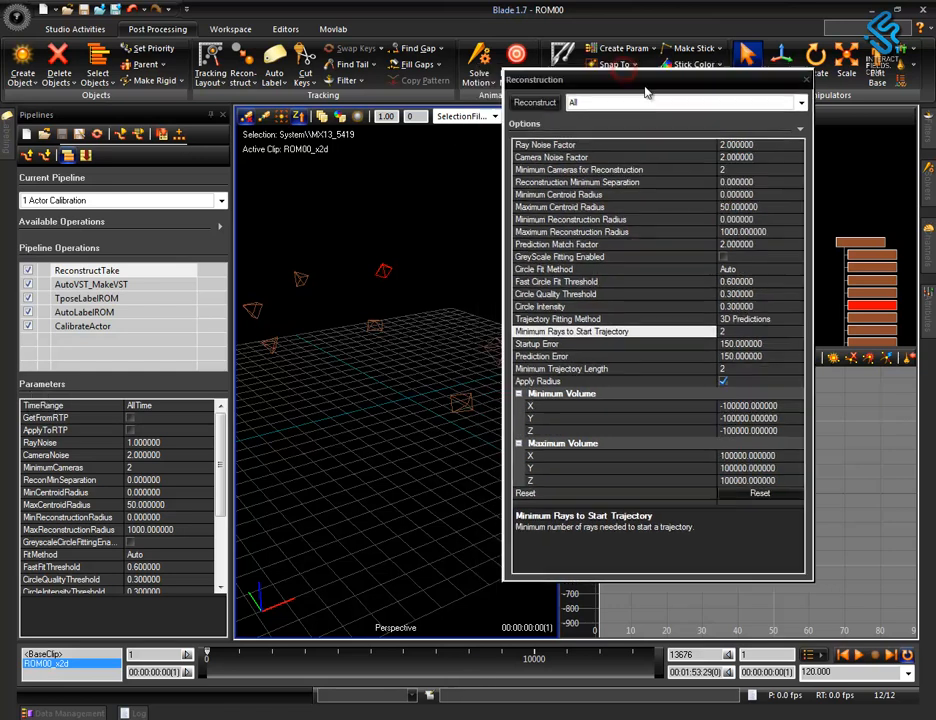
Step: Set the trajectory fitting Startup Error to 20 and the Prediction Error to 70 in the reconstruction options
click(739, 333)
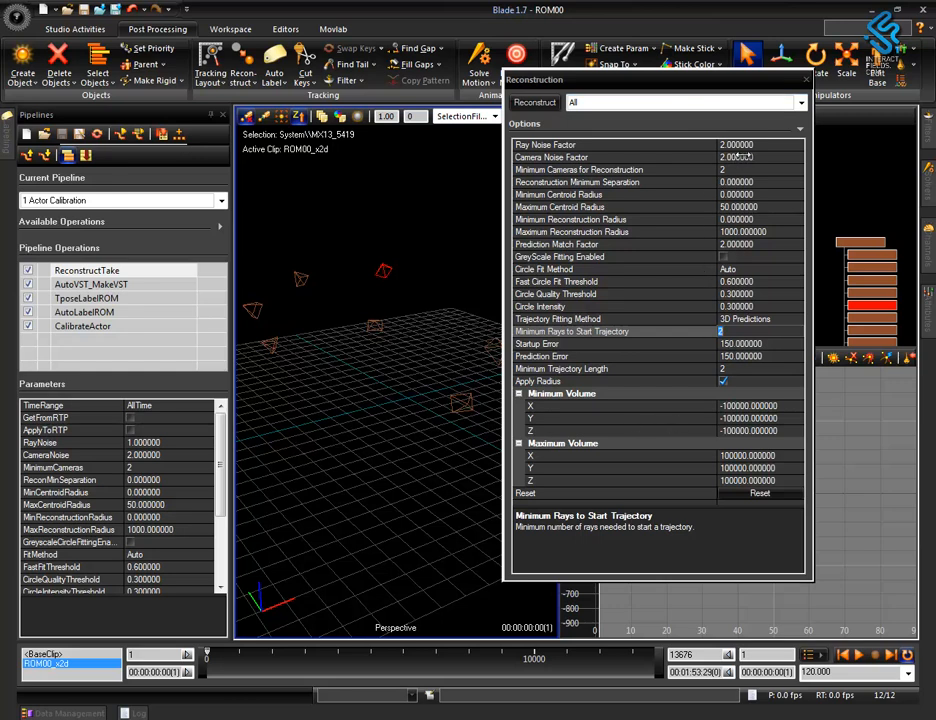
click(757, 345)
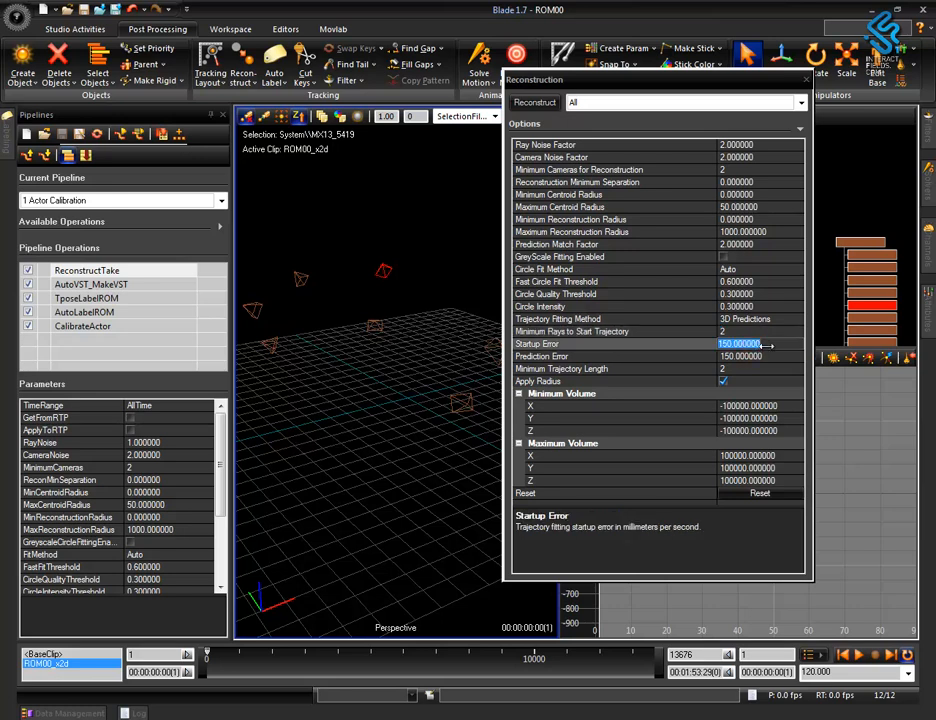
text(20)
click(760, 356)
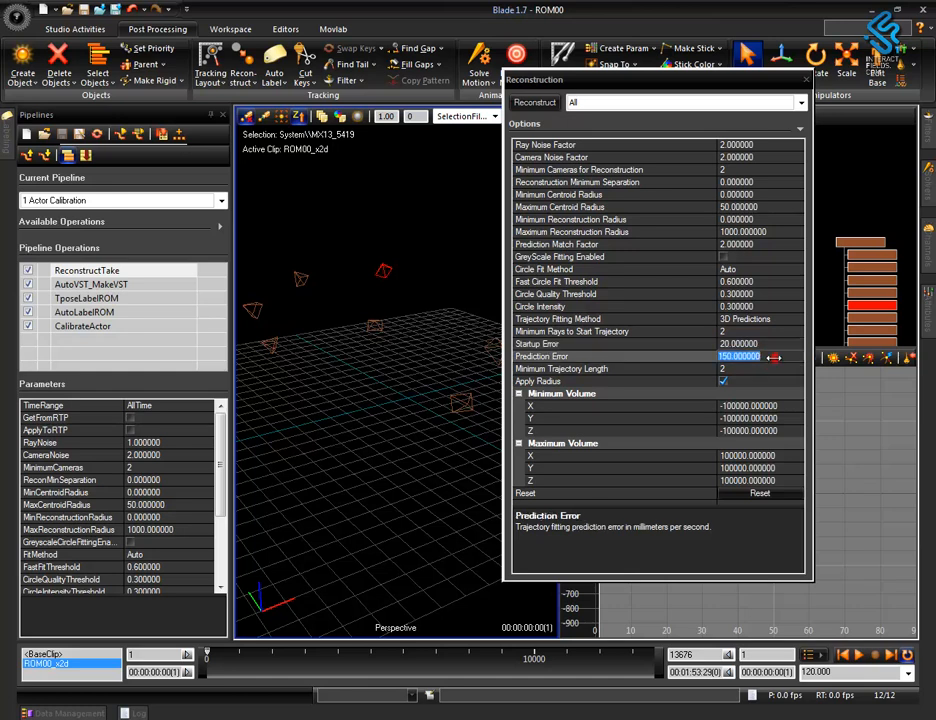
text(70)
click(731, 545)
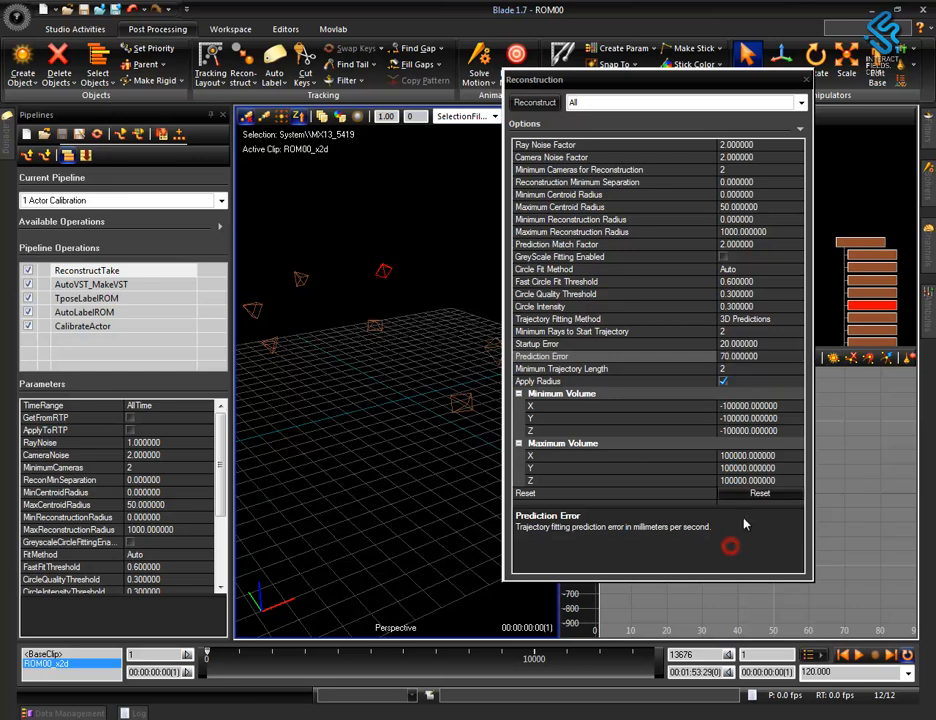
Step: Reconstruct the take over the All range with the configured options and close the Reconstruction dialog
click(533, 104)
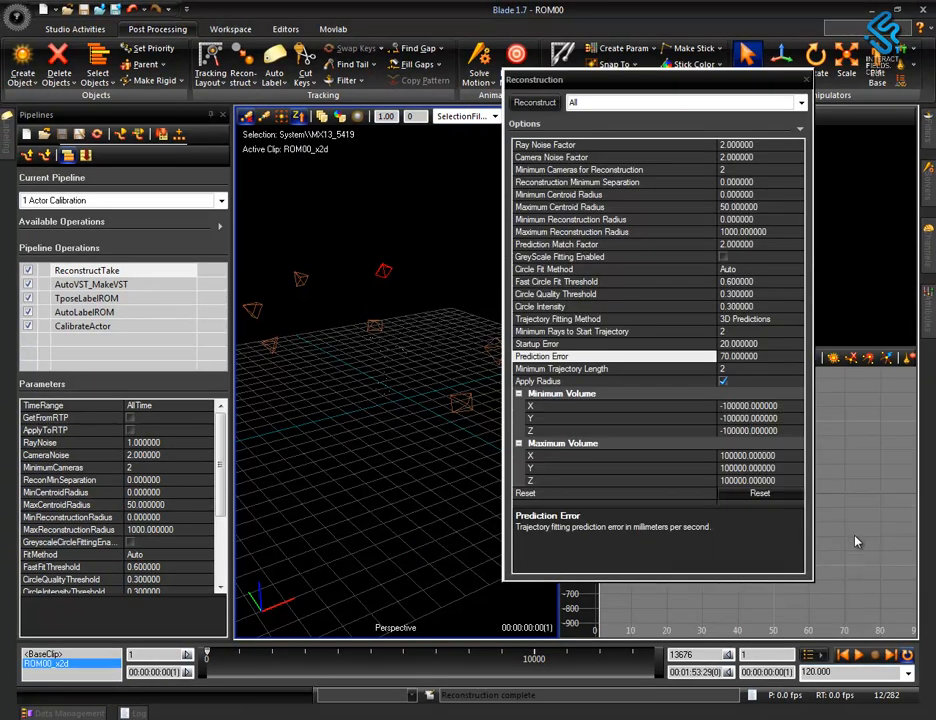
click(806, 80)
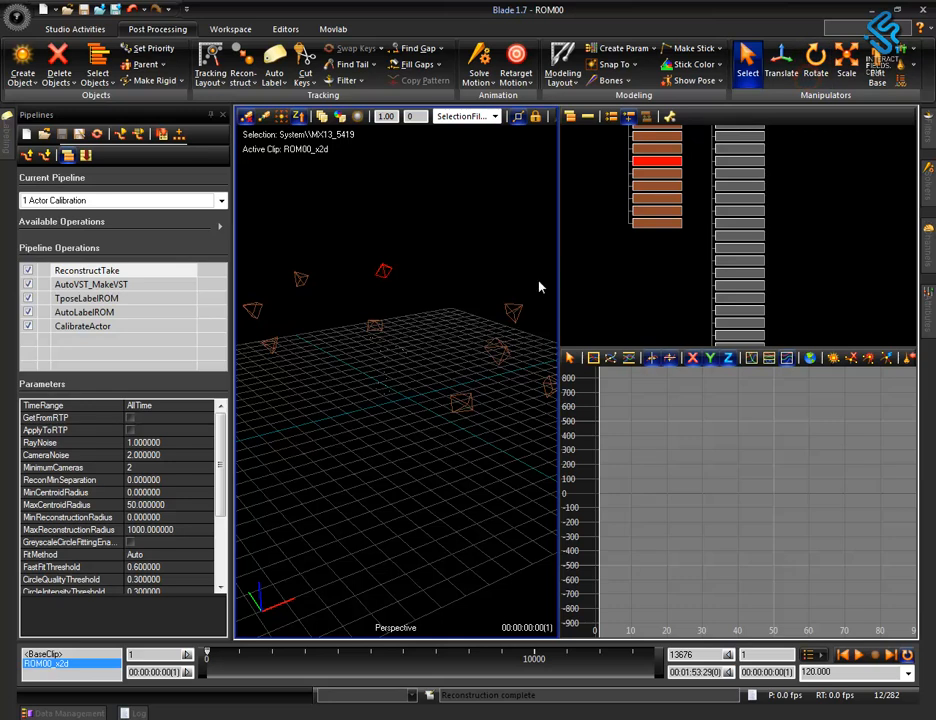
click(247, 68)
Step: Inspect the reconstructed T-pose markers up close in the perspective view from several angles
mouse_move(437, 497)
alt+mouse_down()
mouse_move(326, 493)
mouse_move(303, 475)
alt+mouse_up()
mouse_move(397, 459)
alt+right_down()
mouse_move(425, 386)
mouse_move(430, 325)
alt+right_up()
alt+right_drag(437, 416, 438, 321)
mouse_move(405, 451)
alt+mouse_down()
mouse_move(429, 453)
mouse_move(280, 503)
alt+mouse_up()
alt+drag(422, 533, 498, 506)
alt+right_drag(495, 508, 508, 424)
mouse_move(482, 503)
alt+mouse_down()
mouse_move(521, 489)
mouse_move(449, 505)
mouse_move(446, 520)
alt+mouse_up()
alt+right_drag(452, 526, 461, 471)
mouse_move(348, 240)
alt+mouse_down()
mouse_move(330, 221)
mouse_move(348, 241)
alt+mouse_up()
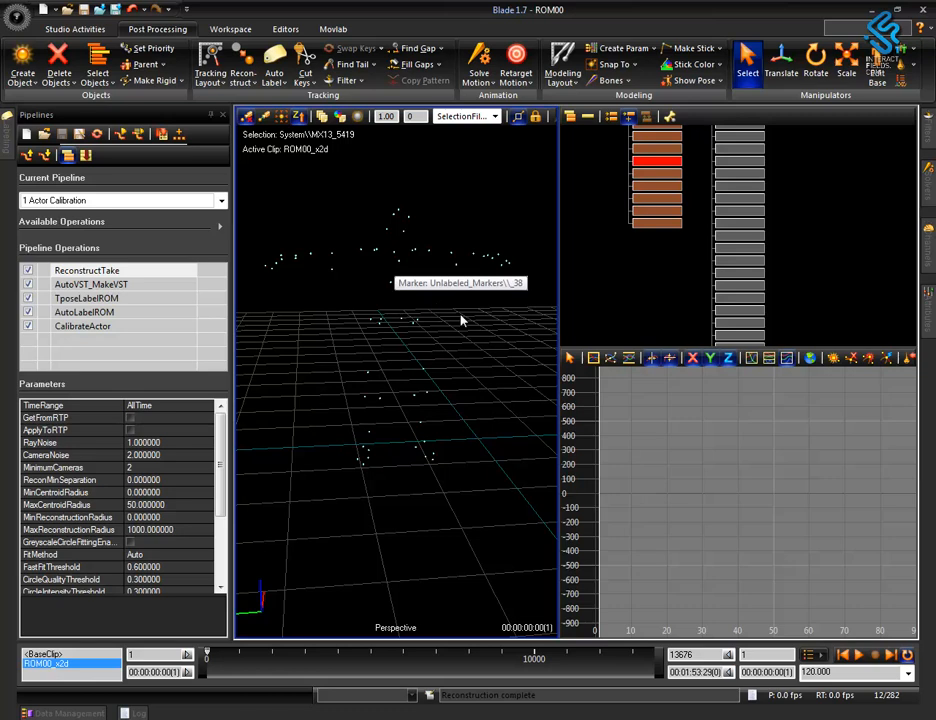
Step: Select all the reconstructed markers, and then only those between hips and knees, to view their trajectories in the graph
drag(345, 430, 387, 490)
mouse_move(403, 418)
mouse_down()
mouse_move(505, 531)
mouse_move(459, 458)
mouse_up()
drag(299, 528, 352, 585)
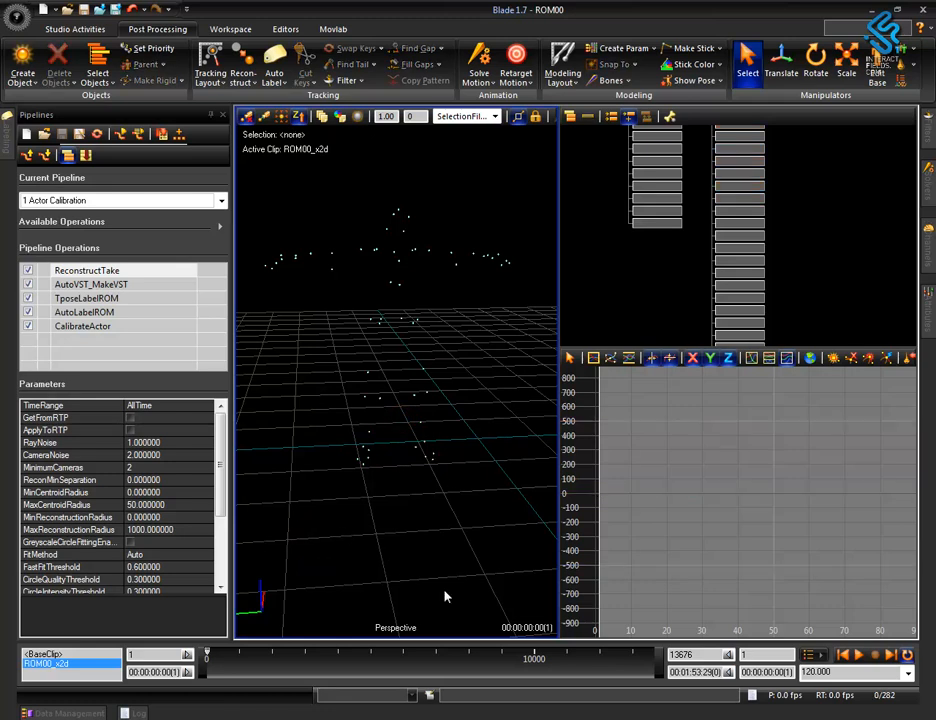
drag(262, 183, 545, 522)
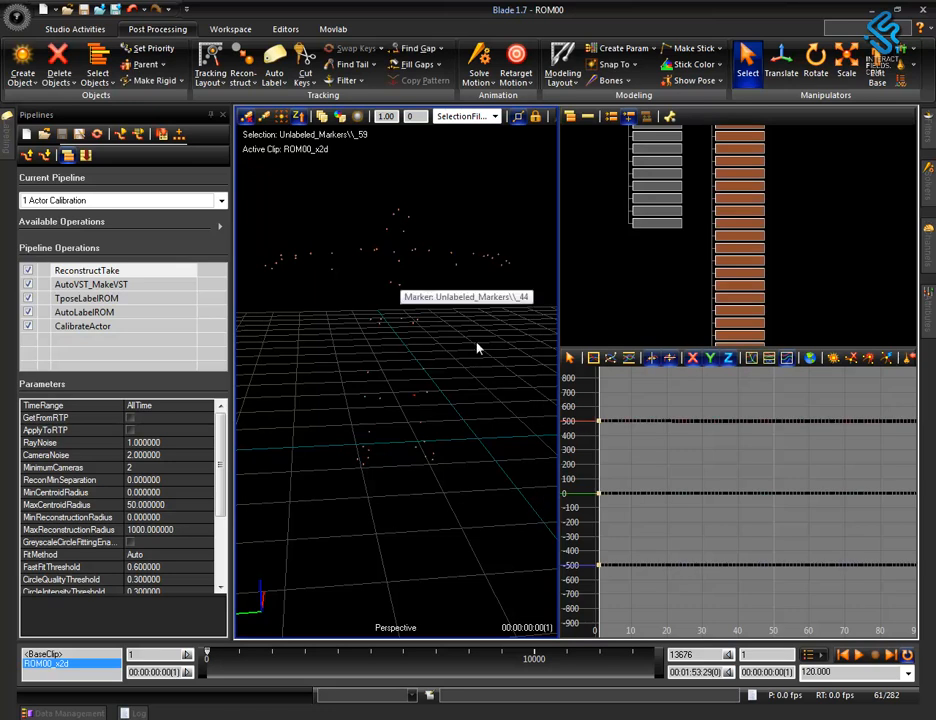
alt+middle_drag(466, 332, 464, 379)
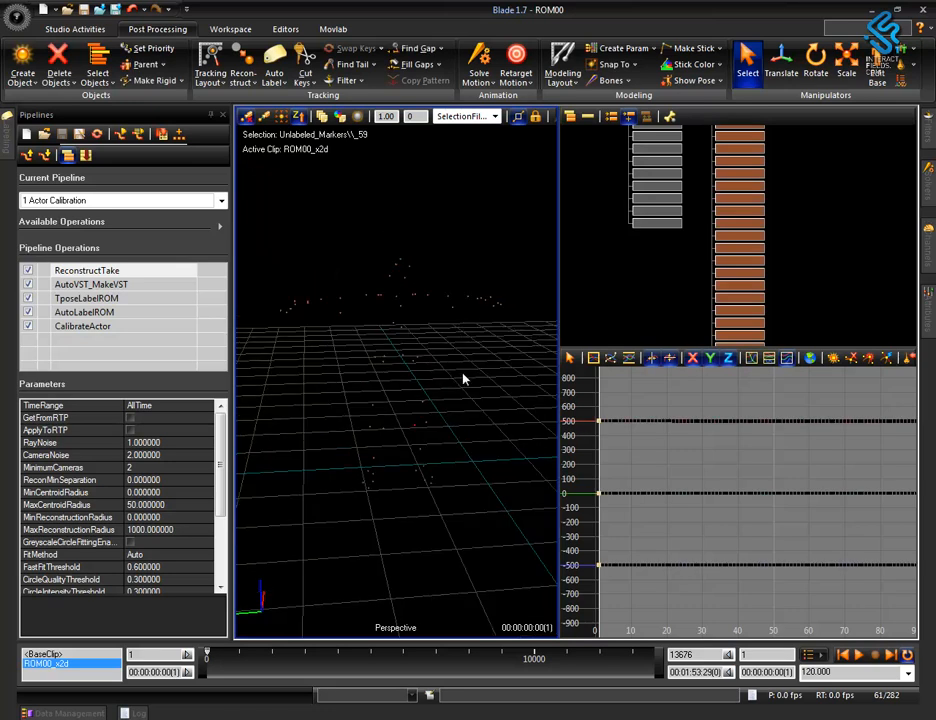
click(496, 425)
drag(363, 347, 483, 421)
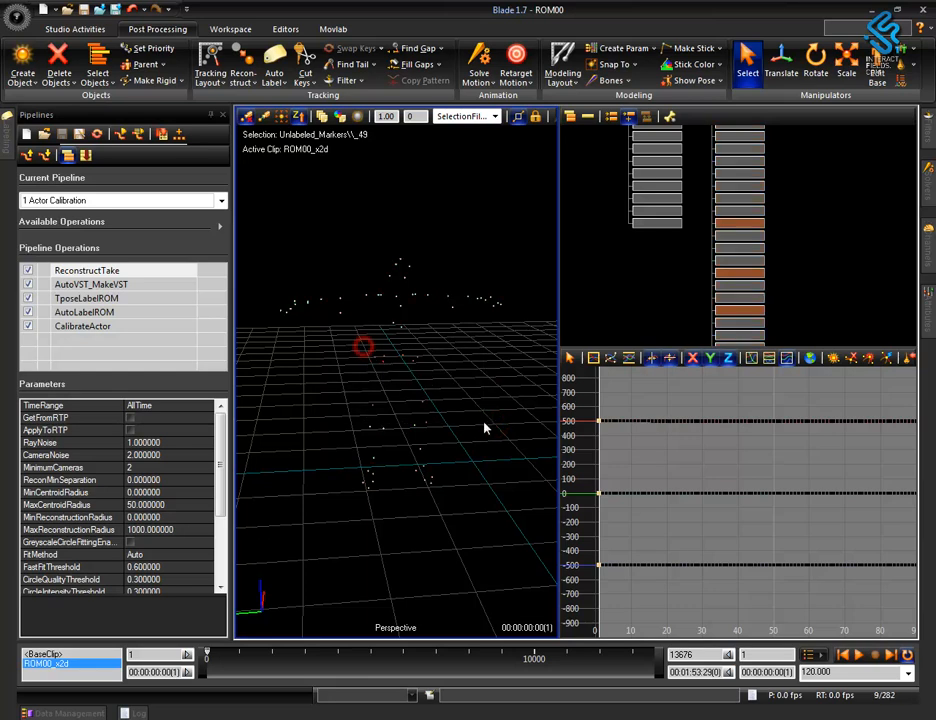
Step: Clear the marker selection and scrub through most of the take to watch the reconstructed markers move
scroll(477, 414, up, 5)
right_click(417, 310)
click(388, 456)
mouse_move(353, 369)
right_down()
mouse_move(412, 385)
mouse_move(328, 297)
mouse_move(489, 136)
mouse_move(485, 84)
right_up()
click(355, 371)
alt+right_drag(394, 245, 432, 398)
click(498, 466)
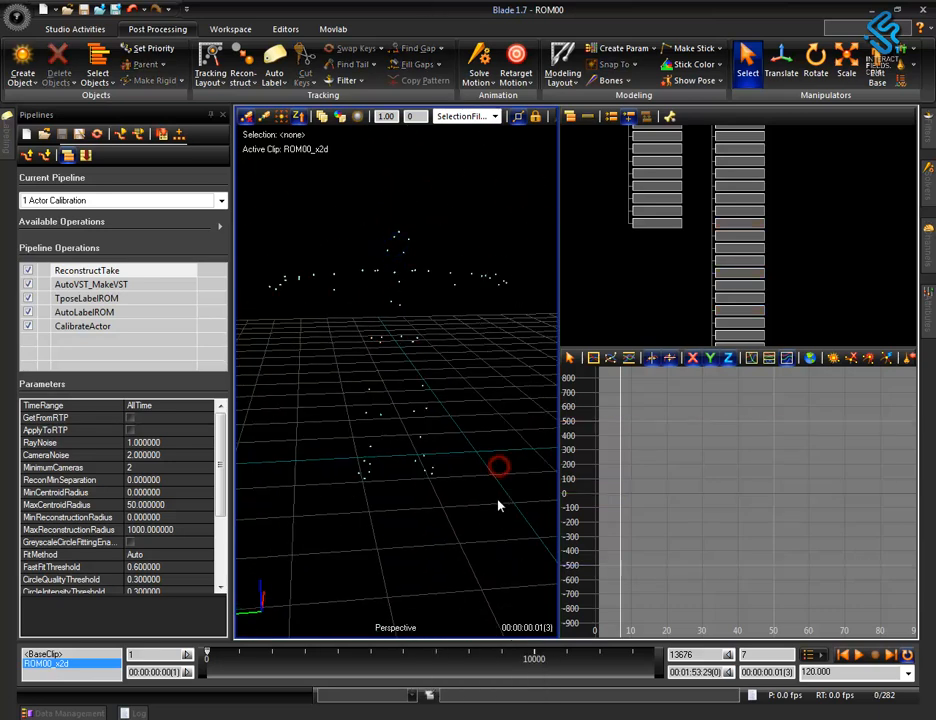
drag(207, 656, 245, 652)
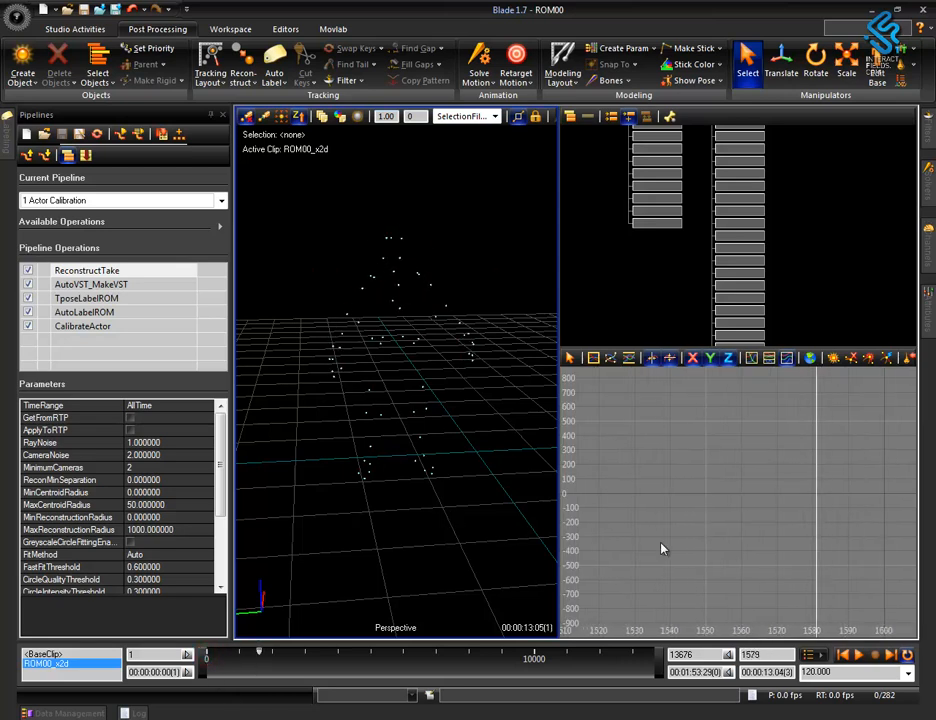
drag(267, 657, 573, 695)
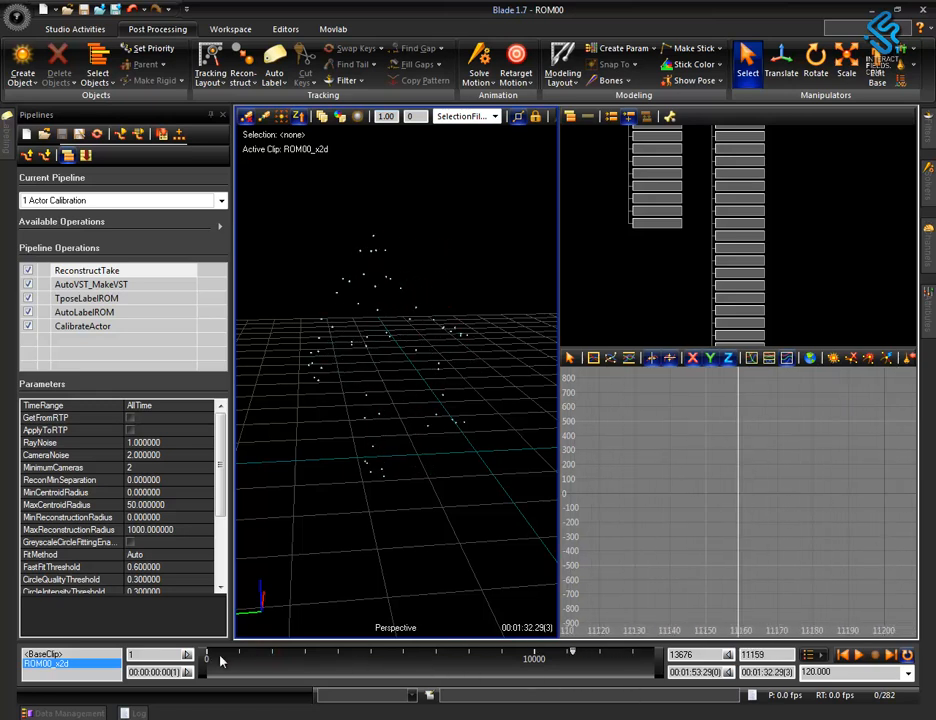
Step: Check the start, end and current frame values of the take while scrubbing toward its end
double_click(138, 654)
double_click(699, 654)
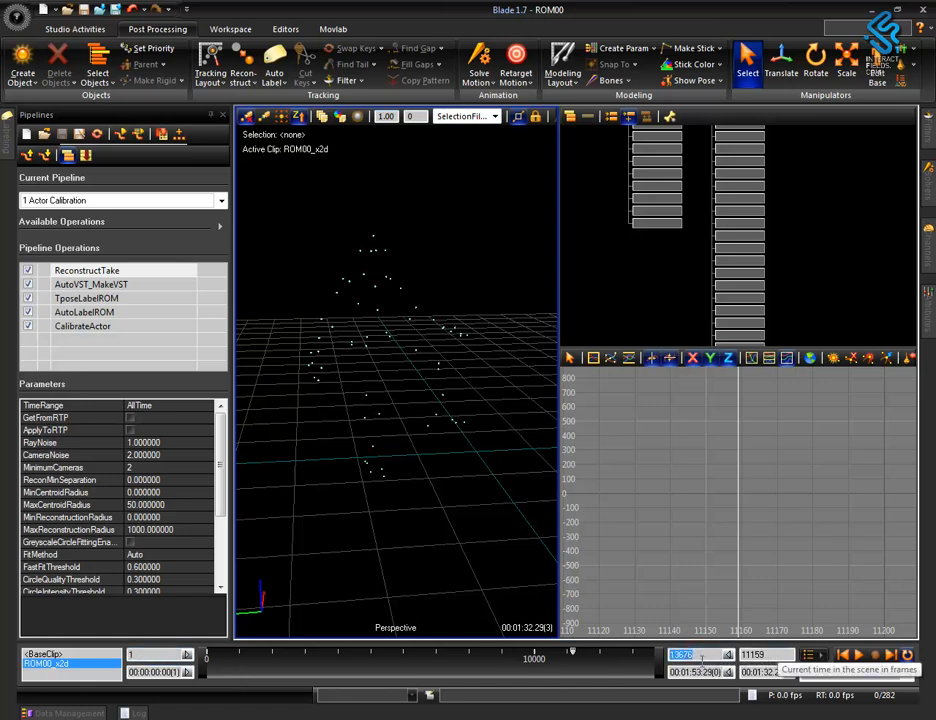
drag(568, 652, 650, 657)
double_click(768, 655)
Step: Play the take with the body markers selected, try playback speeds including 1/4x and 8x, and stop playback
click(859, 656)
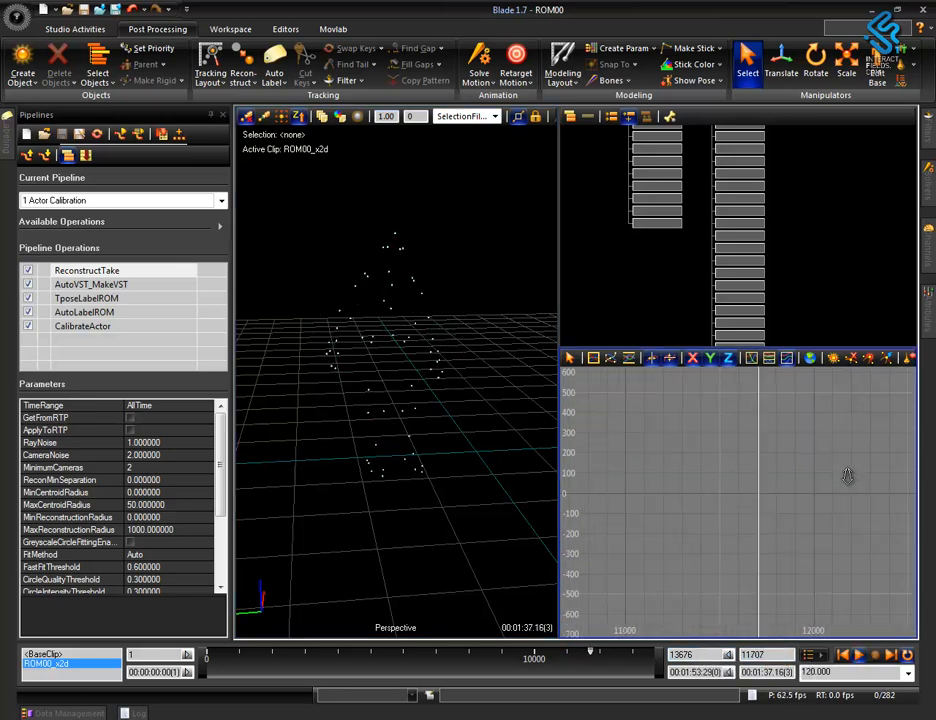
click(316, 196)
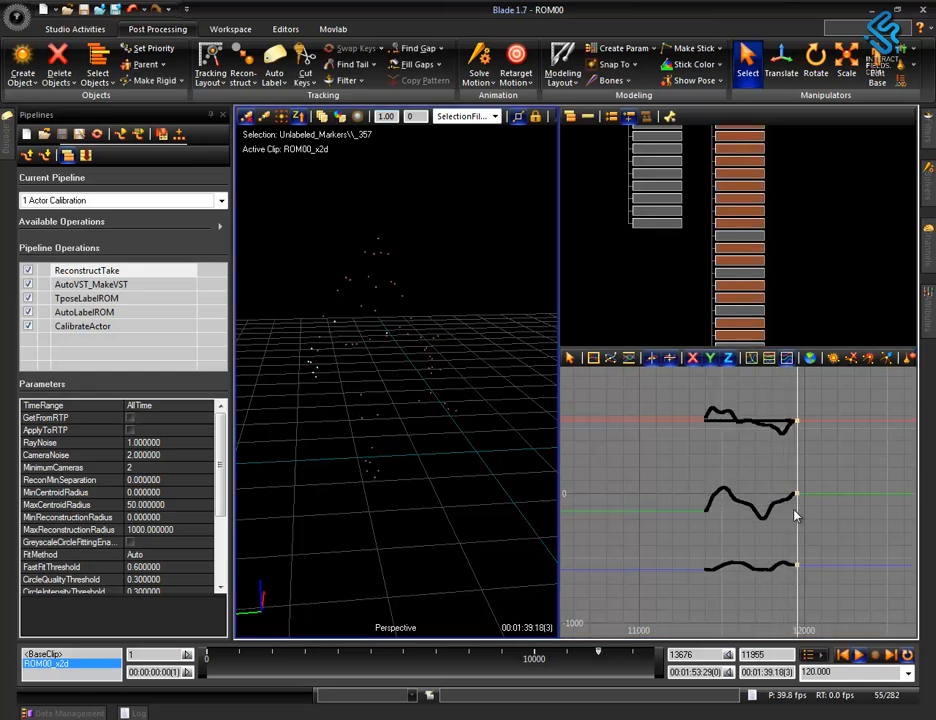
click(808, 655)
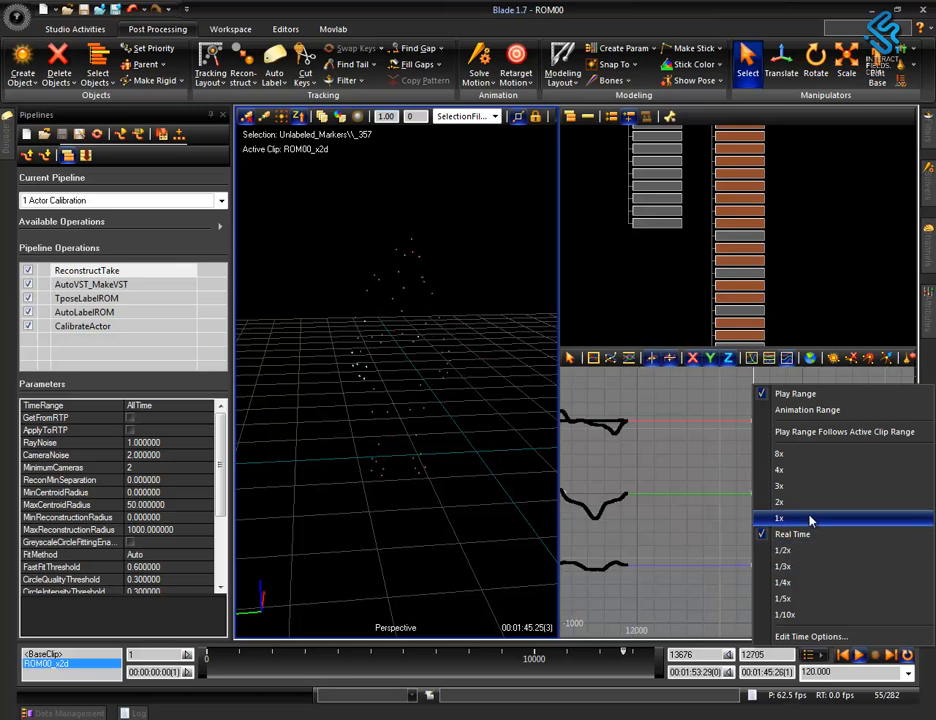
click(798, 582)
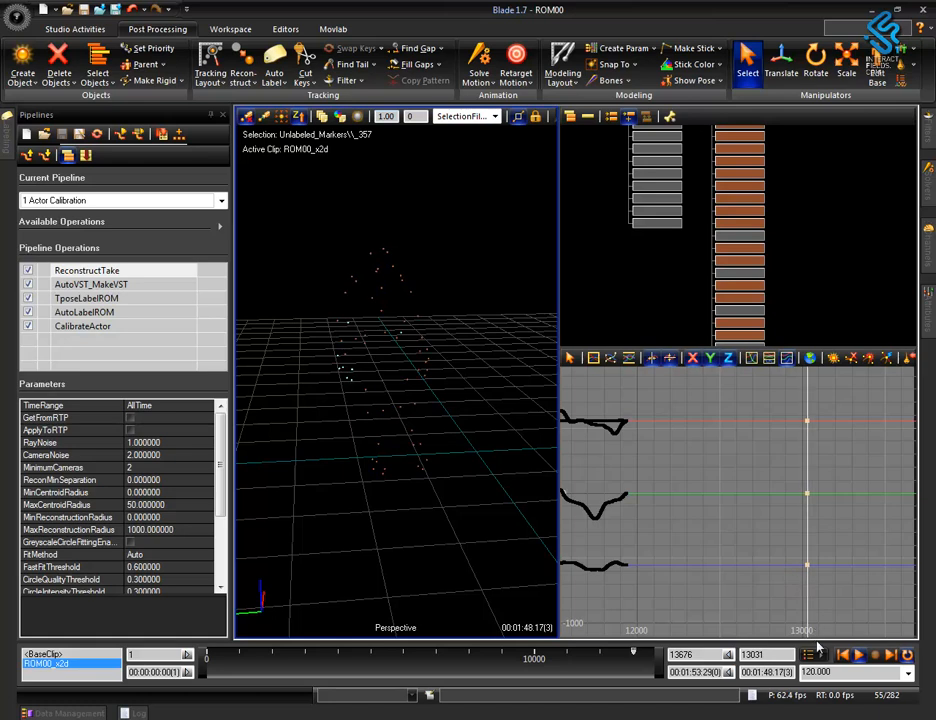
click(808, 655)
click(792, 459)
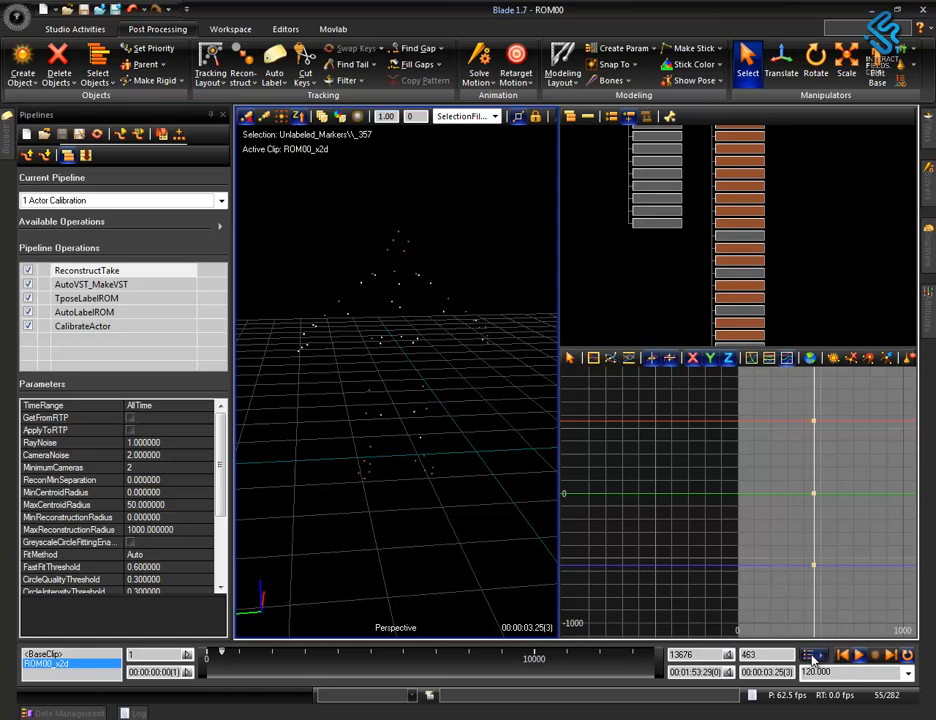
click(808, 655)
click(821, 543)
click(858, 655)
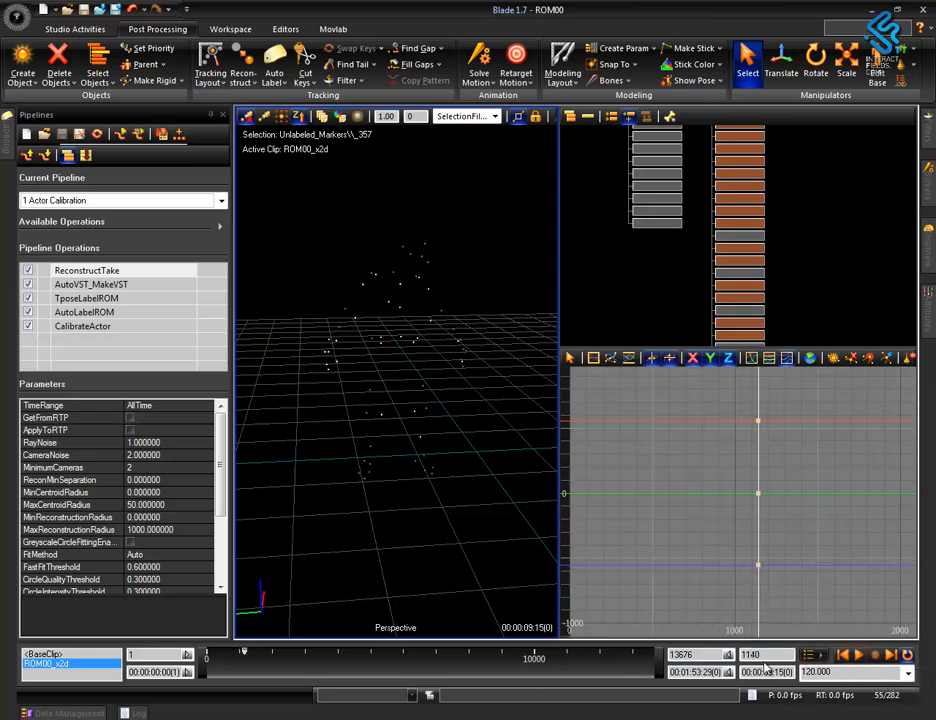
Step: Return the take to its first frame and clear the marker selection in the perspective view
click(843, 655)
drag(246, 650, 198, 652)
right_click(371, 386)
click(304, 500)
alt+right_drag(326, 391, 342, 542)
alt+drag(422, 483, 406, 504)
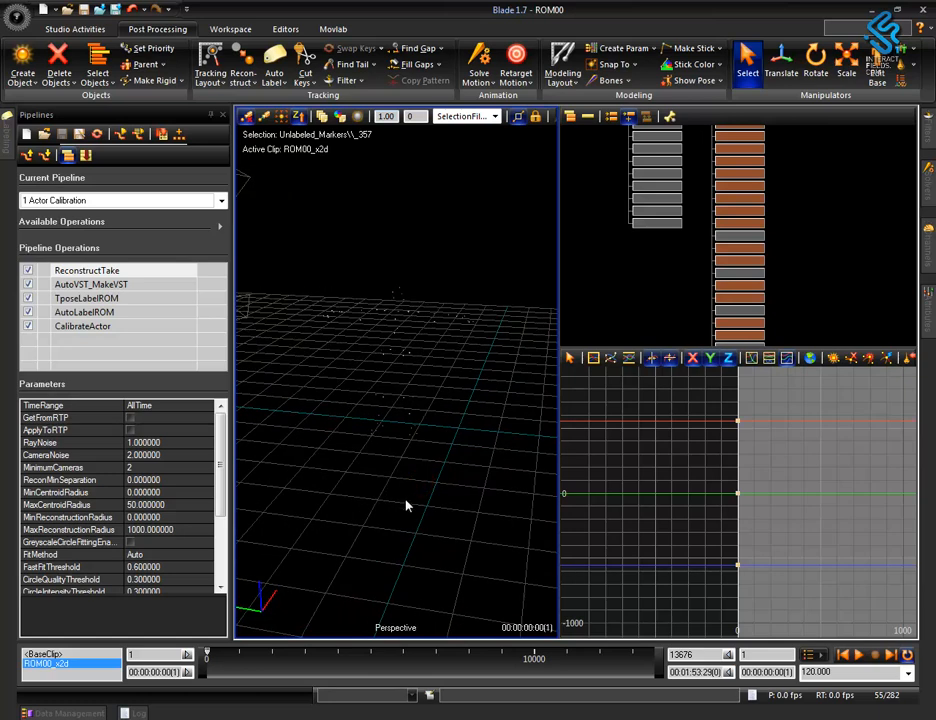
click(433, 466)
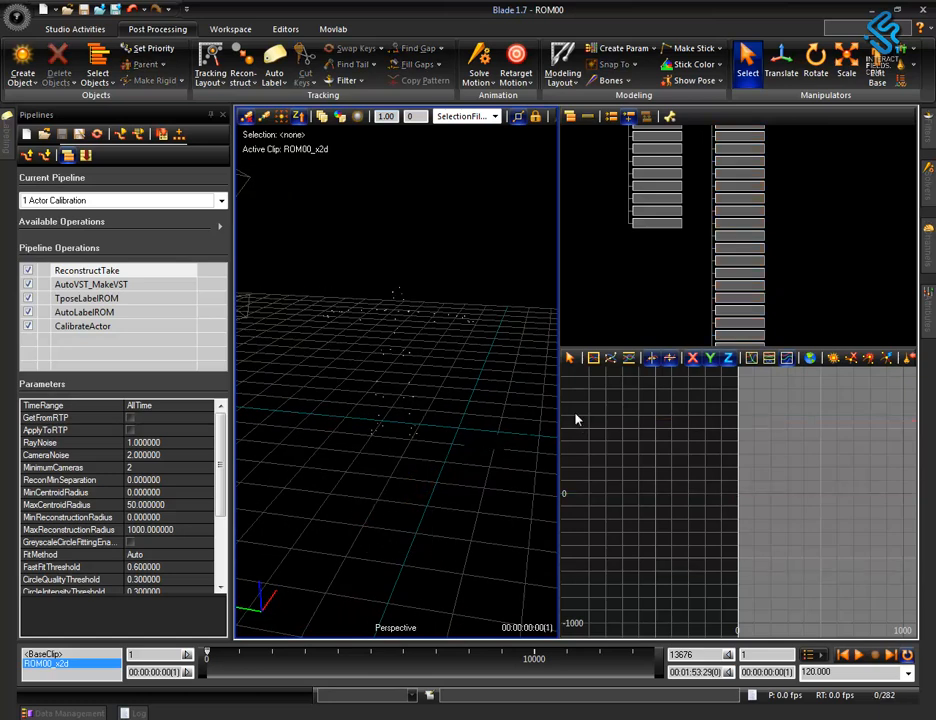
Step: Select the leg markers and examine their trajectories over the take in the graph and their nodes in the node view
alt+right_drag(696, 474, 628, 611)
alt+middle_drag(730, 581, 616, 566)
alt+right_drag(725, 560, 610, 601)
drag(334, 376, 455, 468)
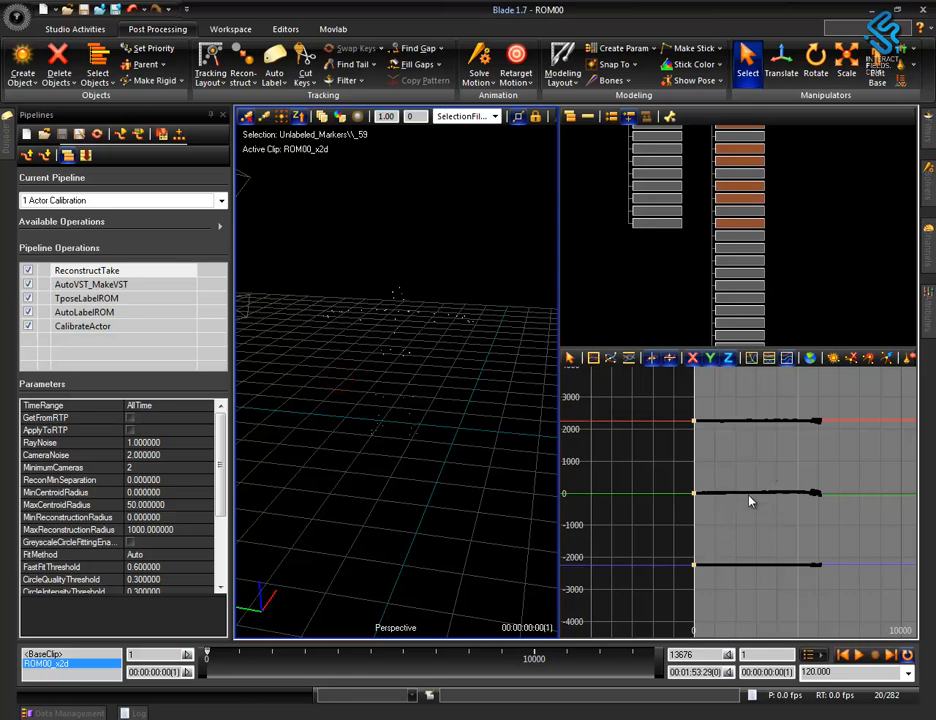
click(805, 271)
alt+right_drag(807, 237, 815, 188)
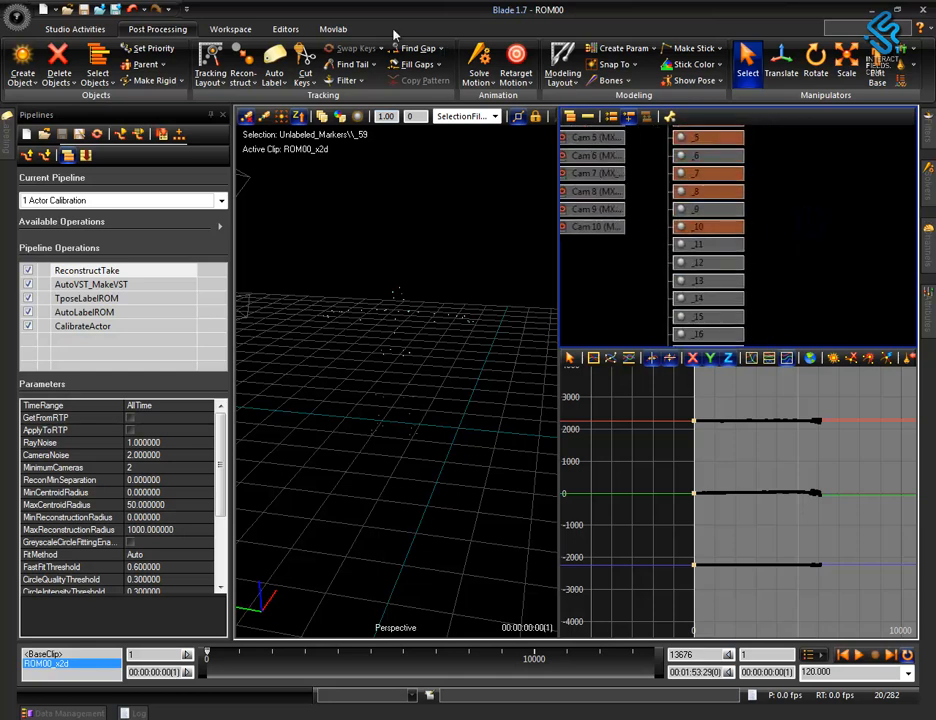
Step: Change the node view to a Data Health Check view and select all the reconstructed markers
click(240, 29)
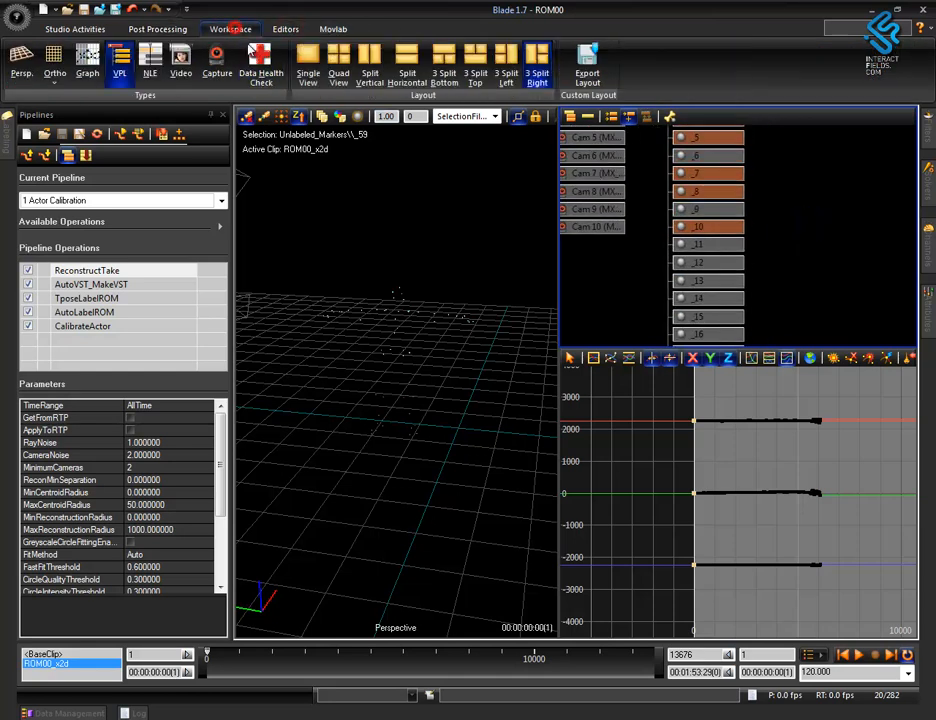
click(258, 62)
click(430, 526)
drag(288, 247, 491, 545)
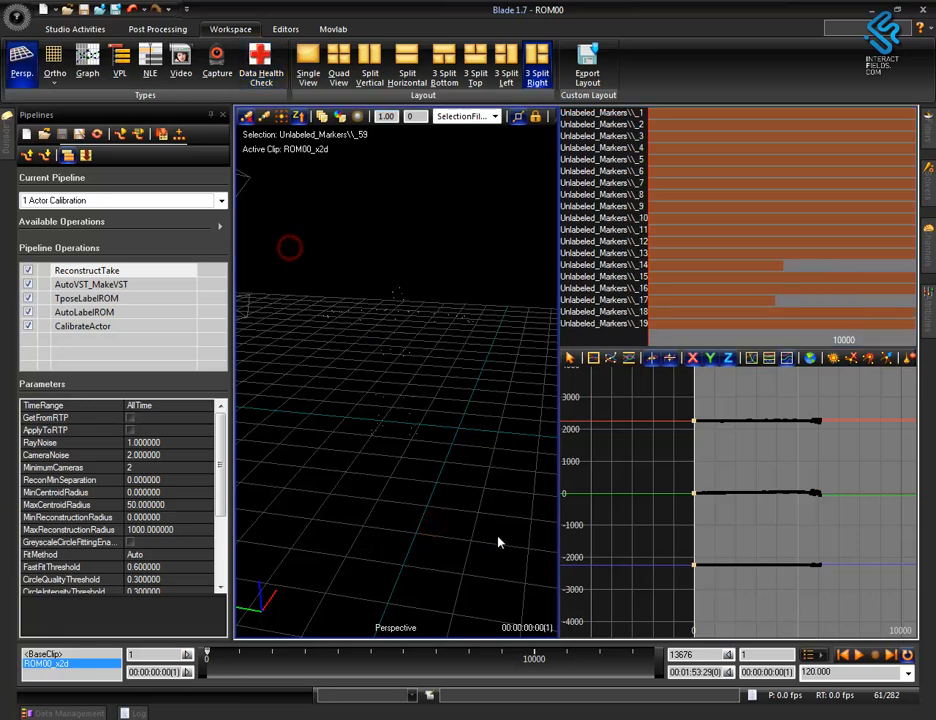
Step: Examine how completely each unlabeled marker's trajectory covers the take in the Data Health Check view
scroll(625, 285, down, 3)
mouse_move(618, 284)
alt+right_down()
mouse_move(608, 213)
mouse_move(562, 181)
alt+right_up()
mouse_move(602, 244)
alt+middle_down()
mouse_move(610, 125)
mouse_move(607, 257)
mouse_move(618, 152)
mouse_move(624, 300)
mouse_move(626, 149)
mouse_move(626, 313)
alt+middle_up()
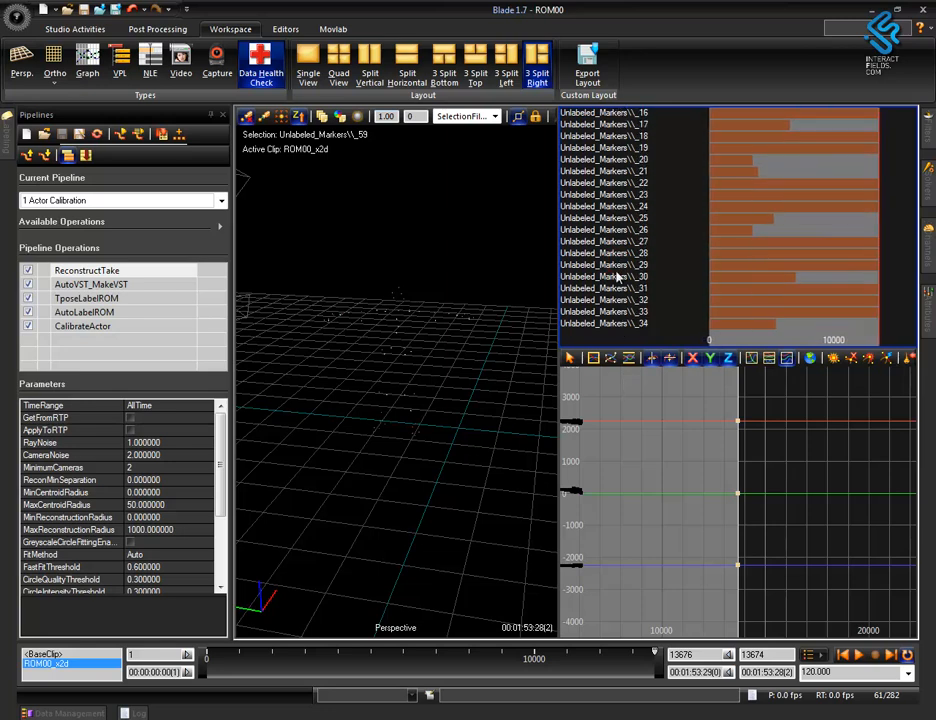
mouse_move(612, 265)
alt+middle_down()
mouse_move(618, 160)
mouse_move(626, 208)
mouse_move(622, 250)
mouse_move(605, 275)
mouse_move(610, 211)
mouse_move(608, 326)
mouse_move(614, 163)
mouse_move(619, 184)
alt+middle_up()
mouse_move(621, 252)
alt+right_down()
mouse_move(717, 210)
mouse_move(641, 224)
mouse_move(685, 234)
mouse_move(580, 236)
mouse_move(618, 240)
alt+right_up()
mouse_move(641, 265)
alt+middle_down()
mouse_move(658, 188)
mouse_move(648, 136)
mouse_move(660, 217)
mouse_move(643, 125)
mouse_move(656, 305)
mouse_move(683, 323)
mouse_move(656, 276)
mouse_move(666, 142)
mouse_move(656, 224)
mouse_move(672, 272)
alt+middle_up()
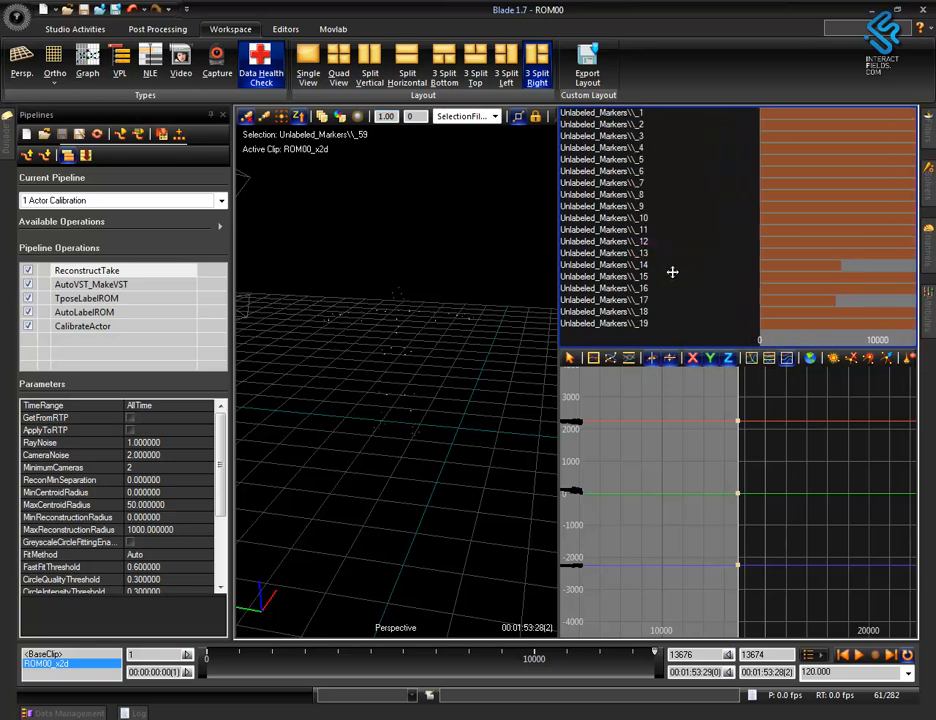
Step: Clear the marker selection and return the take to the first frame, framing the T-pose markers
drag(445, 570, 447, 573)
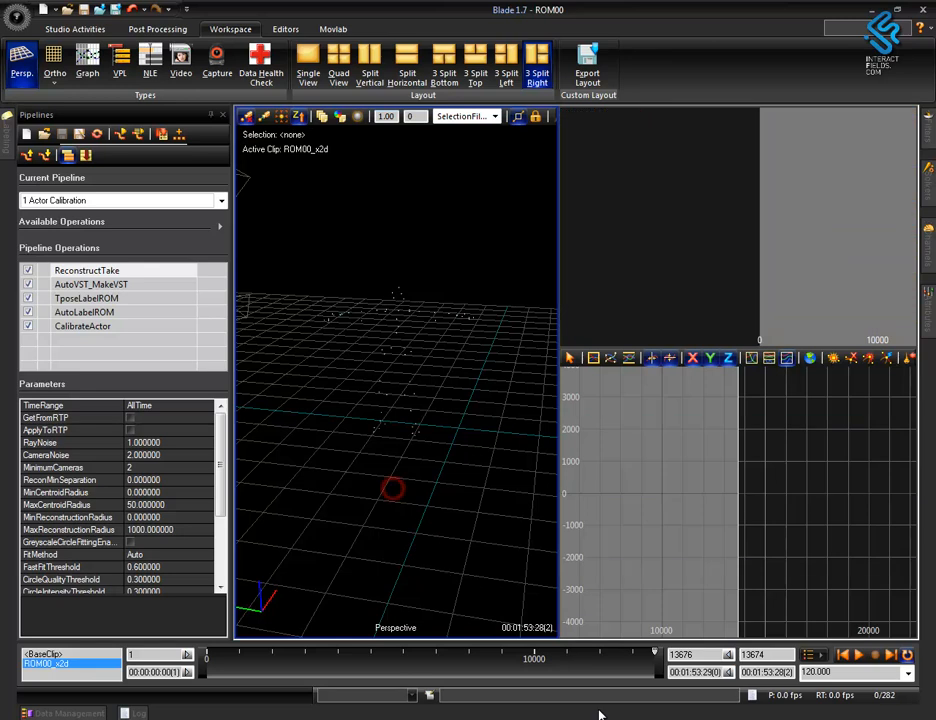
drag(654, 652, 205, 648)
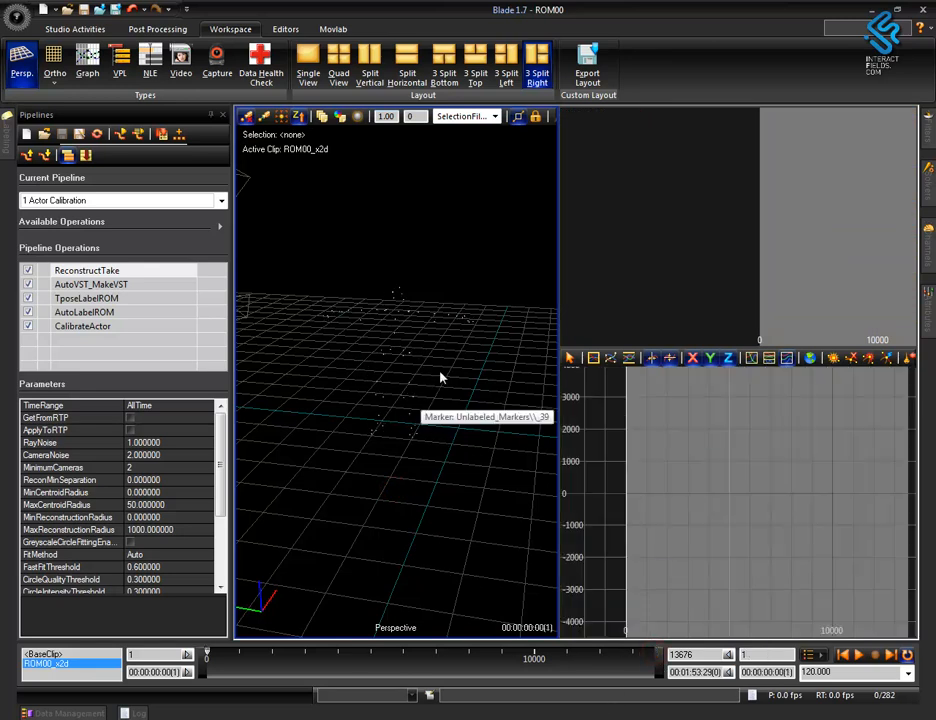
alt+right_drag(441, 378, 445, 296)
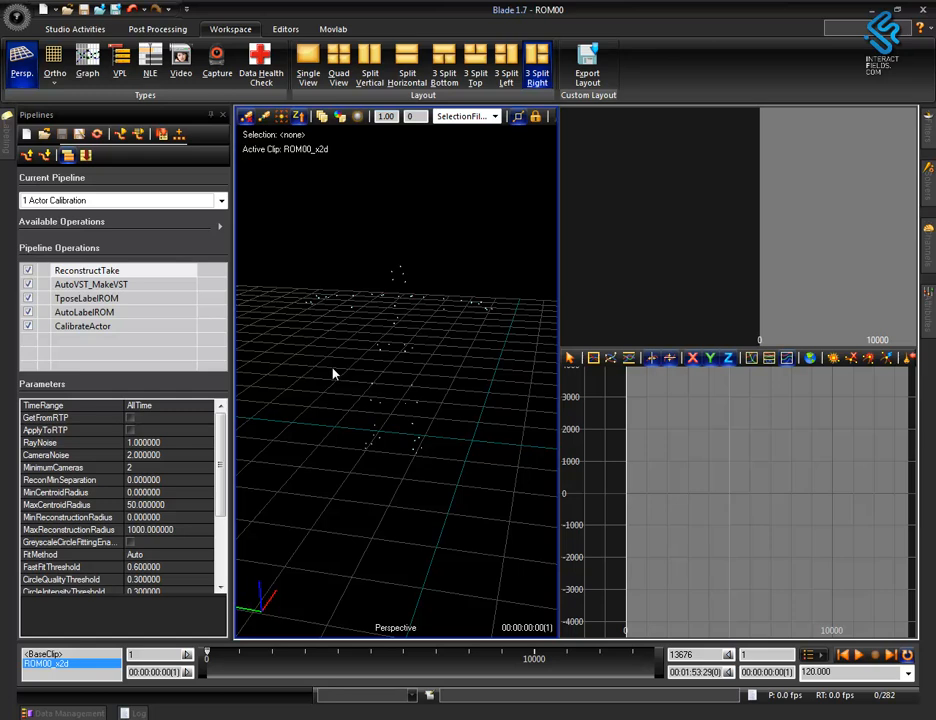
mouse_move(445, 395)
alt+mouse_down()
mouse_move(449, 289)
mouse_move(451, 314)
alt+mouse_up()
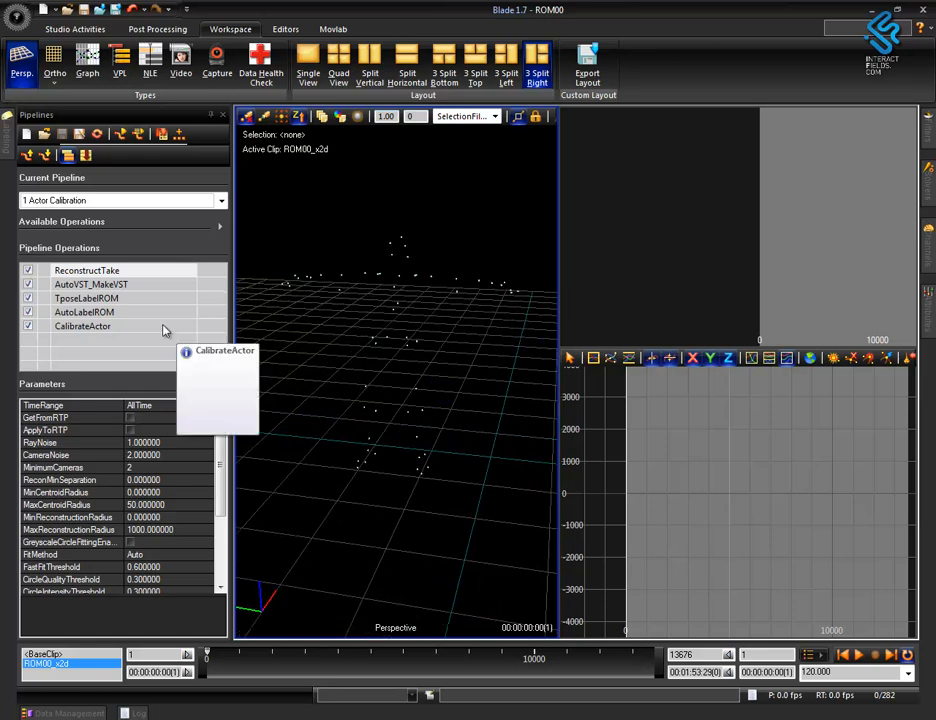
Step: Show the AutoVST_MakeVST parameters and examine the T-pose markers from the side and from the opposite direction
click(146, 285)
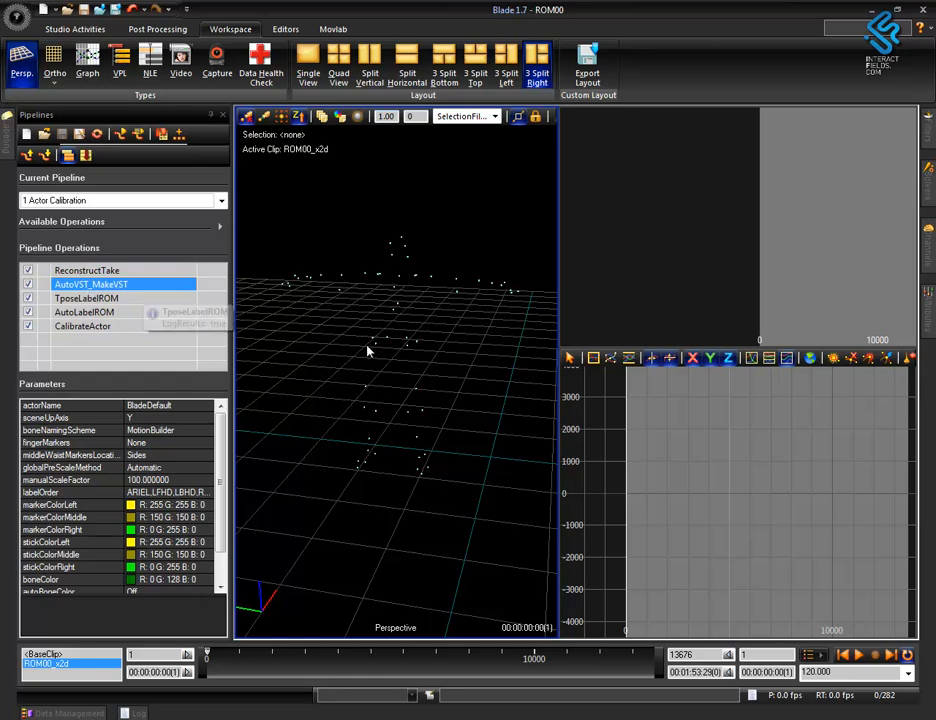
alt+right_drag(476, 376, 447, 266)
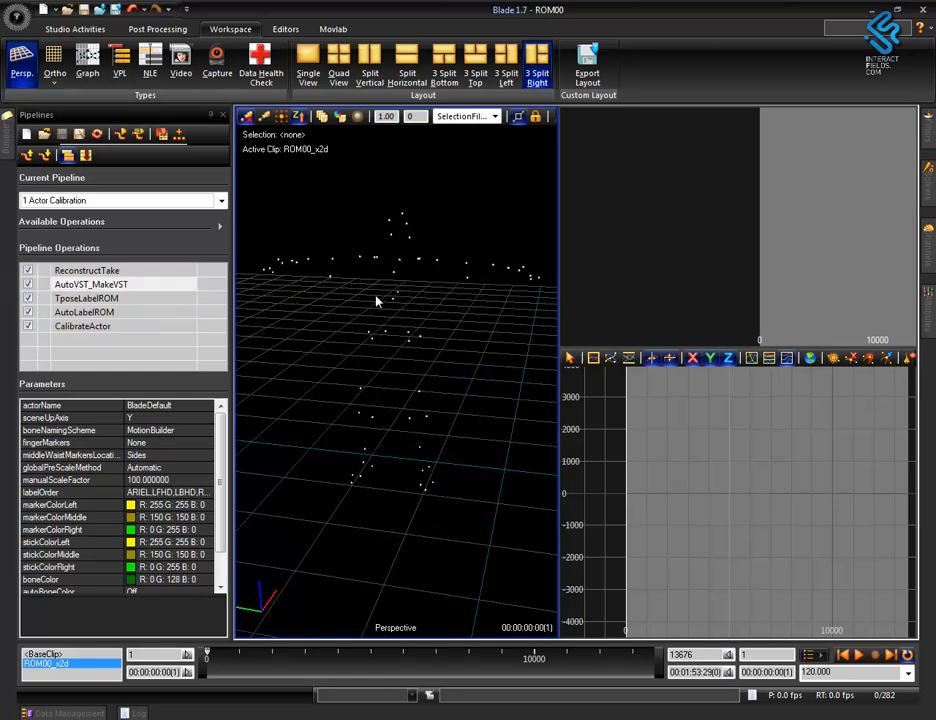
mouse_move(409, 286)
alt+mouse_down()
mouse_move(390, 465)
mouse_move(290, 462)
alt+mouse_up()
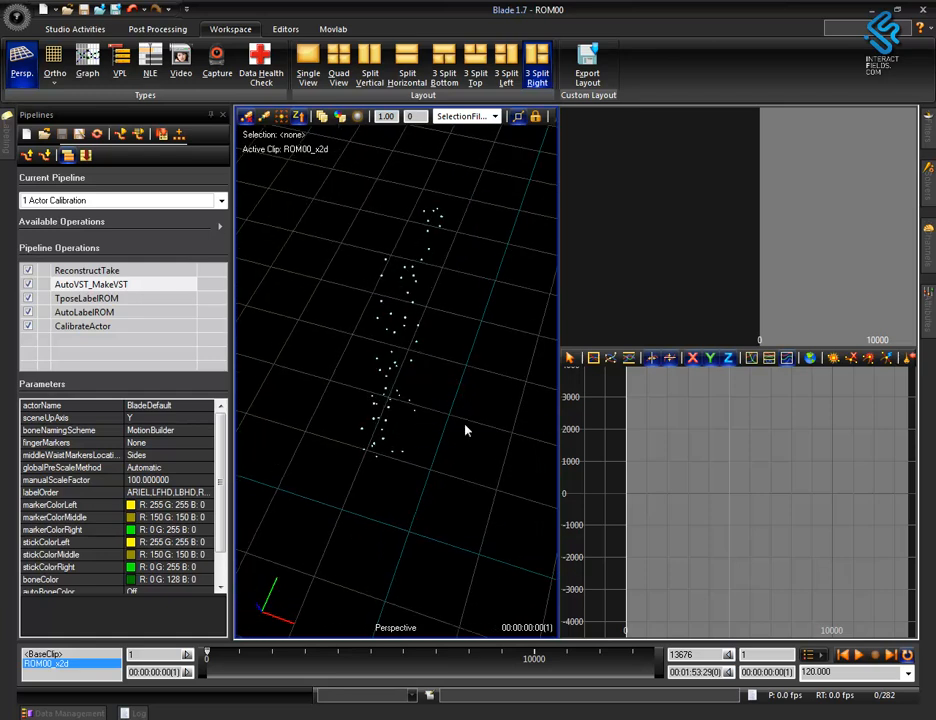
alt+drag(412, 412, 343, 440)
alt+right_drag(439, 466, 443, 330)
alt+drag(476, 466, 434, 445)
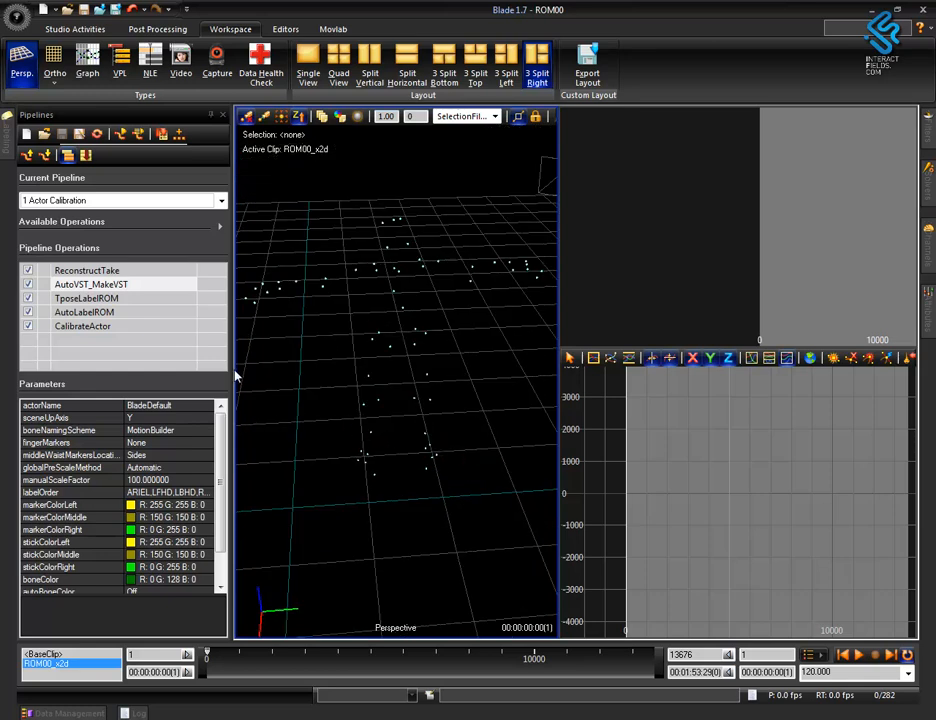
Step: Open the Character Management window beside the pipeline settings and adjust the panel widths to keep the AutoVST_MakeVST parameters readable
drag(231, 369, 262, 372)
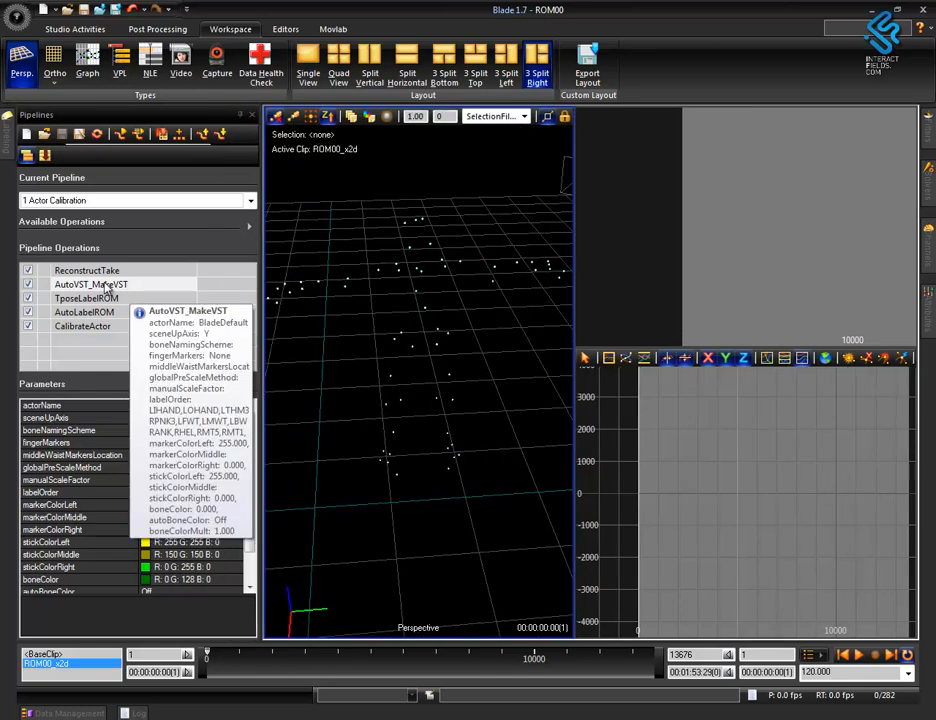
click(180, 406)
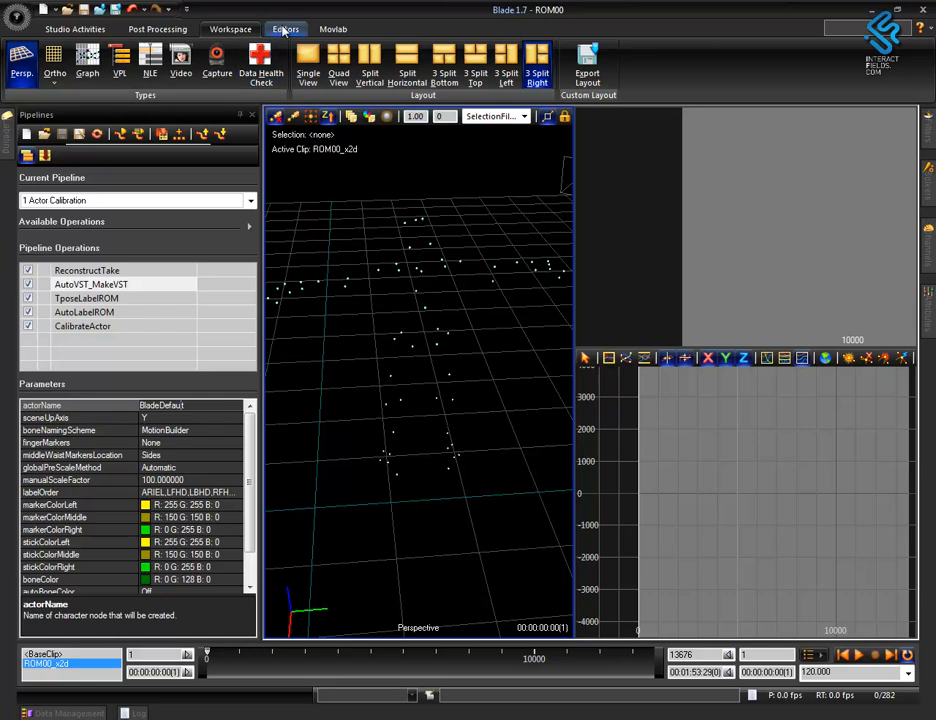
click(285, 29)
click(213, 65)
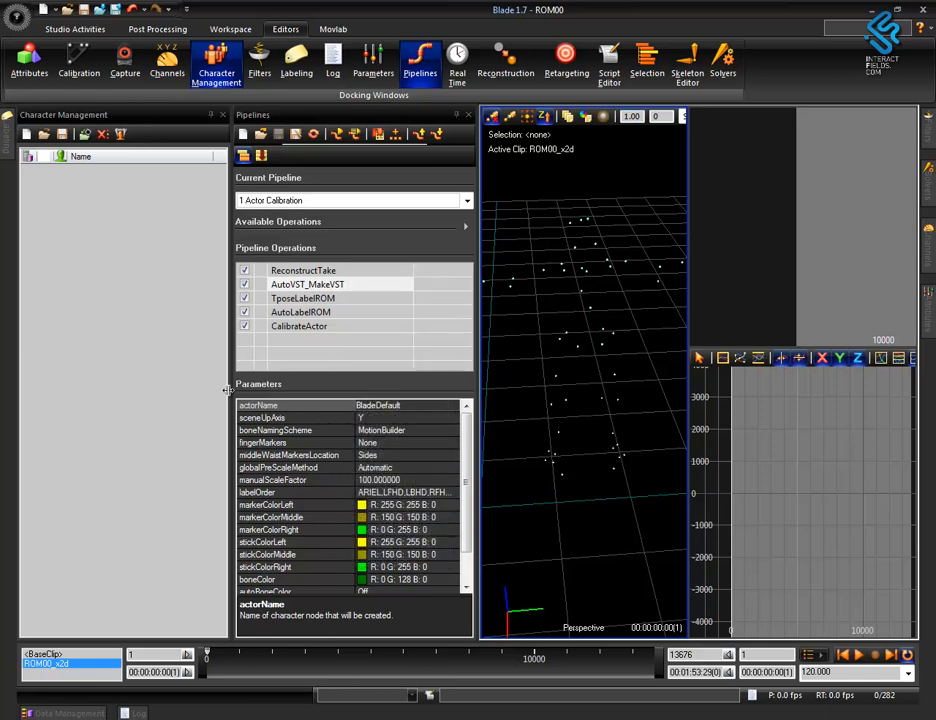
drag(234, 376, 194, 375)
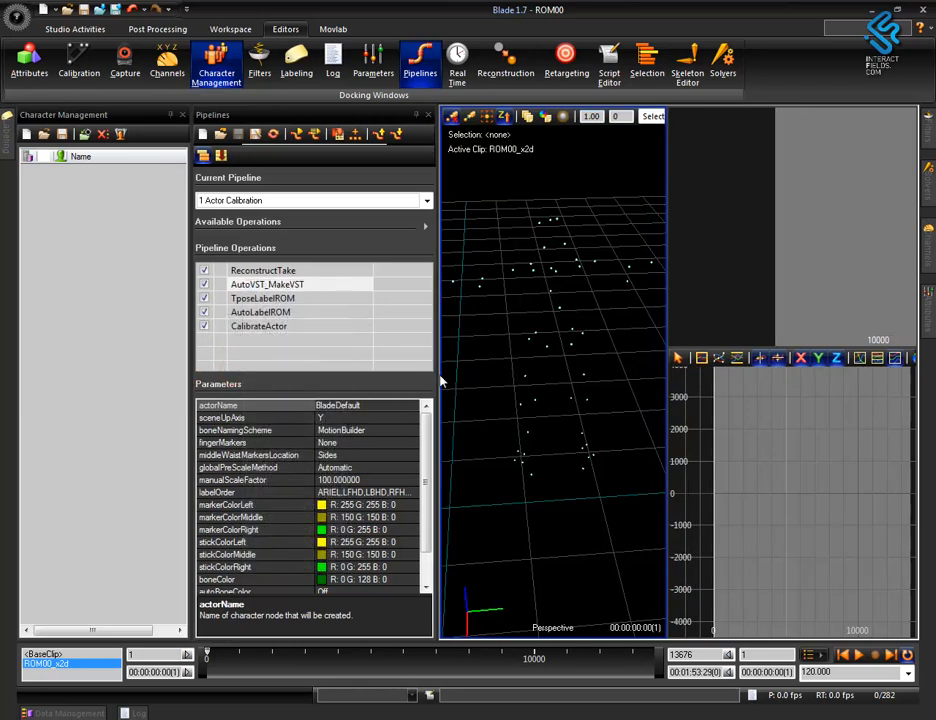
Step: Set AutoVST_MakeVST's actorName to the performer's name with version number 1, and choose Y for sceneUpAxis
click(340, 405)
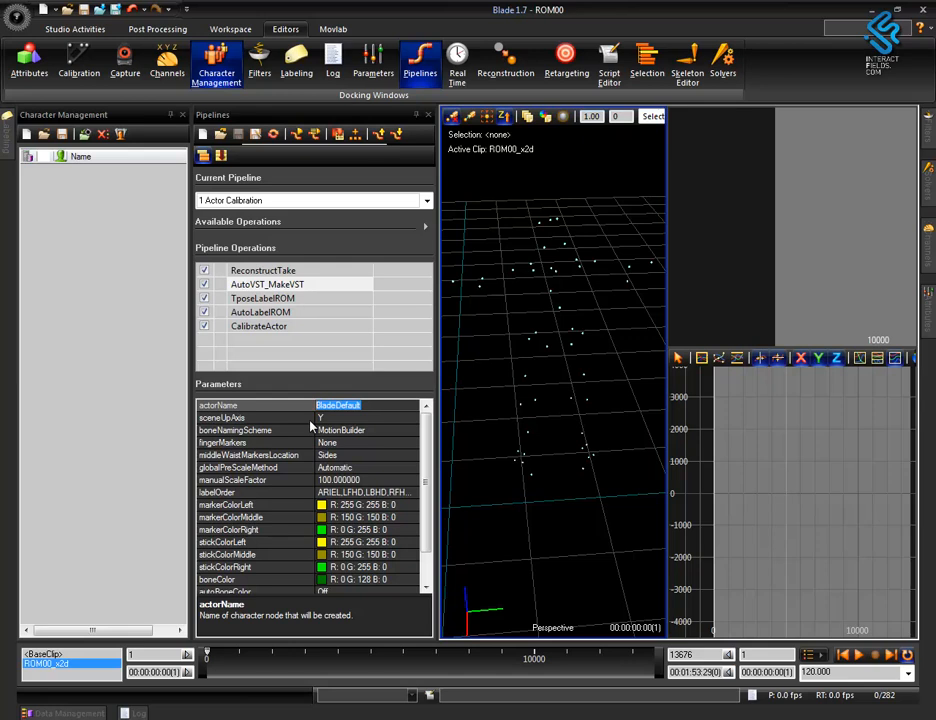
text(actorP)
key(Caps_Lock)
text(edrov1)
click(350, 418)
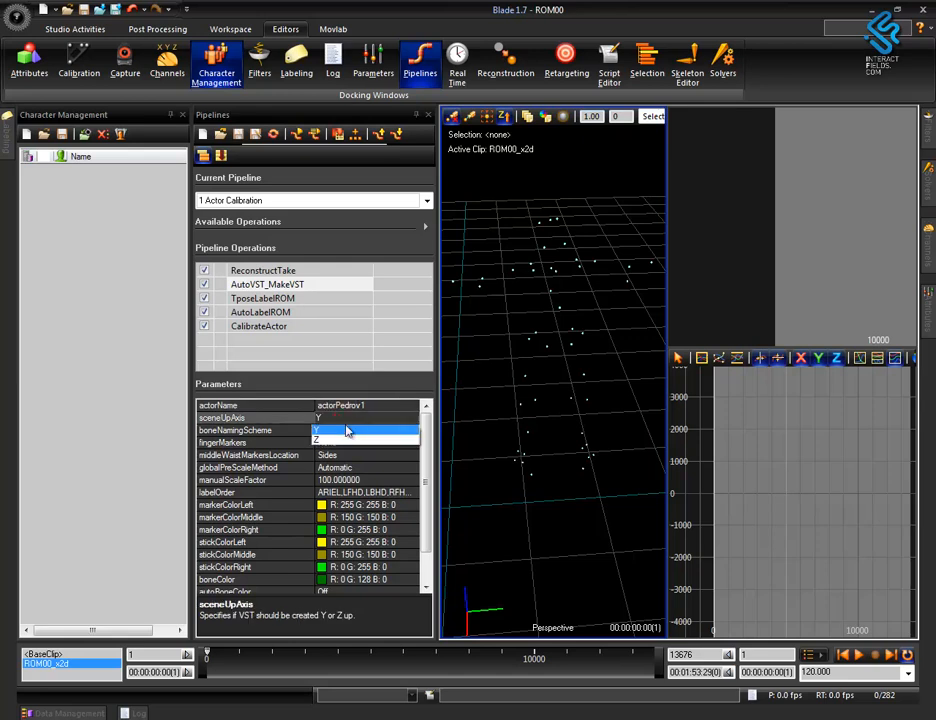
click(334, 431)
Step: Choose MotionBuilder as the bone naming scheme for AutoVST_MakeVST
alt+right_drag(576, 422, 580, 512)
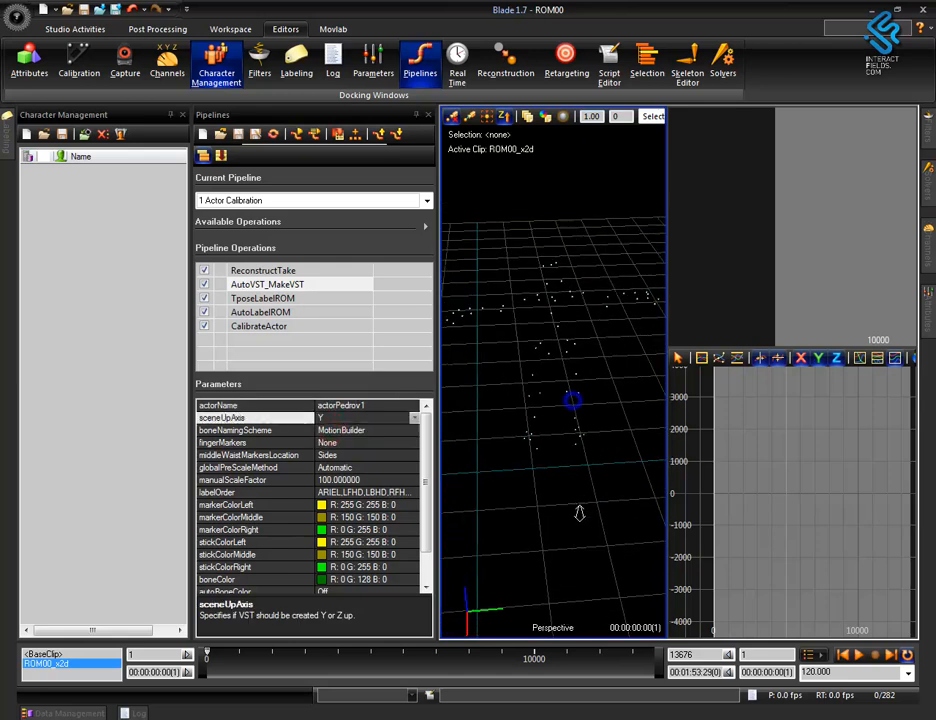
click(351, 435)
click(353, 436)
click(356, 442)
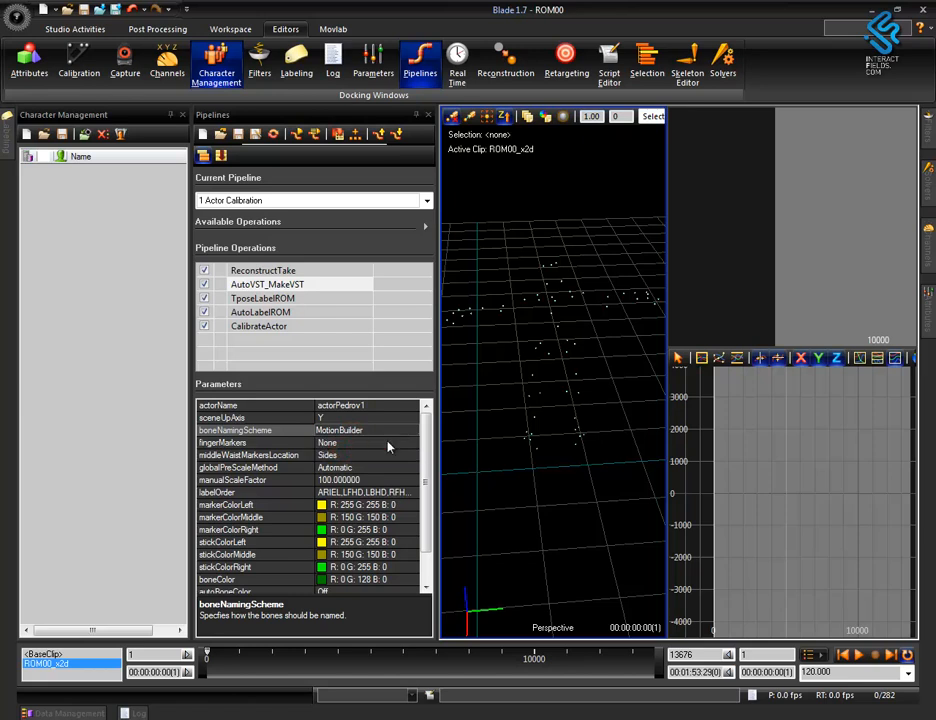
Step: Set fingerMarkers to Simple3marker and check the choice against the hand markers of the T-pose
alt+right_drag(562, 481, 557, 529)
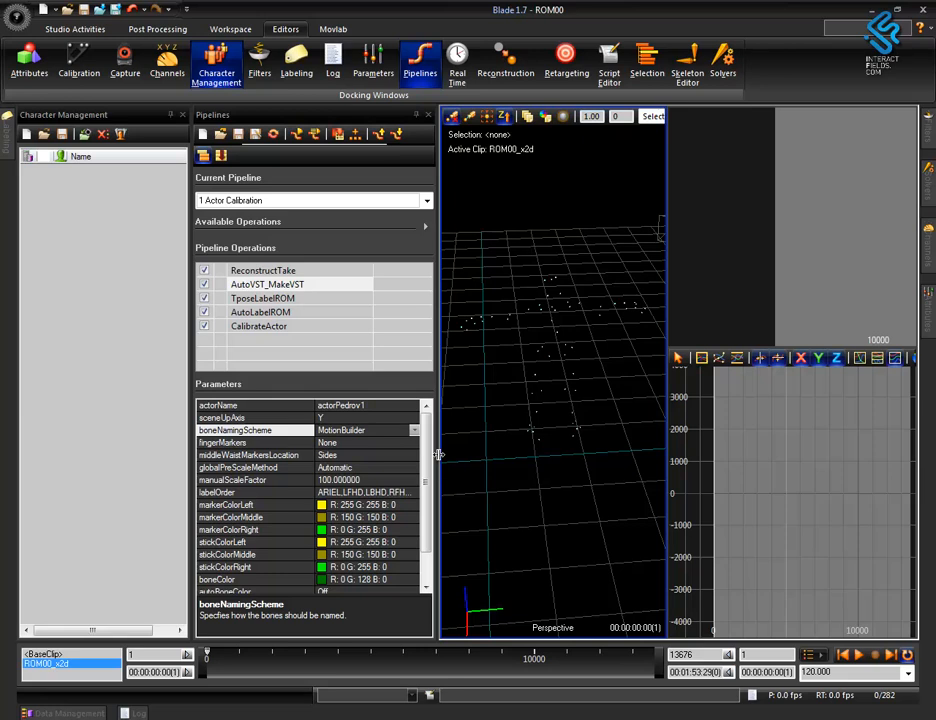
alt+drag(554, 443, 638, 446)
alt+right_drag(579, 466, 612, 285)
alt+middle_drag(526, 466, 564, 471)
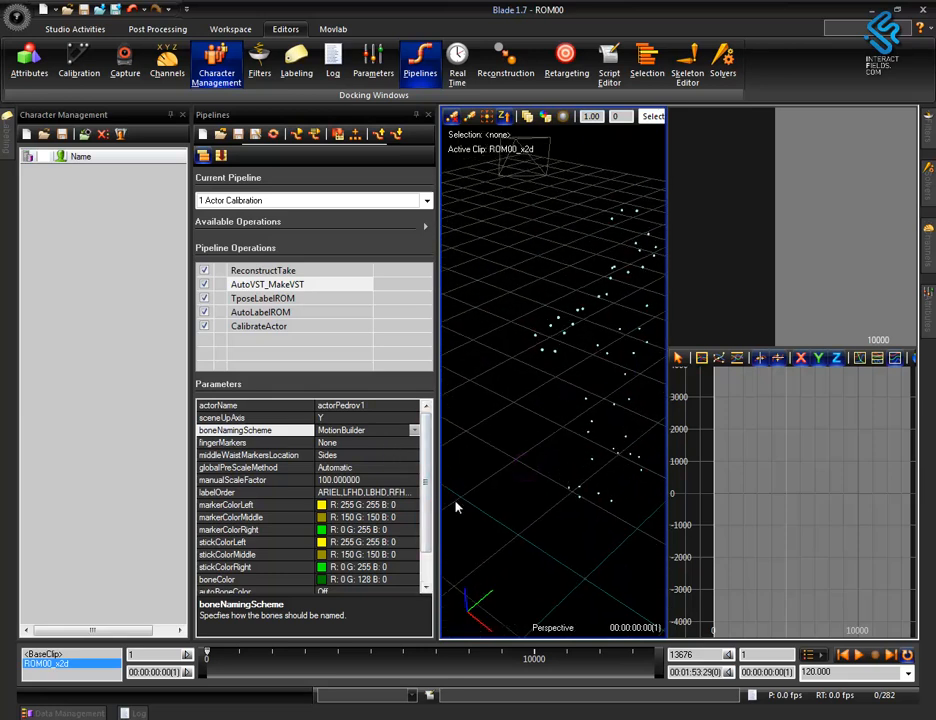
click(368, 443)
click(368, 444)
click(362, 456)
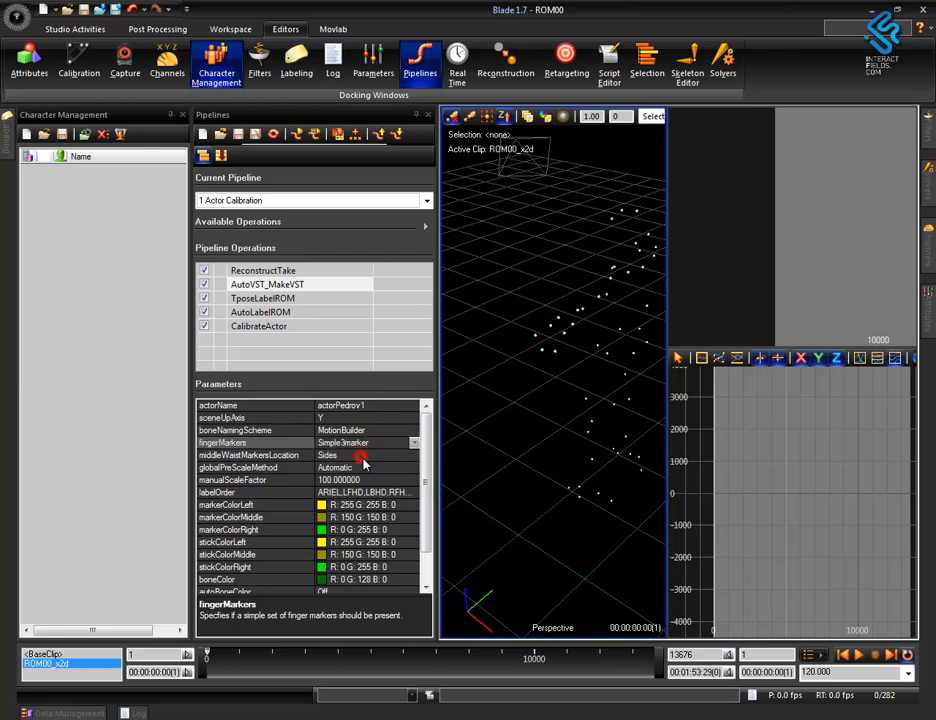
mouse_move(581, 410)
alt+right_down()
mouse_move(591, 451)
mouse_move(600, 341)
alt+right_up()
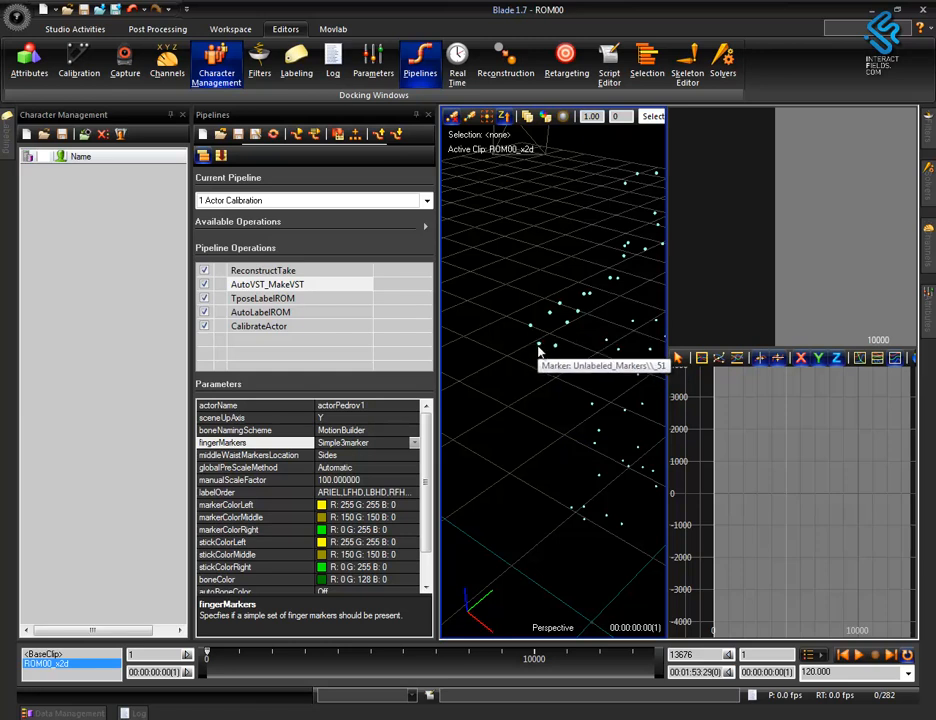
alt+drag(545, 440, 543, 486)
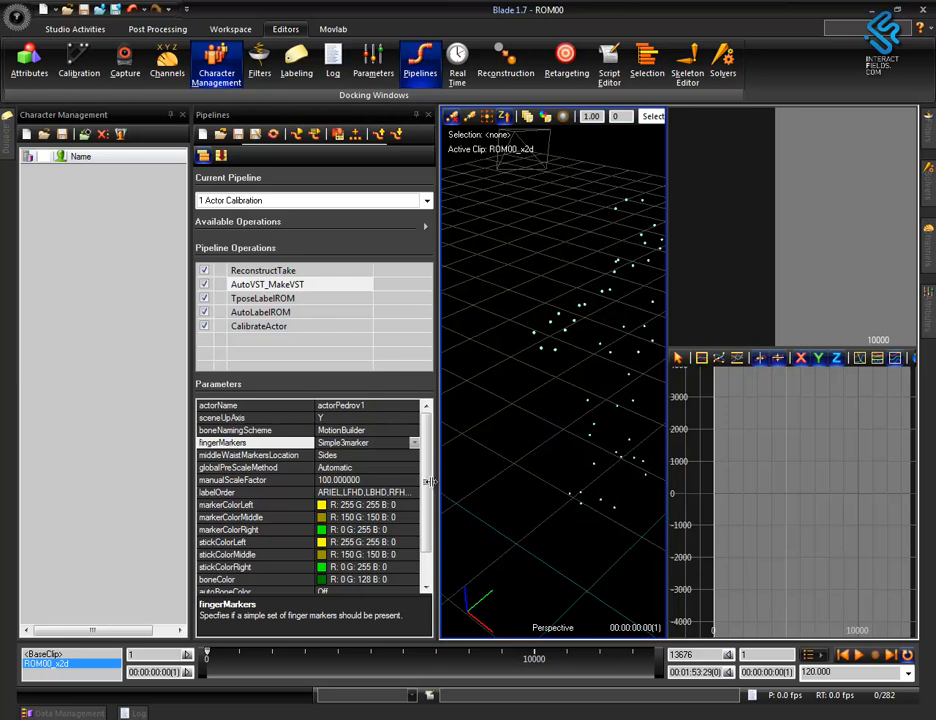
Step: Review the middleWaistMarkersLocation options and the labelOrder list of AutoVST_MakeVST
click(355, 458)
click(414, 456)
click(480, 458)
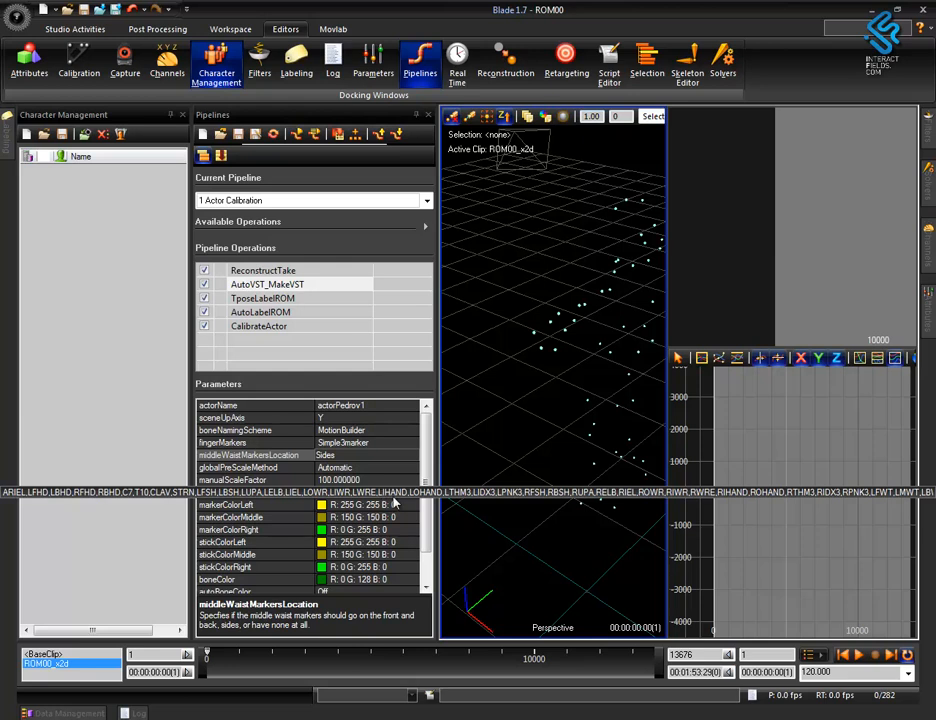
click(399, 492)
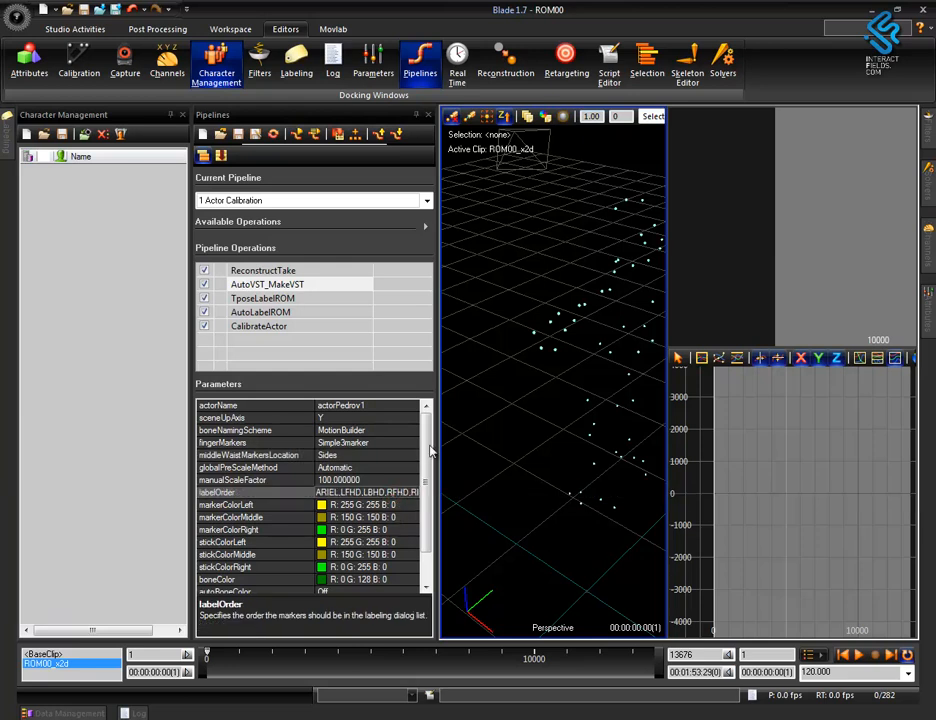
scroll(431, 452, down, 1)
scroll(431, 452, up, 1)
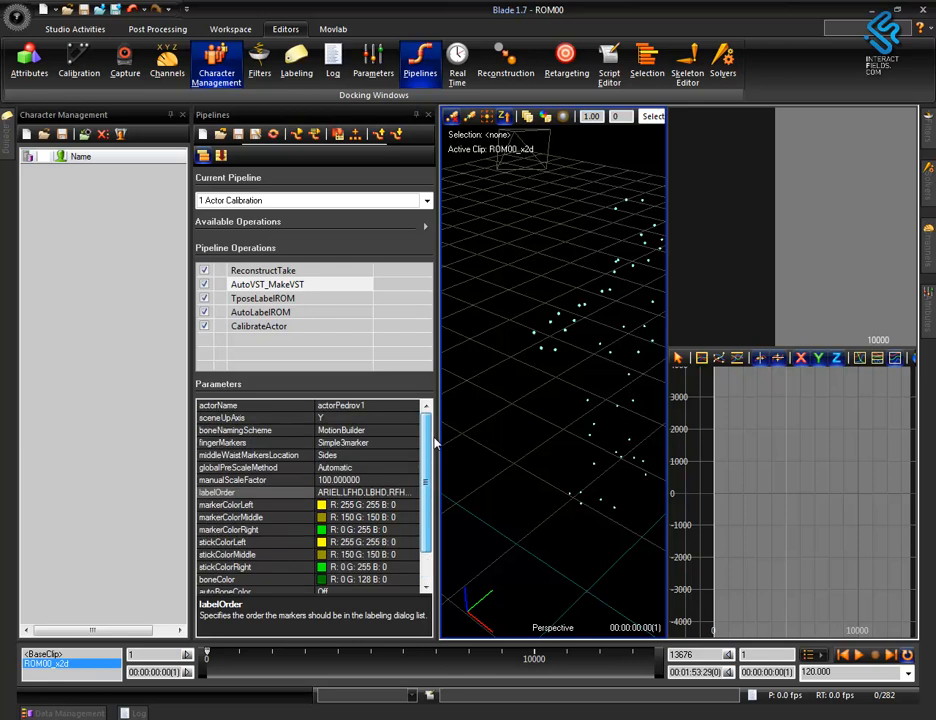
click(491, 422)
Step: Run AutoVST_MakeVST to generate the actor's template skeleton, and collapse the Character Management window
mouse_move(305, 287)
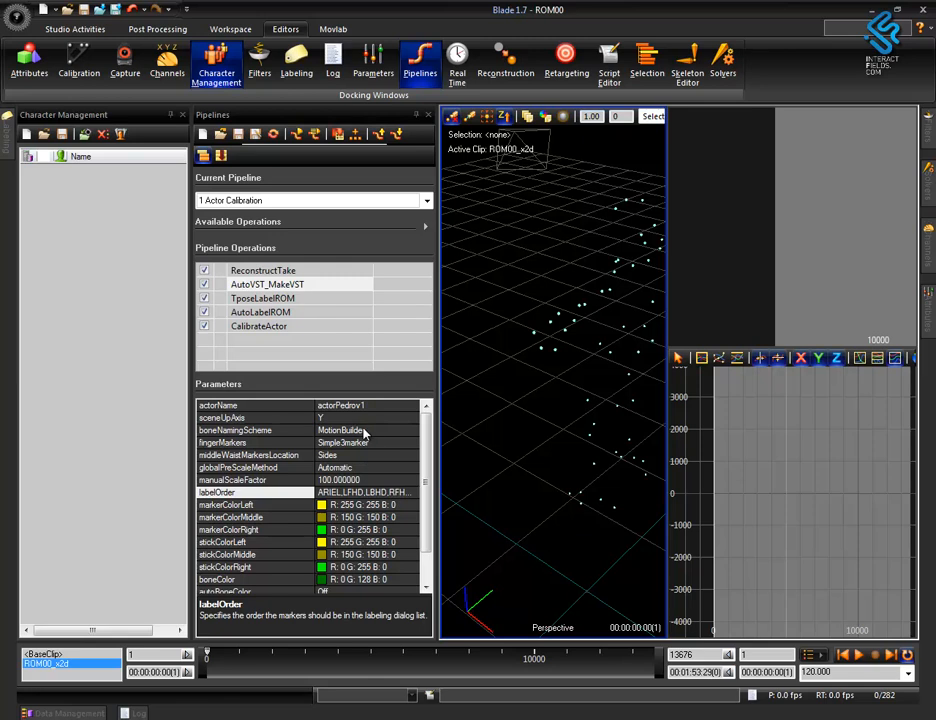
double_click(262, 284)
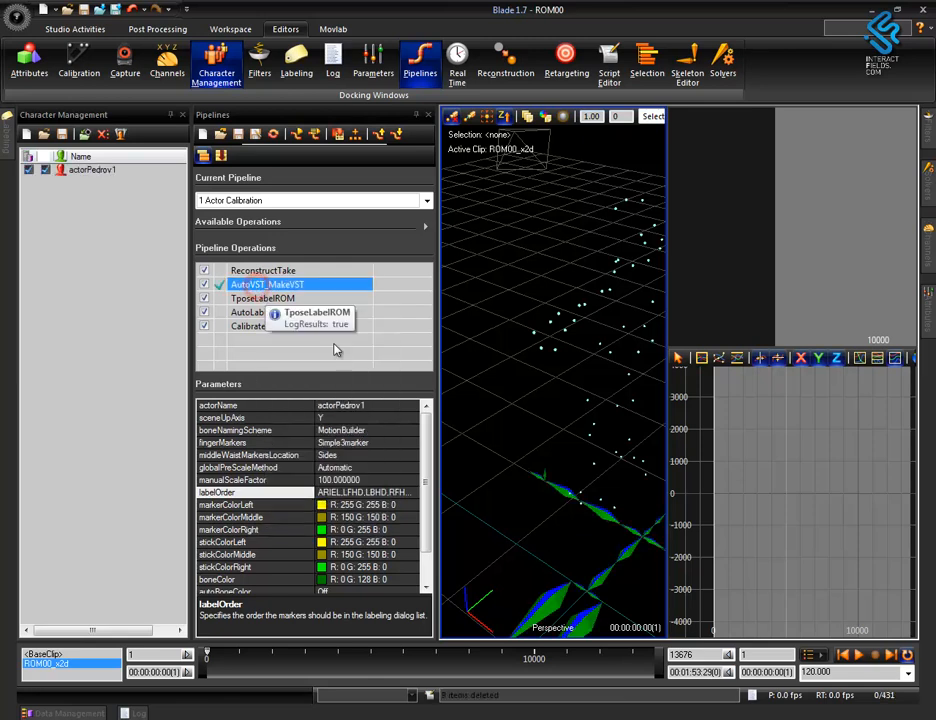
alt+right_drag(578, 508, 592, 584)
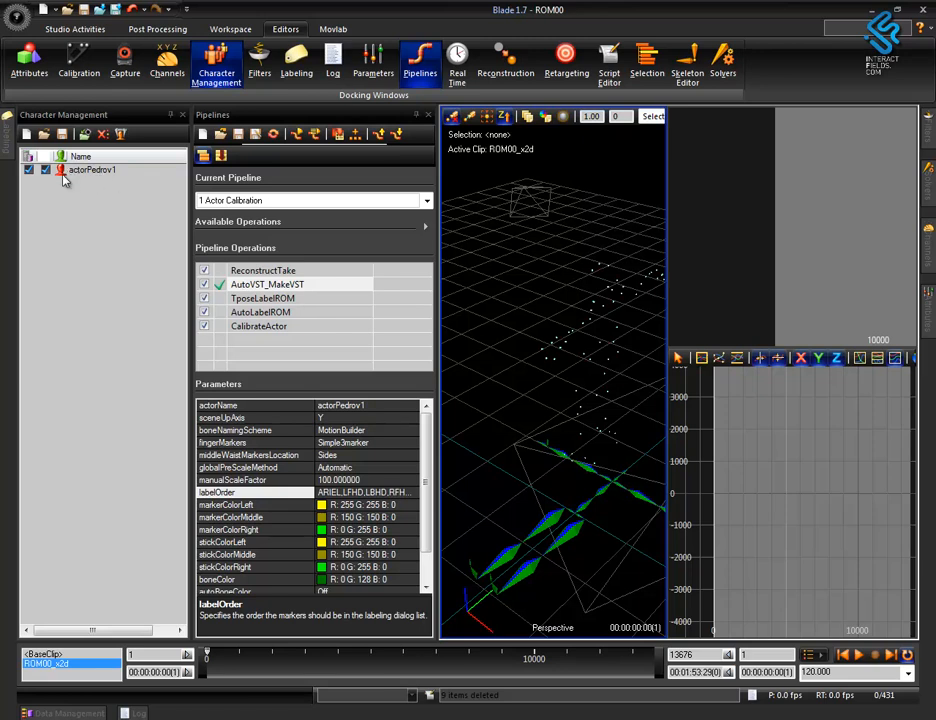
click(171, 115)
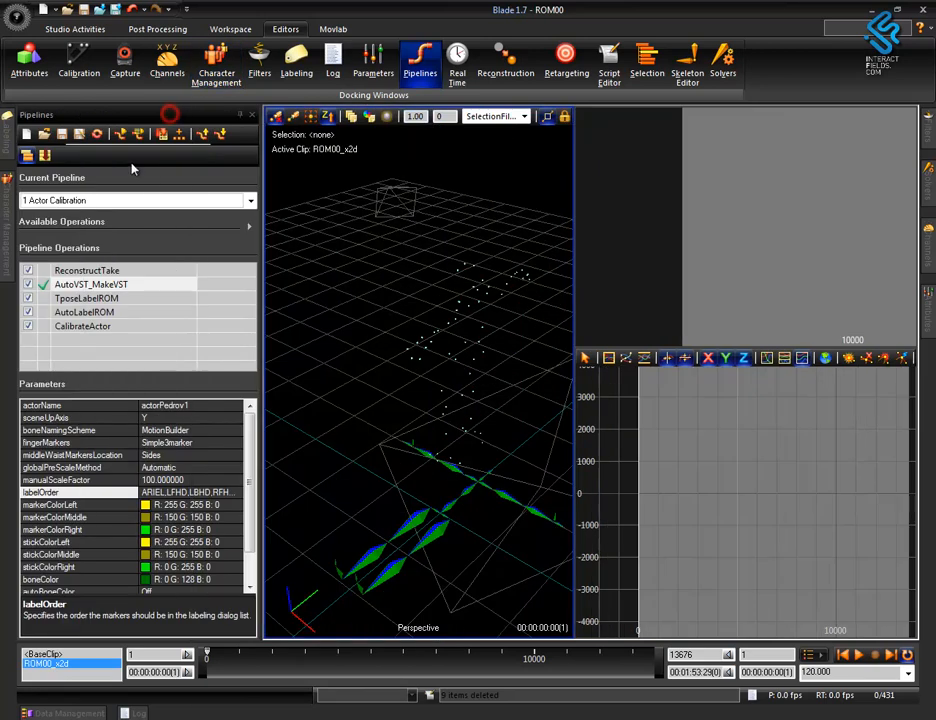
Step: Change the Data Health Check view to a VPL node view
alt+right_drag(424, 297, 457, 462)
alt+middle_drag(470, 501, 445, 474)
alt+right_drag(445, 474, 447, 361)
click(719, 224)
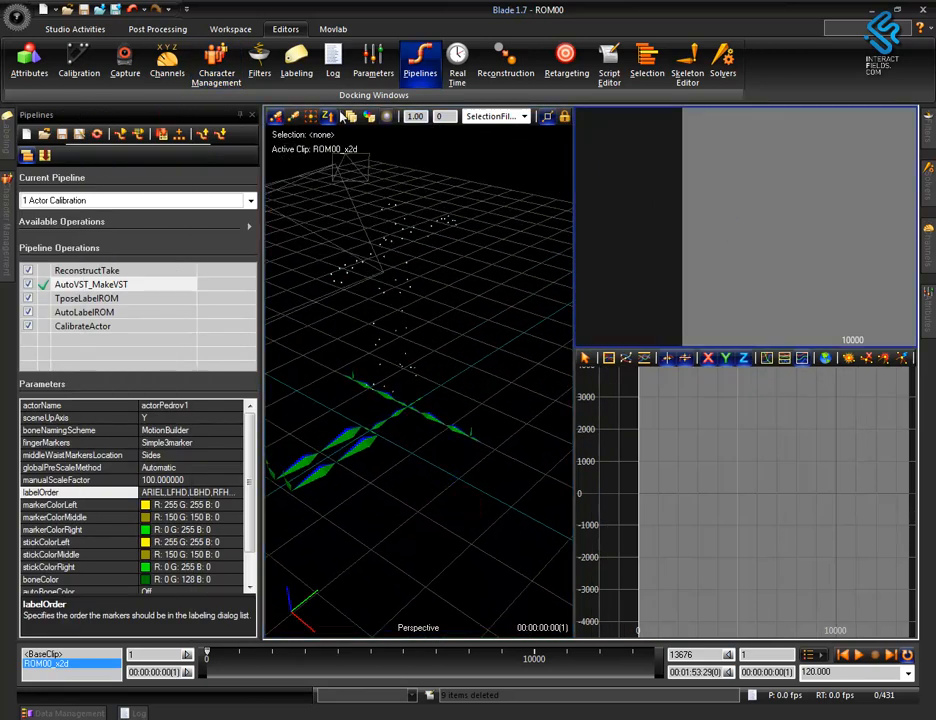
click(228, 29)
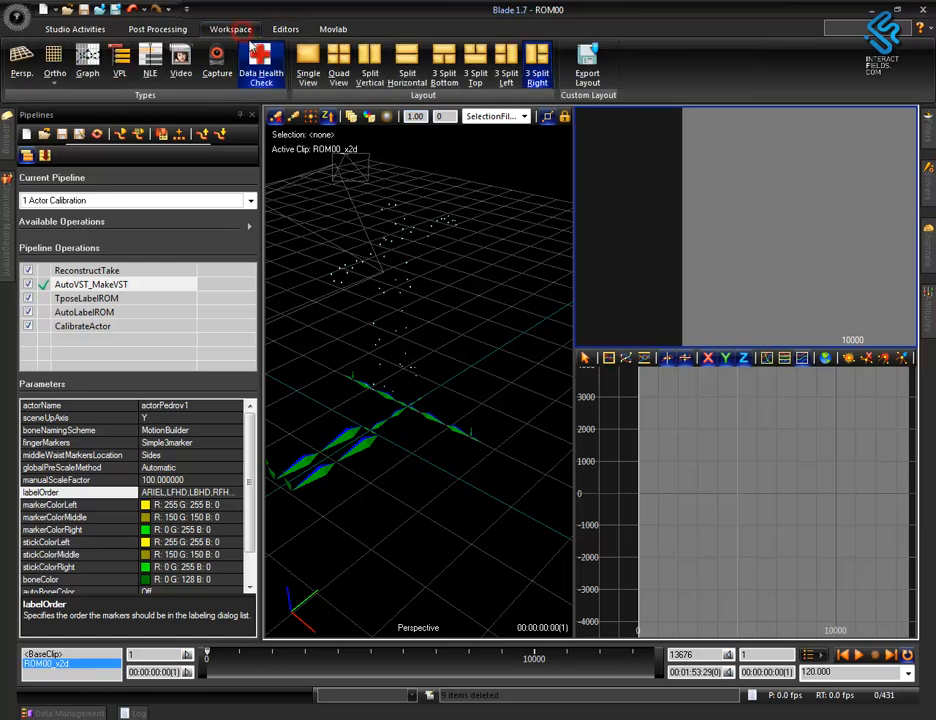
click(119, 65)
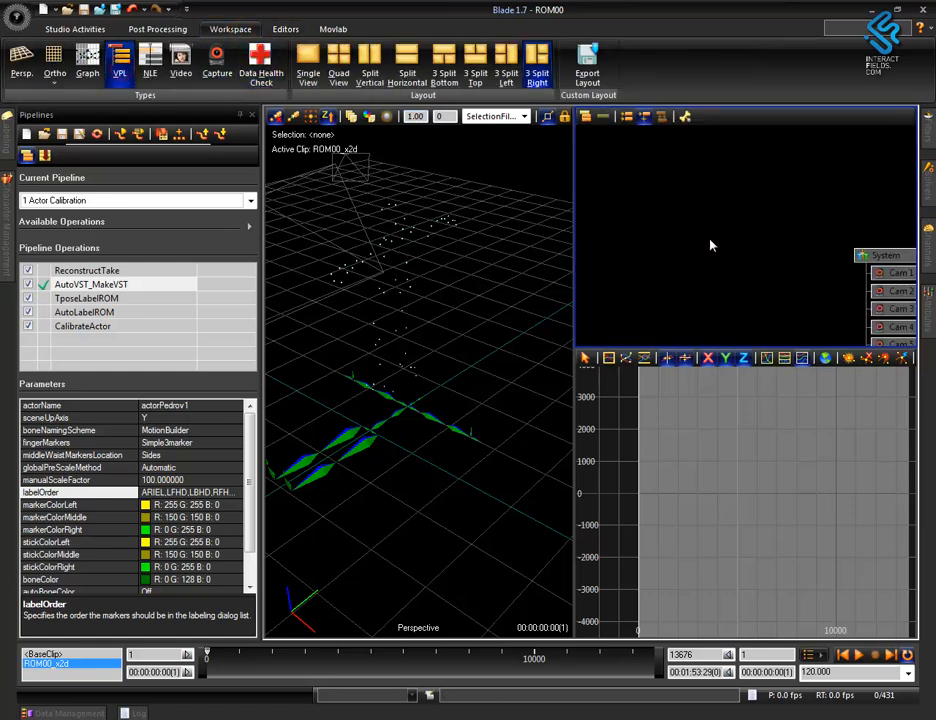
Step: Examine the new actor's marker and bone nodes in the VPL view, down to the Hips hierarchy
alt+right_drag(733, 277, 811, 322)
alt+middle_drag(827, 303, 733, 215)
alt+right_drag(785, 312, 782, 223)
mouse_move(798, 274)
alt+middle_down()
mouse_move(801, 207)
mouse_move(799, 274)
alt+middle_up()
alt+right_drag(783, 305, 801, 225)
alt+middle_drag(812, 303, 764, 333)
alt+right_drag(758, 311, 907, 178)
alt+middle_drag(797, 209, 824, 304)
alt+right_drag(725, 177, 772, 342)
alt+middle_drag(821, 177, 852, 171)
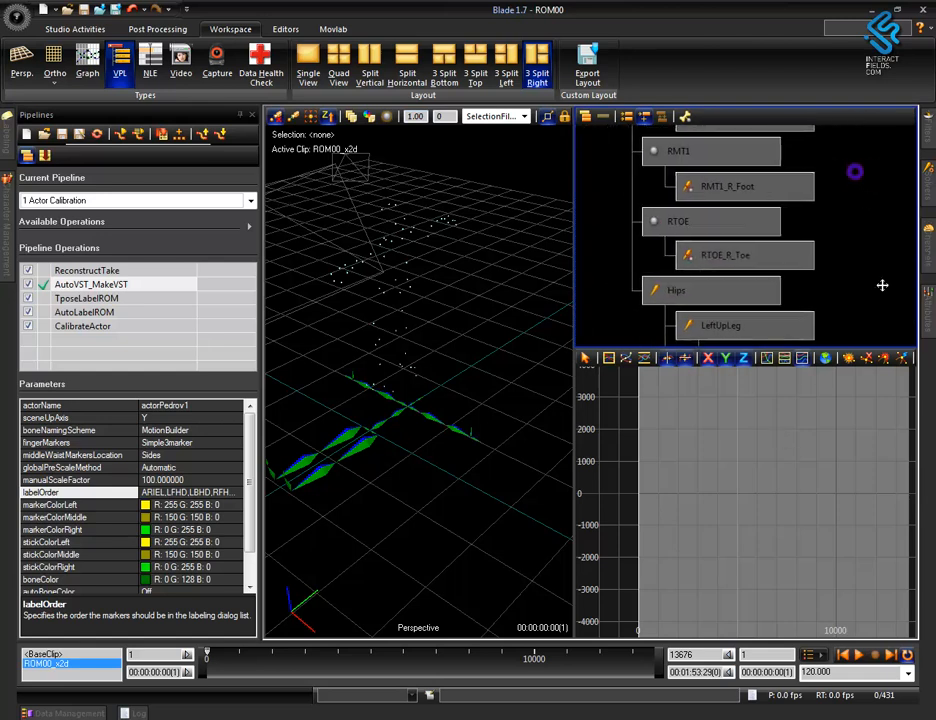
Step: Select the actor's Hips, LeftUpLeg and LeftLeg bones in turn to match the nodes with the skeleton
click(704, 292)
click(757, 326)
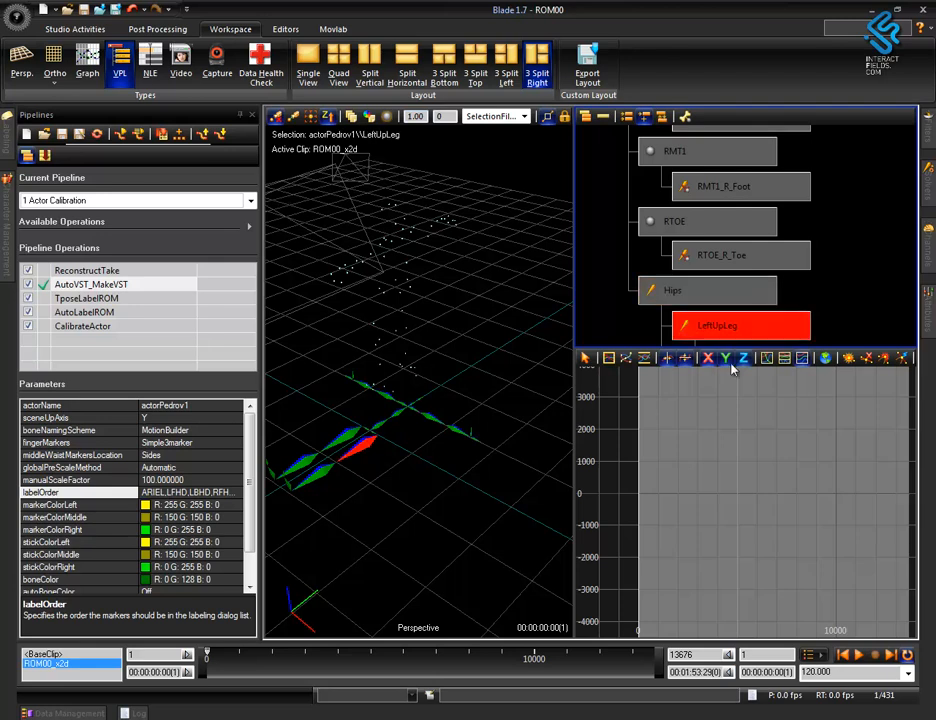
click(325, 481)
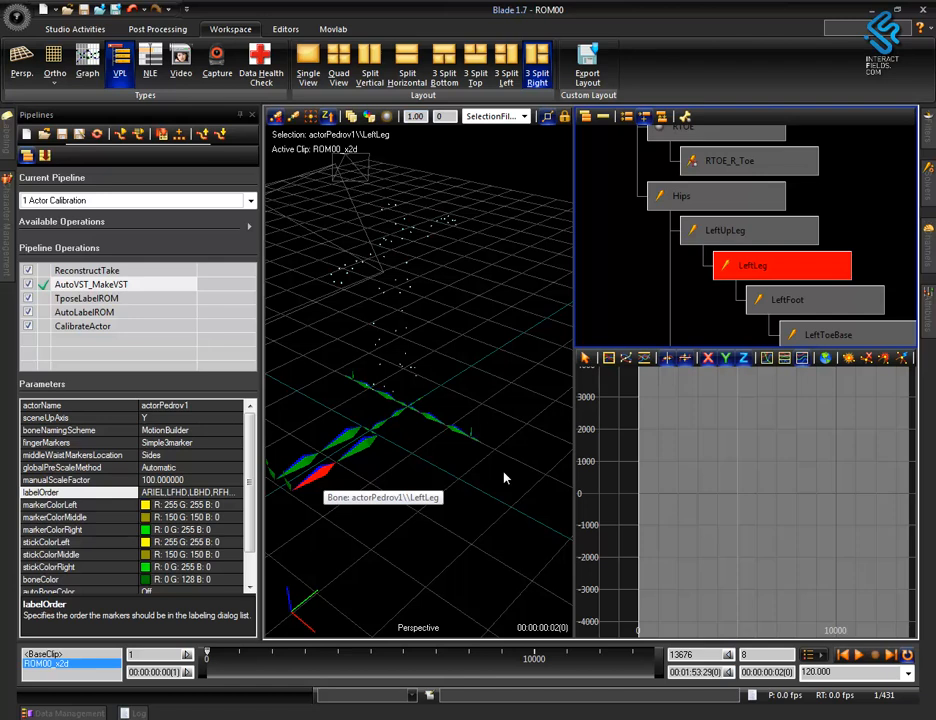
Step: Compare the generated skeleton at the origin with the T-pose markers in the perspective view
alt+right_drag(476, 328, 491, 422)
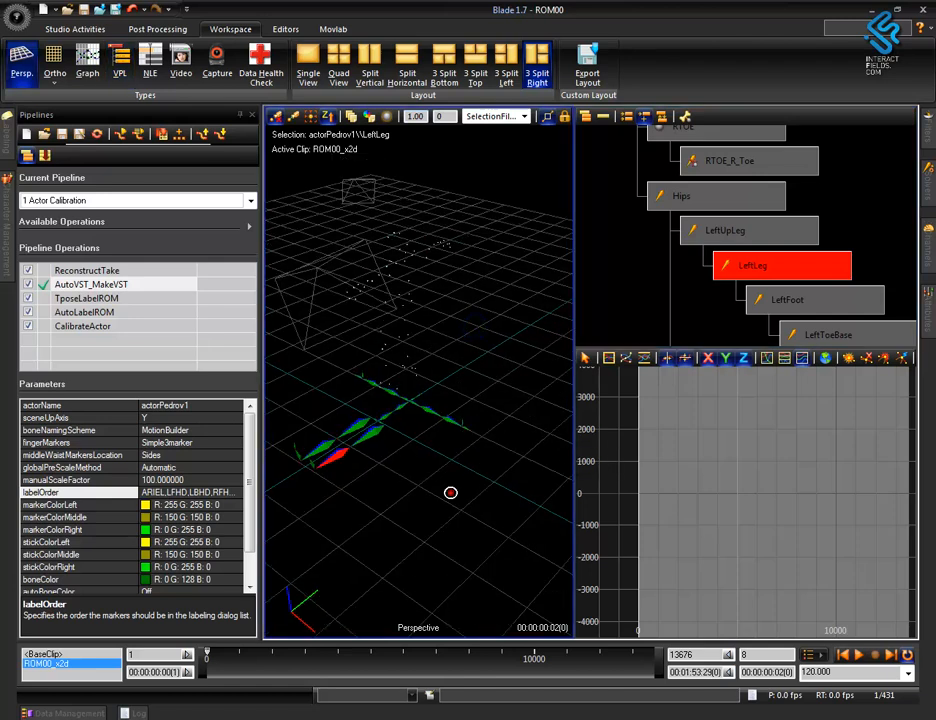
alt+drag(450, 492, 395, 501)
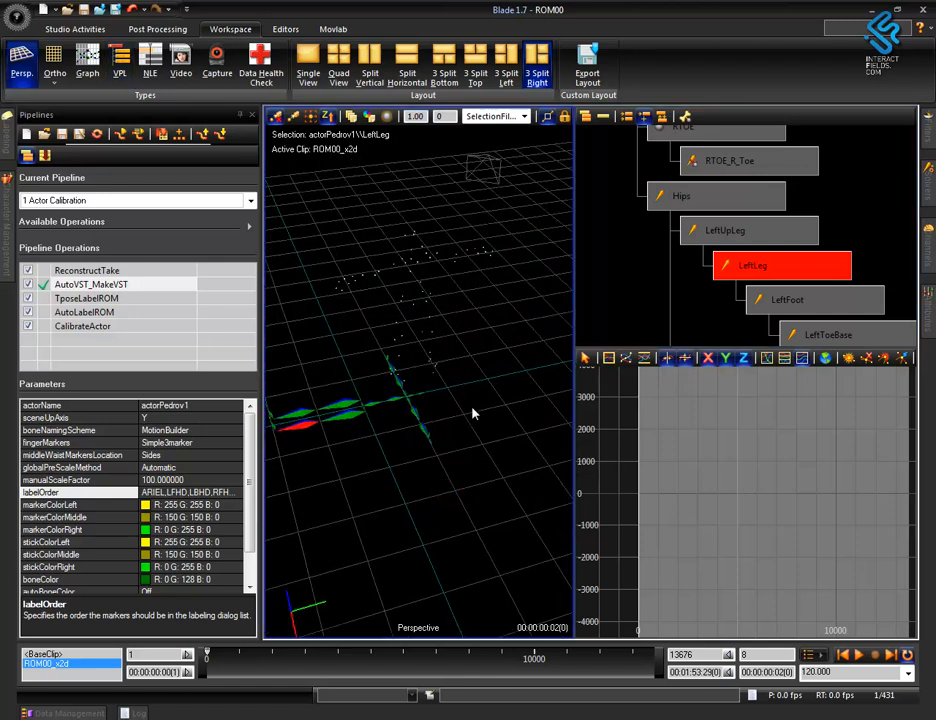
mouse_move(483, 348)
alt+right_down()
mouse_move(499, 428)
mouse_move(485, 349)
alt+right_up()
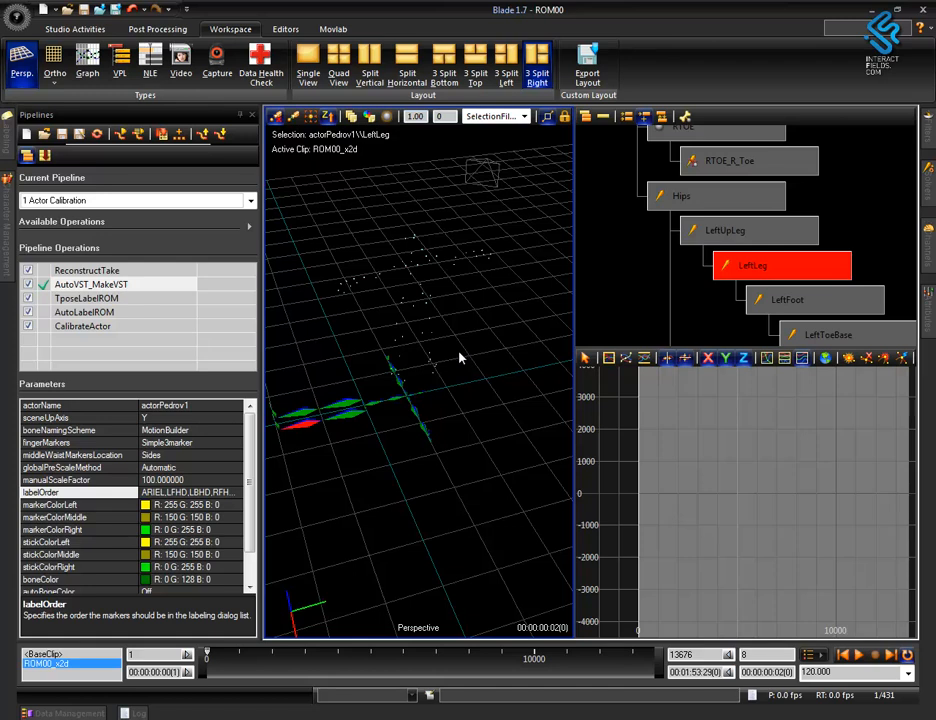
alt+right_drag(483, 403, 478, 338)
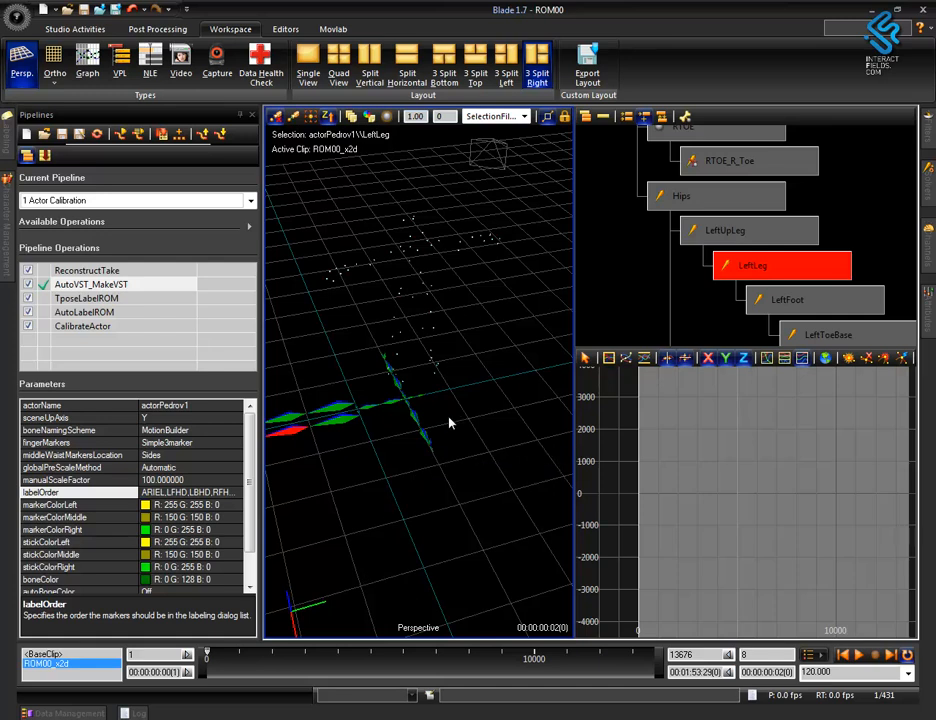
alt+right_drag(455, 367, 455, 346)
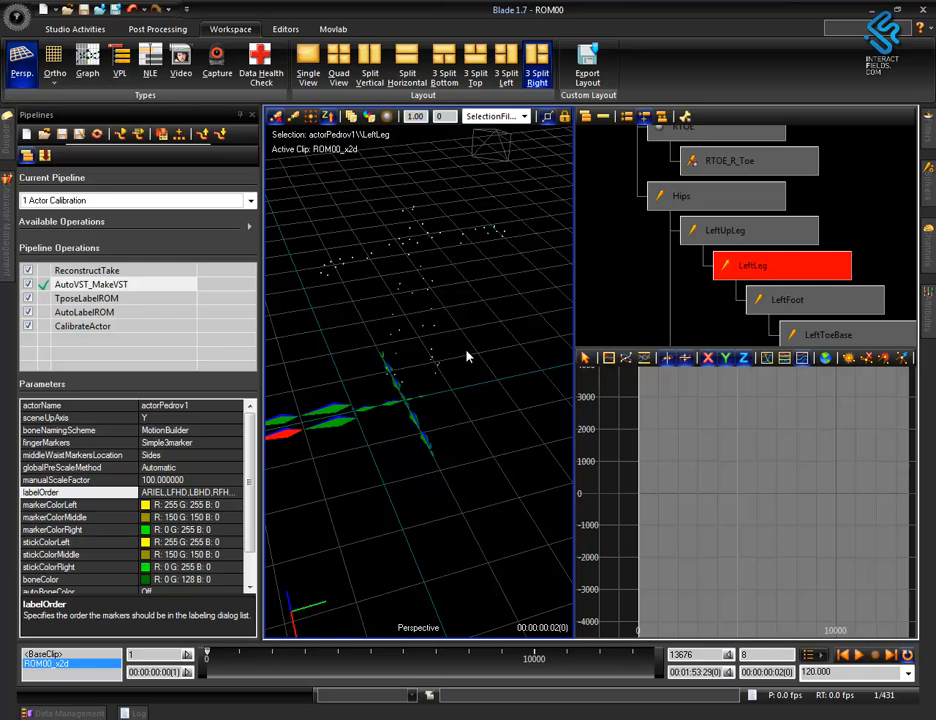
click(252, 203)
click(455, 242)
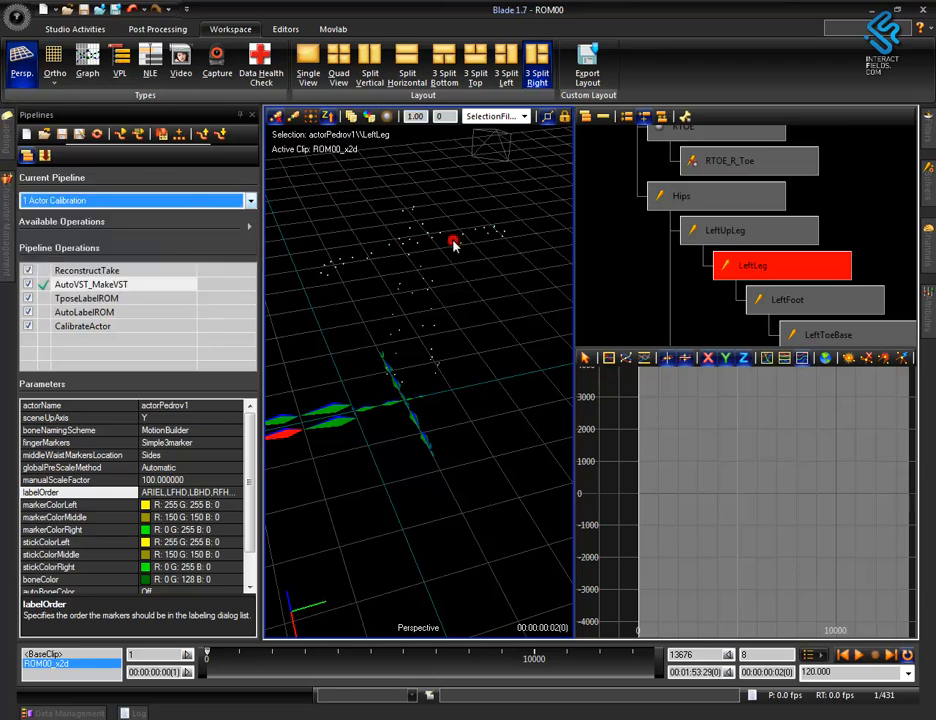
Step: Save the scene as ROM00.hdf in the Session 1 folder
click(16, 16)
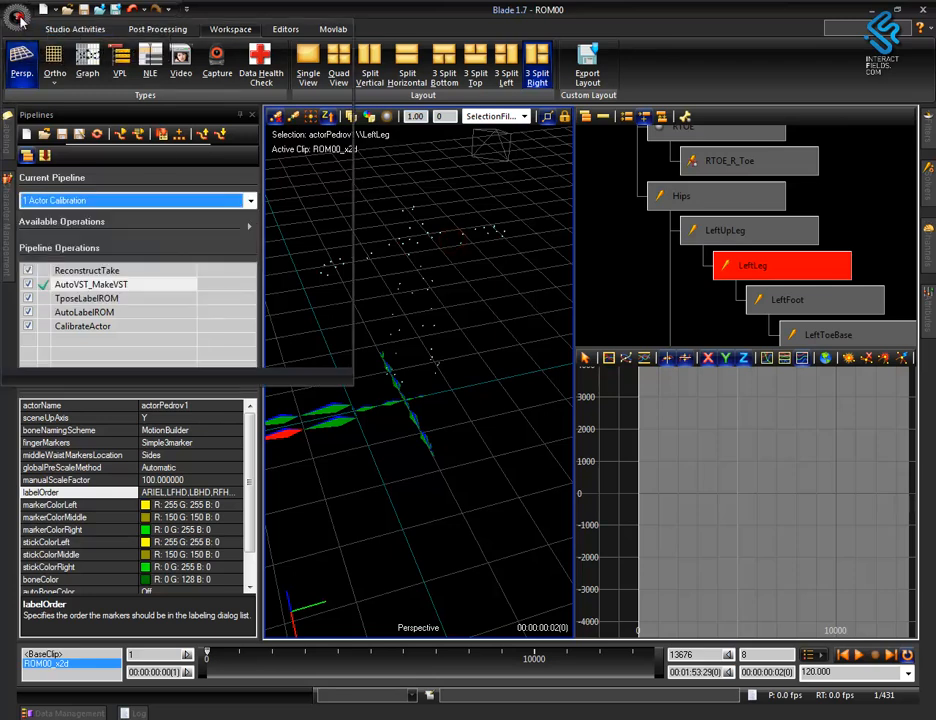
click(50, 149)
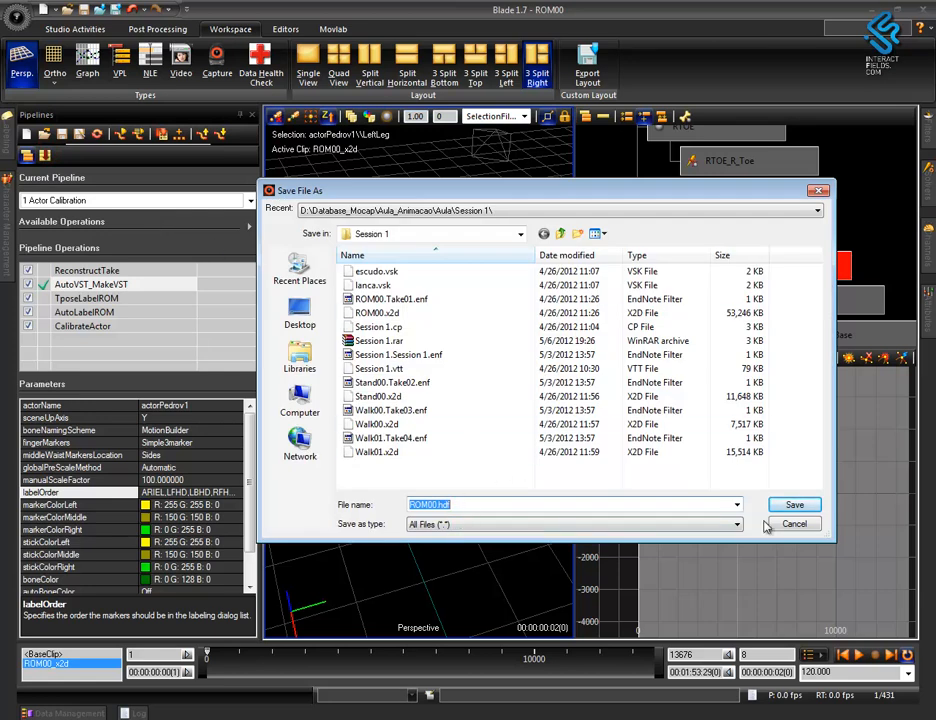
click(794, 504)
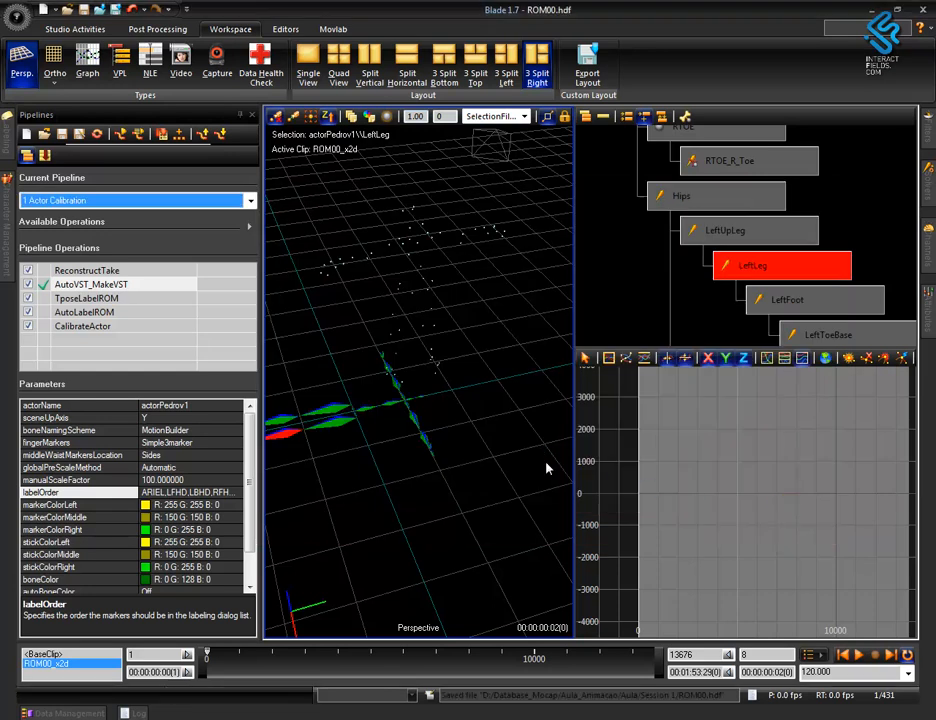
Step: Switch to the Export Import pipeline without saving the Actor Calibration changes, and run the ExportHDF operation
click(250, 201)
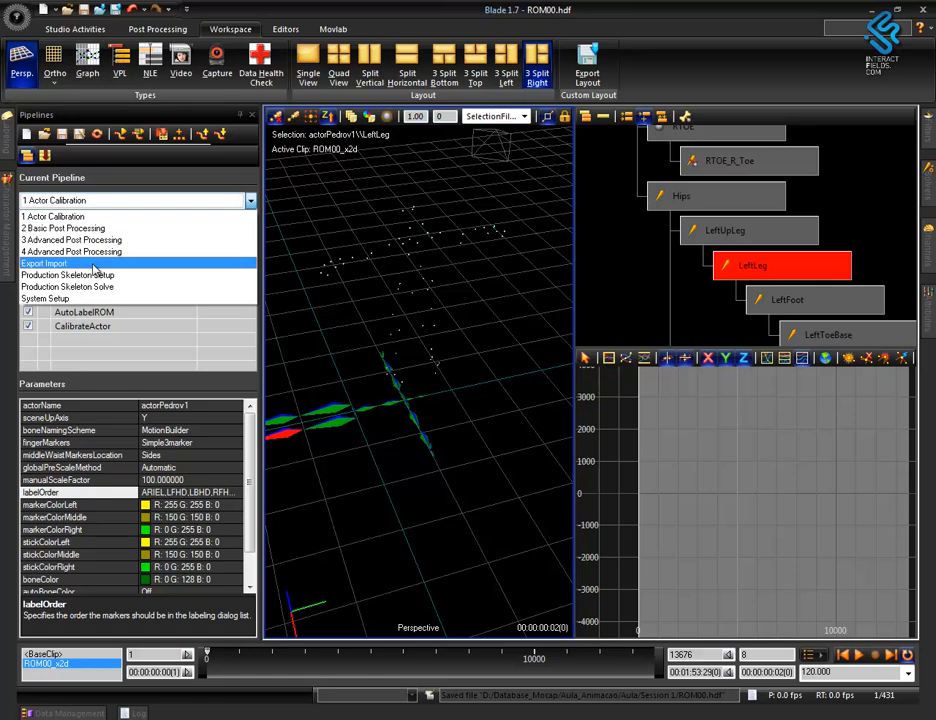
click(70, 264)
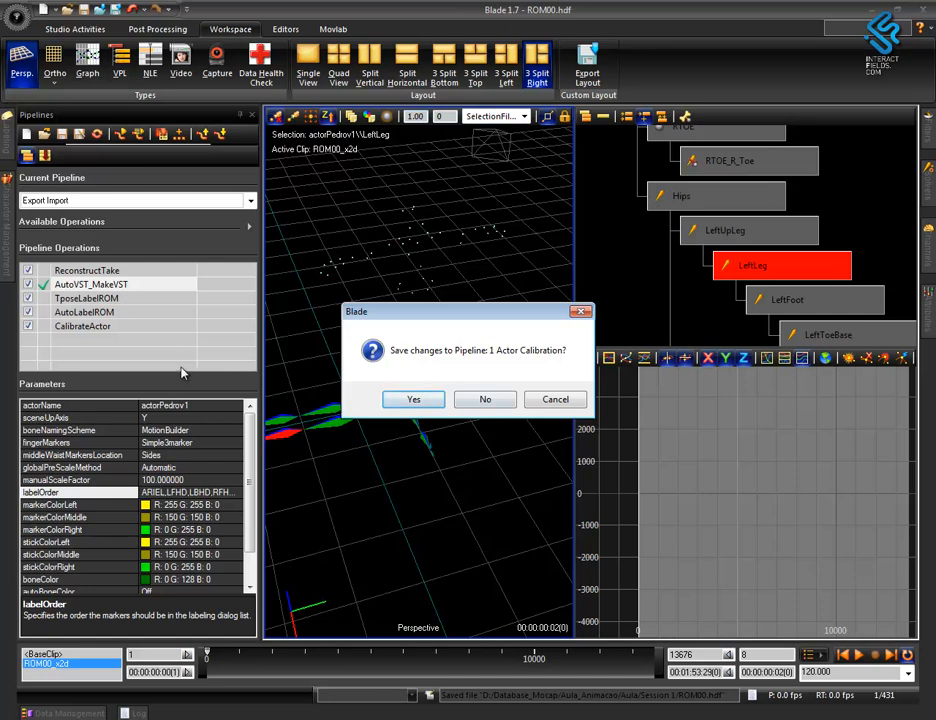
click(476, 399)
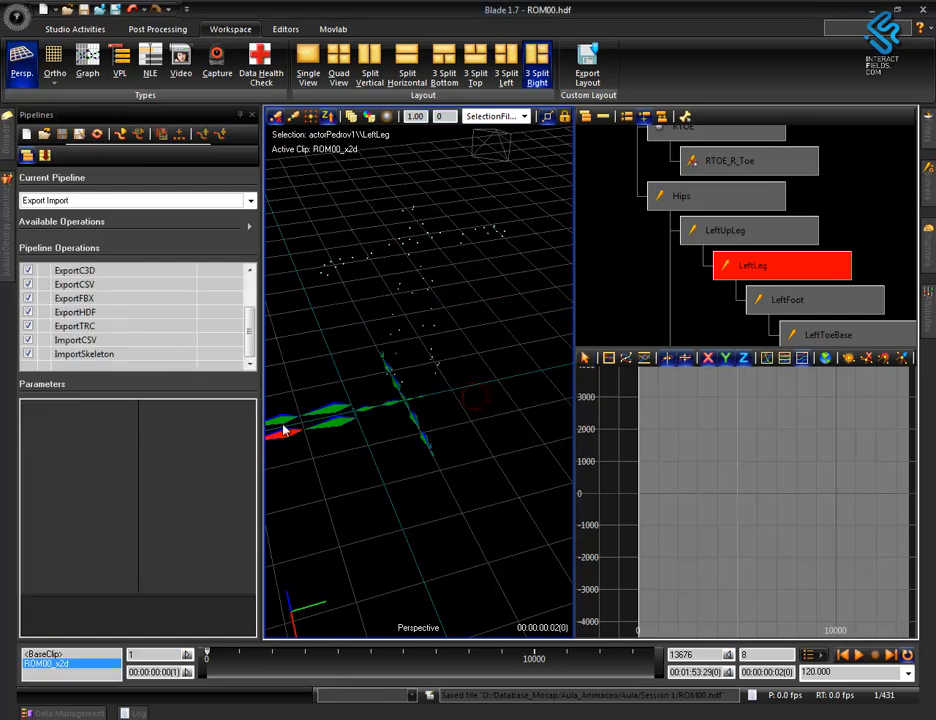
click(96, 312)
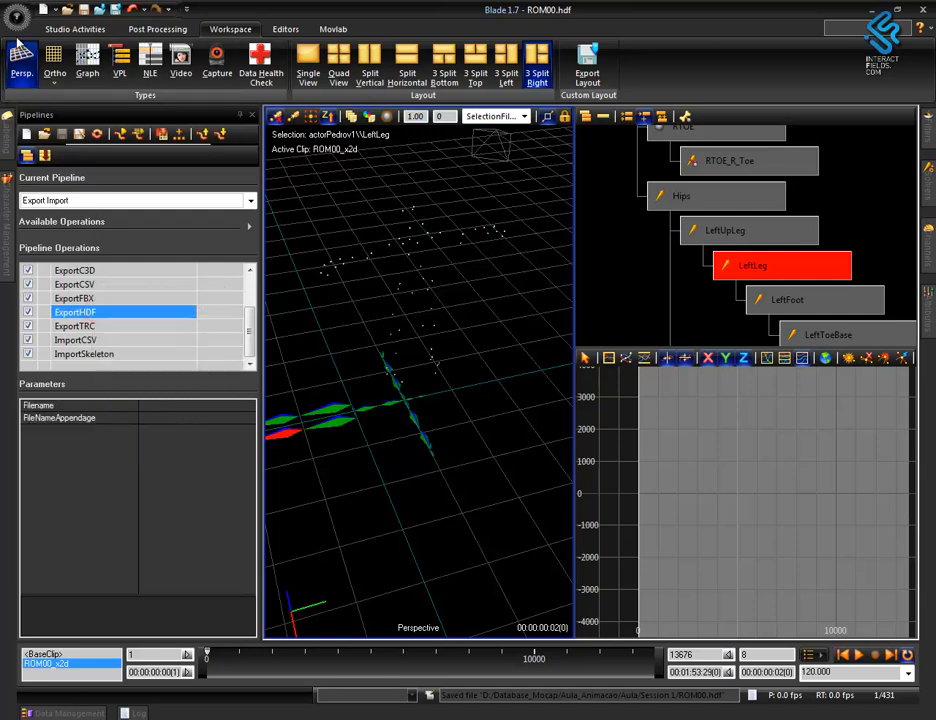
double_click(65, 313)
Step: Show the data management list and refresh the ROM00 take of the Aula project's Session 1
key(F2)
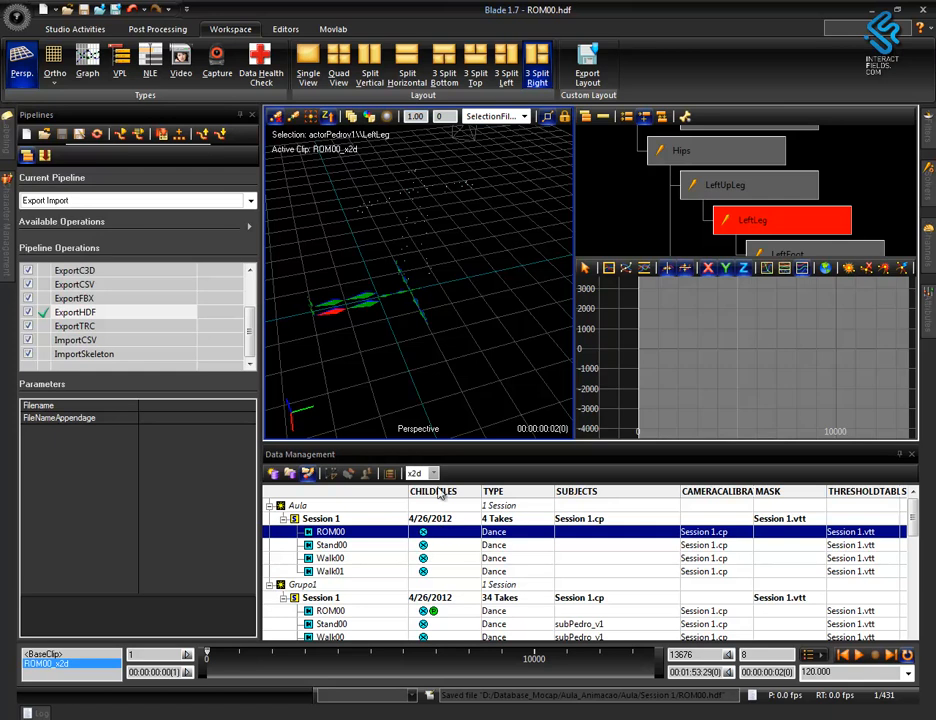
right_click(425, 200)
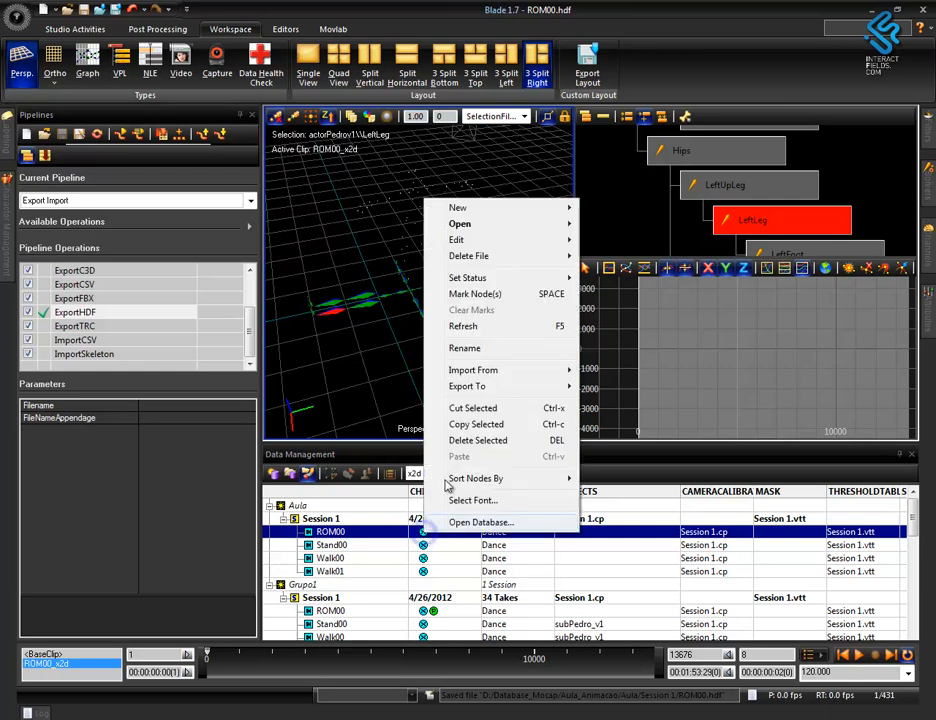
click(493, 326)
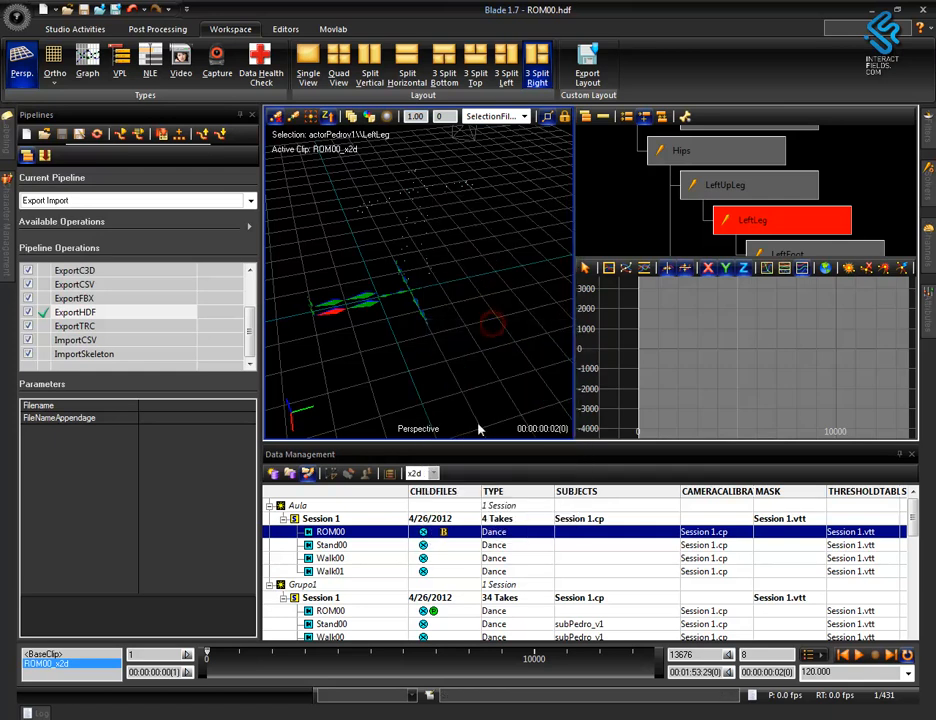
Step: Compare the child files of ROM00 with those of the other Session 1 takes, and close the data management list
click(432, 558)
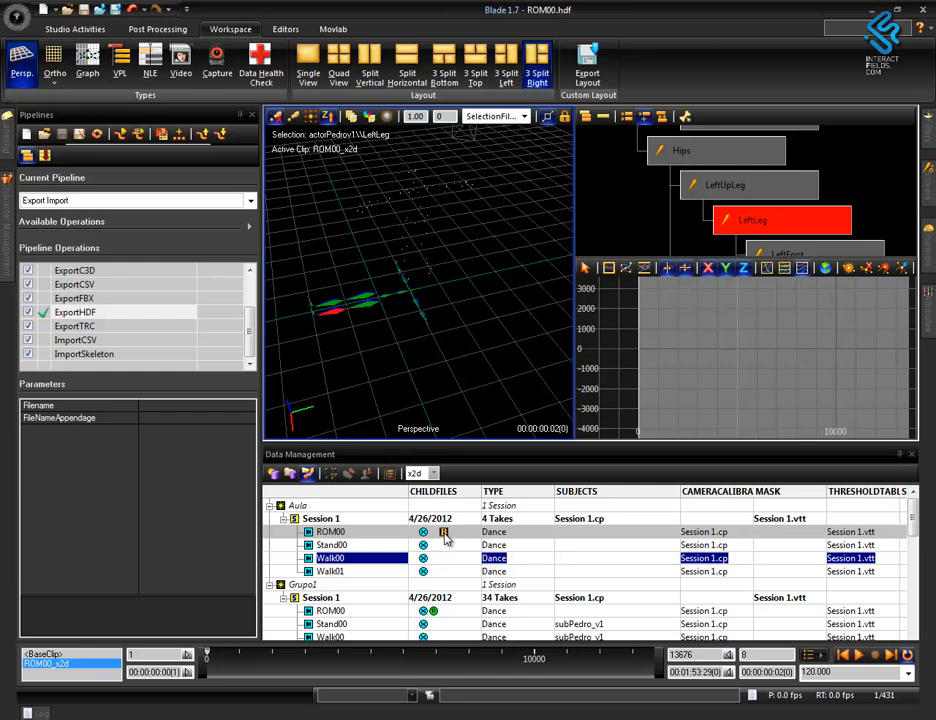
click(432, 534)
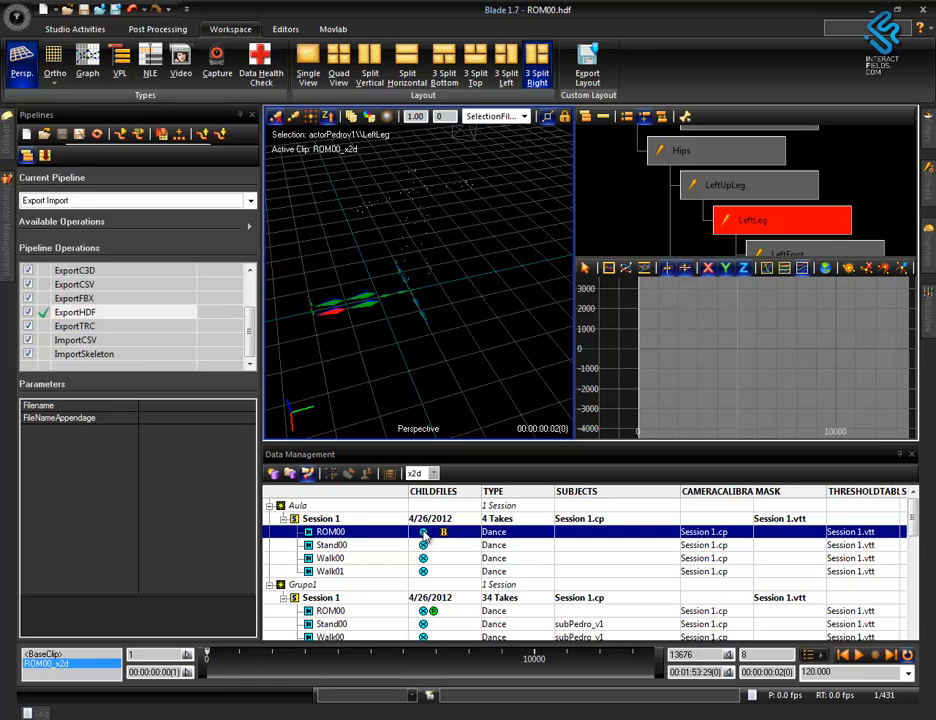
click(445, 545)
click(441, 533)
click(448, 545)
click(444, 534)
click(913, 455)
Step: Return the ROM00 take to frame 1 while viewing the markers and skeleton in perspective
alt+drag(457, 508, 388, 478)
alt+right_drag(452, 482, 455, 343)
alt+middle_drag(452, 482, 433, 500)
middle_drag(493, 498, 346, 488)
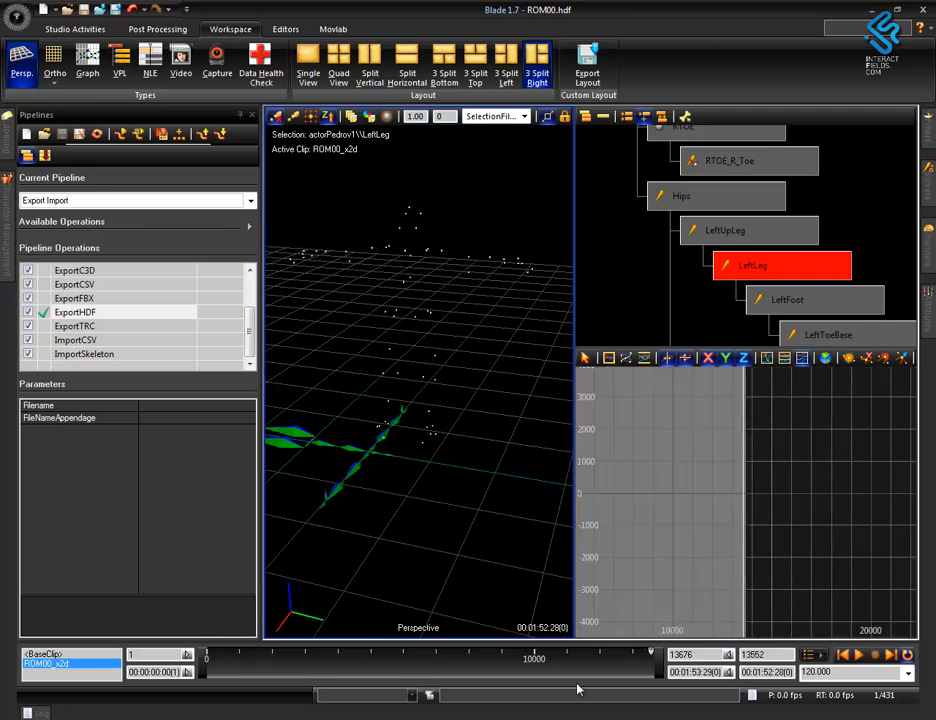
drag(651, 653, 172, 676)
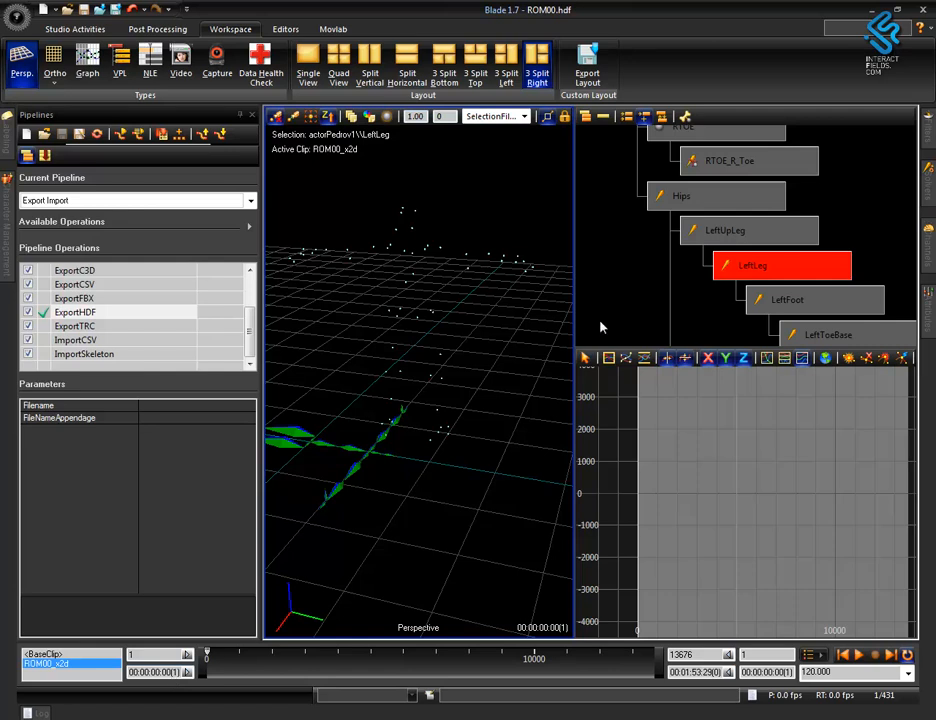
Step: Replace the VPL view with a Data Health Check and select all markers and bones to examine the unlabeled trajectories
click(601, 327)
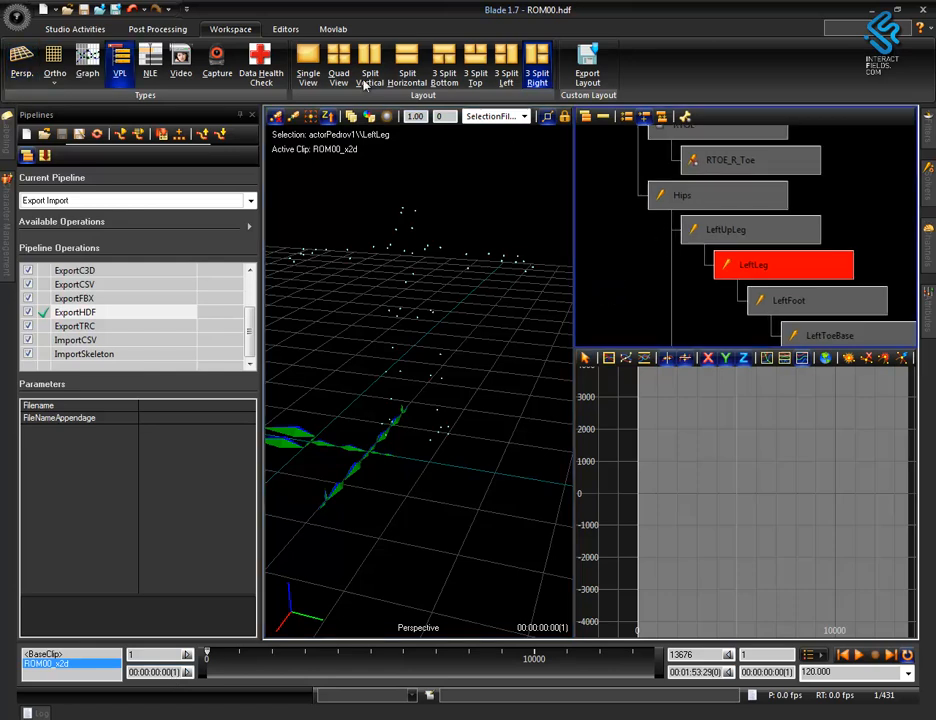
click(261, 72)
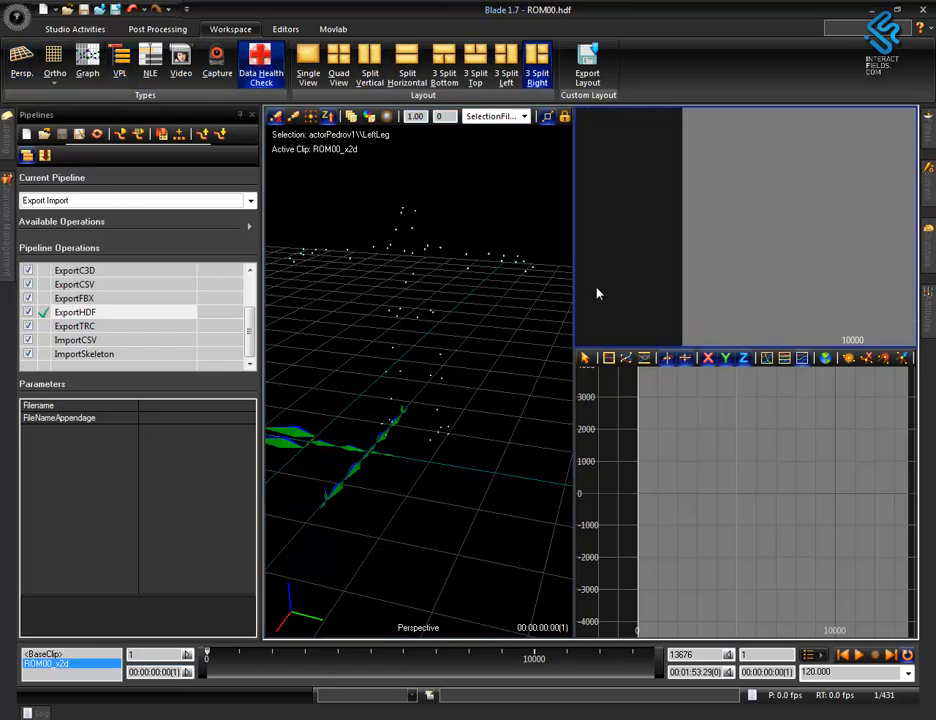
drag(286, 192, 571, 563)
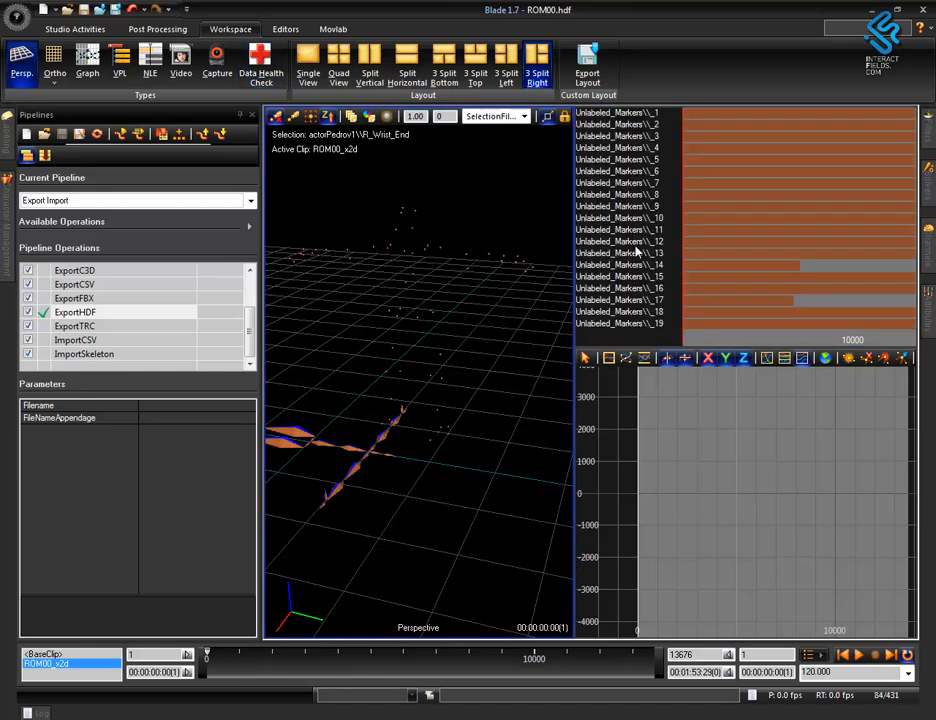
scroll(631, 289, down, 2)
mouse_move(631, 198)
alt+middle_down()
mouse_move(638, 246)
mouse_move(600, 301)
alt+middle_up()
alt+right_drag(755, 277, 681, 247)
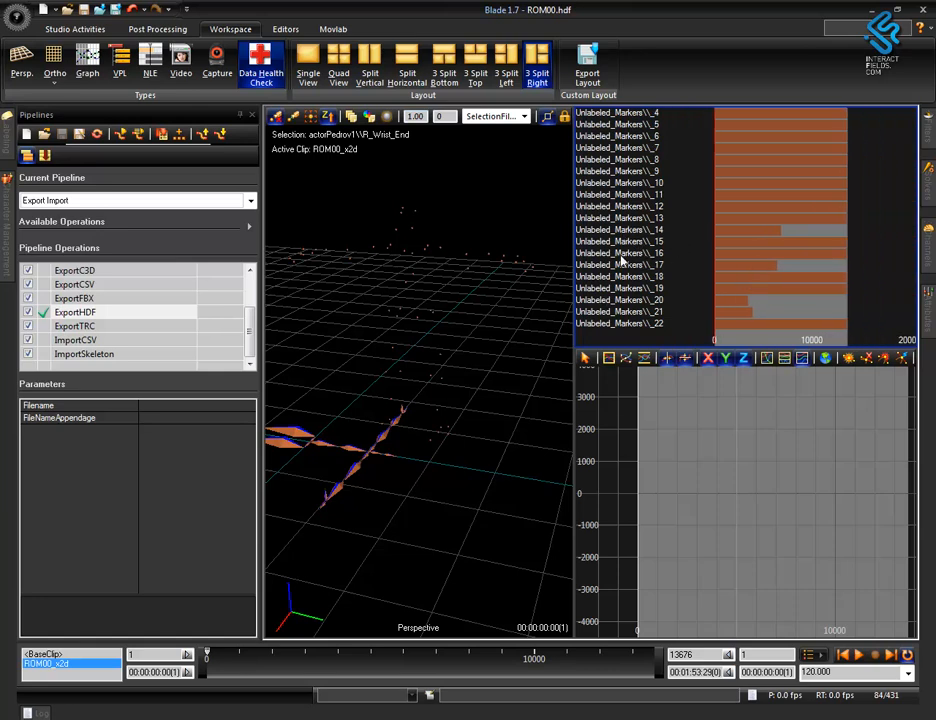
Step: Switch back to the 1 Actor Calibration pipeline and select the TposeLabelROM operation
click(88, 200)
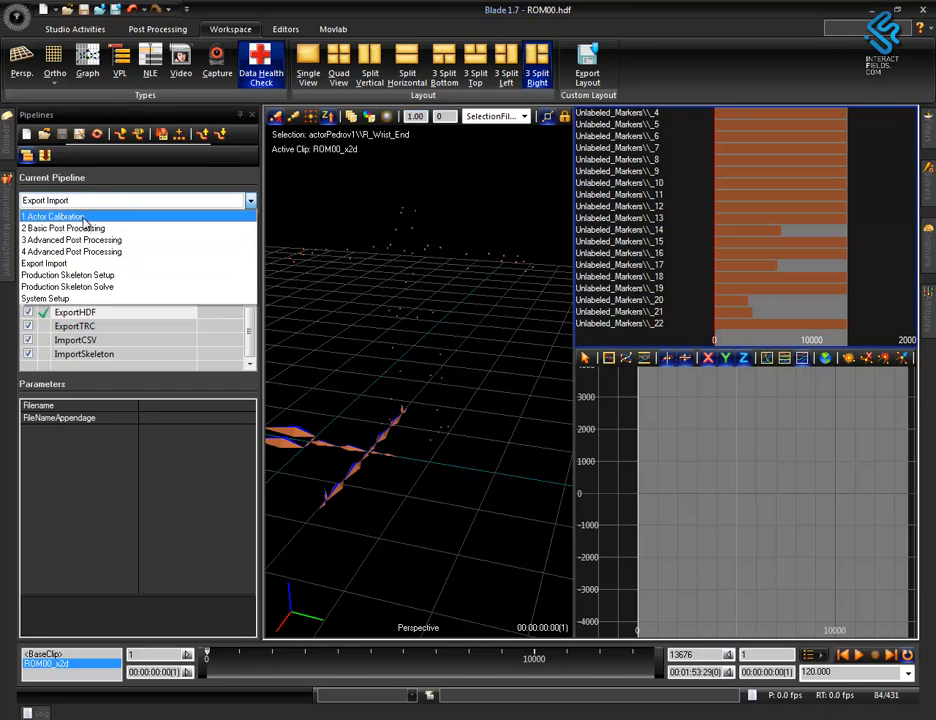
click(86, 217)
click(104, 285)
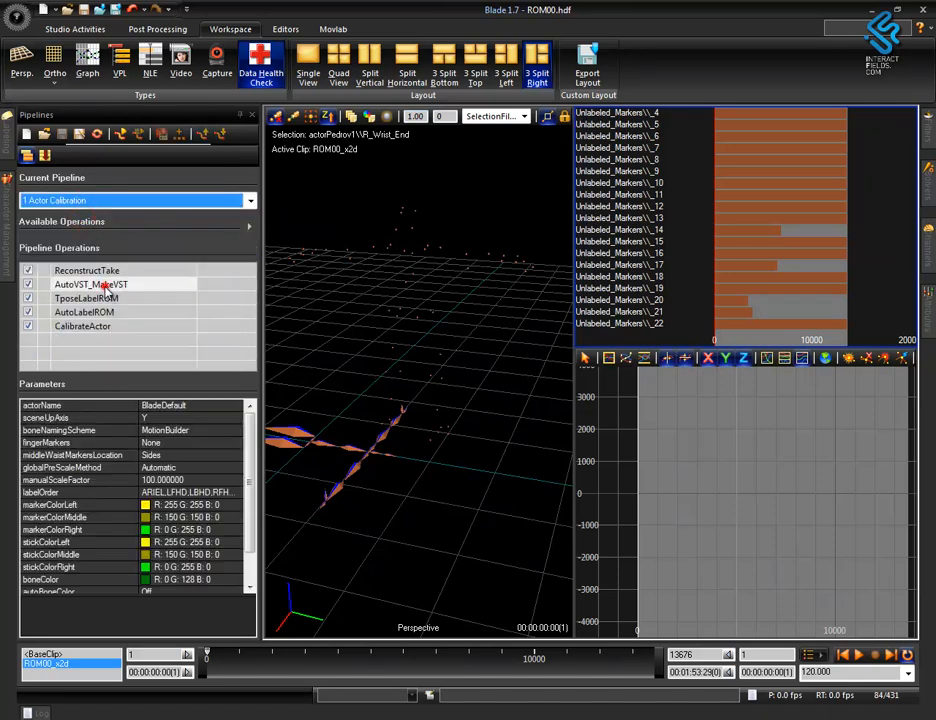
alt+right_drag(400, 429, 422, 476)
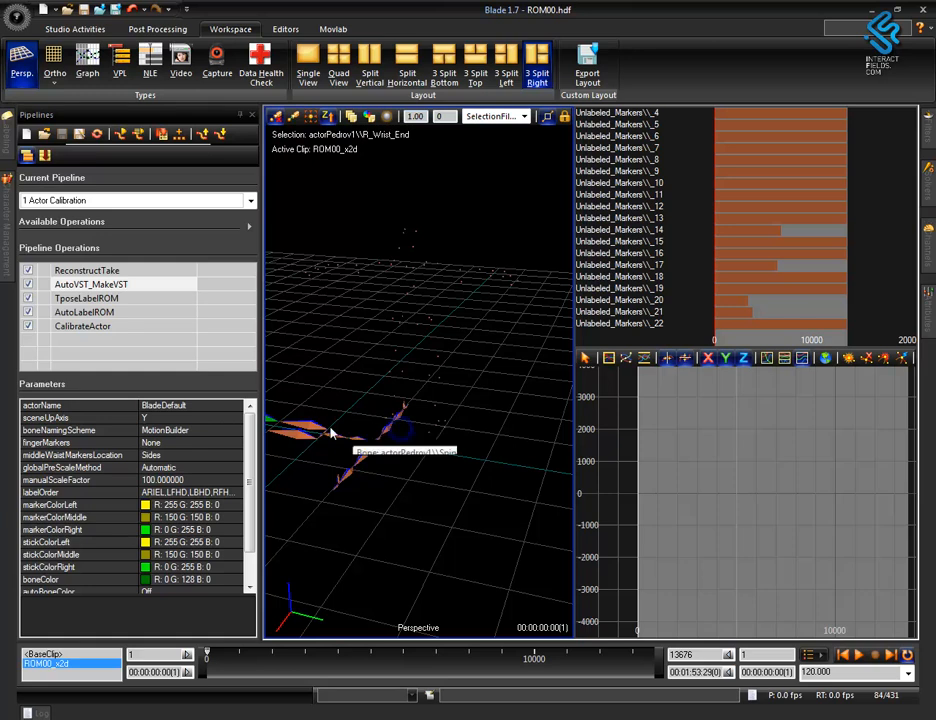
click(87, 300)
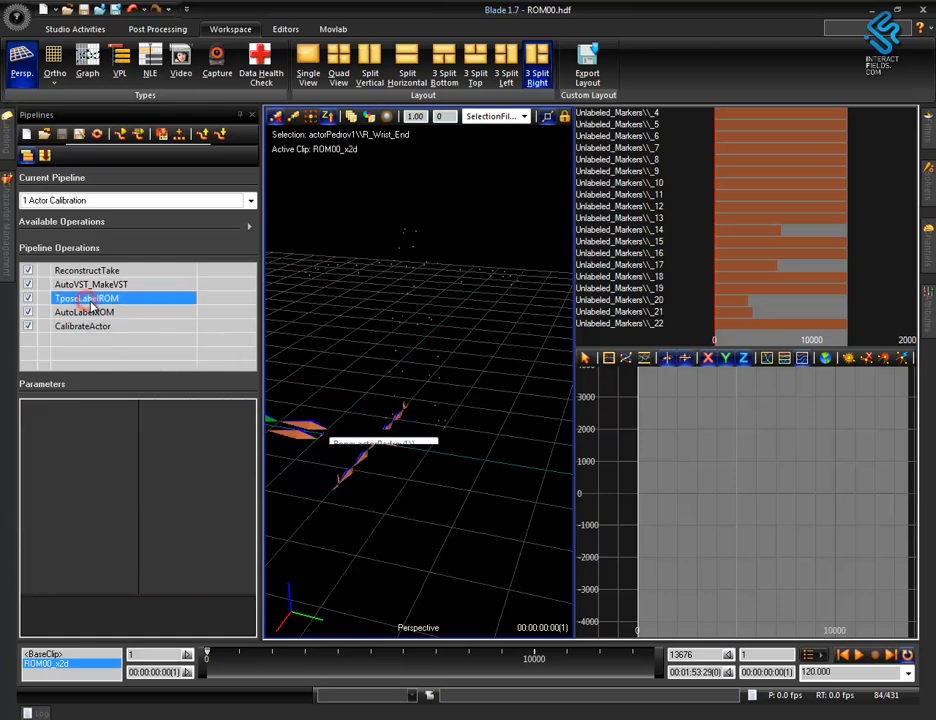
alt+right_drag(506, 429, 487, 350)
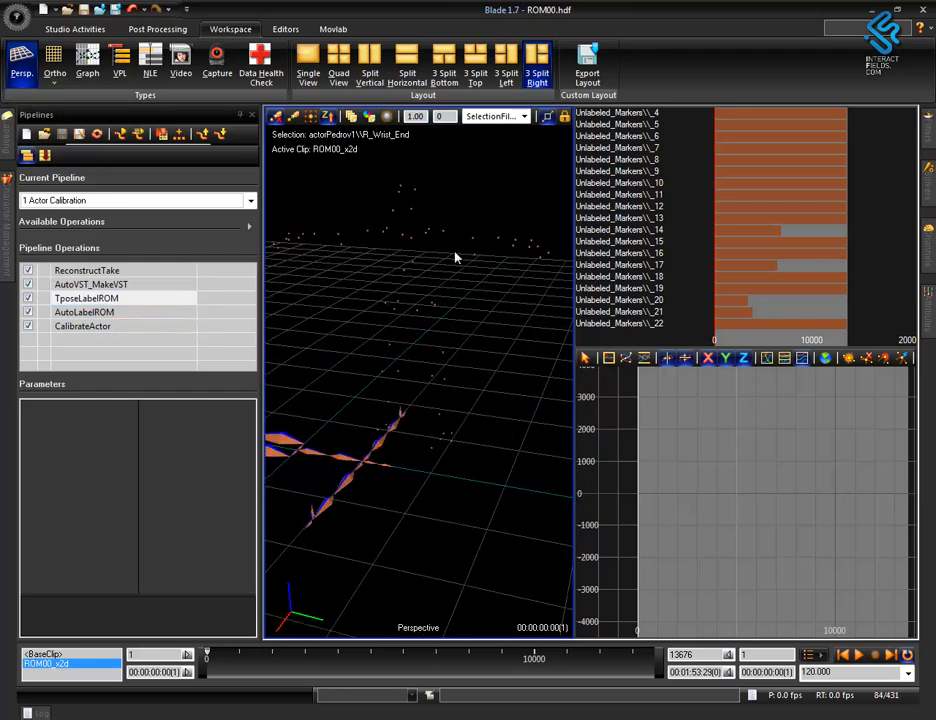
alt+drag(519, 394, 552, 402)
alt+right_drag(516, 378, 513, 466)
mouse_move(500, 451)
alt+mouse_down()
mouse_move(477, 442)
mouse_move(433, 348)
alt+mouse_up()
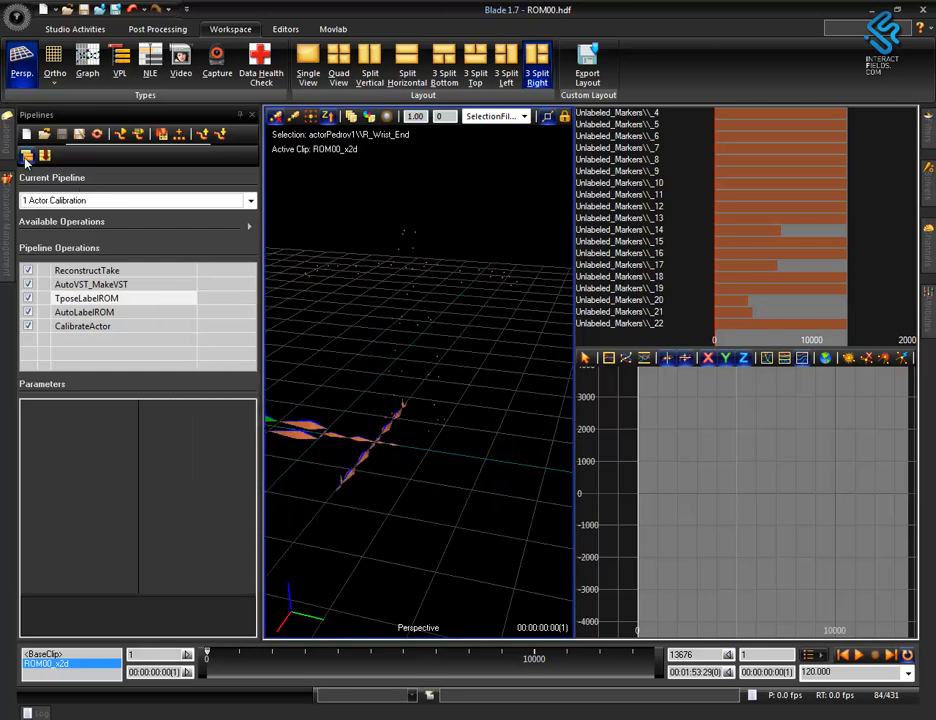
Step: Dock the Labeling and Pipelines panels side by side, and narrow Pipelines so the marker label list stays visible
mouse_move(5, 232)
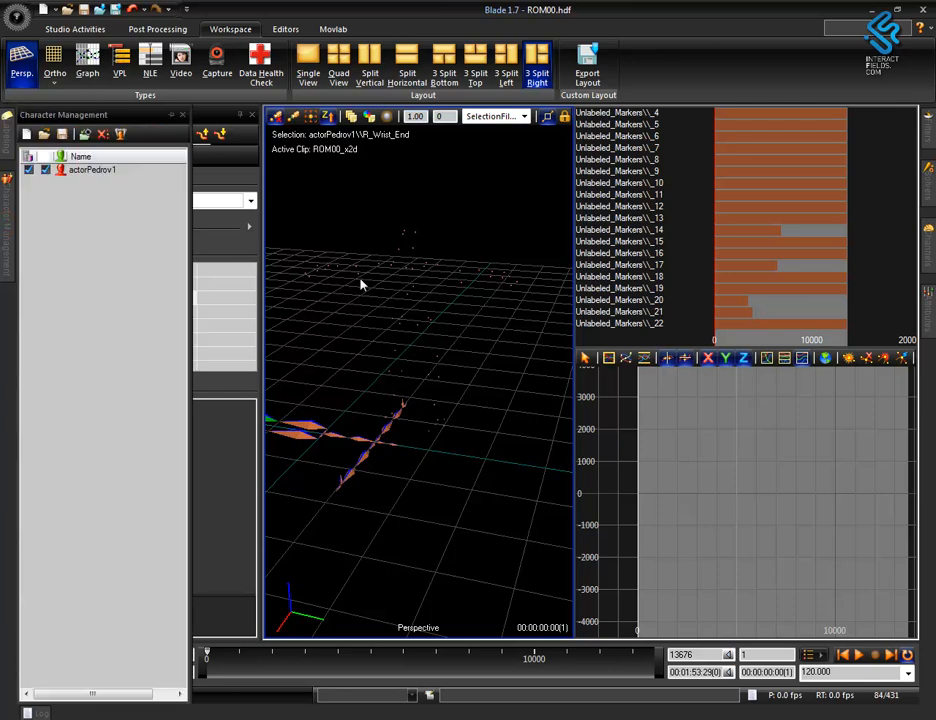
click(170, 115)
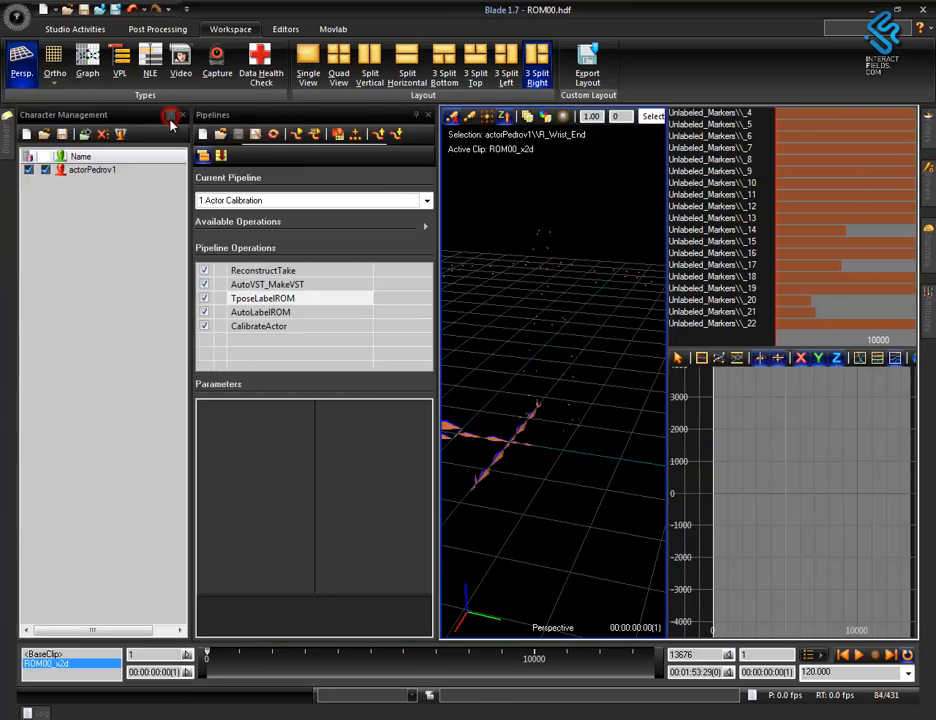
mouse_move(7, 130)
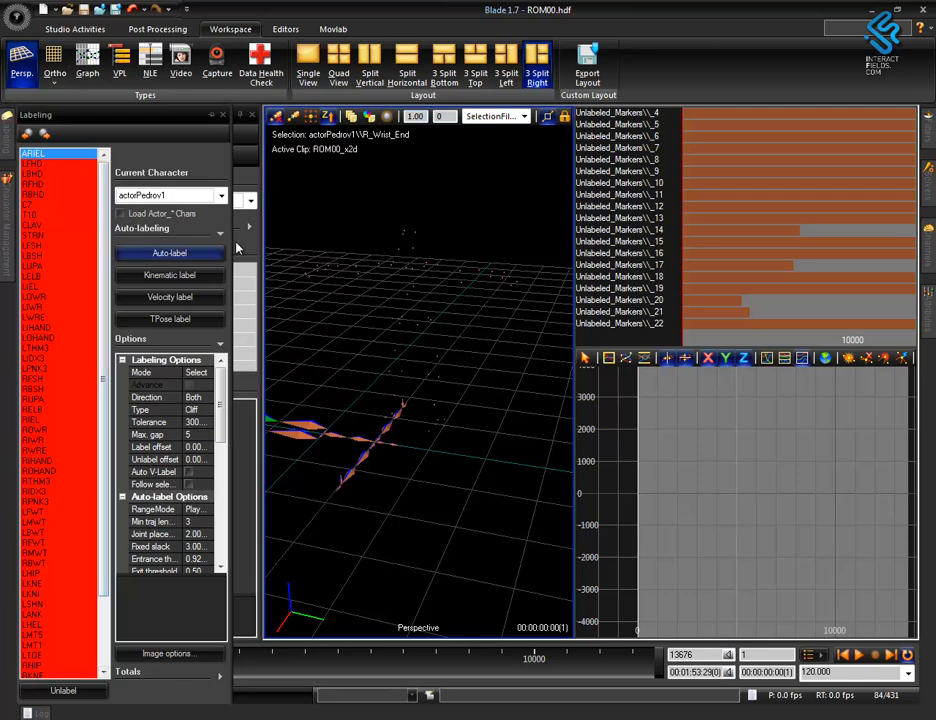
click(242, 119)
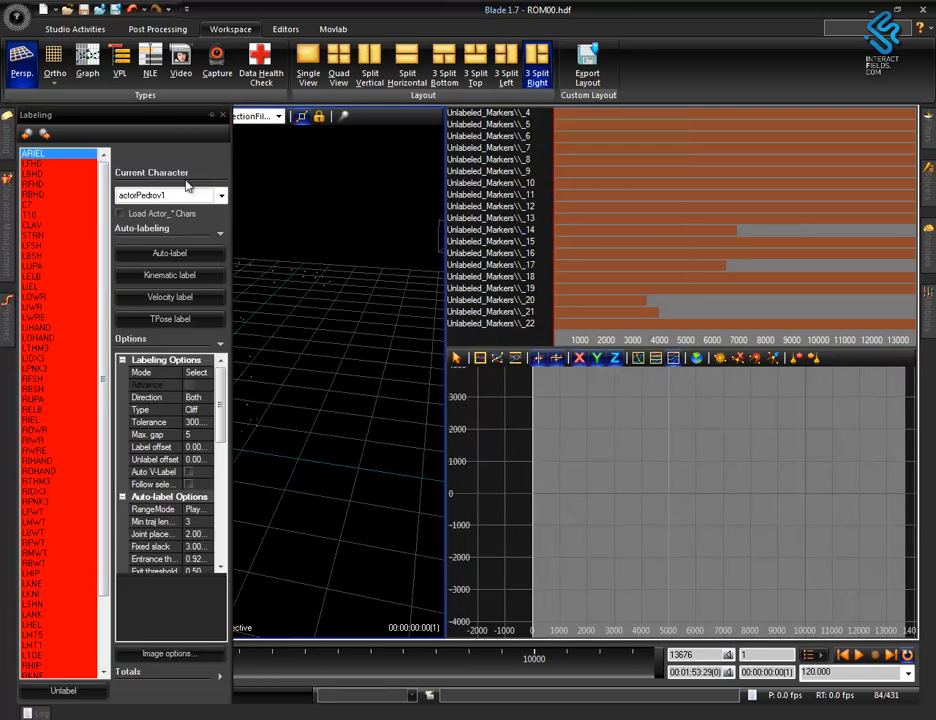
click(10, 147)
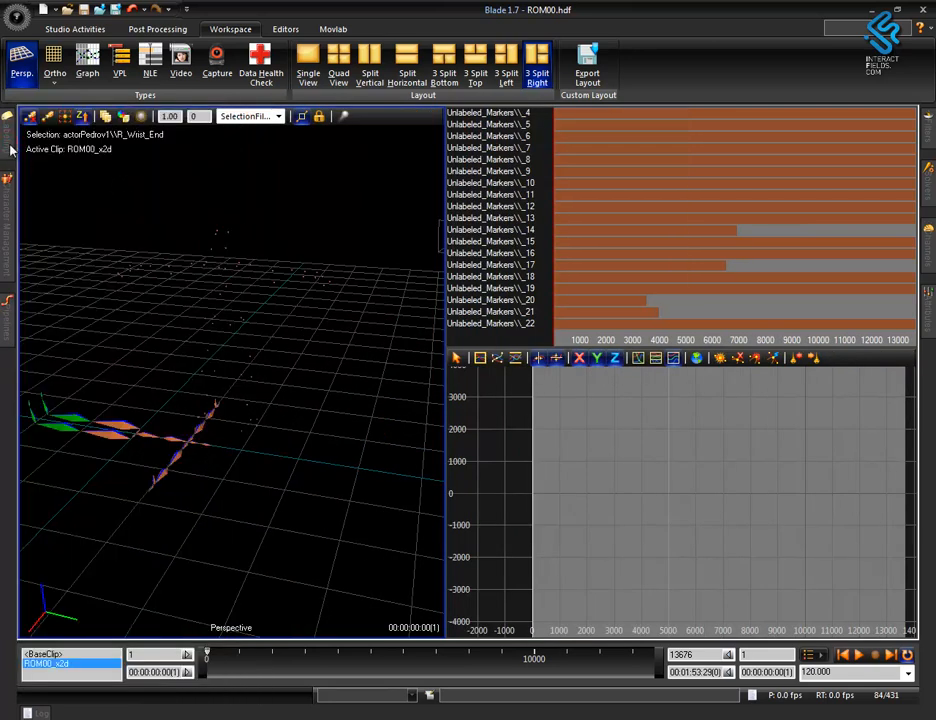
click(8, 145)
click(209, 116)
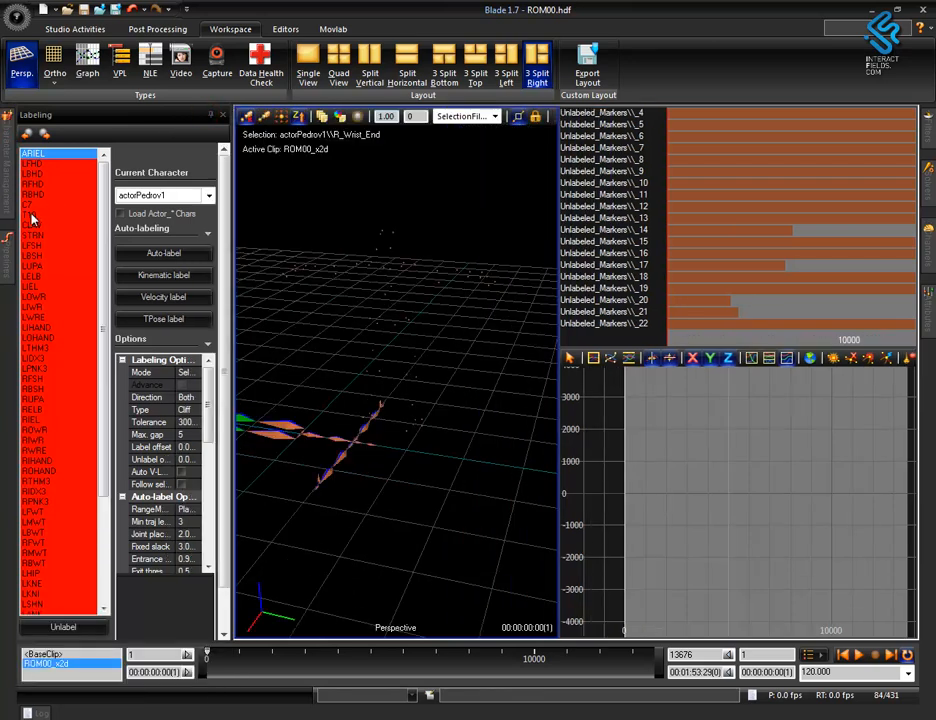
mouse_move(8, 192)
click(240, 115)
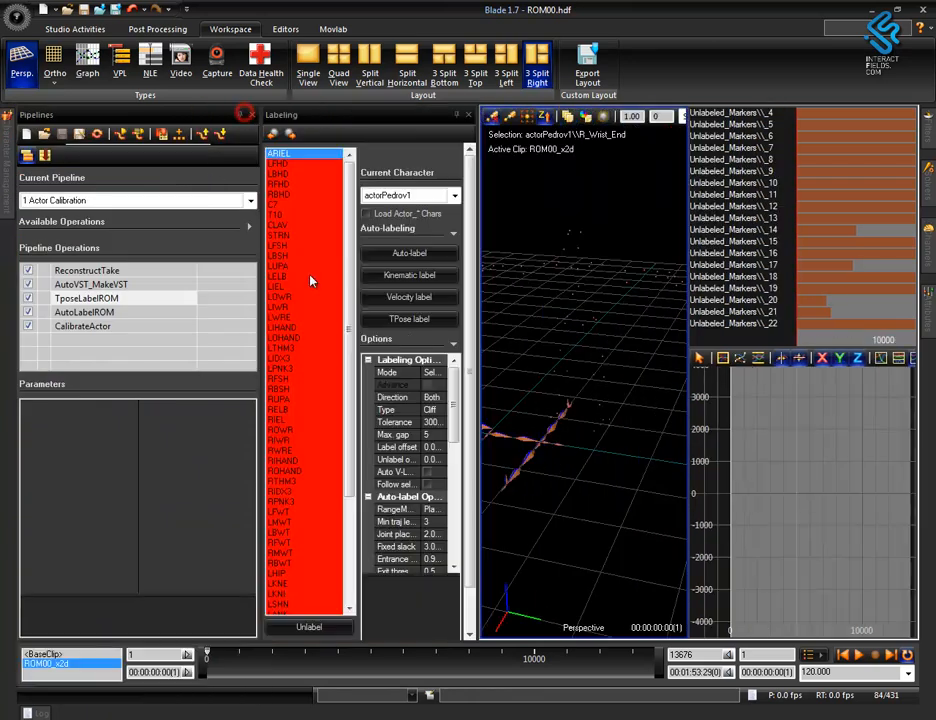
drag(256, 325, 186, 314)
Step: Run TposeLabelROM on the T-pose at frame 1, and select the labeled figure to inspect its trajectories in the Data Health Check
click(92, 287)
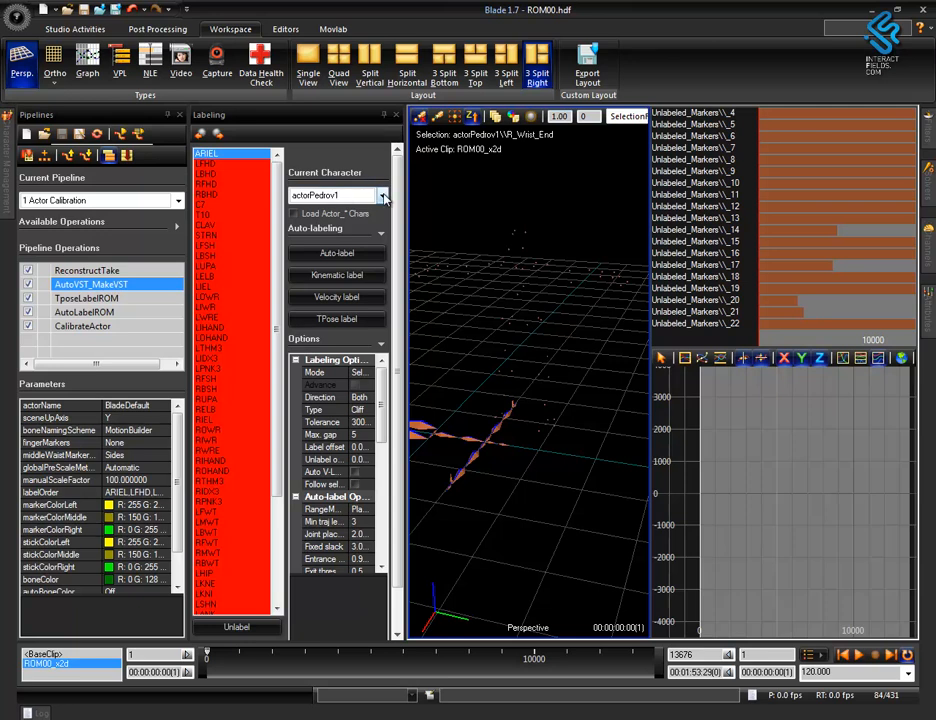
alt+right_drag(498, 369, 512, 428)
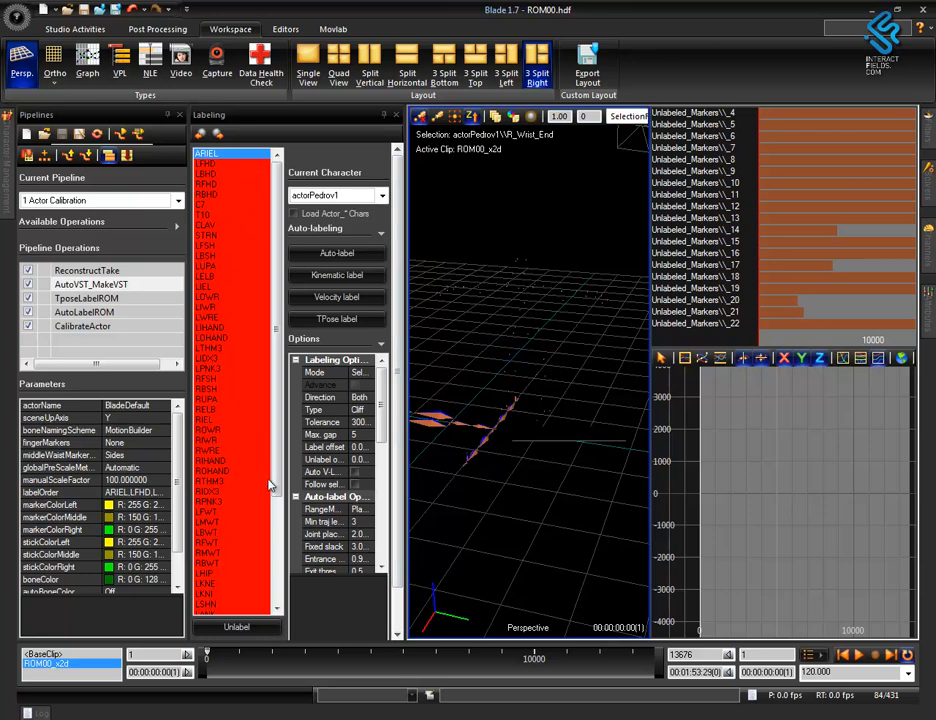
alt+right_drag(525, 502, 512, 442)
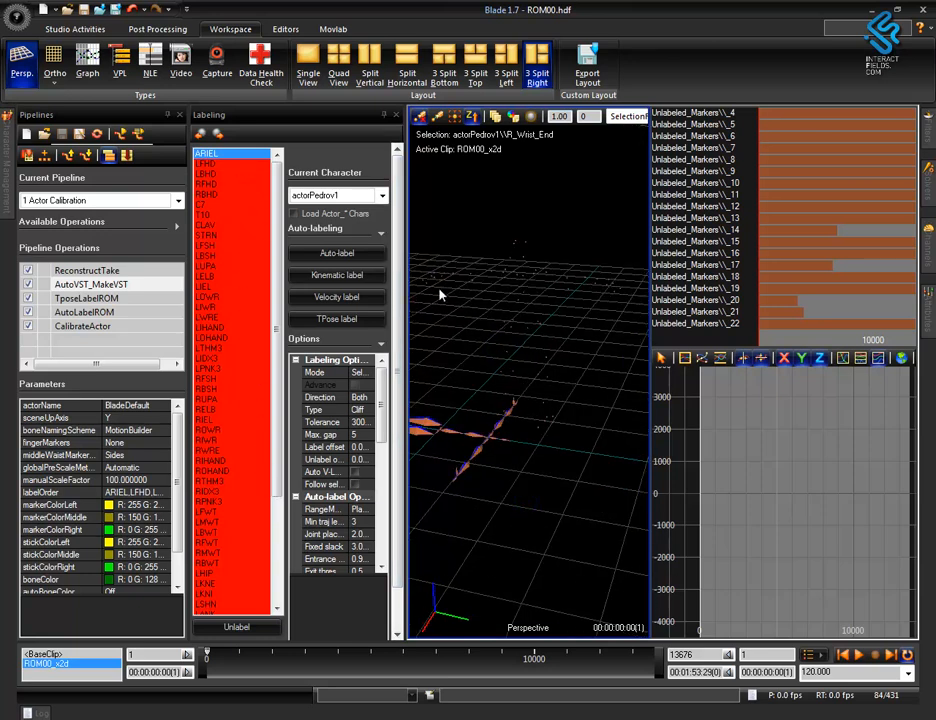
click(104, 299)
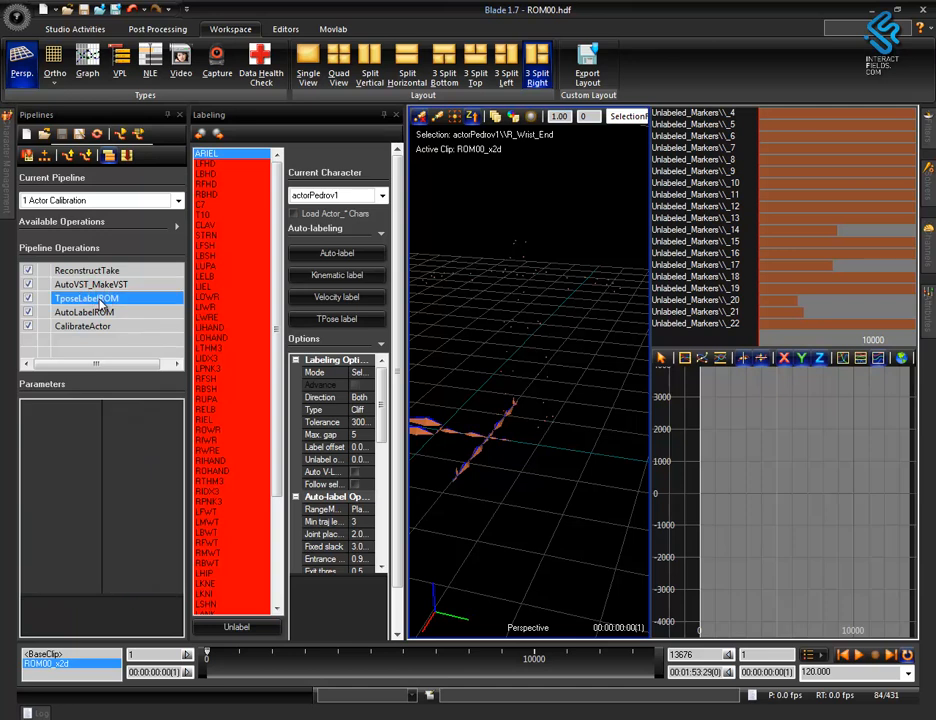
click(207, 655)
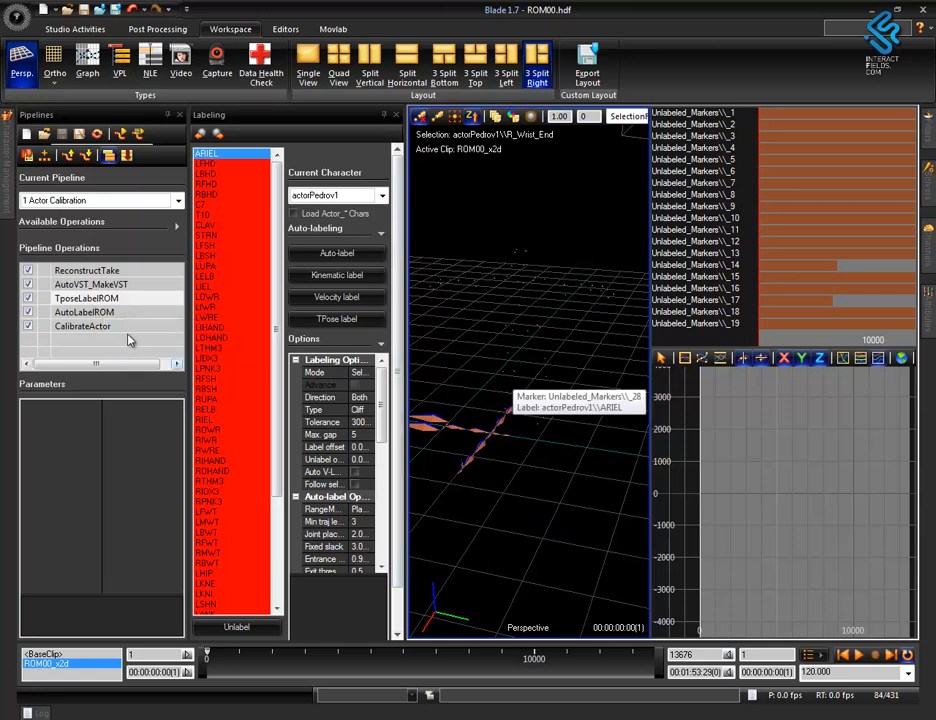
double_click(125, 298)
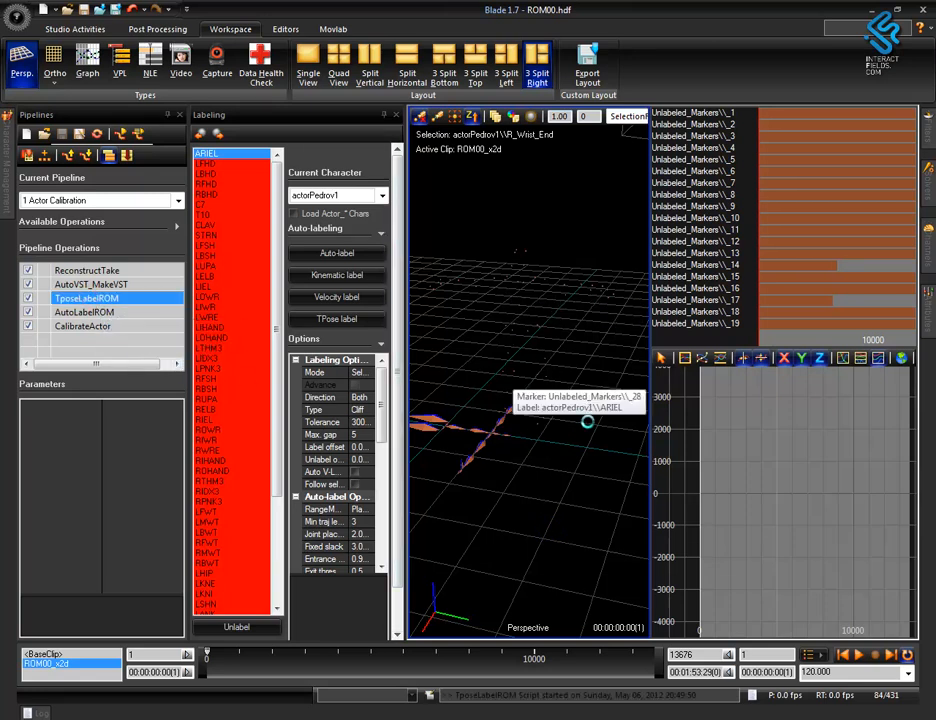
drag(502, 538, 548, 370)
drag(466, 241, 627, 444)
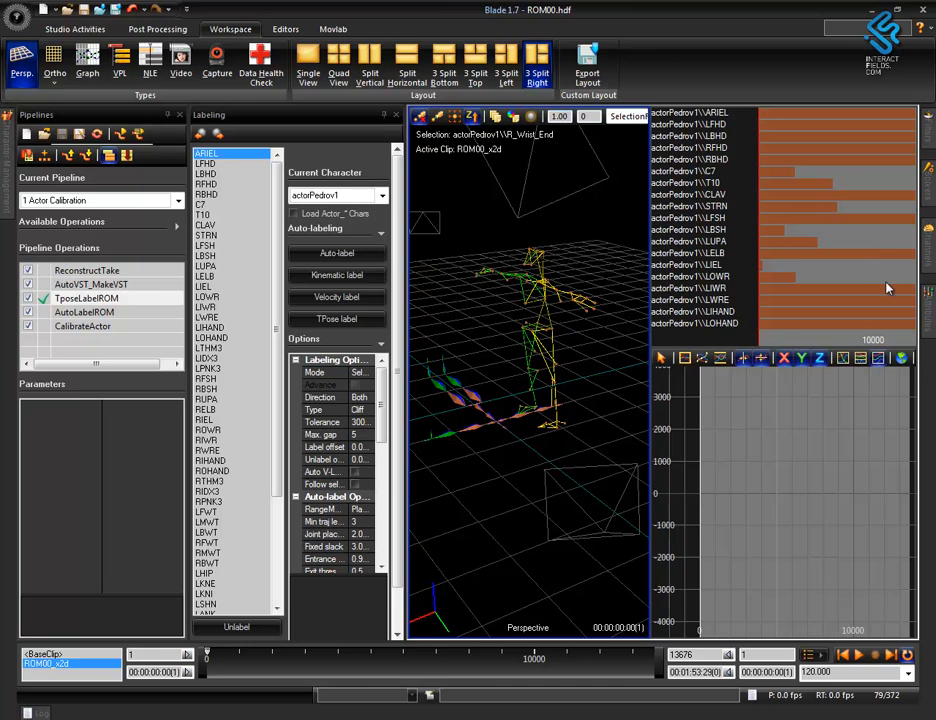
Step: Play and scrub through the take to about frame 5108 and back to frame 1, examining the labeled figure's markers
alt+right_drag(593, 384, 589, 324)
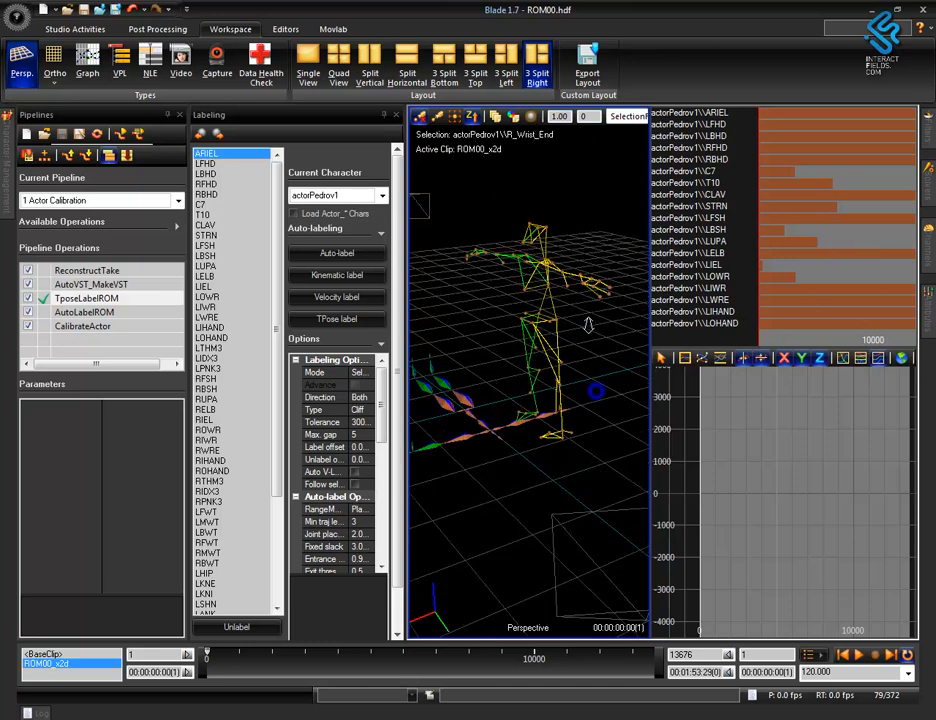
key(space)
key(space)
mouse_move(208, 655)
mouse_down()
mouse_move(363, 694)
mouse_move(304, 652)
mouse_move(203, 653)
mouse_up()
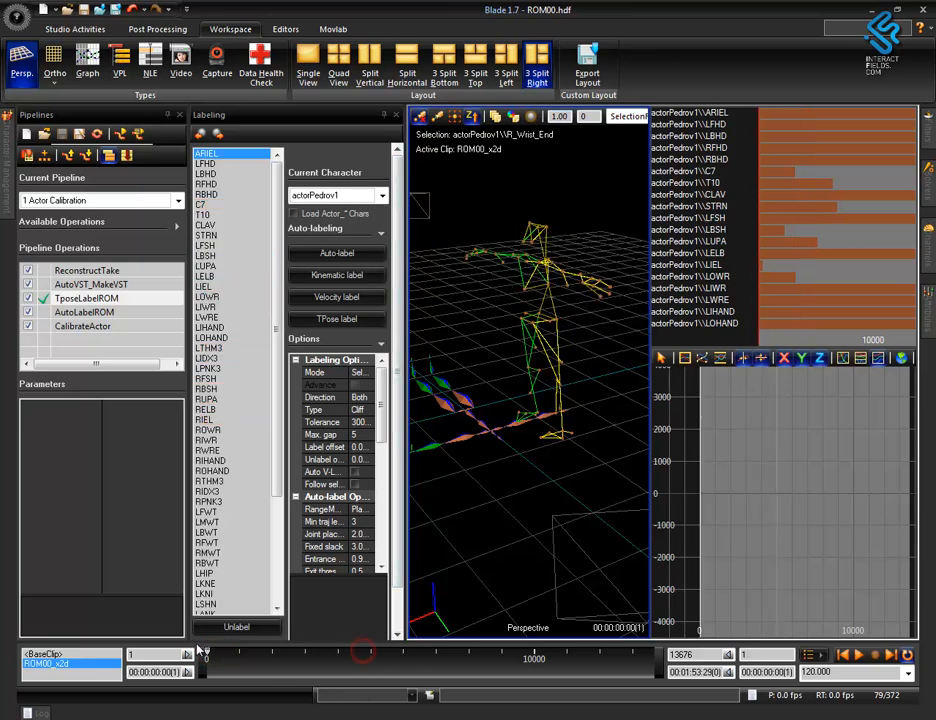
alt+drag(517, 498, 560, 524)
alt+drag(487, 544, 464, 550)
alt+right_drag(575, 525, 577, 493)
alt+drag(577, 493, 490, 498)
mouse_move(208, 655)
mouse_down()
mouse_move(324, 660)
mouse_move(440, 686)
mouse_move(374, 685)
mouse_up()
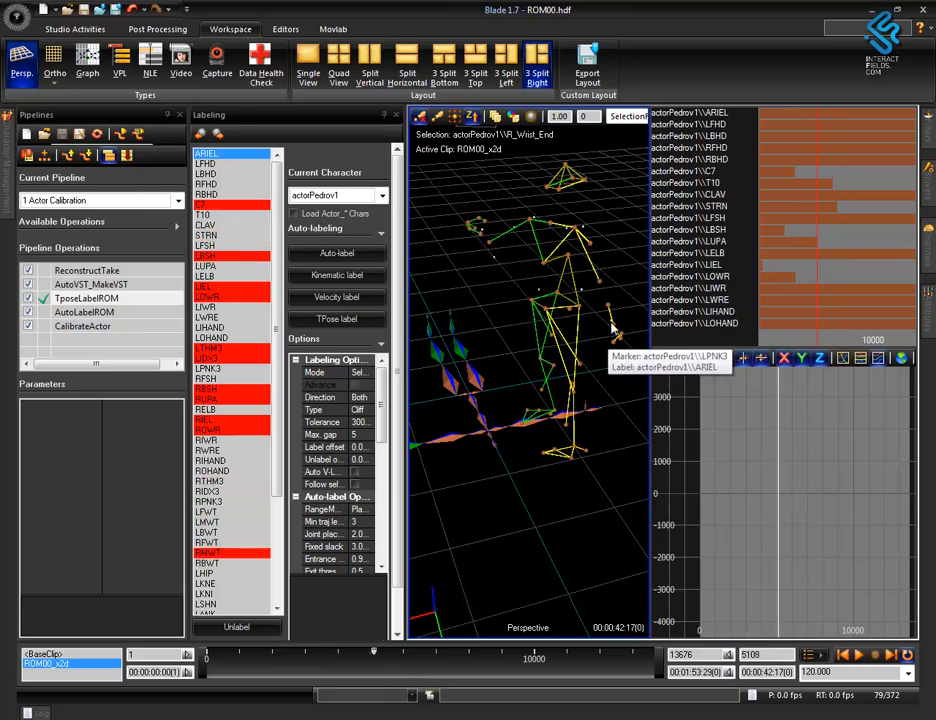
alt+drag(560, 515, 507, 523)
drag(374, 655, 204, 658)
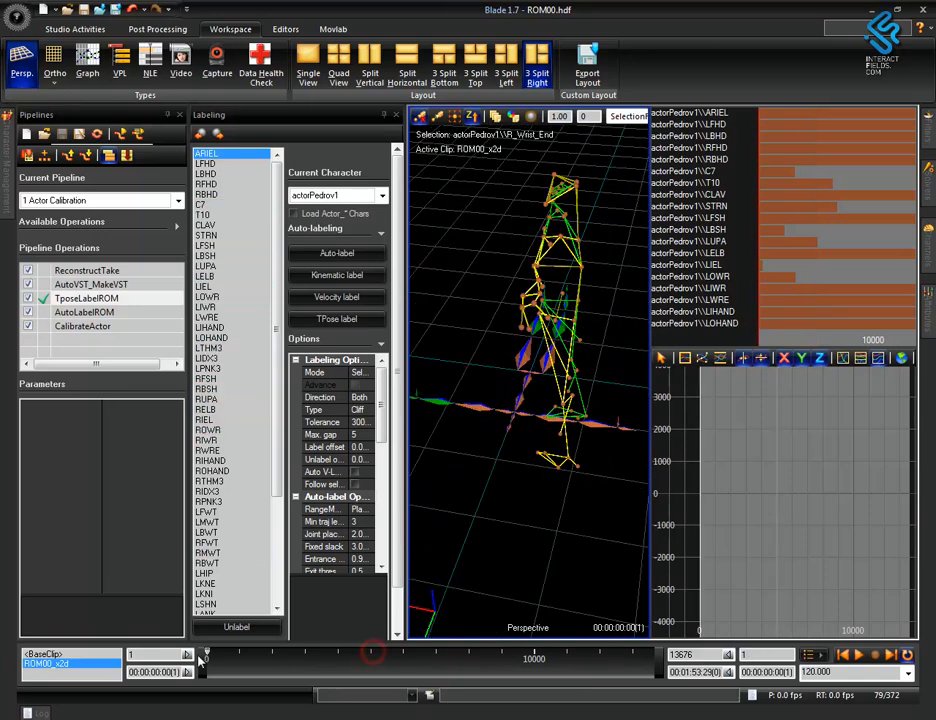
alt+right_drag(549, 522, 560, 570)
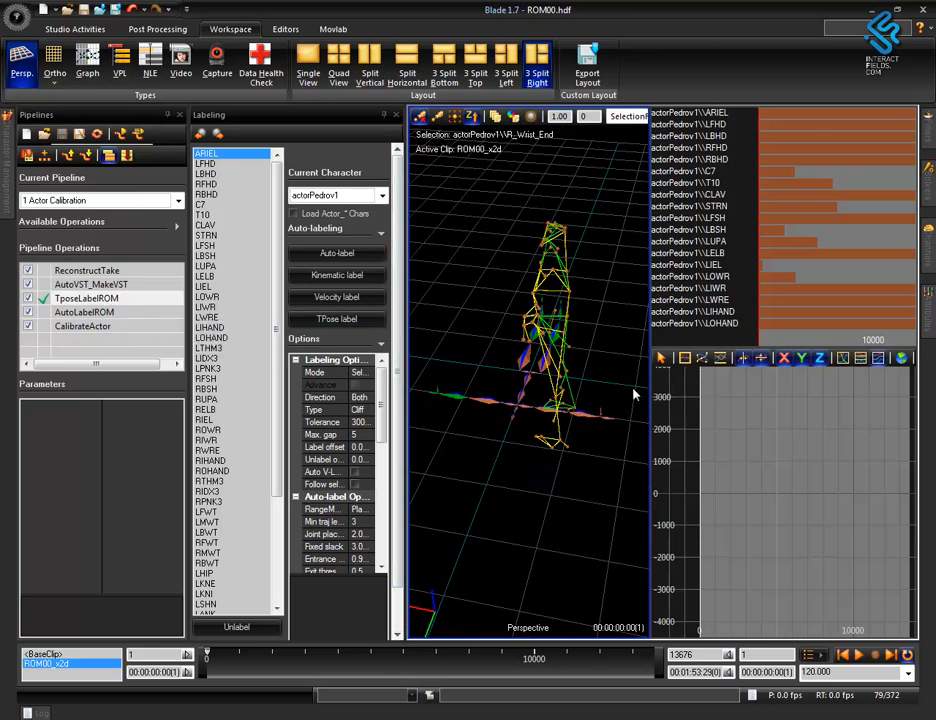
Step: Select the whole labeled figure at frame 1 and unlabel all of its markers
mouse_move(591, 526)
alt+mouse_down()
mouse_move(564, 533)
mouse_move(518, 516)
mouse_move(519, 495)
alt+mouse_up()
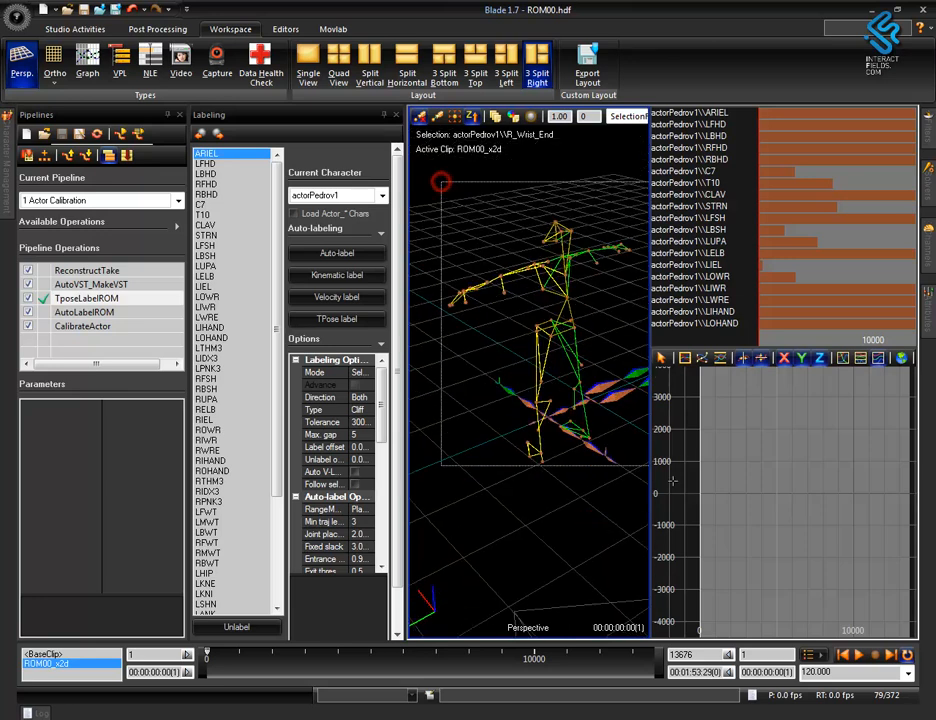
mouse_move(538, 425)
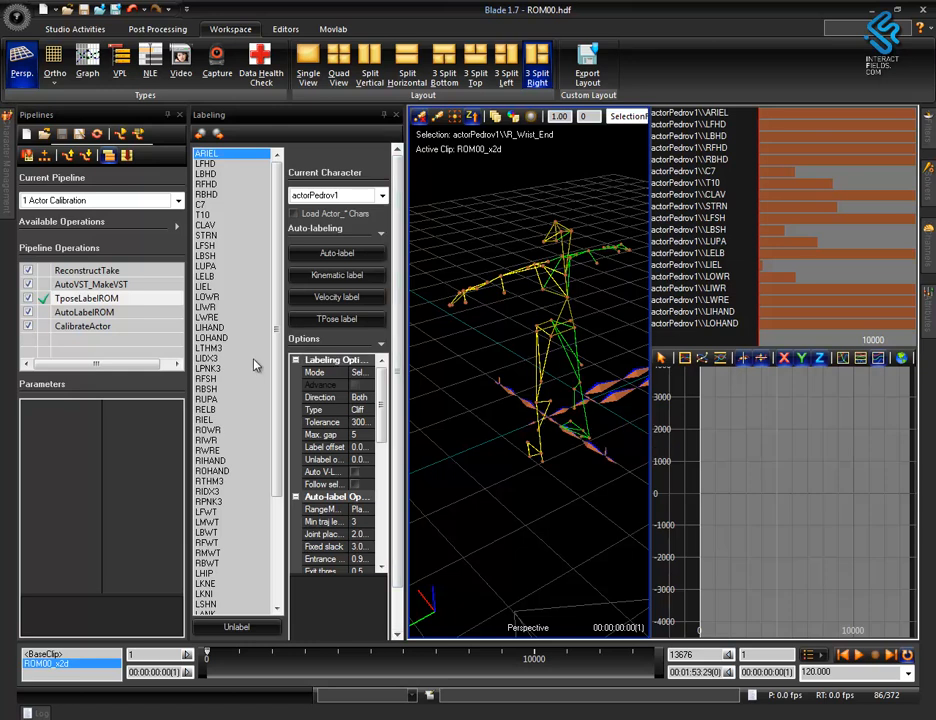
click(242, 628)
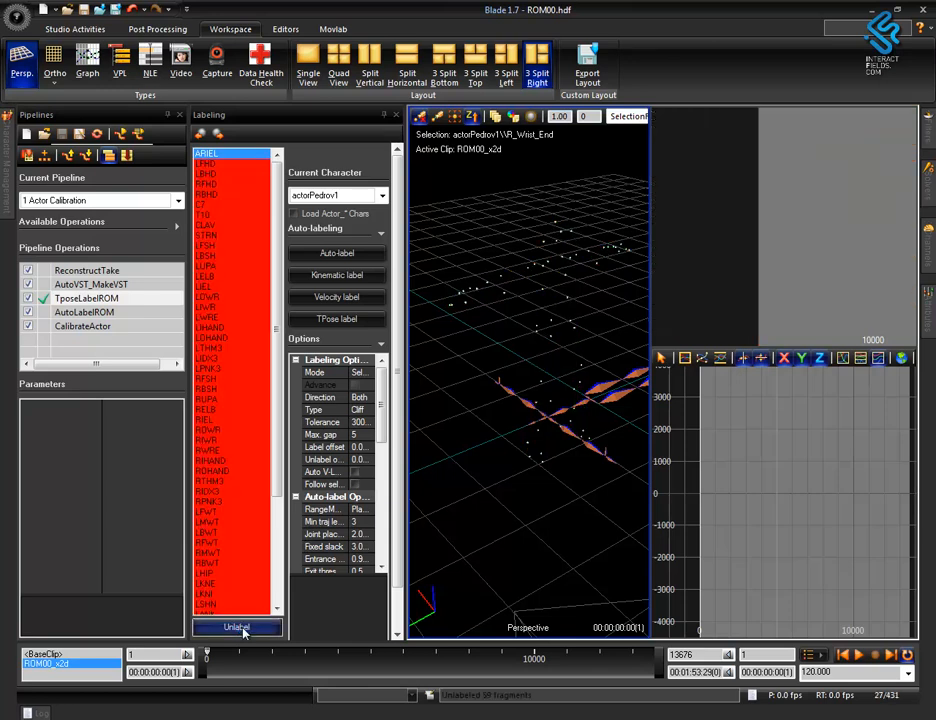
mouse_move(561, 530)
alt+mouse_down()
mouse_move(600, 545)
mouse_move(510, 574)
alt+mouse_up()
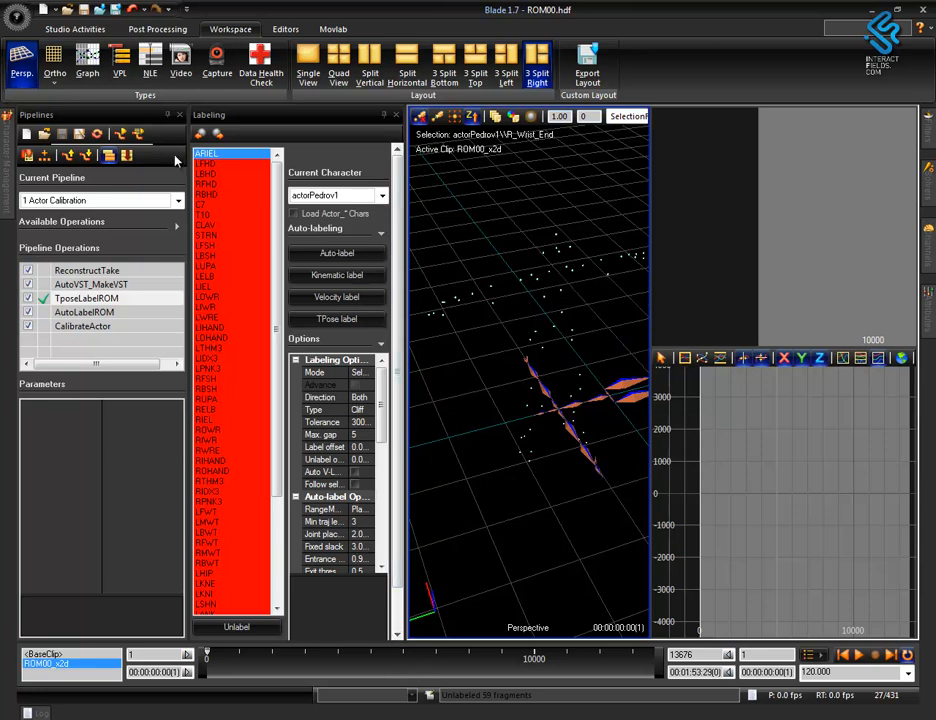
Step: Collapse the Pipelines panel, and widen both the Labeling panel and the Perspective view
click(168, 116)
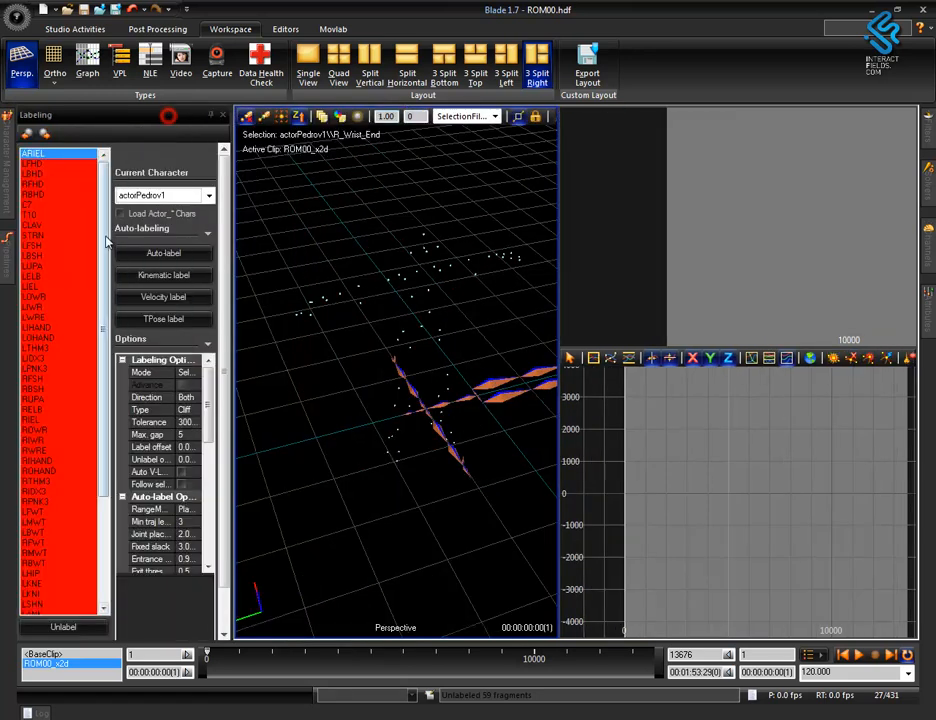
drag(230, 352, 290, 364)
drag(591, 360, 706, 365)
Step: Keep the labeling Mode on Select, and label two of the head markers as ARIEL and LFHD
drag(514, 531, 264, 490)
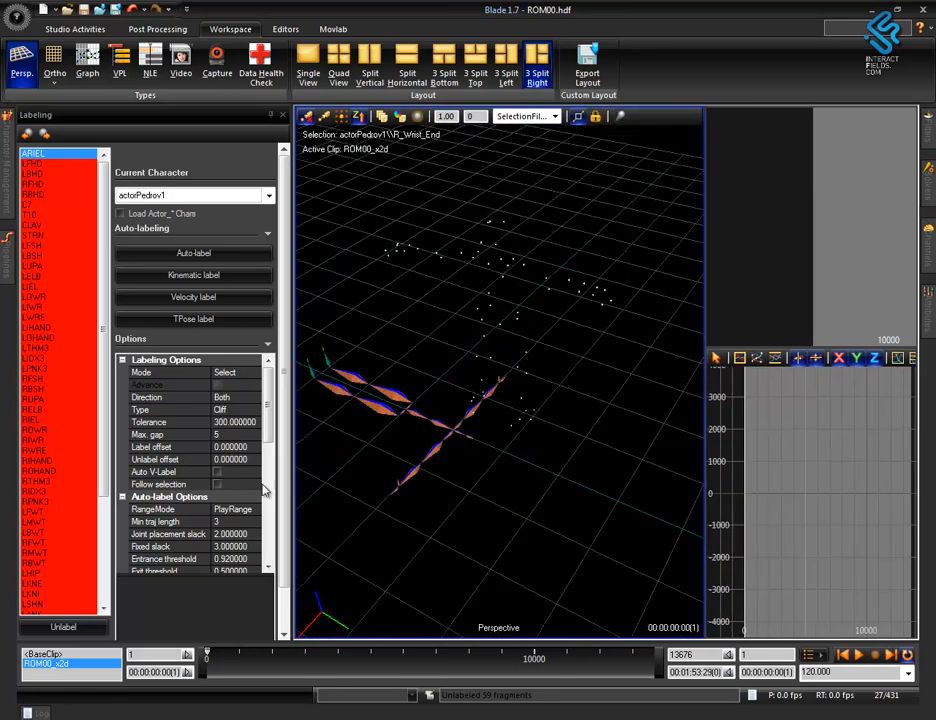
drag(453, 543, 365, 414)
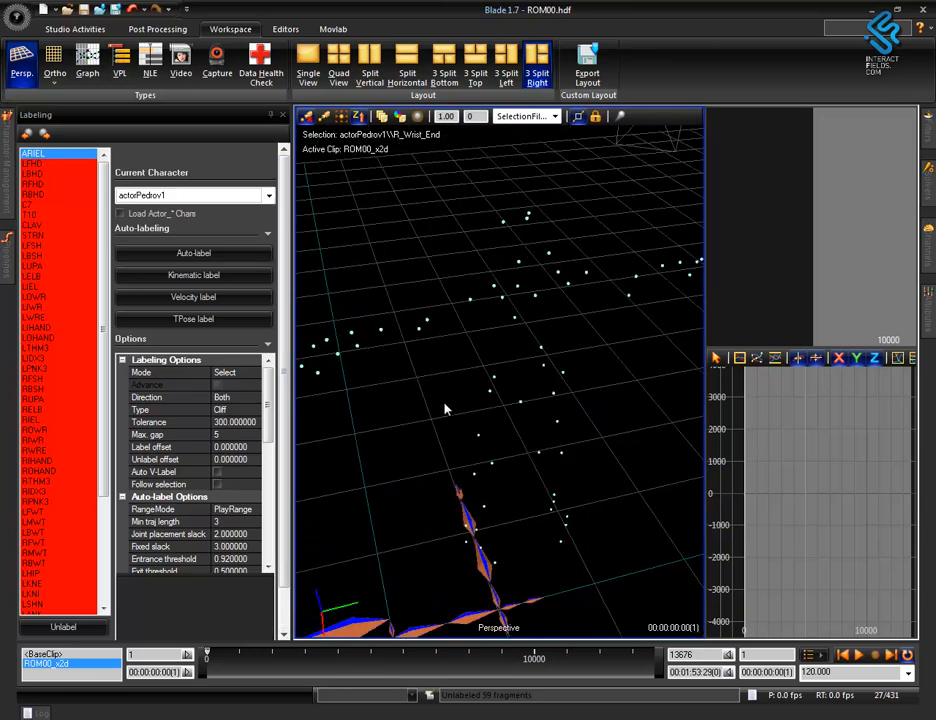
drag(614, 416, 600, 416)
mouse_move(598, 412)
right_down()
mouse_move(620, 395)
mouse_move(612, 428)
mouse_move(618, 397)
mouse_move(596, 414)
right_up()
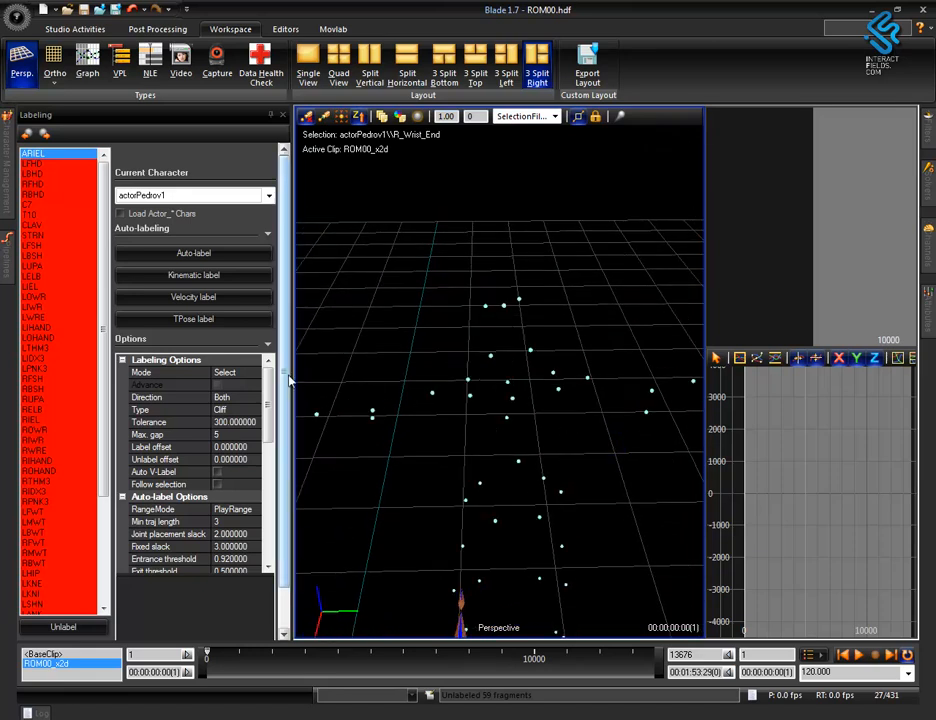
click(230, 373)
click(229, 386)
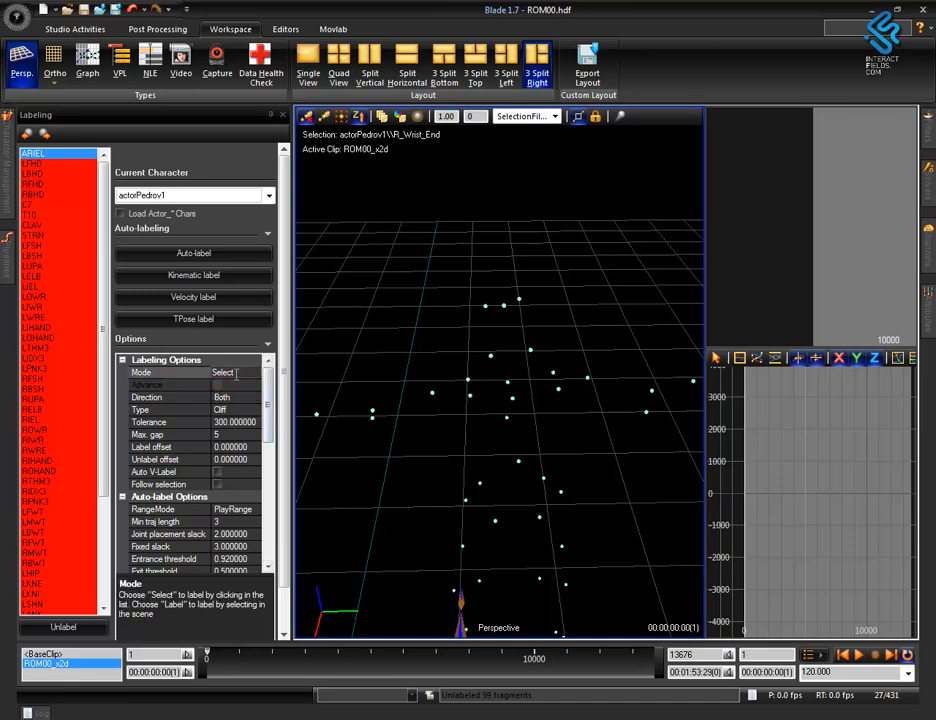
alt+right_drag(631, 466, 652, 338)
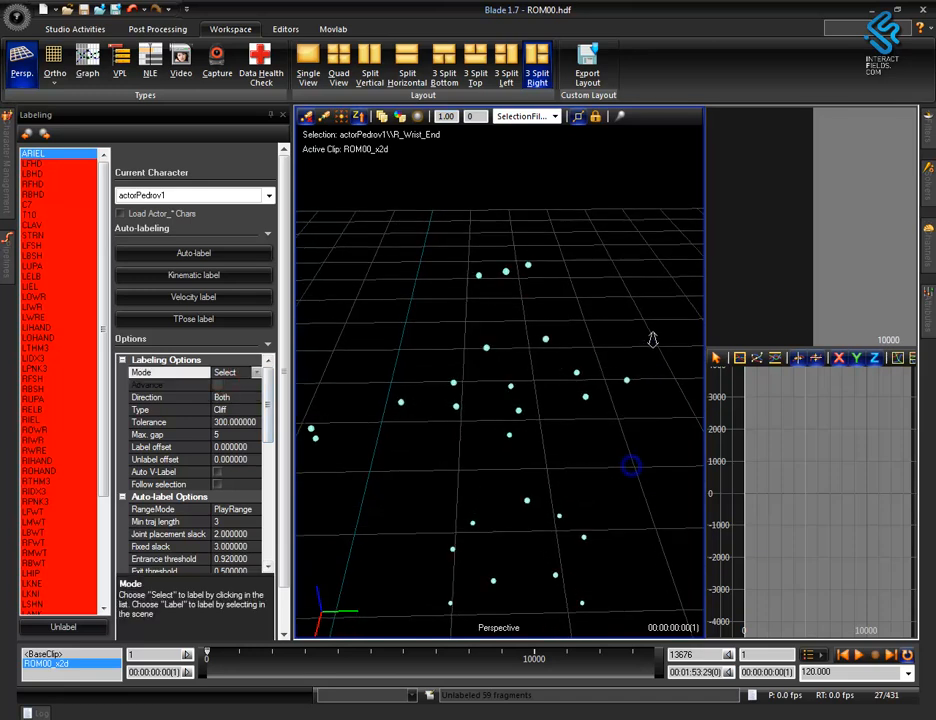
click(506, 271)
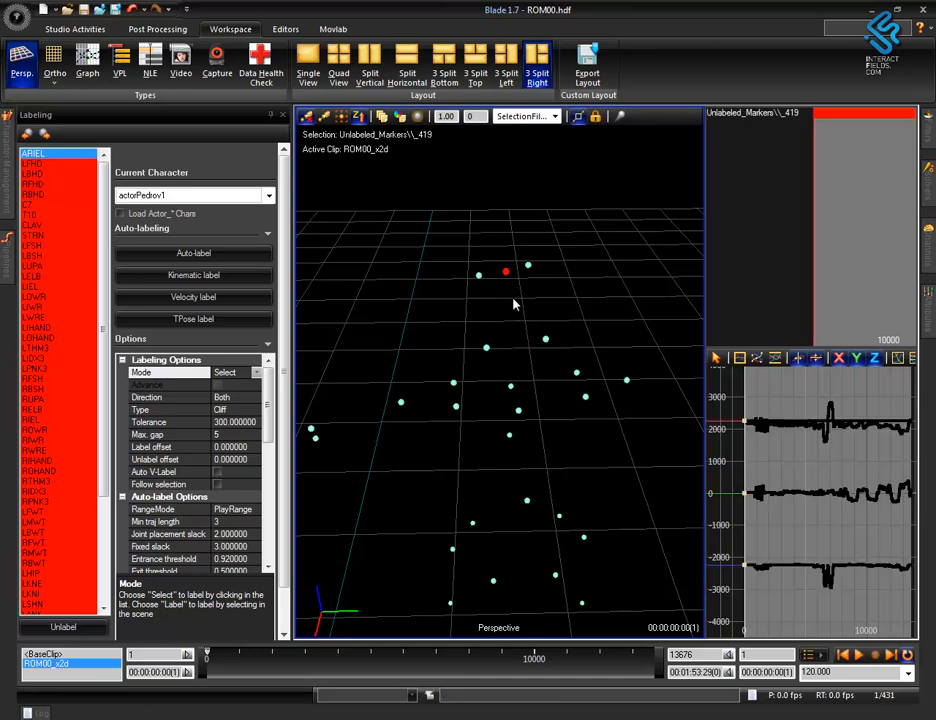
click(33, 155)
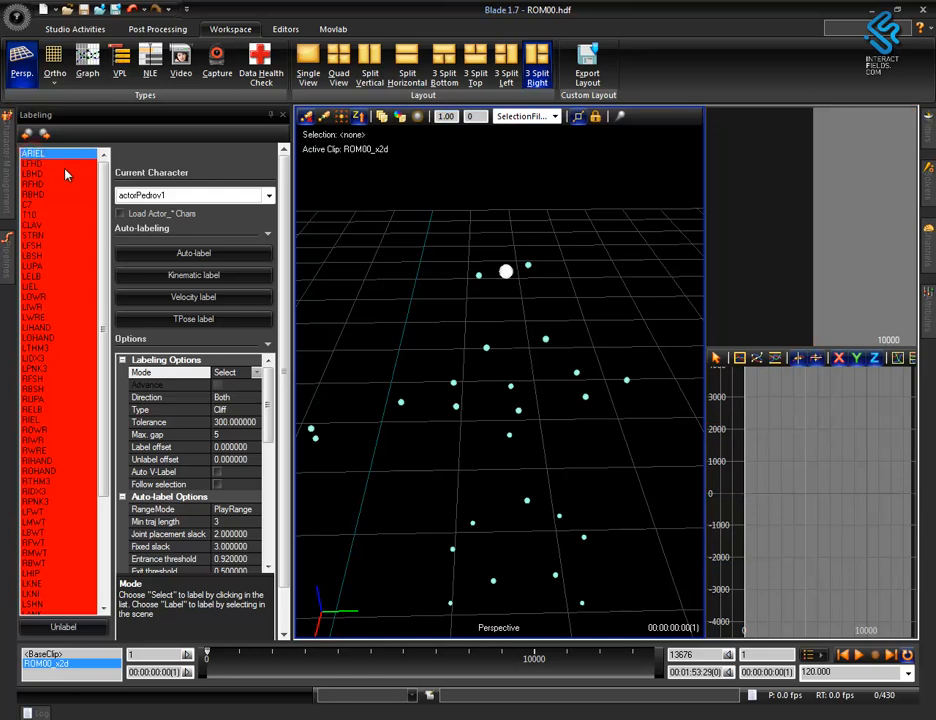
click(476, 270)
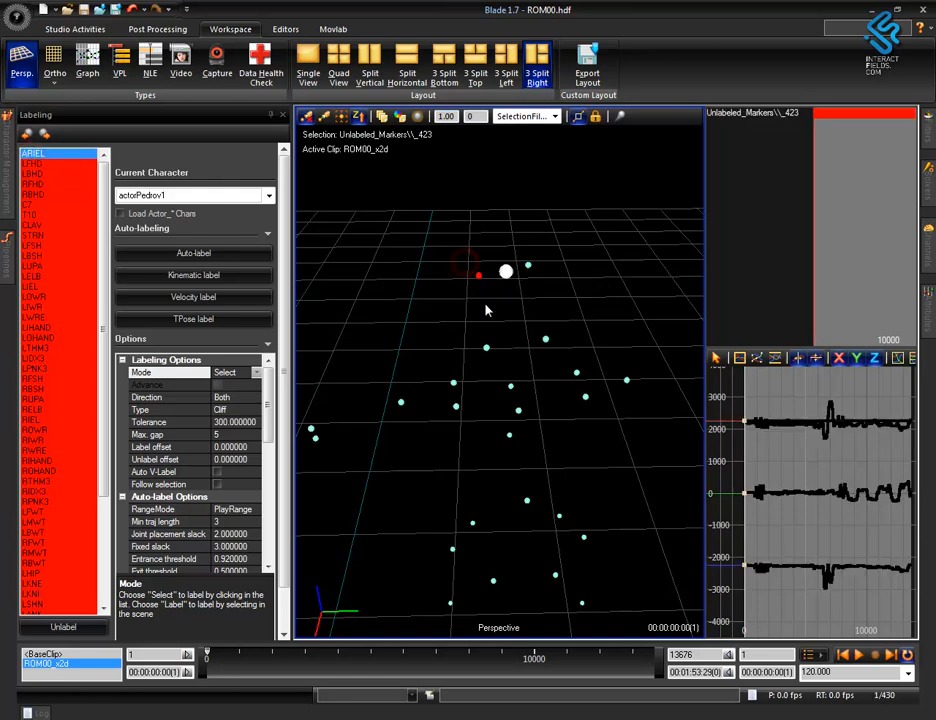
click(33, 164)
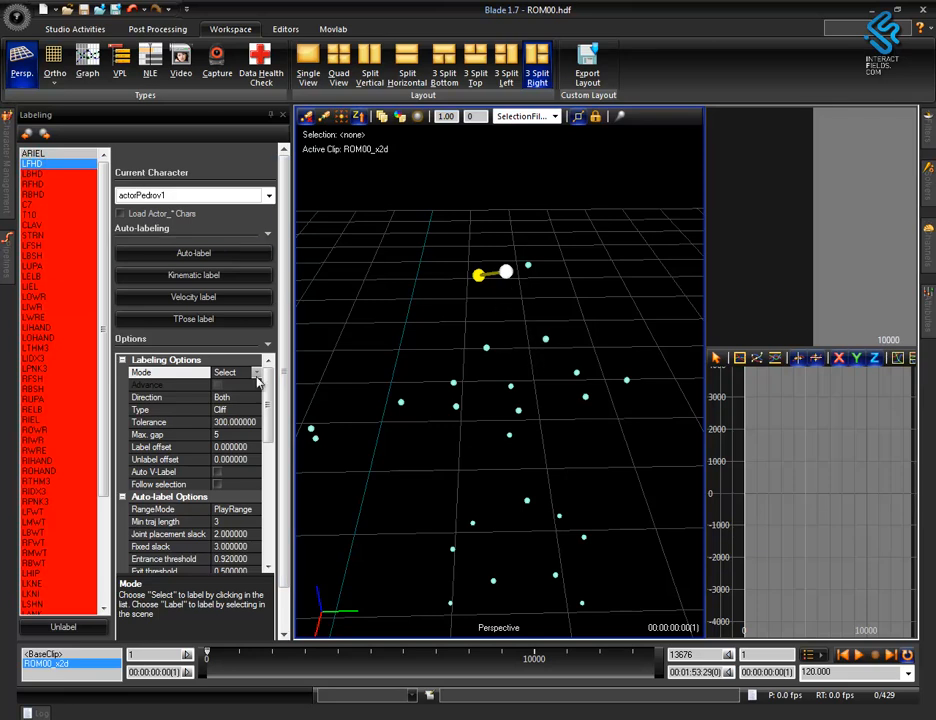
Step: Select the head markers, unlabel them, and clear the selection
drag(455, 215, 545, 307)
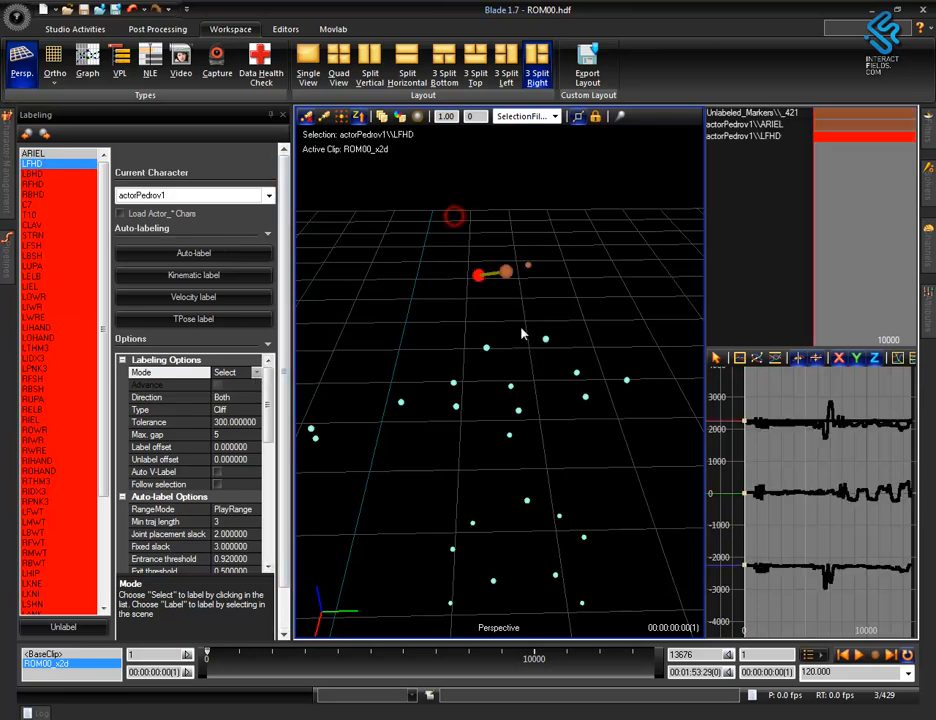
click(63, 627)
click(591, 266)
click(581, 219)
Step: Set the labeling Mode to Label with Advance off, and label the top head marker ARIEL and the left front one LFHD
click(258, 374)
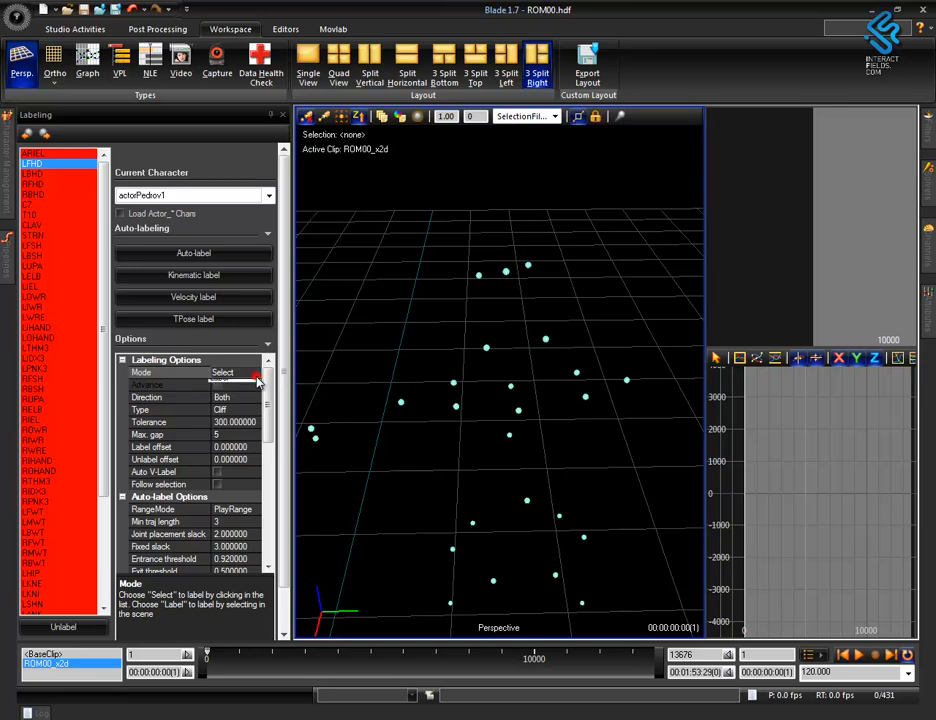
click(238, 396)
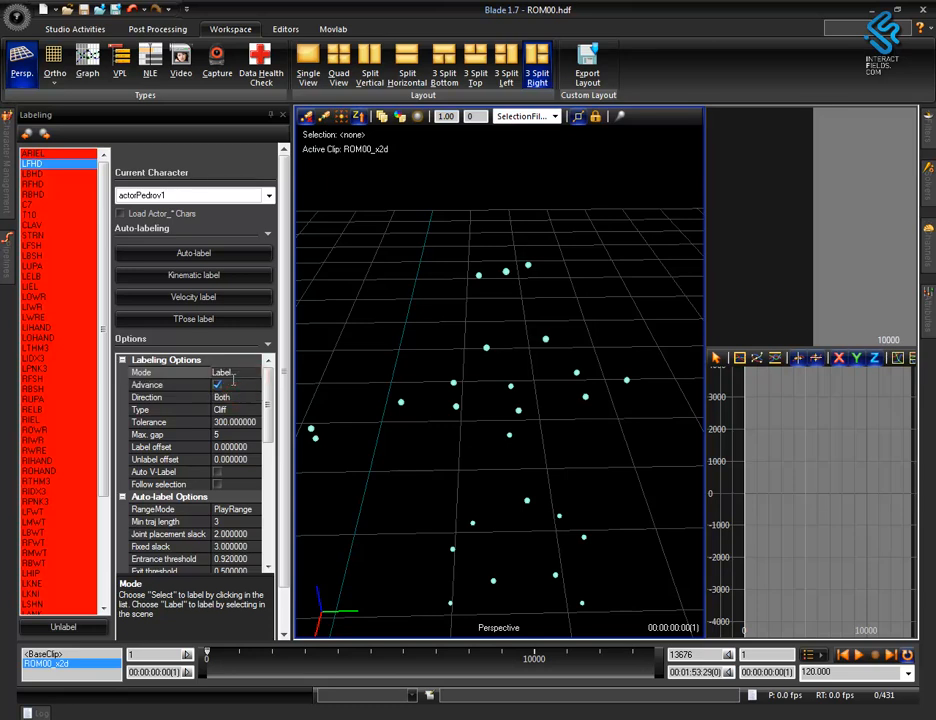
click(218, 385)
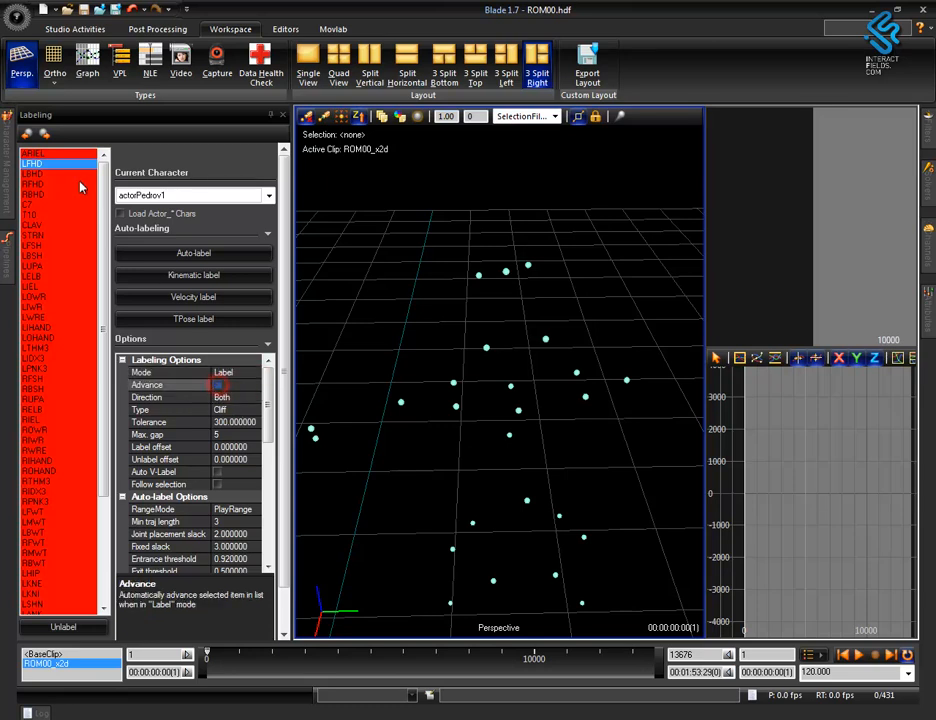
click(55, 154)
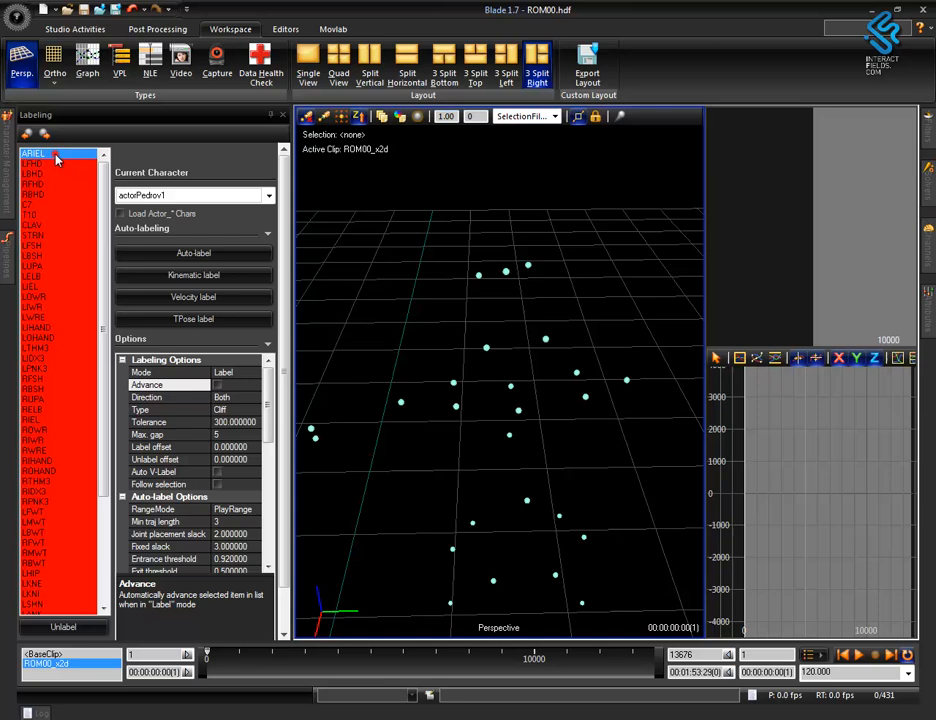
click(506, 271)
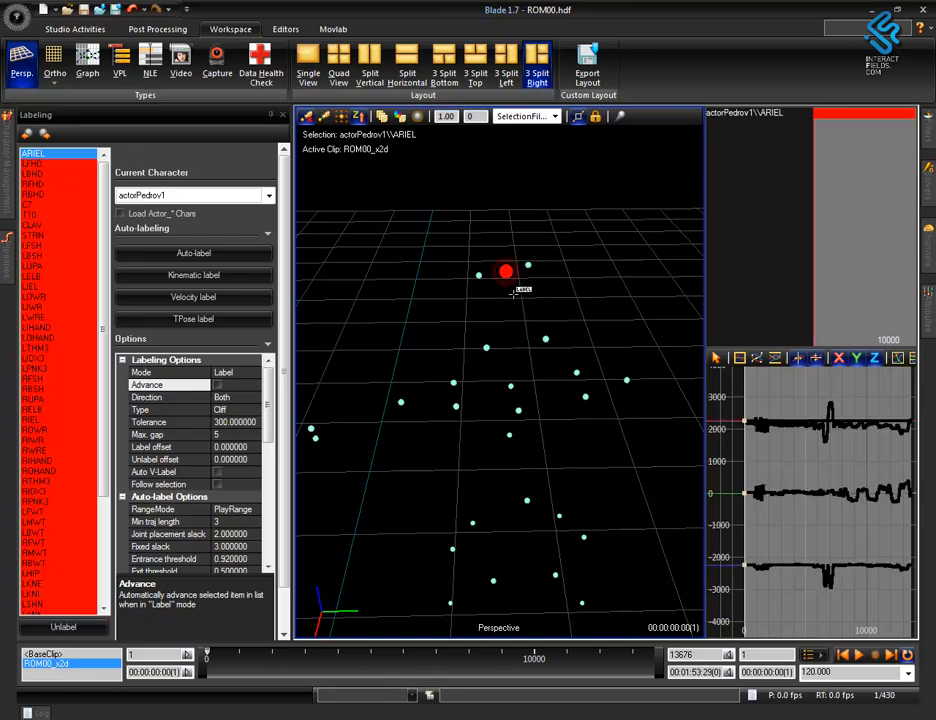
alt+drag(512, 323, 547, 326)
click(33, 163)
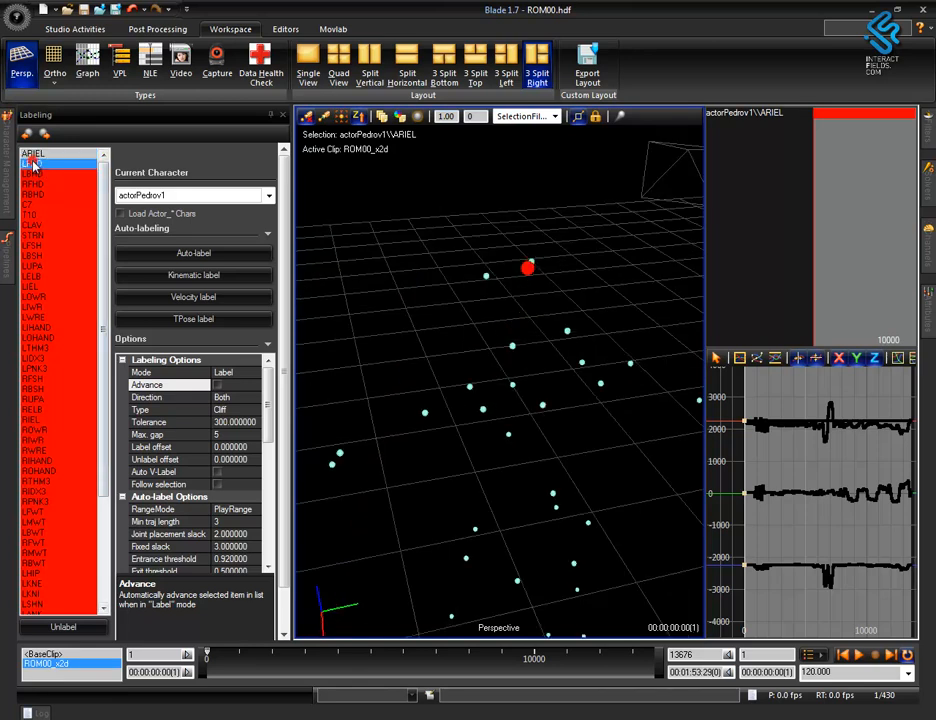
click(488, 277)
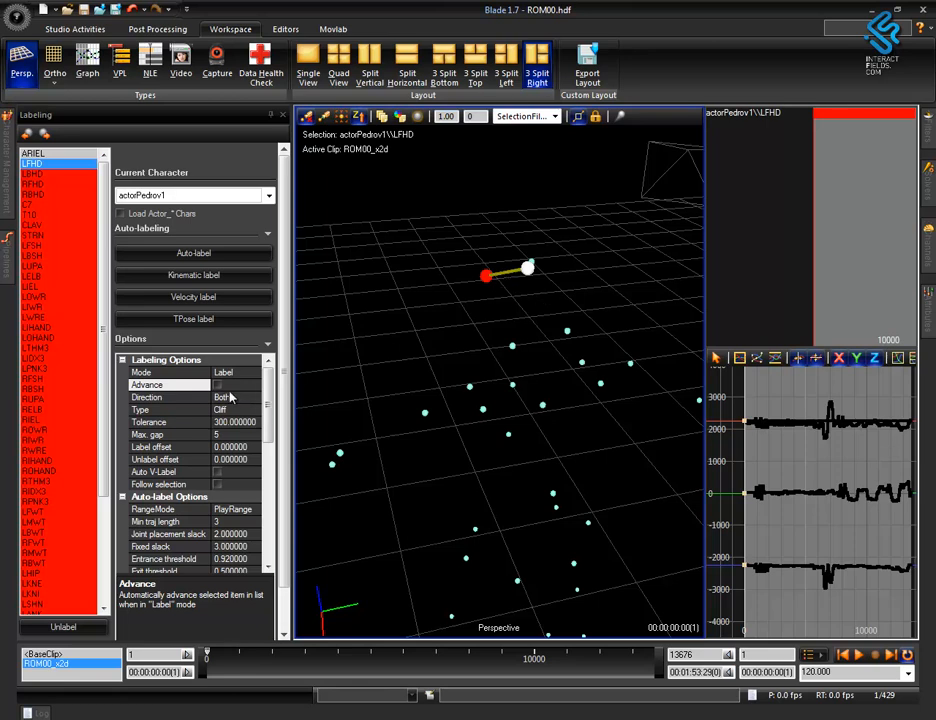
Step: Turn Advance on and, starting from LBHD, label the remaining head and neck markers LBHD, RFHD, RBHD and C7
click(218, 386)
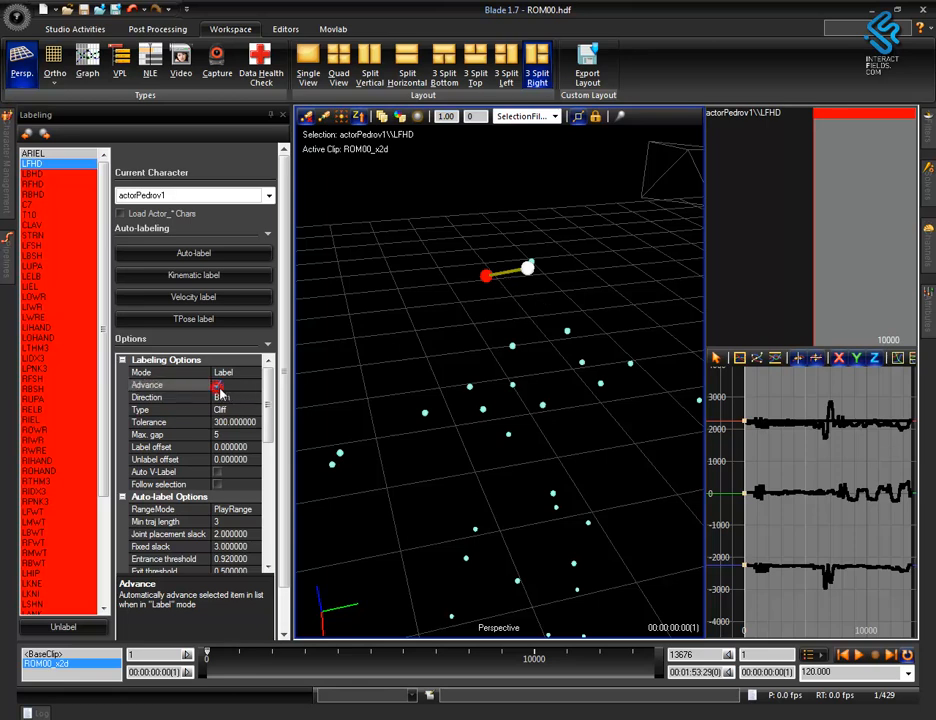
click(46, 173)
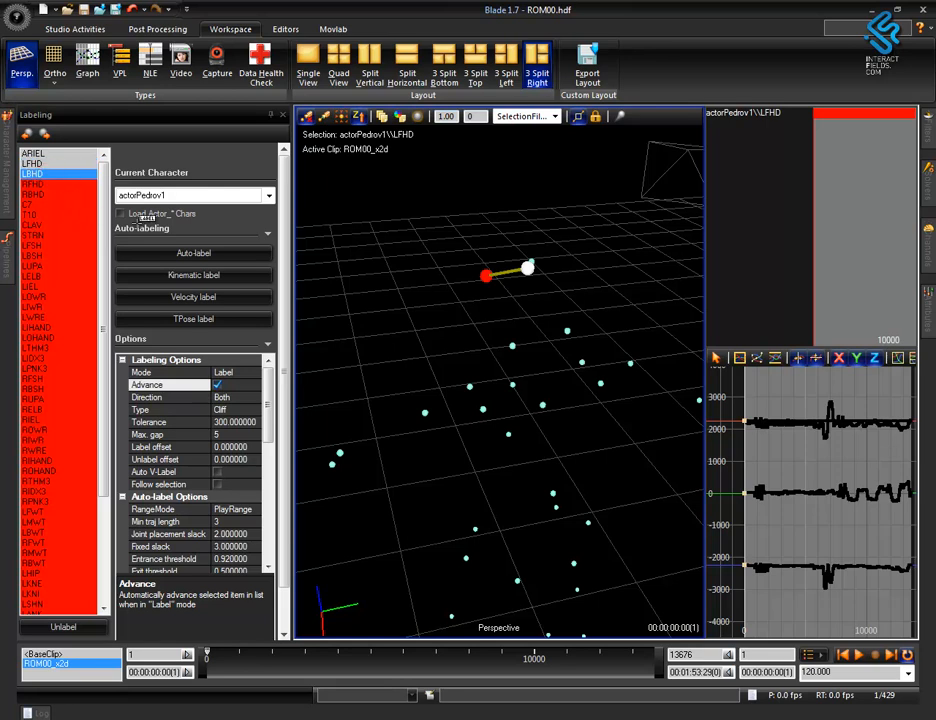
alt+drag(615, 280, 588, 282)
alt+drag(533, 320, 527, 320)
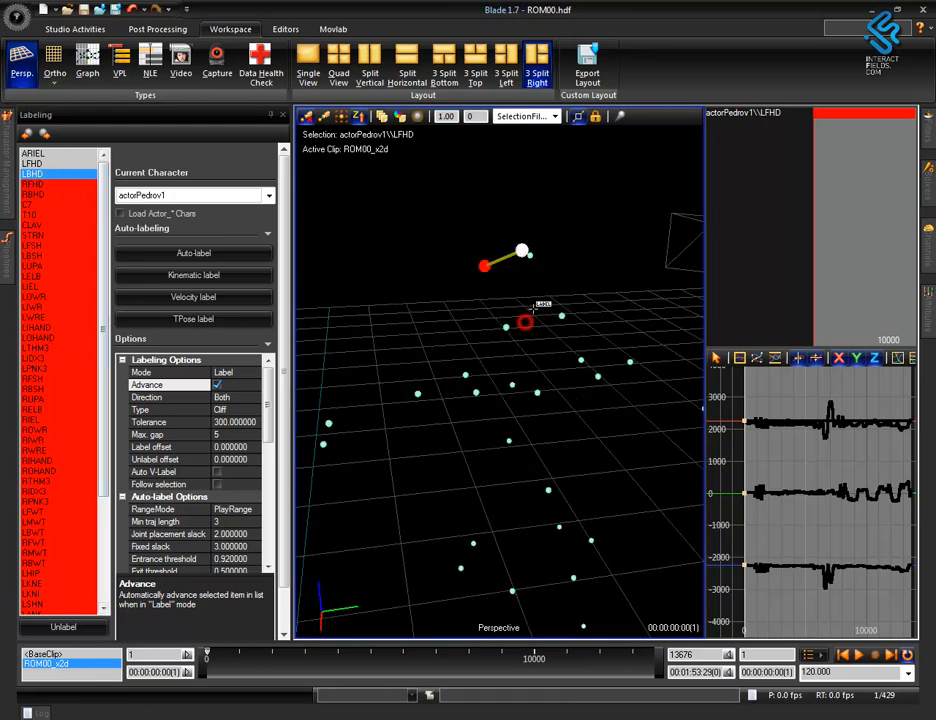
click(507, 322)
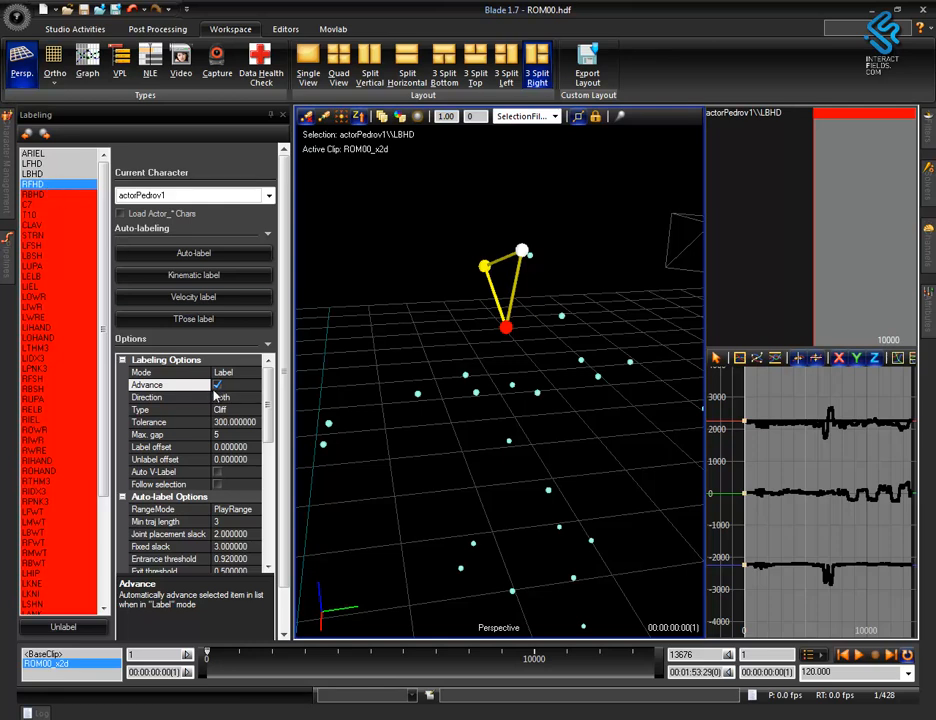
alt+drag(611, 310, 585, 311)
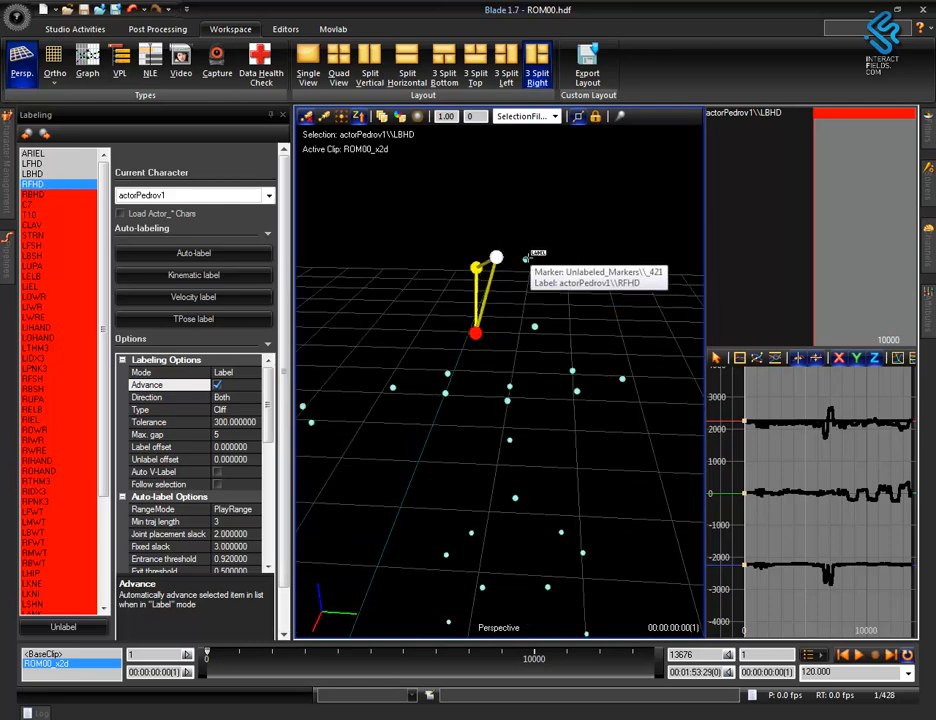
click(526, 258)
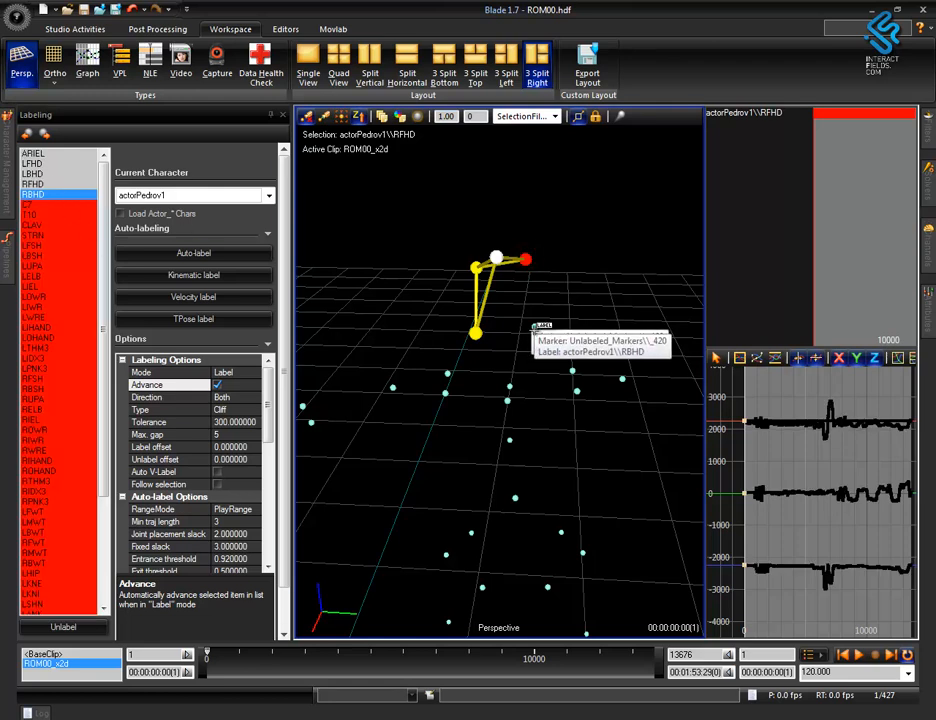
click(535, 326)
alt+drag(597, 455, 568, 455)
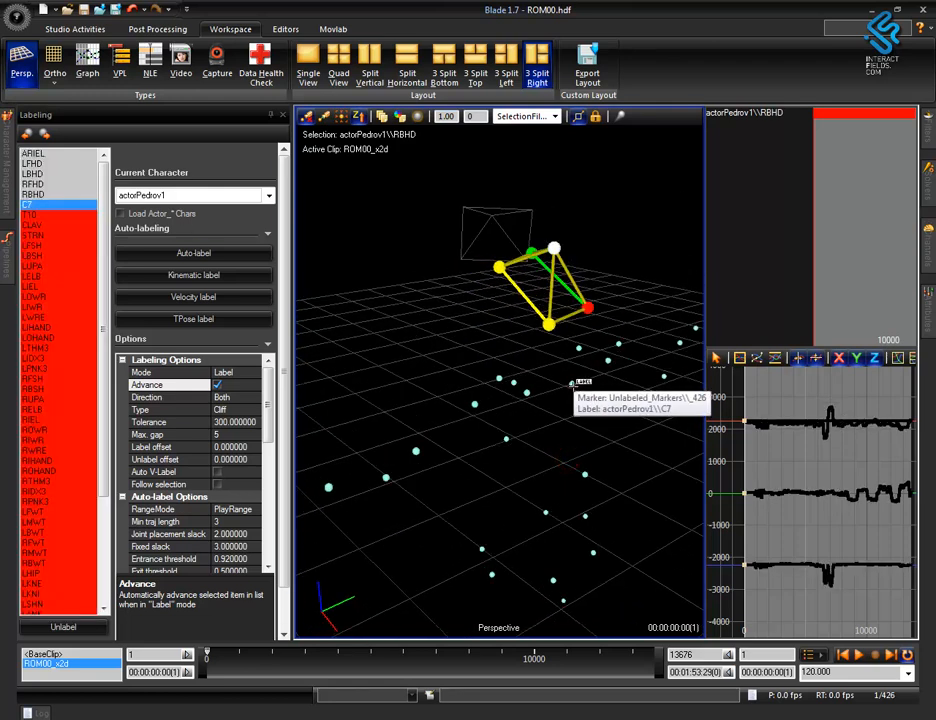
click(572, 383)
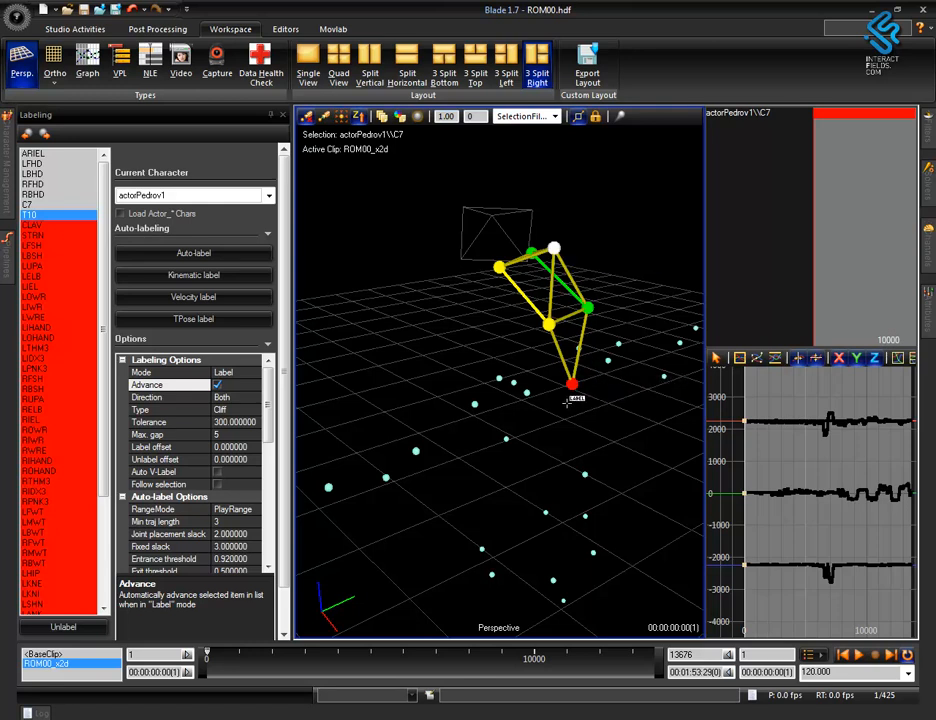
Step: Unlabel the head and neck markers, make ARIEL the current label again, and clear the selection
click(619, 445)
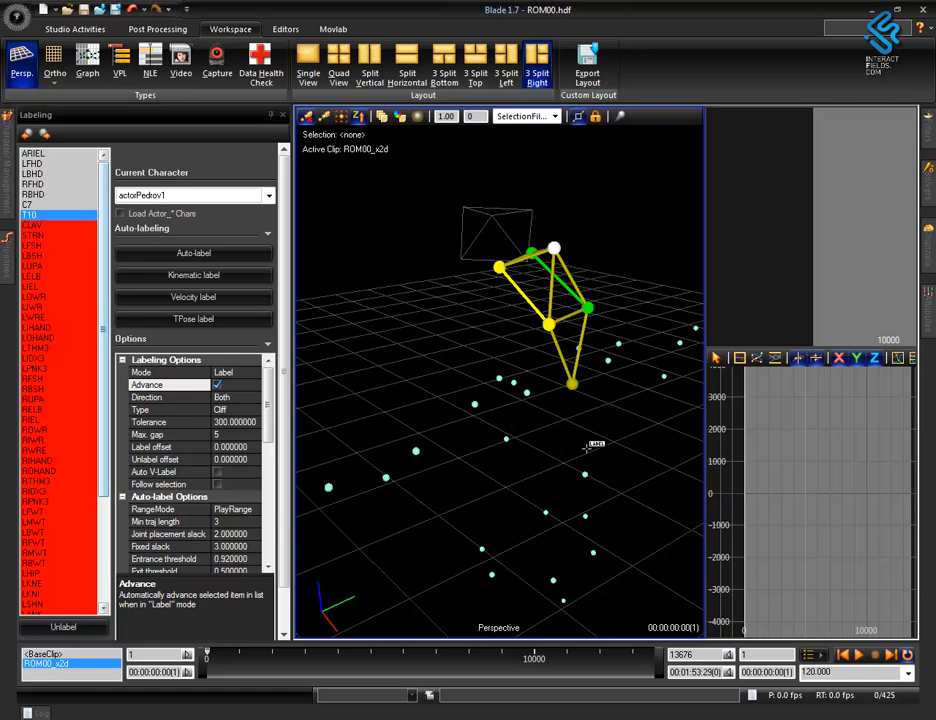
drag(425, 214, 663, 441)
click(63, 627)
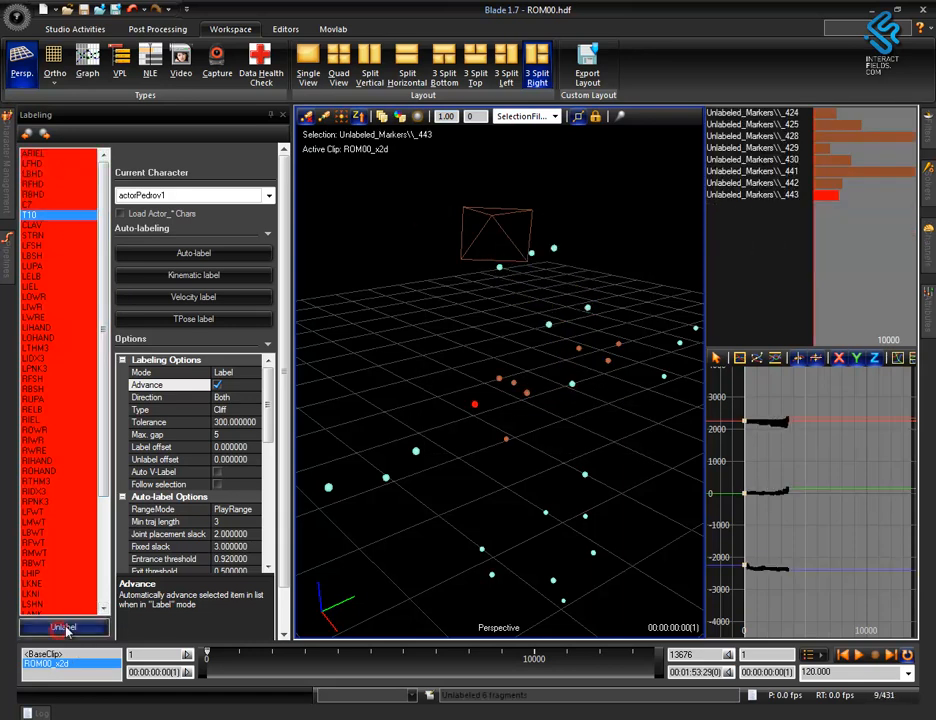
click(30, 154)
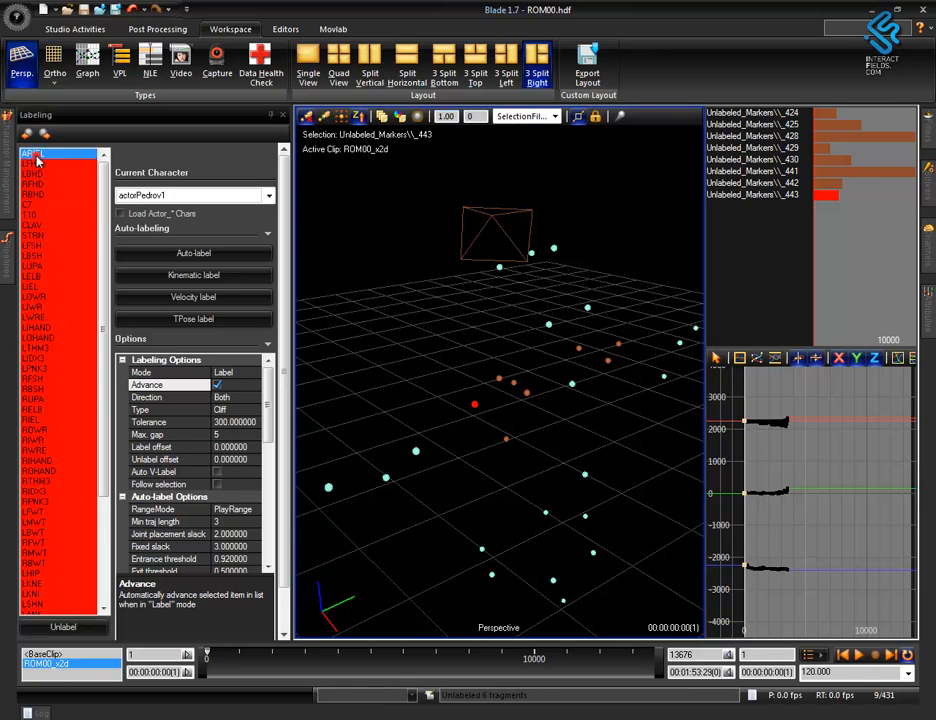
click(633, 435)
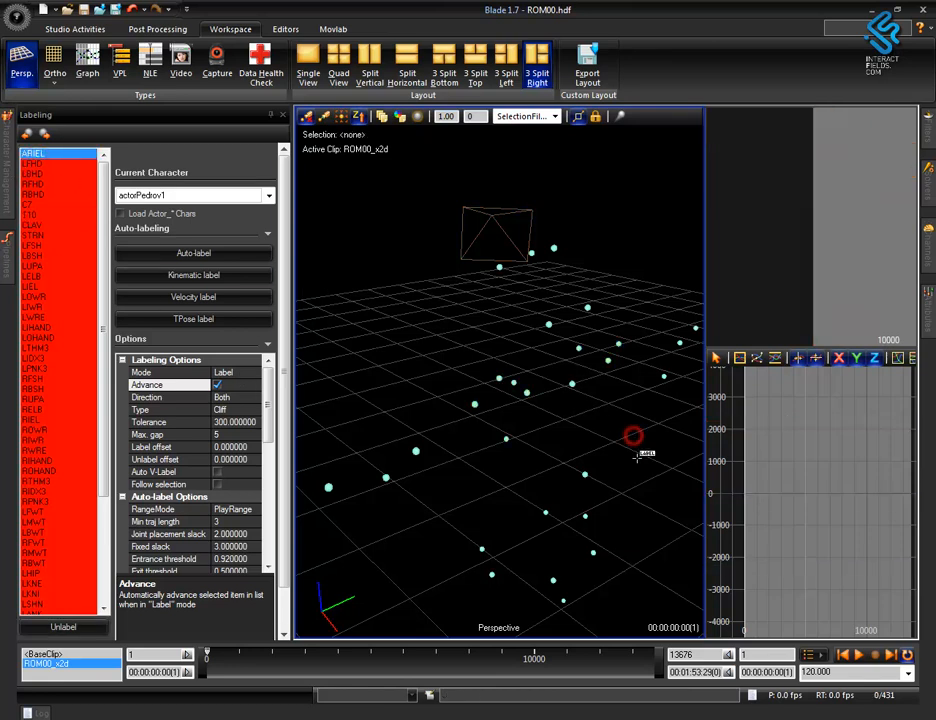
alt+right_drag(645, 455, 648, 527)
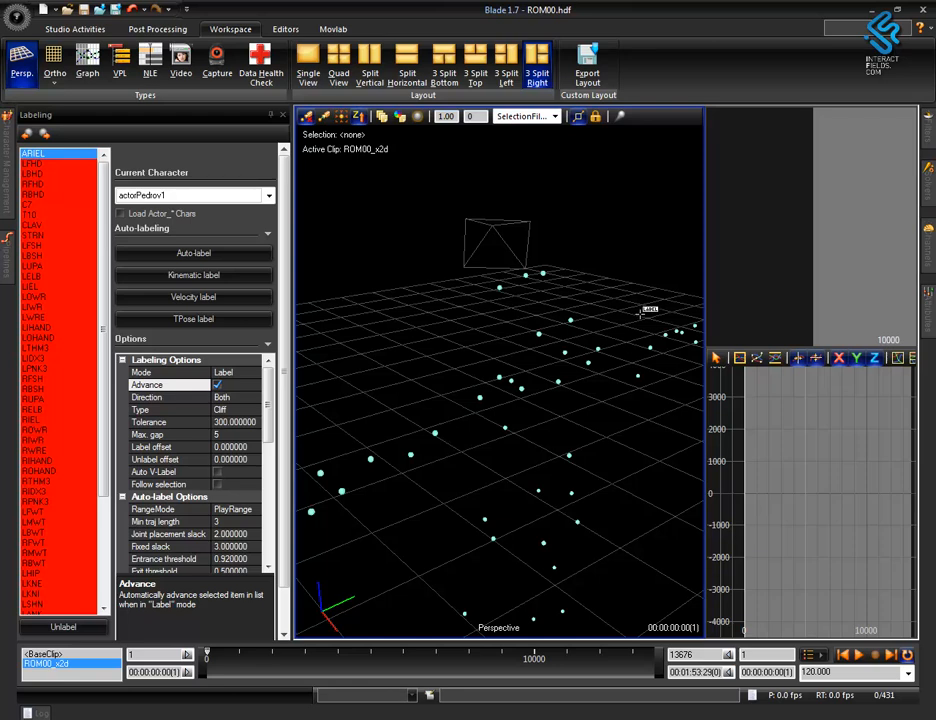
alt+drag(643, 466, 594, 503)
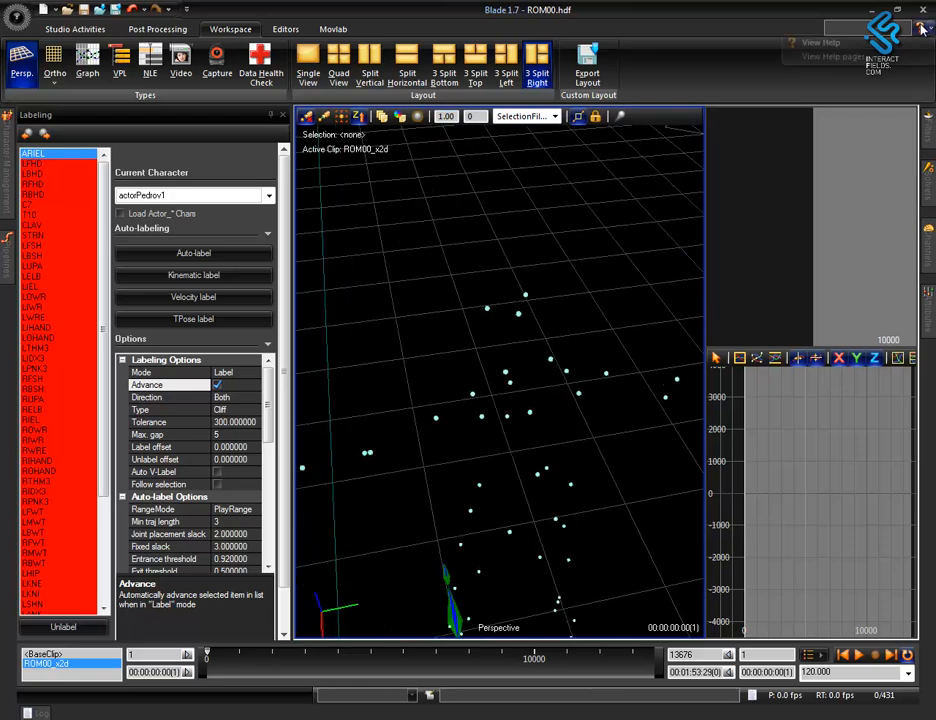
Step: Search the Blade help for "place markers" and open the topic Place Markers on an Actor
click(919, 29)
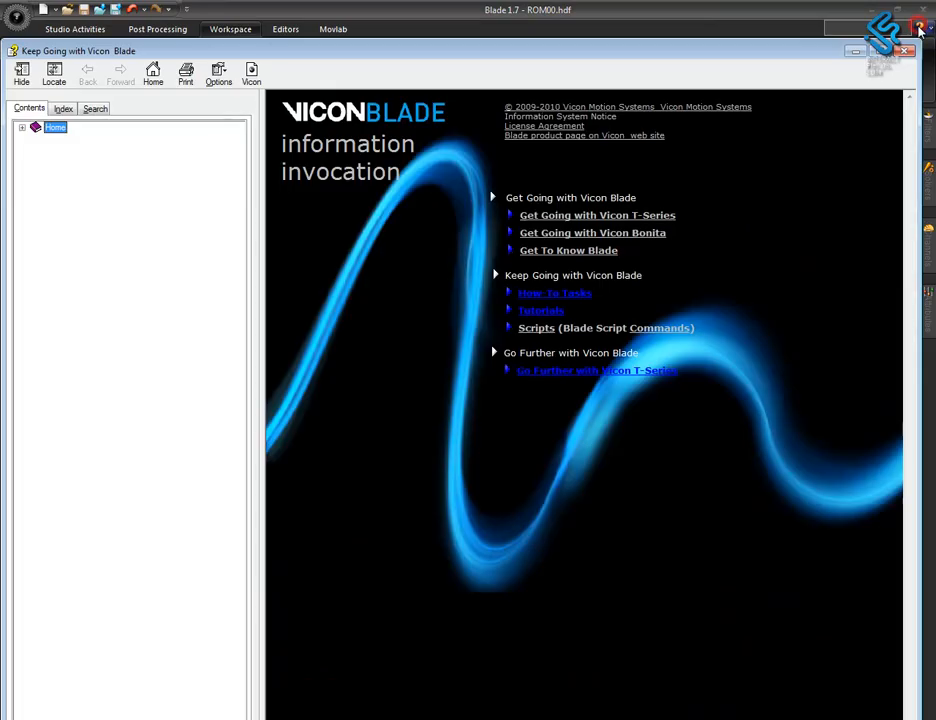
click(93, 109)
click(65, 147)
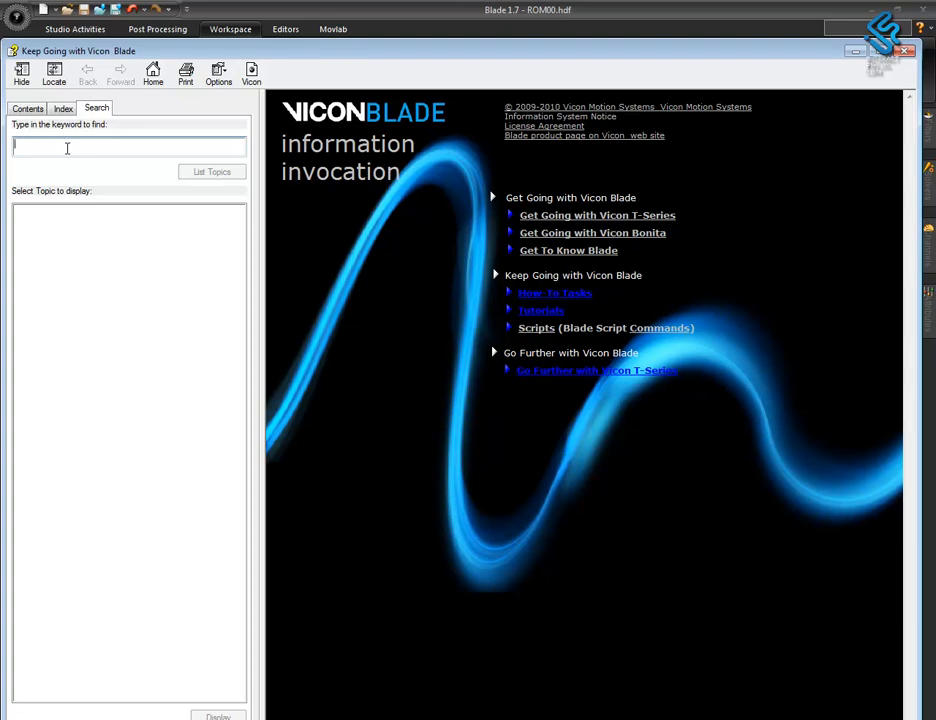
text(place markers)
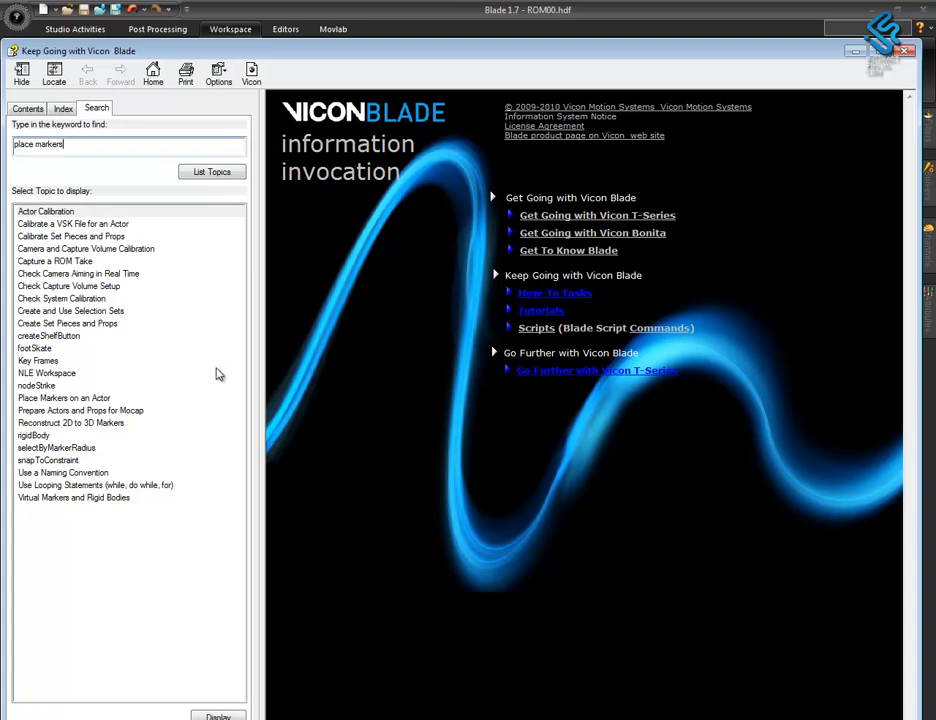
double_click(95, 399)
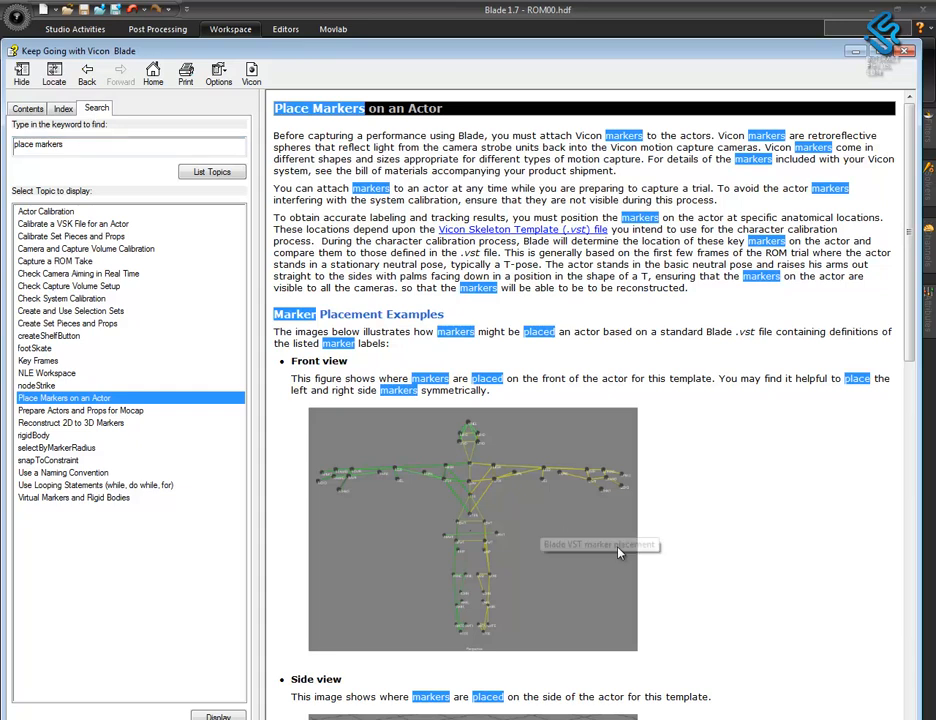
Step: Copy the side-view marker placement image from the help topic and paste it into a new Photoshop document
drag(909, 331, 905, 486)
right_click(452, 481)
click(494, 485)
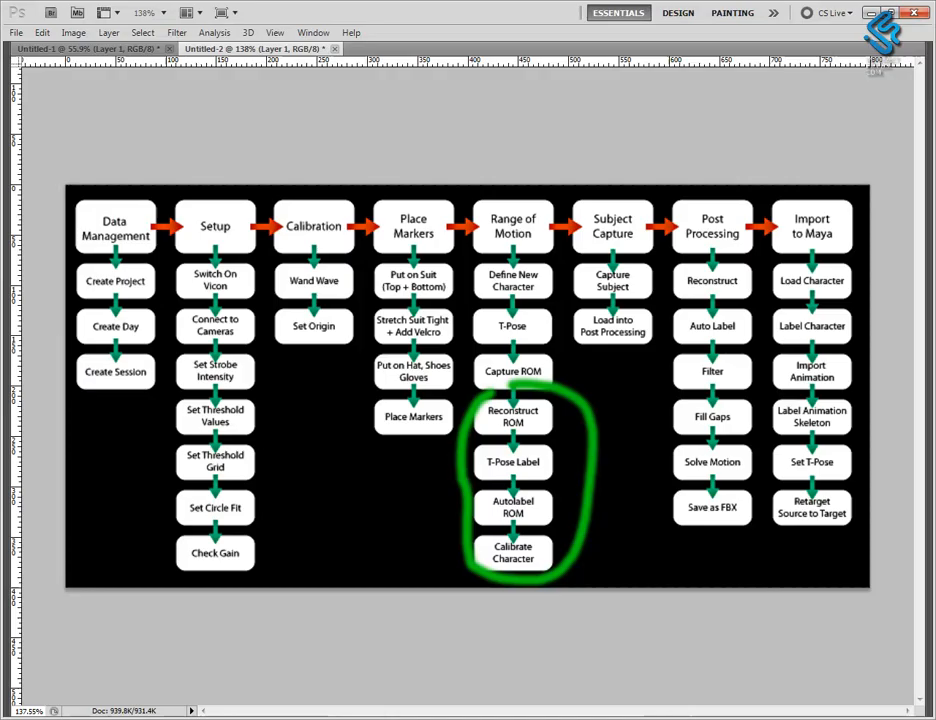
click(16, 32)
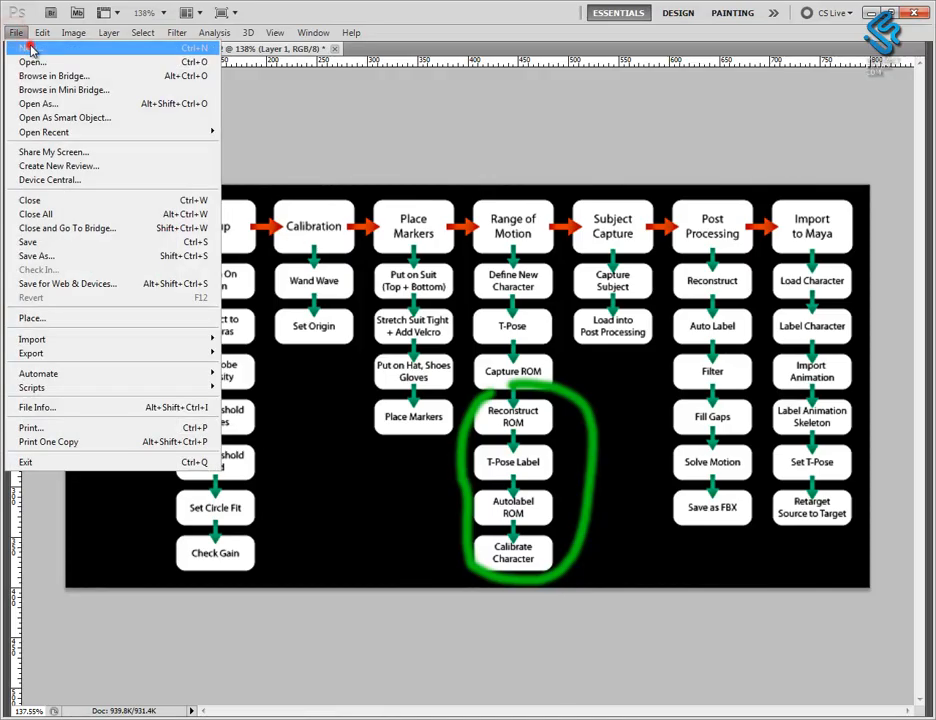
click(20, 44)
click(609, 191)
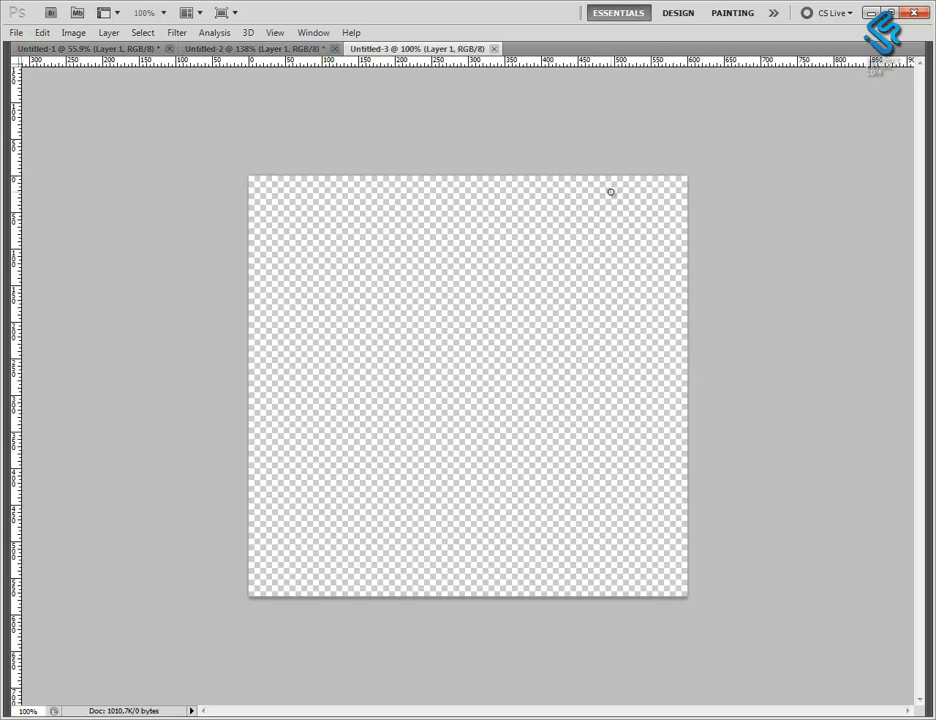
key(ctrl+v)
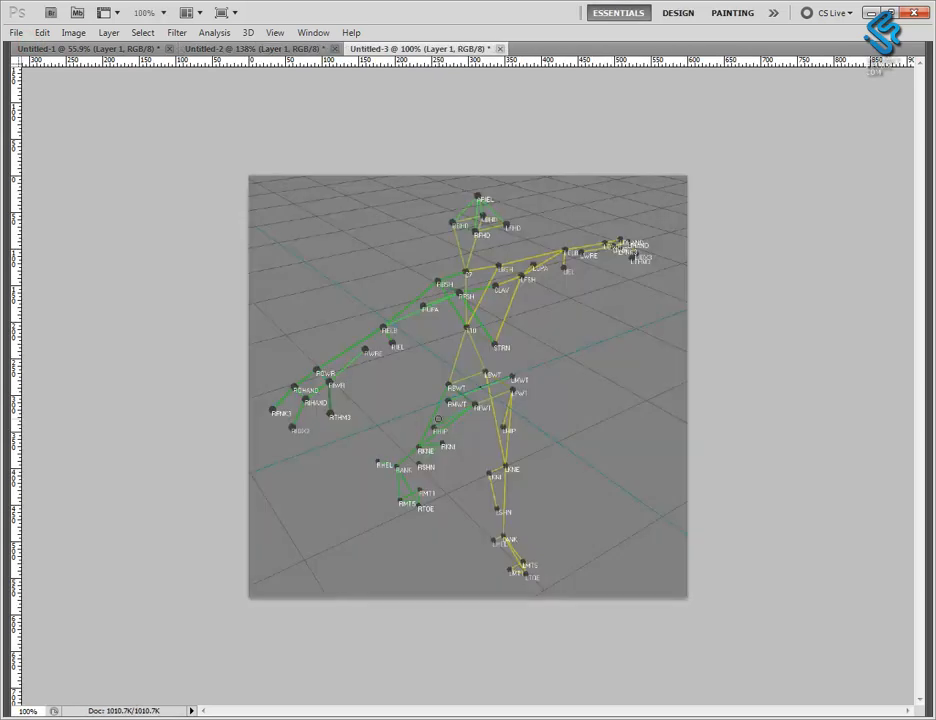
Step: Enlarge the pasted diagram around the head and torso labels, and close the Blade help window
key(Tab)
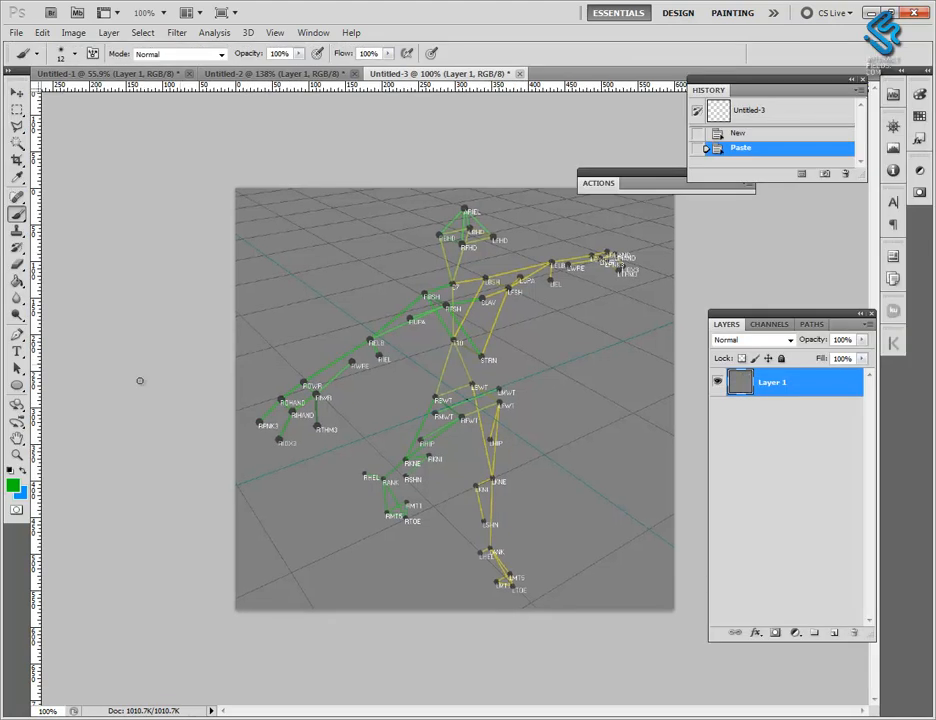
click(17, 455)
drag(535, 392, 564, 311)
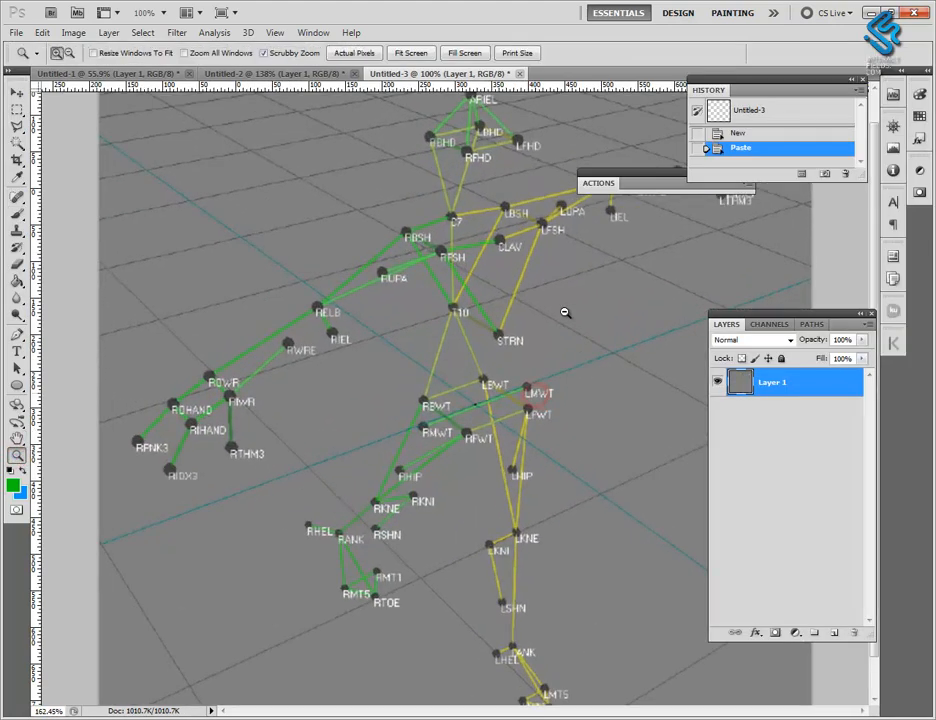
key(Tab)
drag(551, 257, 551, 384)
drag(516, 315, 495, 168)
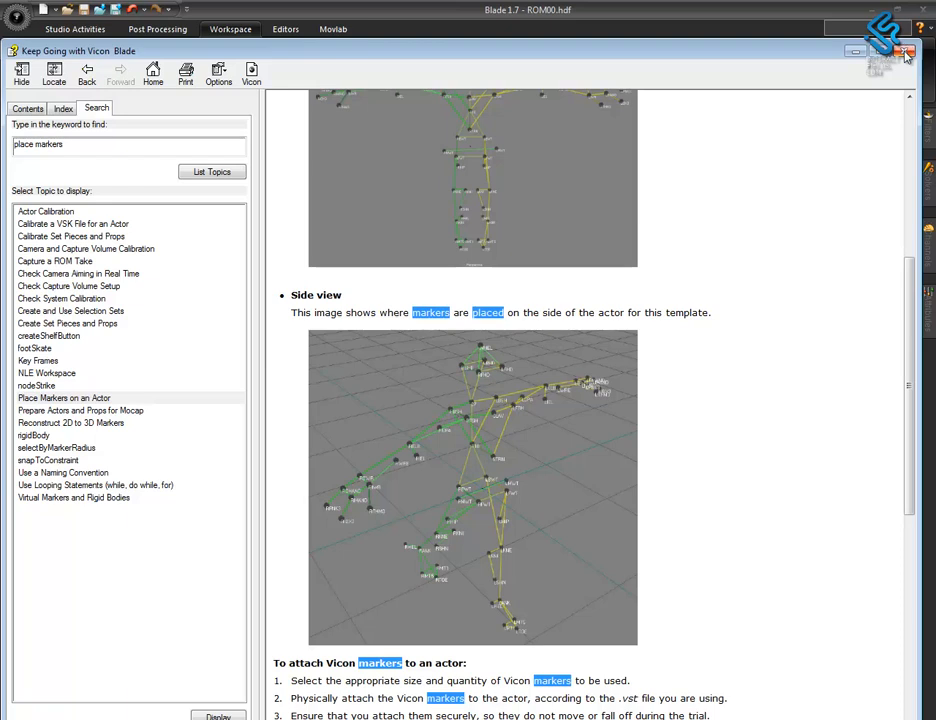
click(905, 52)
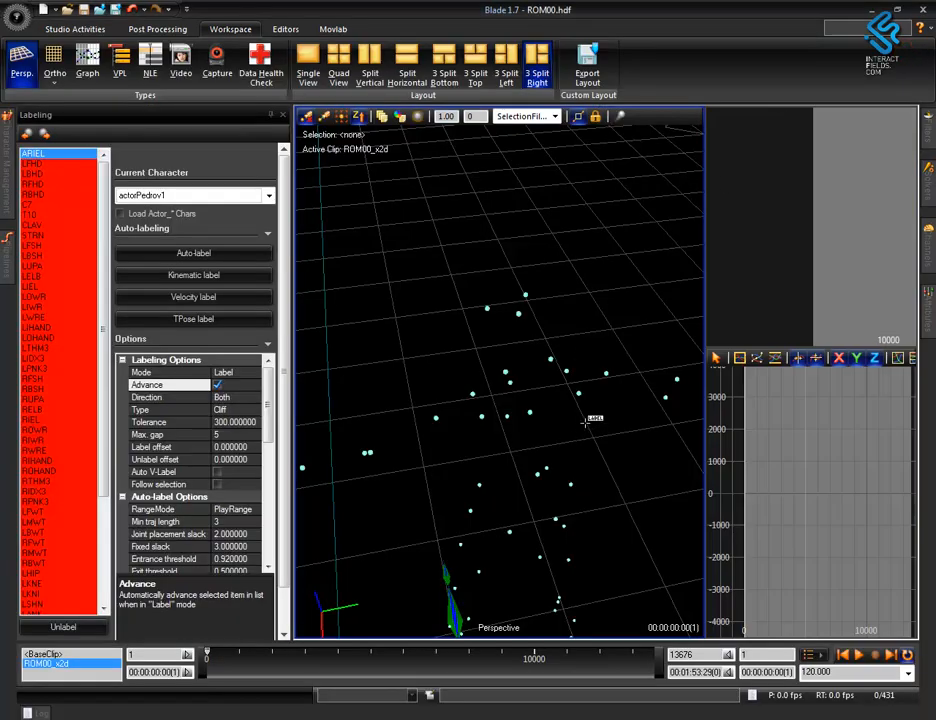
Step: Following the Photoshop diagram, label the five head markers in Blade as ARIEL, LFHD, LBHD, RFHD and RBHD
drag(607, 505, 630, 498)
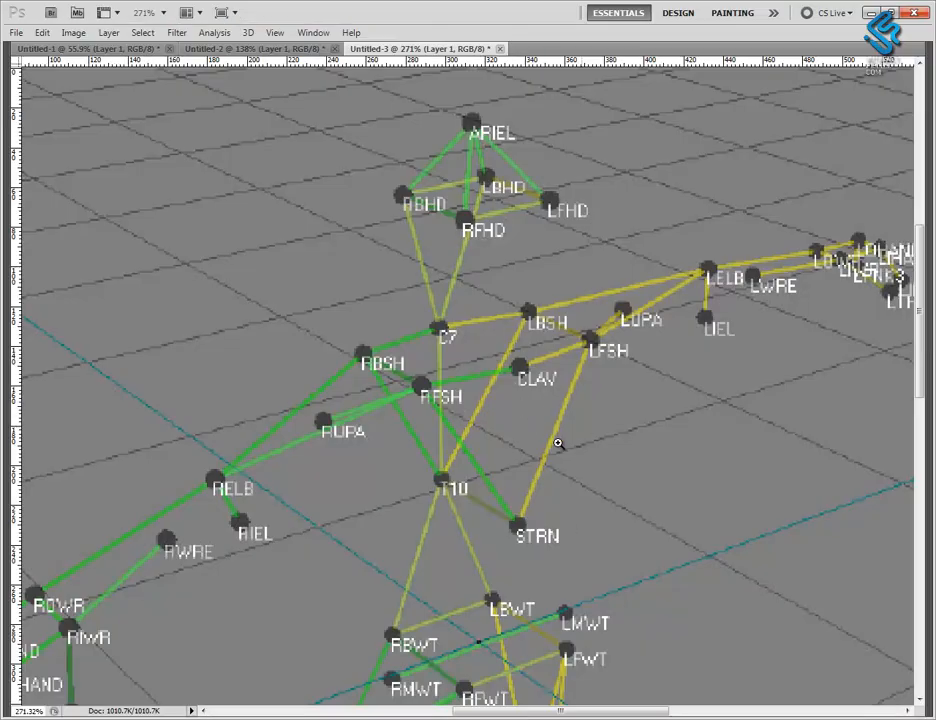
drag(339, 515, 505, 352)
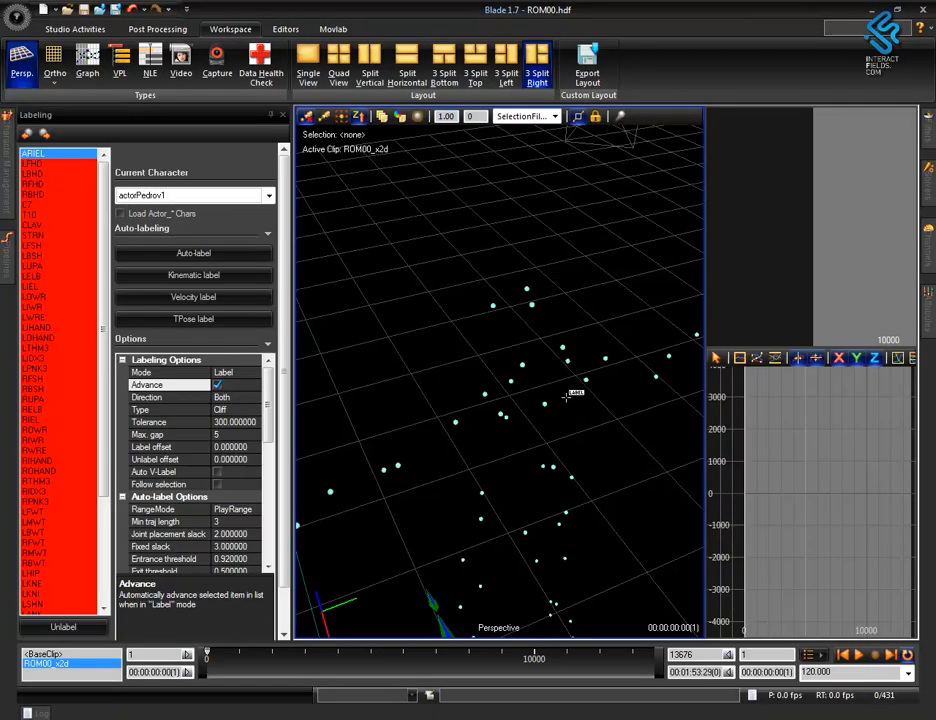
drag(596, 495, 641, 374)
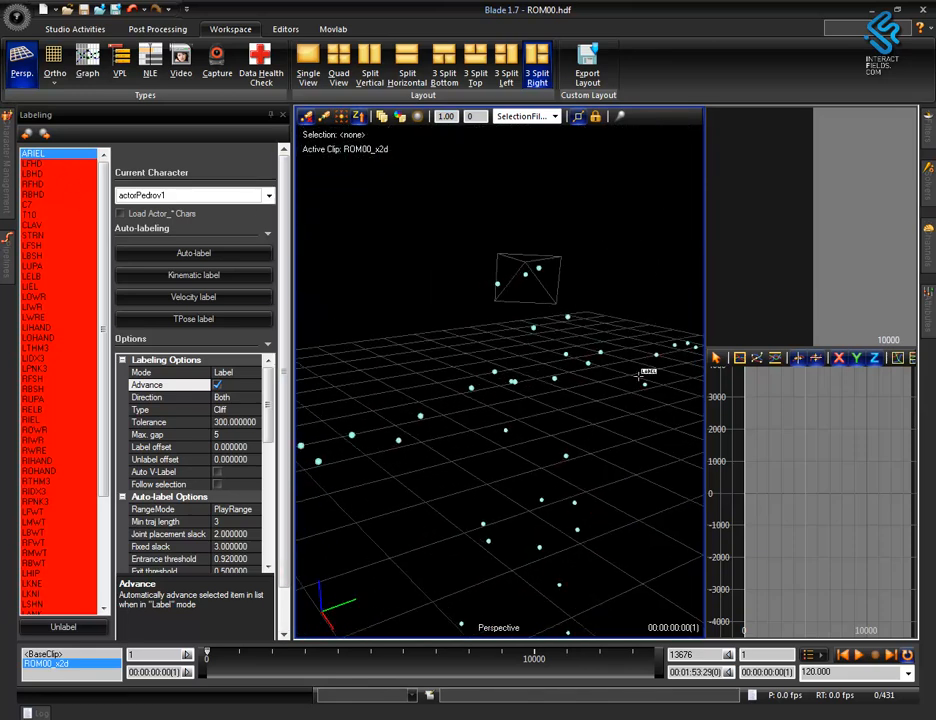
click(540, 269)
drag(592, 348, 614, 317)
click(494, 295)
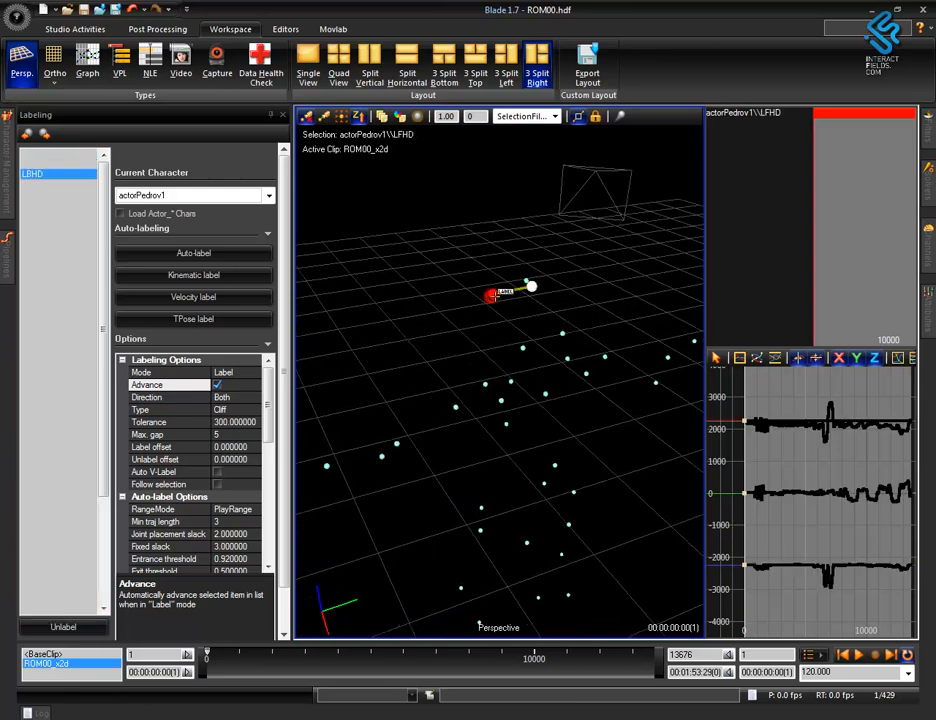
click(522, 348)
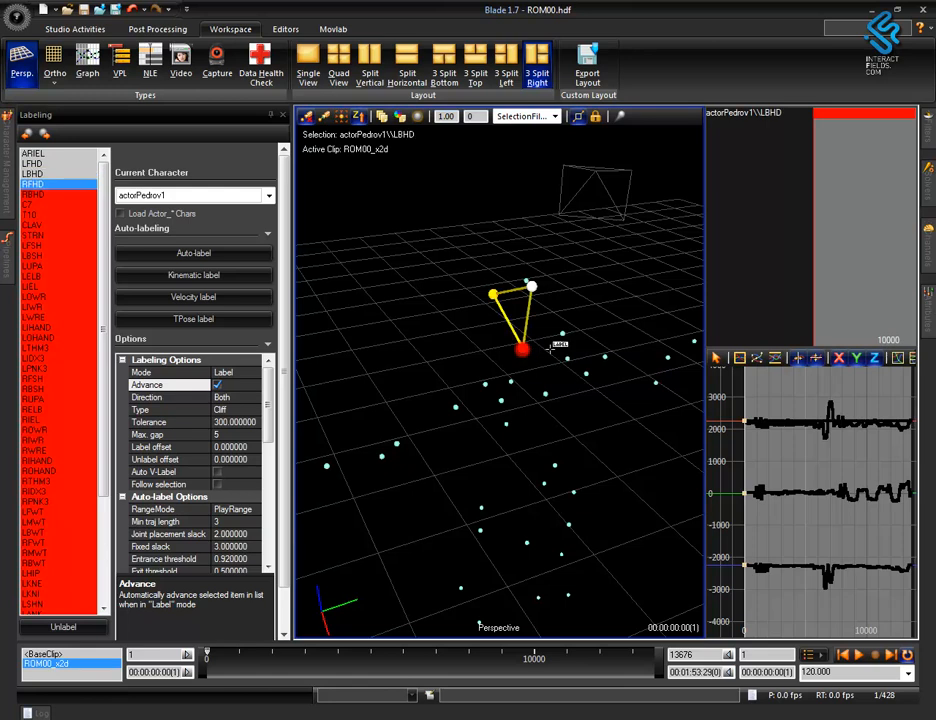
mouse_move(604, 447)
mouse_down()
mouse_move(577, 449)
mouse_move(566, 332)
mouse_up()
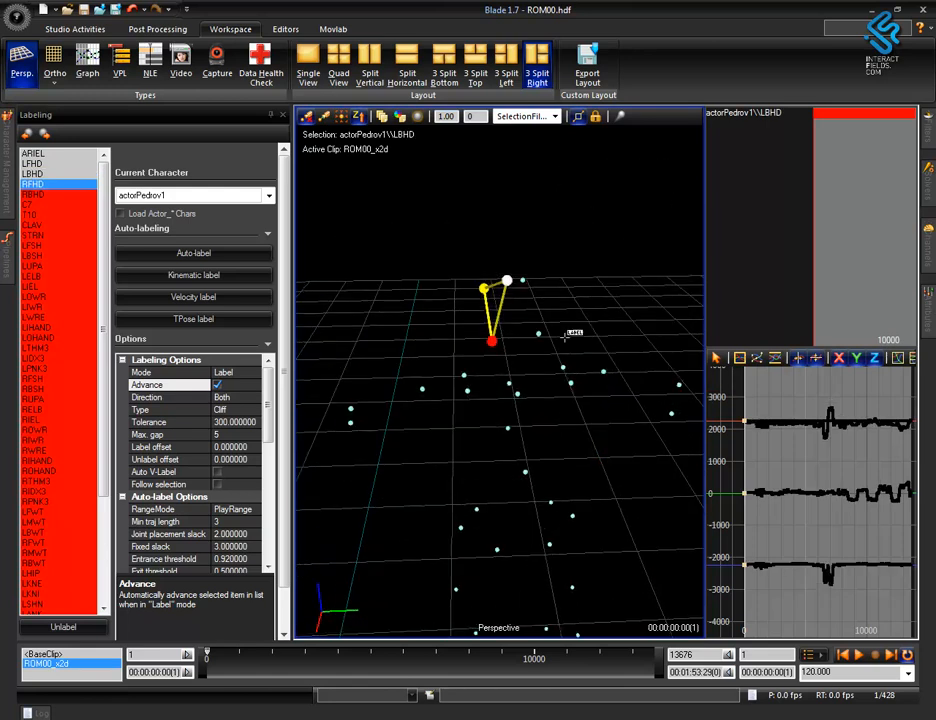
click(526, 282)
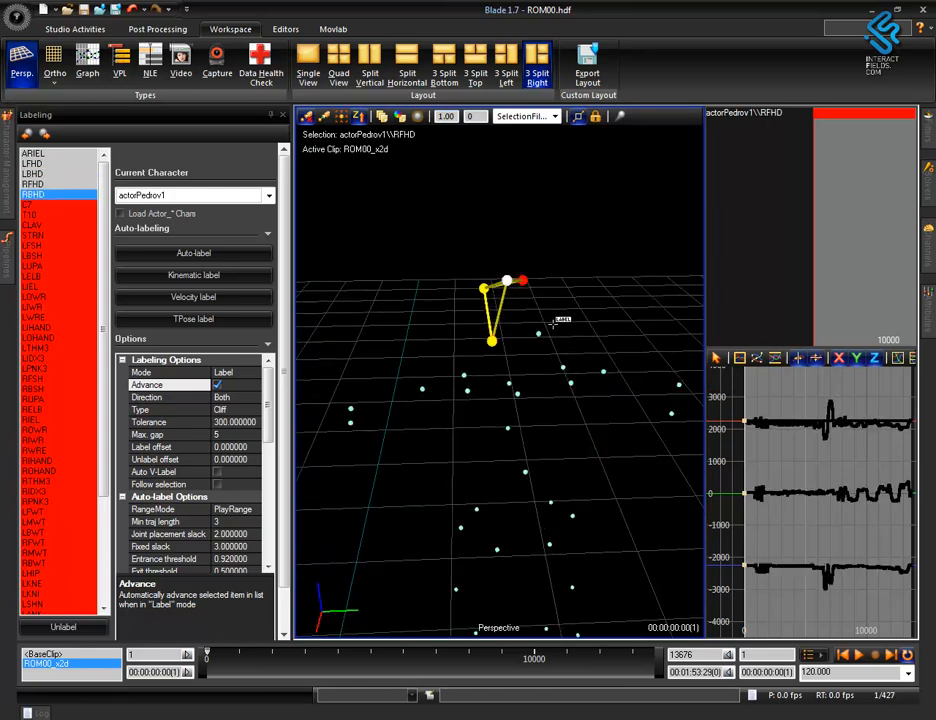
click(540, 334)
Step: Label the back markers C7 and T10, and the chest markers CLAV and STRN
mouse_move(648, 490)
mouse_down()
mouse_move(672, 479)
mouse_move(687, 495)
mouse_move(677, 485)
mouse_up()
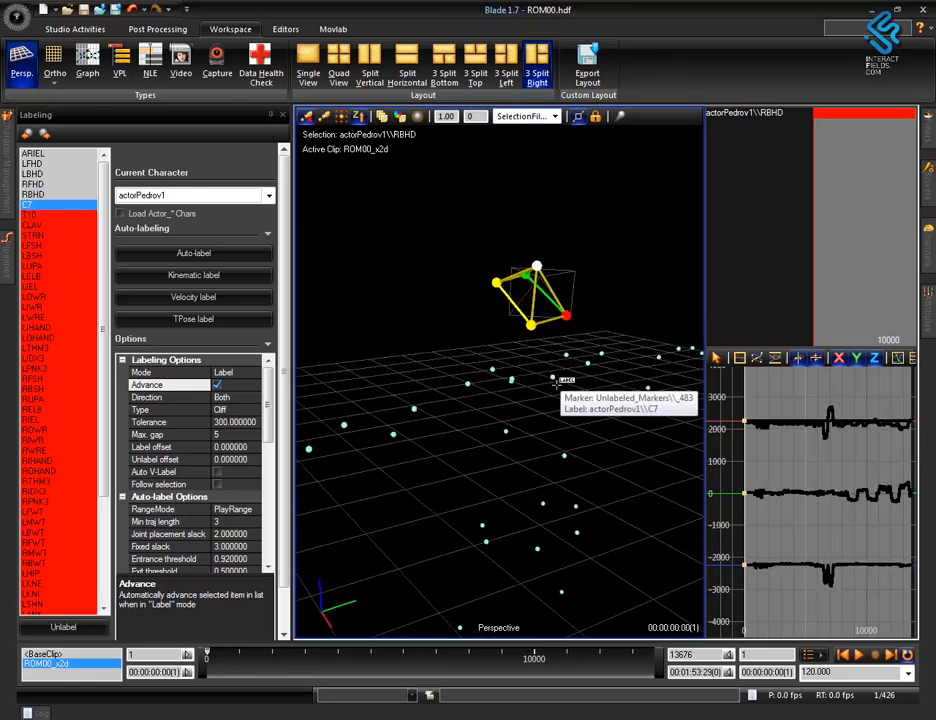
click(553, 381)
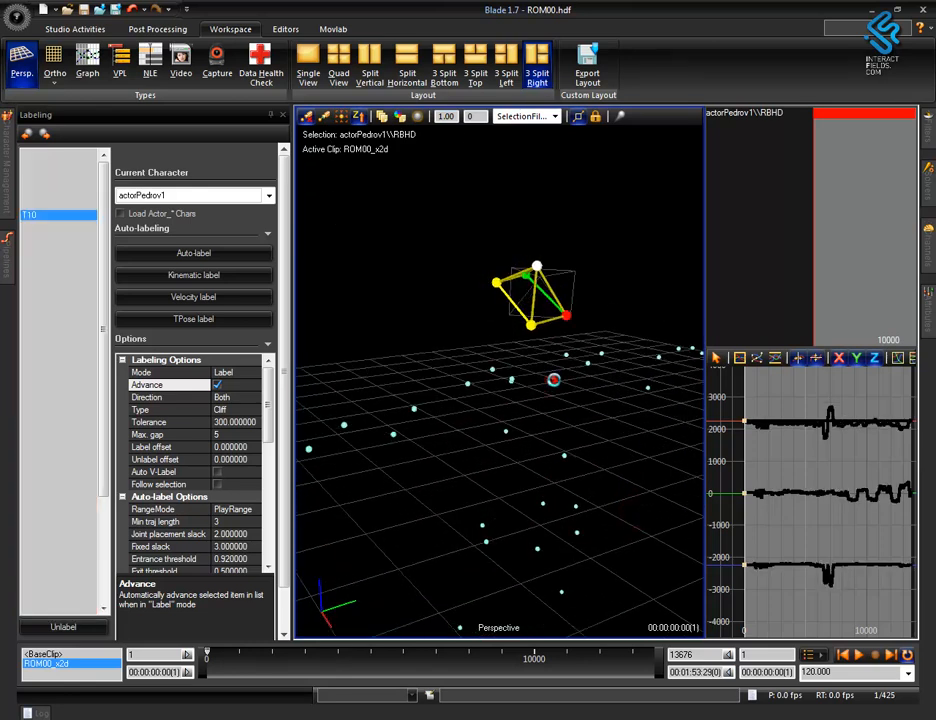
click(565, 455)
mouse_move(563, 455)
mouse_down()
mouse_move(675, 431)
mouse_move(645, 464)
mouse_move(616, 473)
mouse_up()
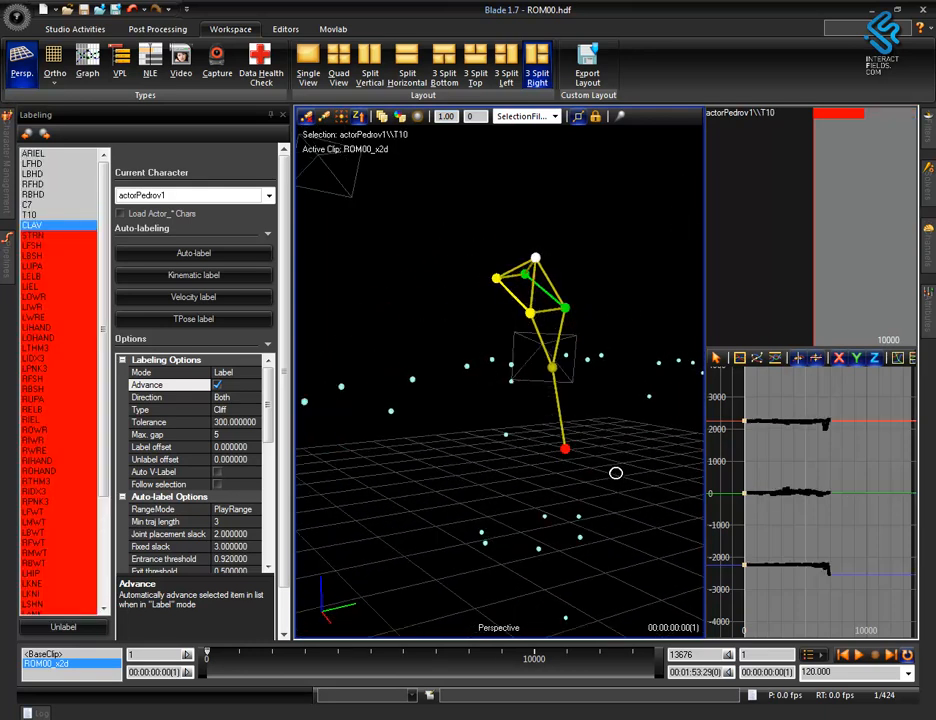
drag(522, 439, 519, 493)
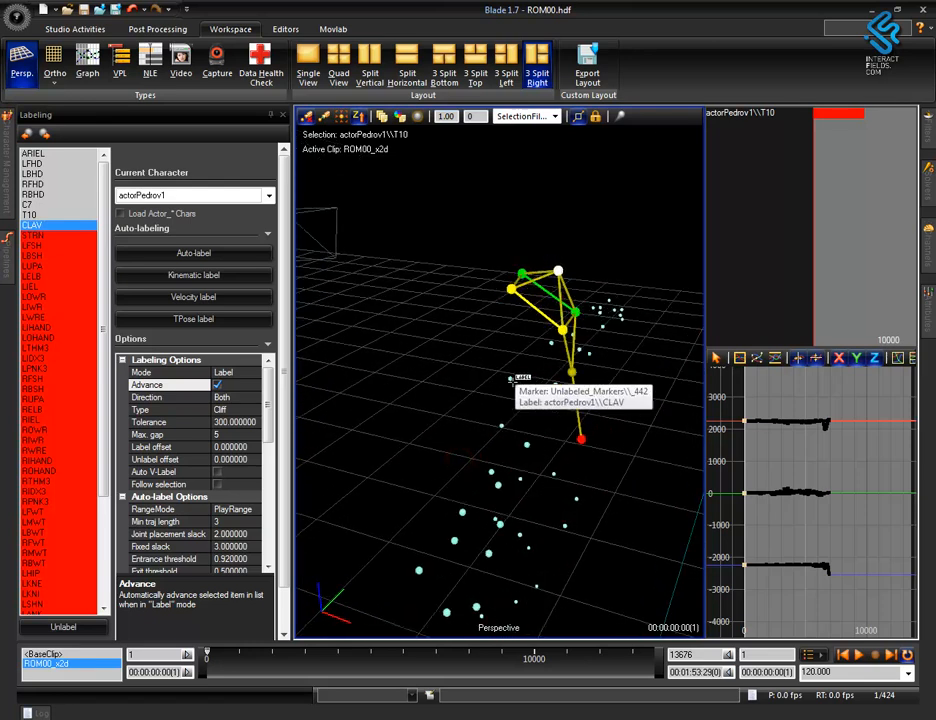
click(511, 379)
click(500, 430)
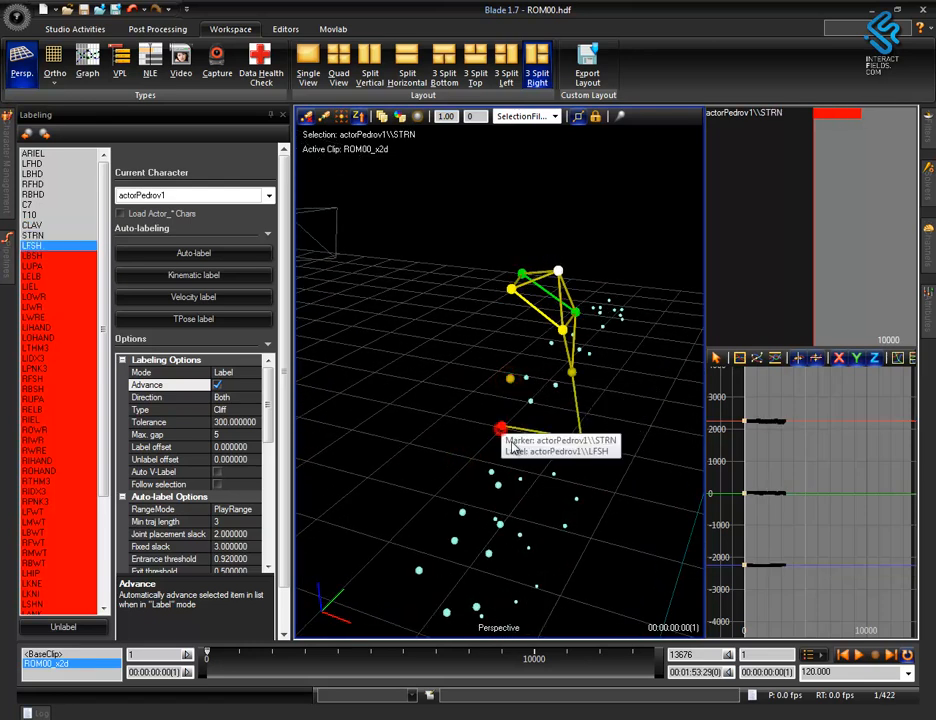
Step: Label the left shoulder markers LFSH and LBSH, and the left upper-arm marker LUPA
drag(620, 480, 442, 447)
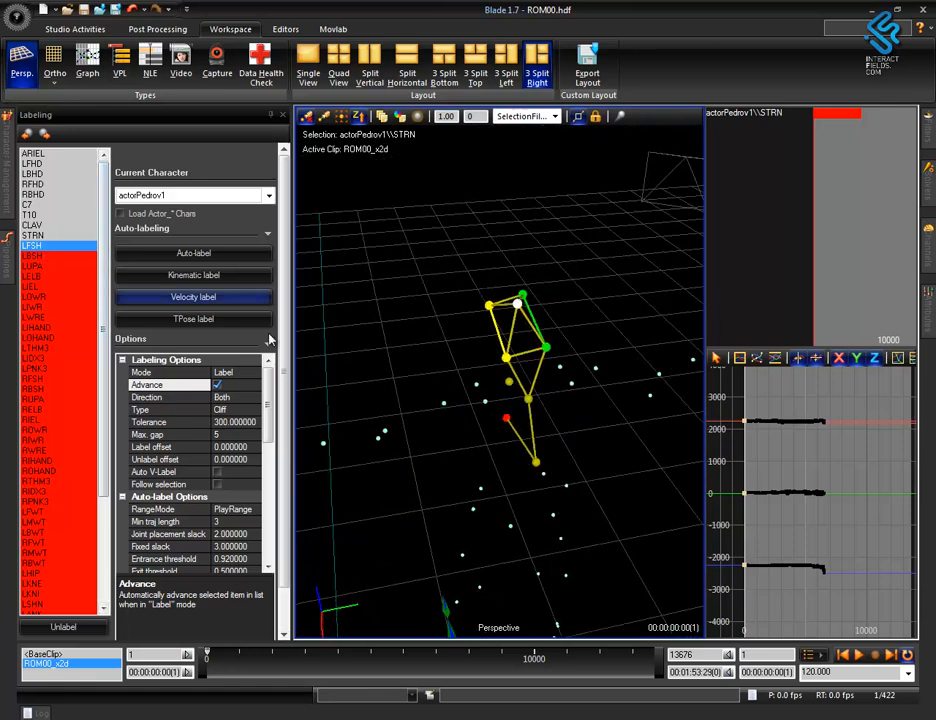
click(478, 383)
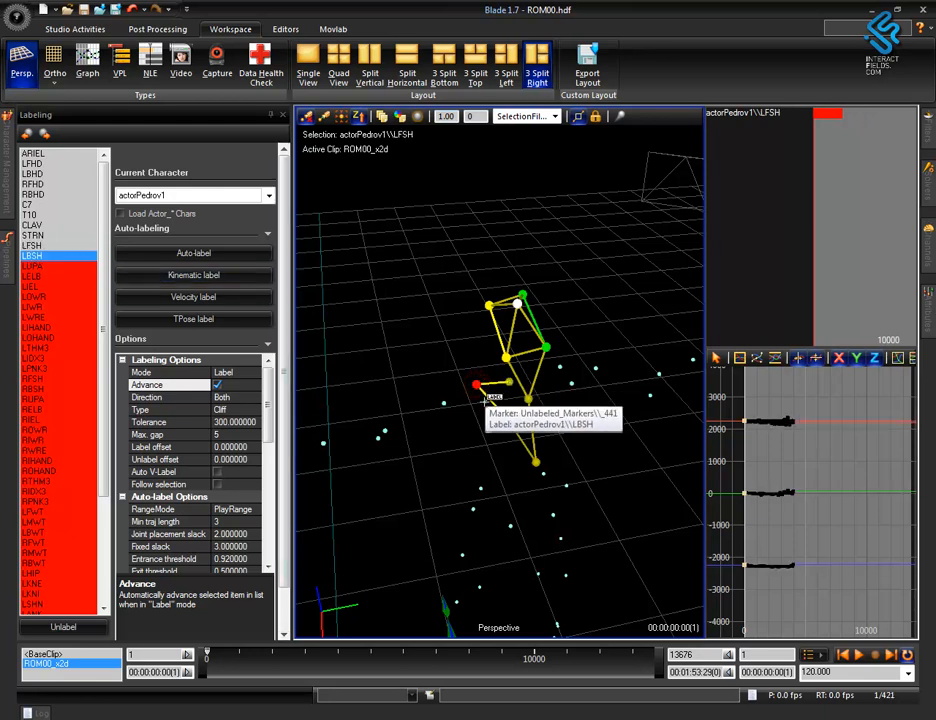
click(481, 392)
mouse_move(484, 398)
mouse_down()
mouse_move(642, 430)
mouse_move(635, 441)
mouse_up()
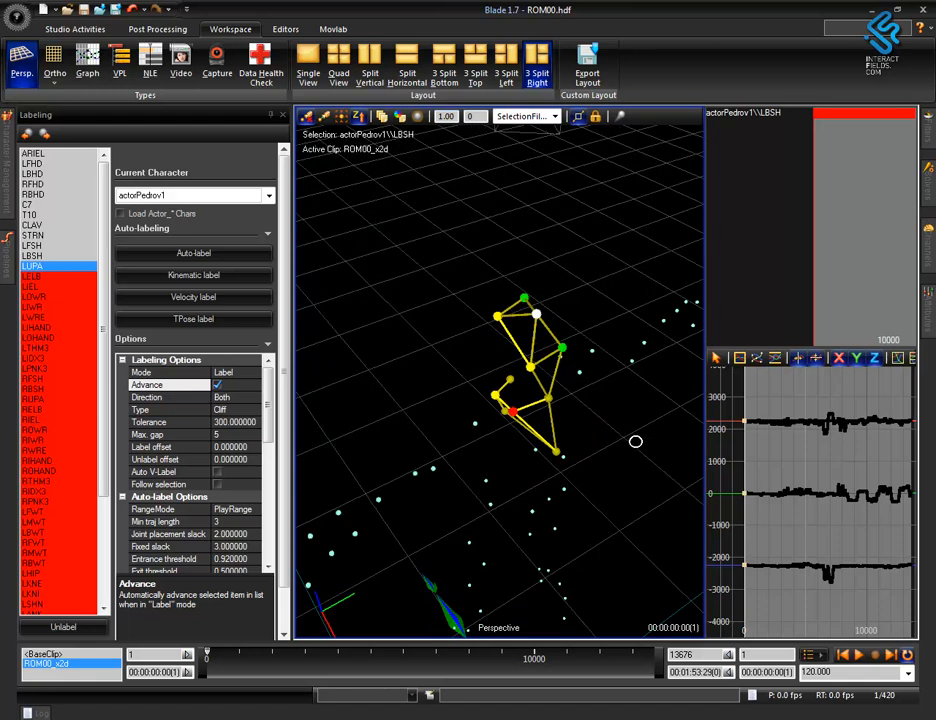
click(476, 424)
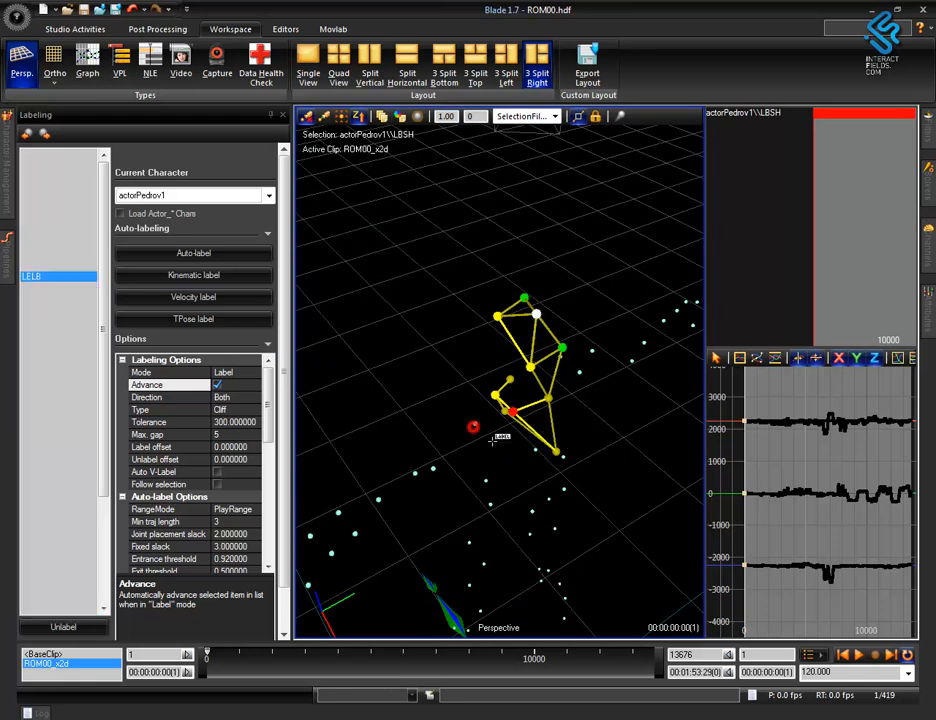
drag(451, 487, 438, 437)
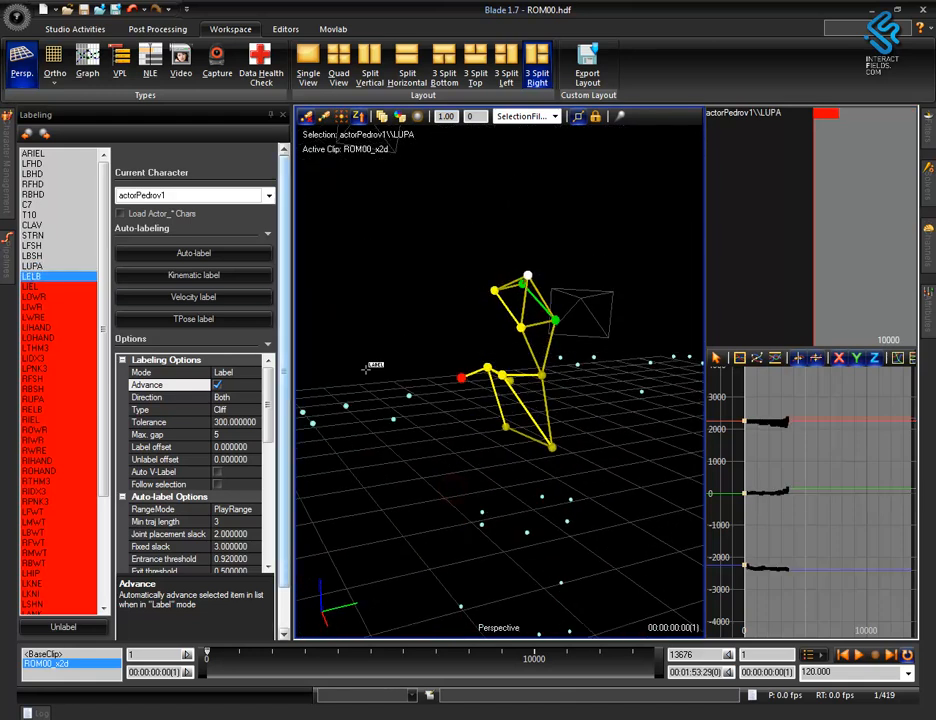
Step: Label the left elbow markers LELB and LIEL
click(408, 396)
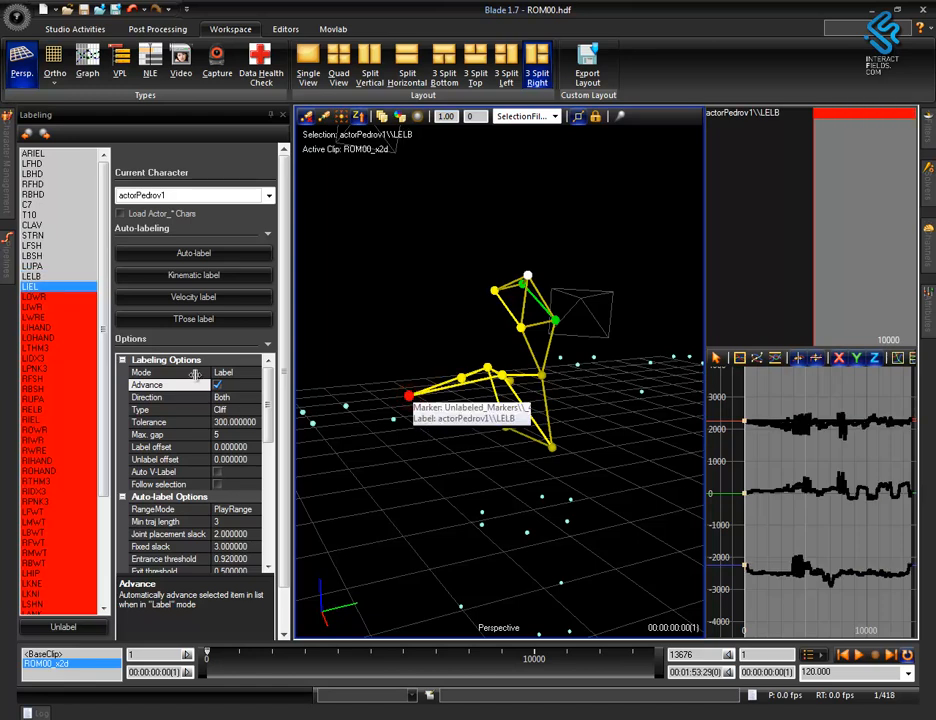
alt+drag(420, 491, 417, 486)
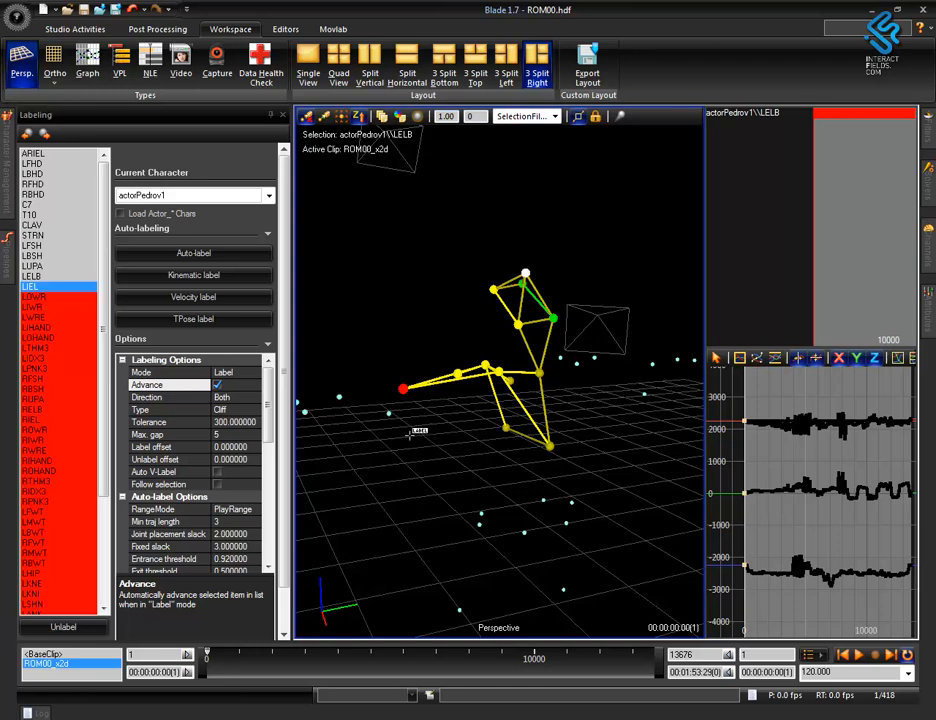
click(384, 416)
Step: Label the left wrist markers LOWR and LIWR, and the left forearm marker LWRE
mouse_move(410, 482)
alt+mouse_down()
mouse_move(392, 531)
mouse_move(380, 529)
alt+mouse_up()
alt+middle_drag(380, 529, 470, 510)
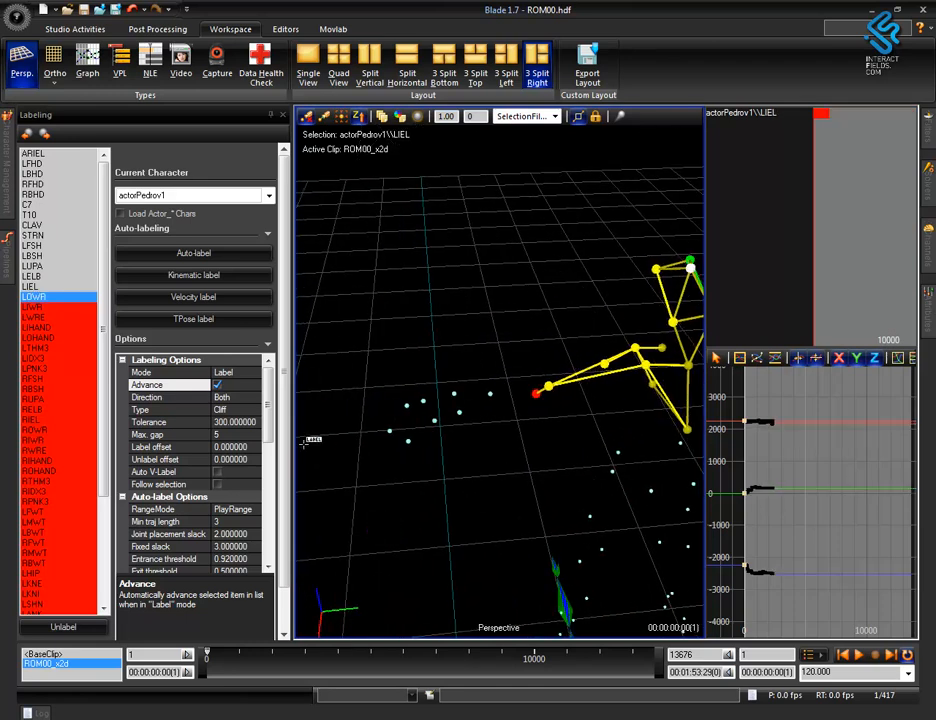
mouse_move(494, 508)
alt+mouse_down()
mouse_move(478, 539)
mouse_move(494, 532)
alt+mouse_up()
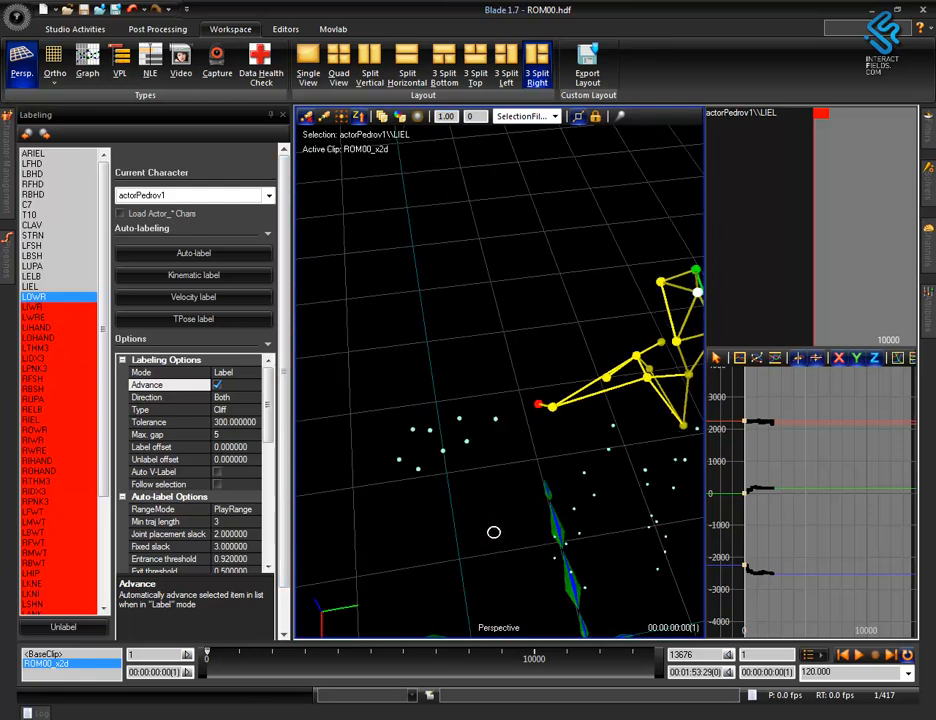
click(467, 442)
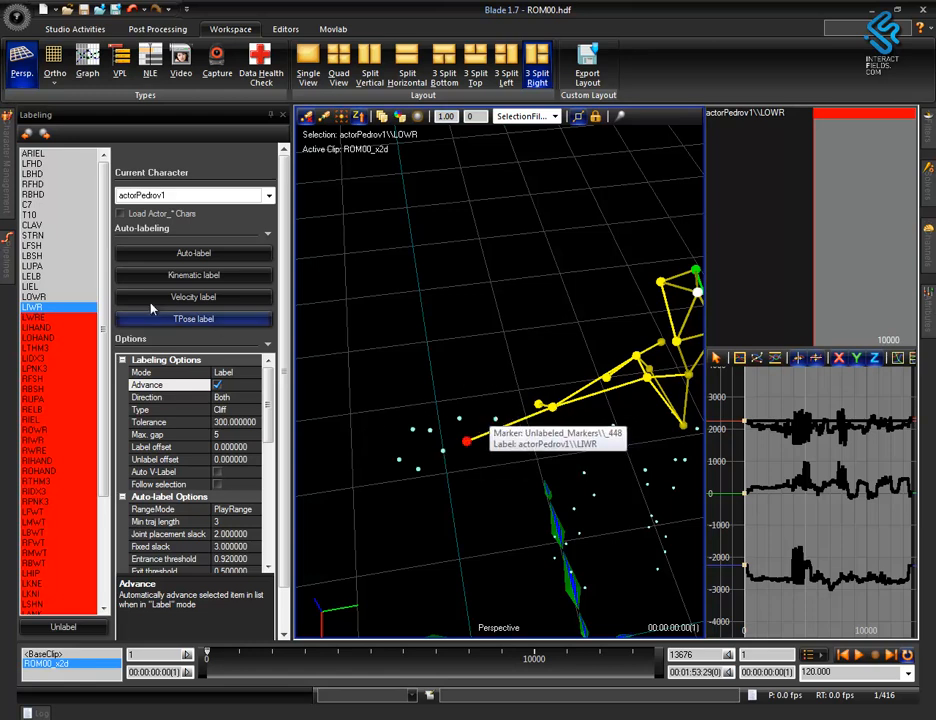
click(467, 441)
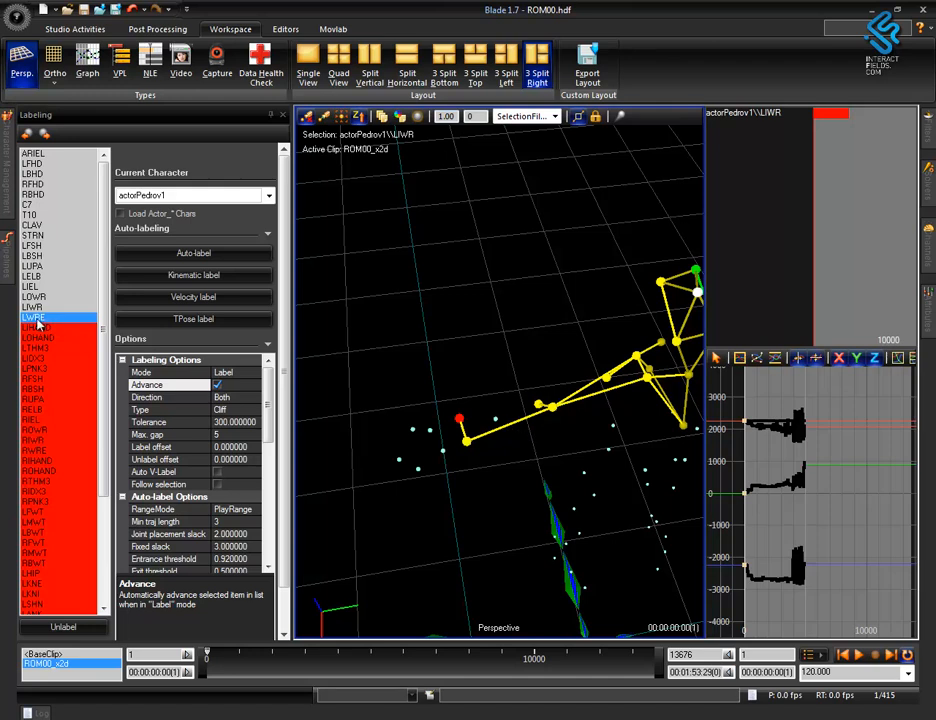
click(459, 418)
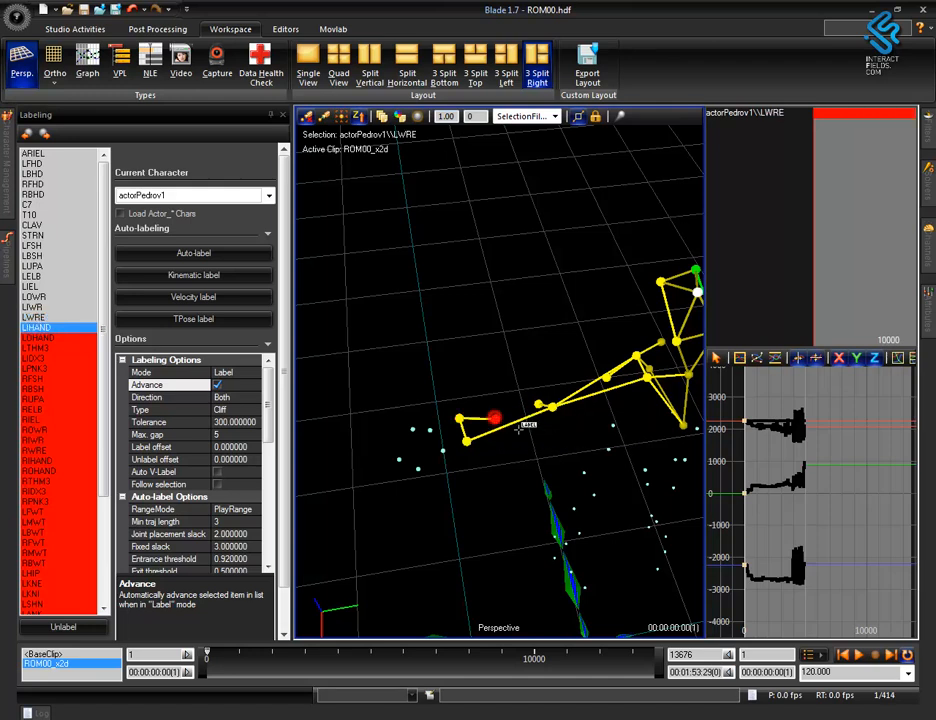
Step: Label the left hand markers LIHAND and LOHAND, and the left finger markers LTHM3, LIDX3 and LPNK3
alt+drag(474, 501, 492, 491)
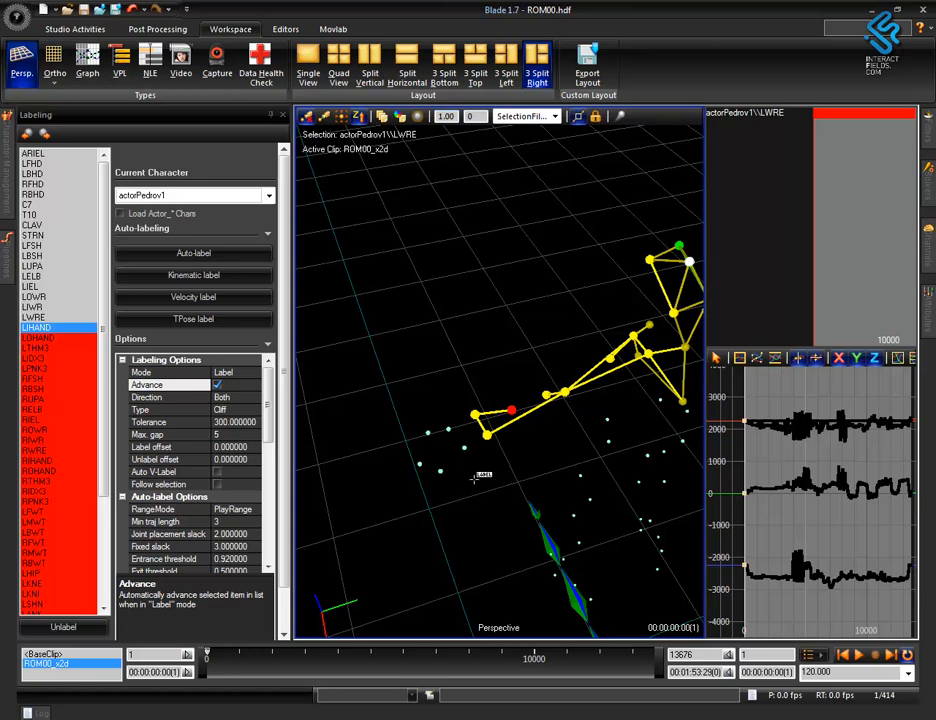
click(449, 431)
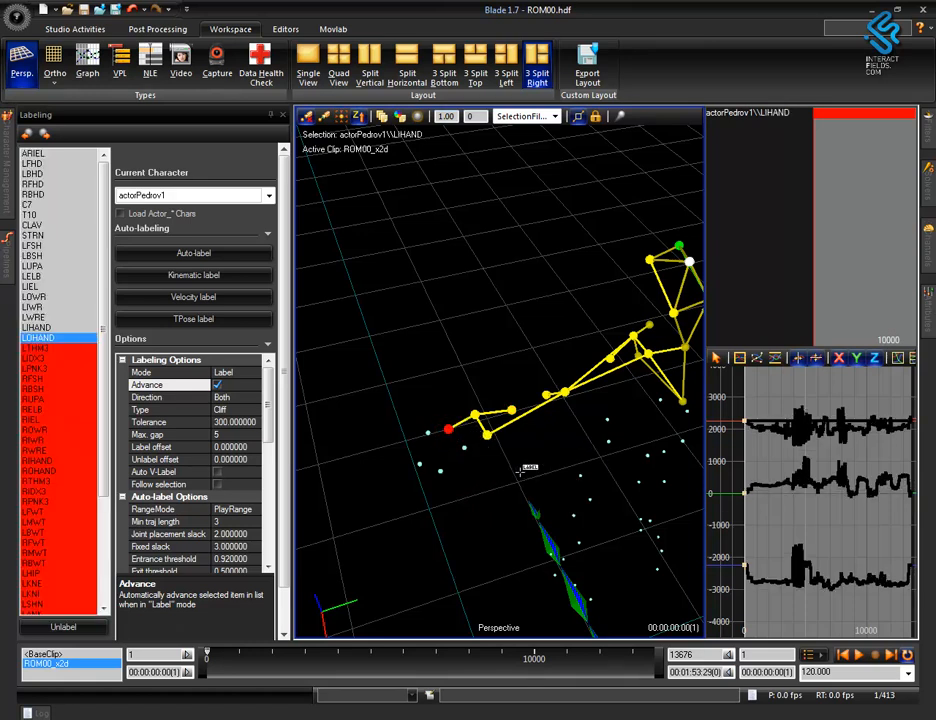
click(466, 446)
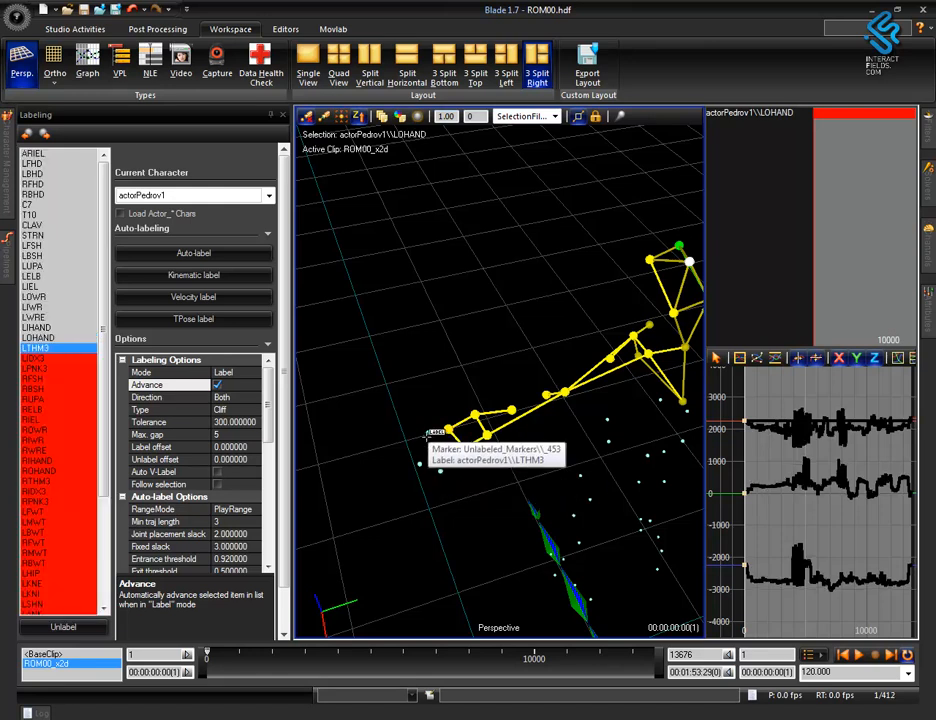
click(428, 433)
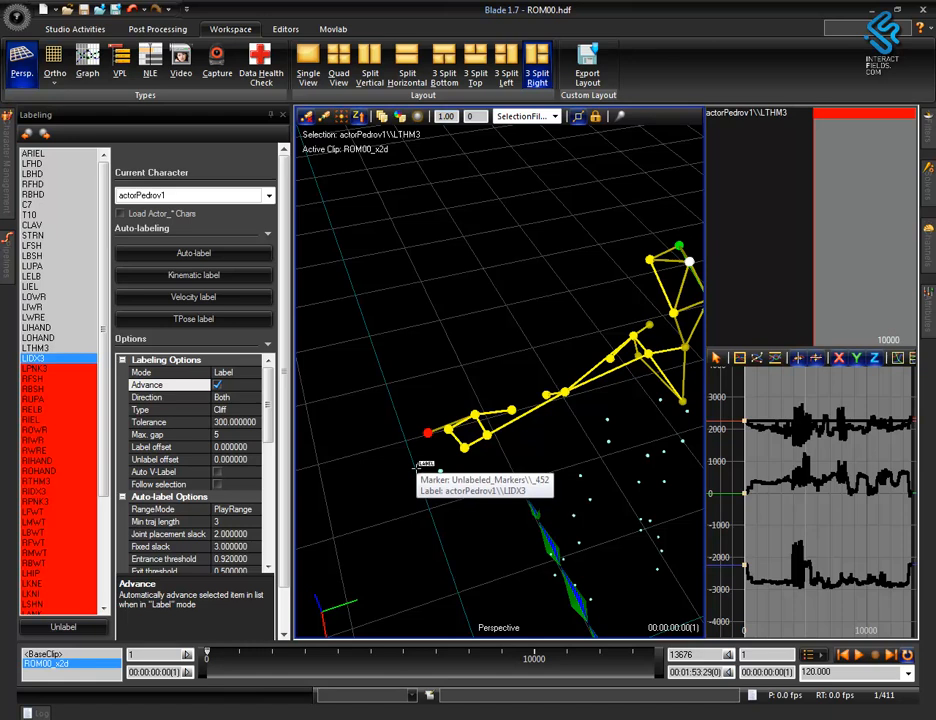
click(421, 465)
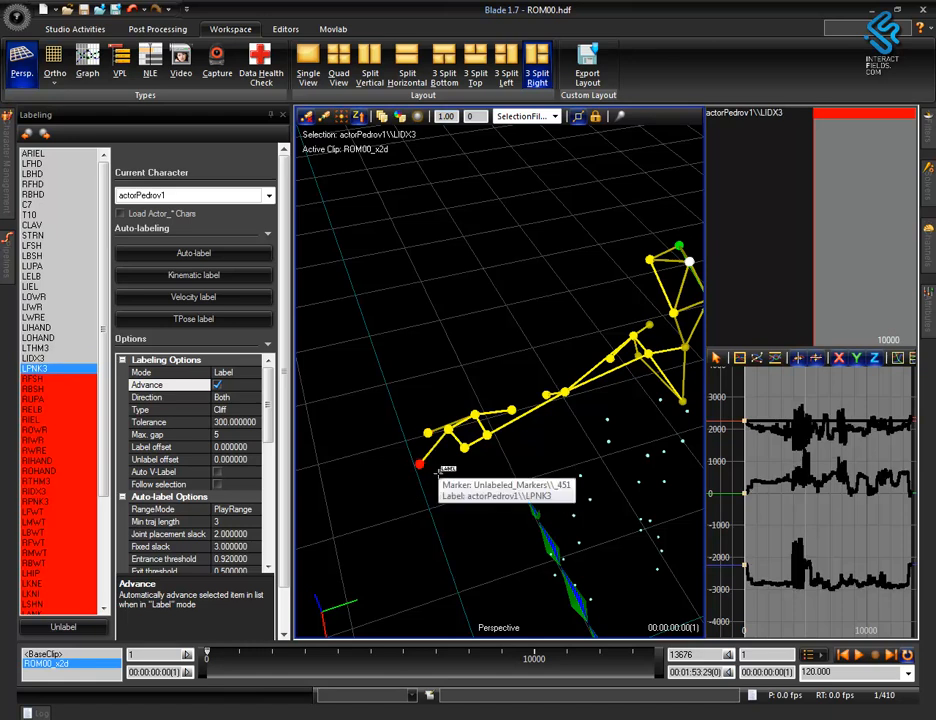
click(440, 470)
Step: Label the right shoulder markers RFSH and RBSH, and the right upper-arm marker RUPA
mouse_move(478, 485)
middle_down()
mouse_move(506, 543)
mouse_move(441, 551)
middle_up()
alt+drag(441, 551, 429, 528)
alt+drag(510, 528, 378, 482)
alt+drag(590, 485, 480, 449)
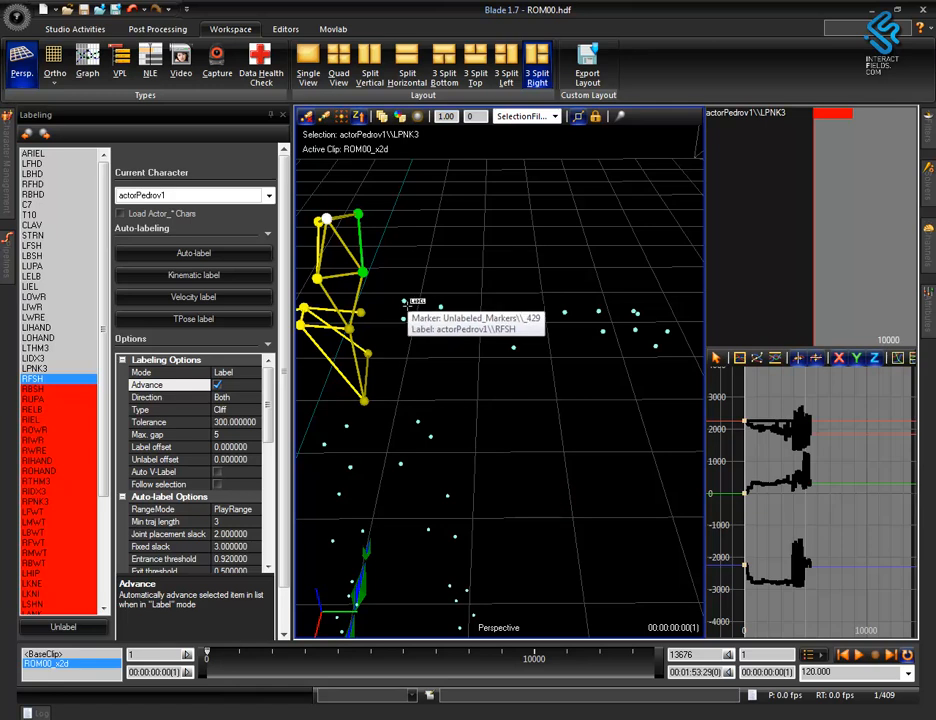
click(401, 301)
click(403, 319)
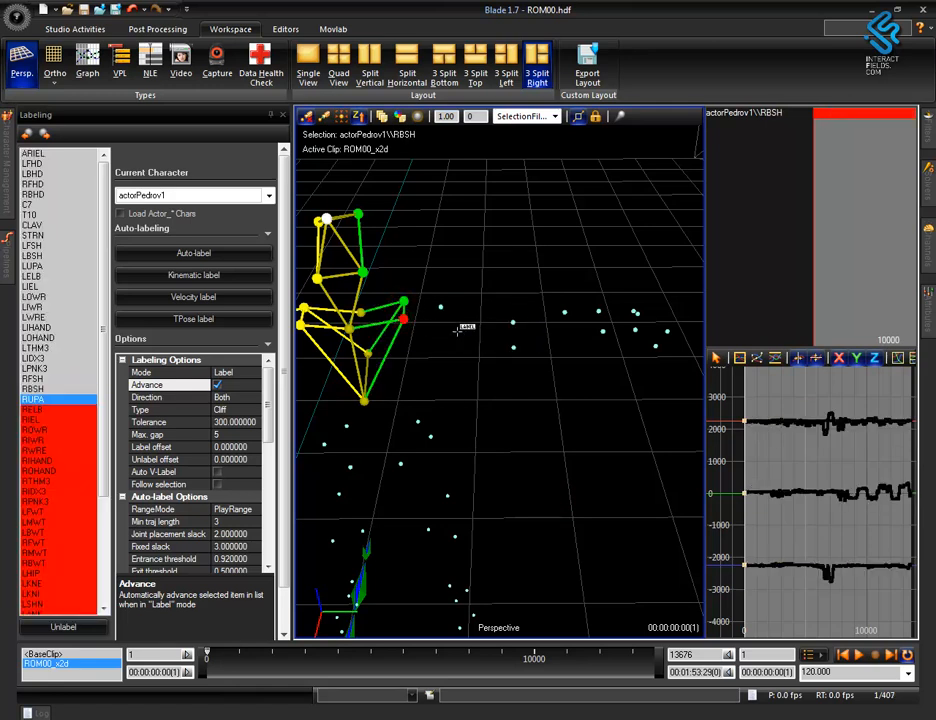
click(441, 305)
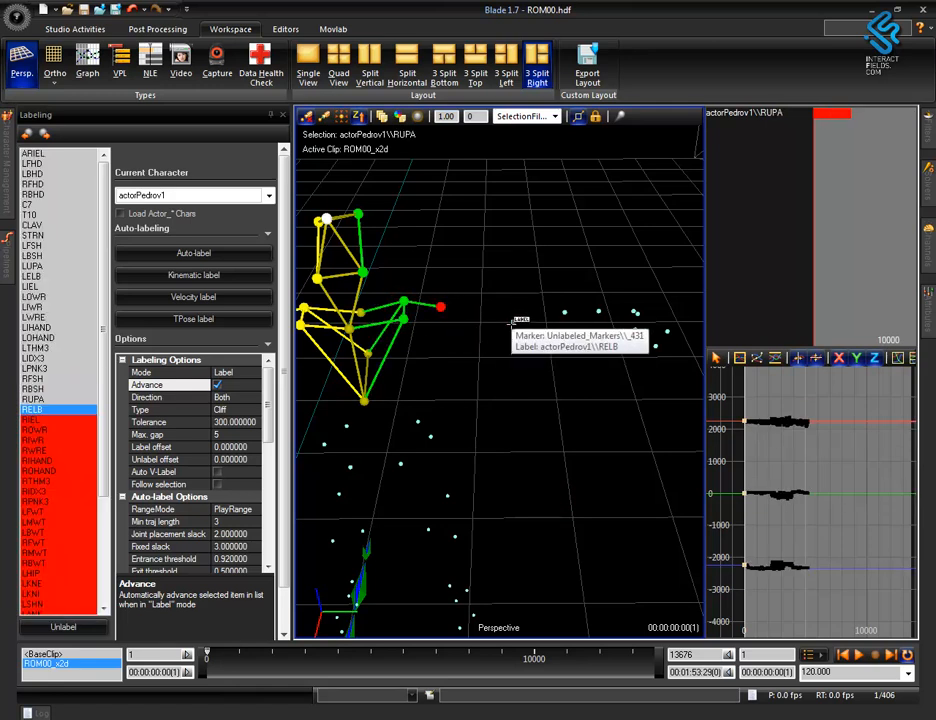
Step: Label the right elbow markers RELB and RIEL, and the right wrist and forearm markers ROWR, RIWR and RWRE
click(513, 321)
click(513, 348)
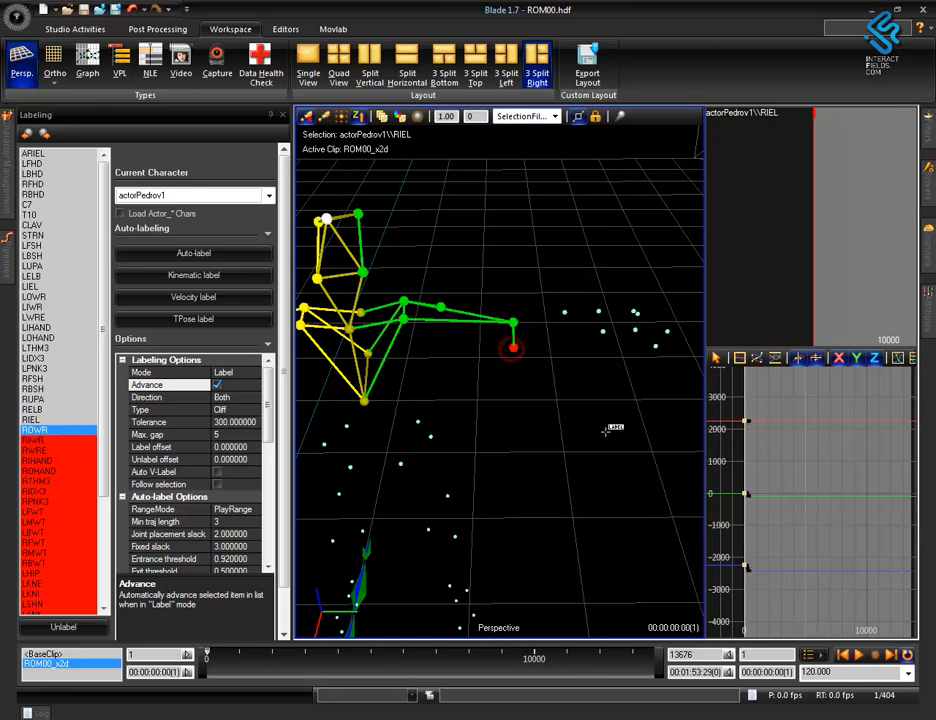
alt+drag(603, 440, 598, 474)
click(601, 371)
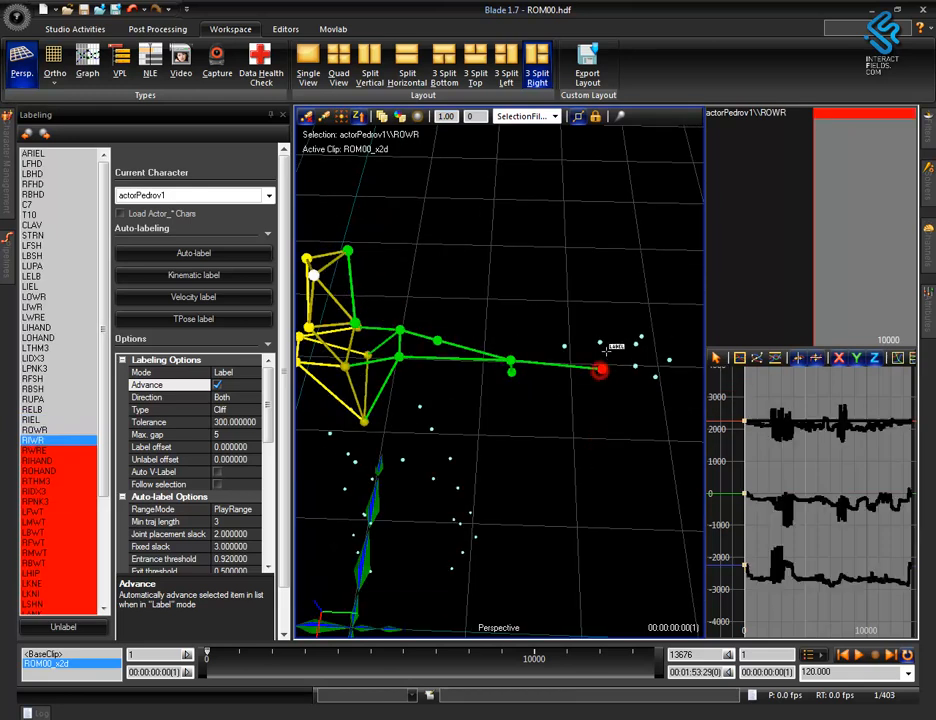
click(600, 343)
click(564, 346)
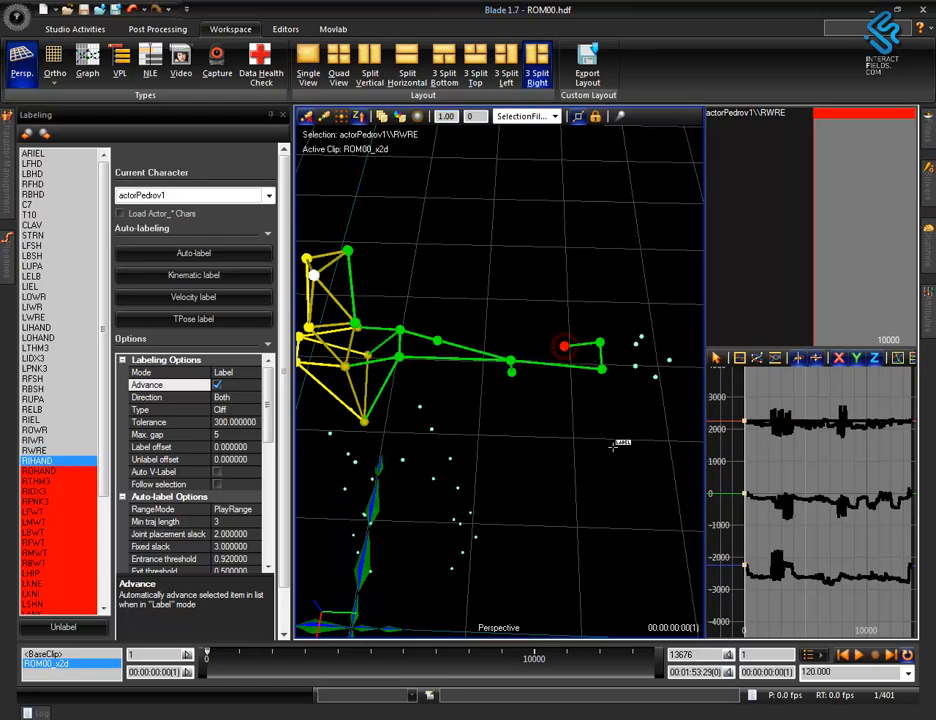
Step: Label the right hand markers RIHAND and ROHAND, and the right finger markers RTHM3, RIDX3 and RPNK3
click(636, 344)
click(634, 366)
alt+drag(638, 476, 604, 483)
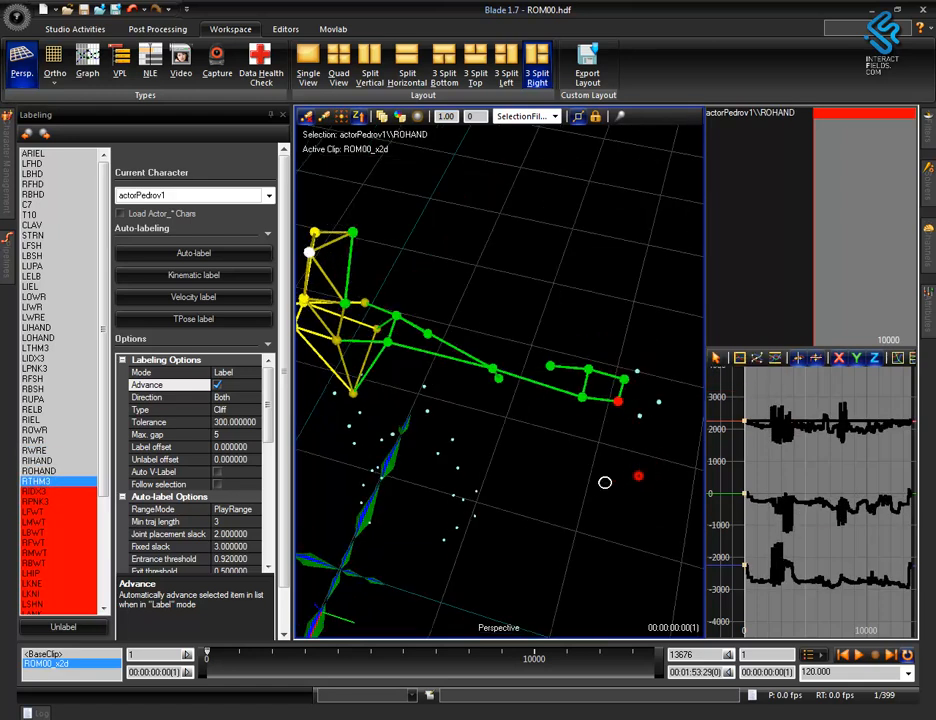
click(625, 378)
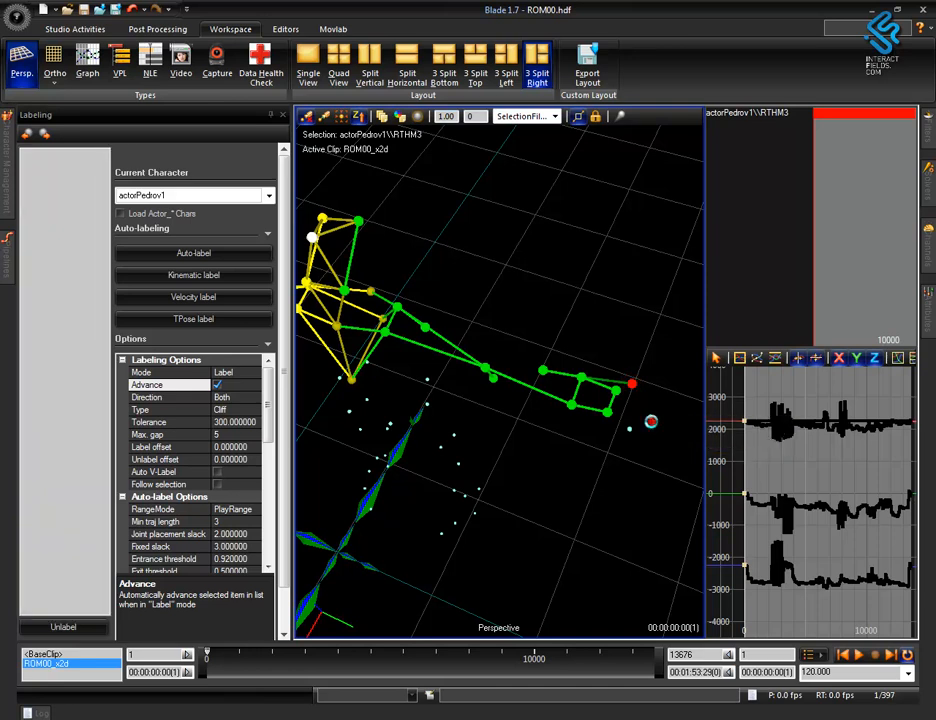
click(651, 417)
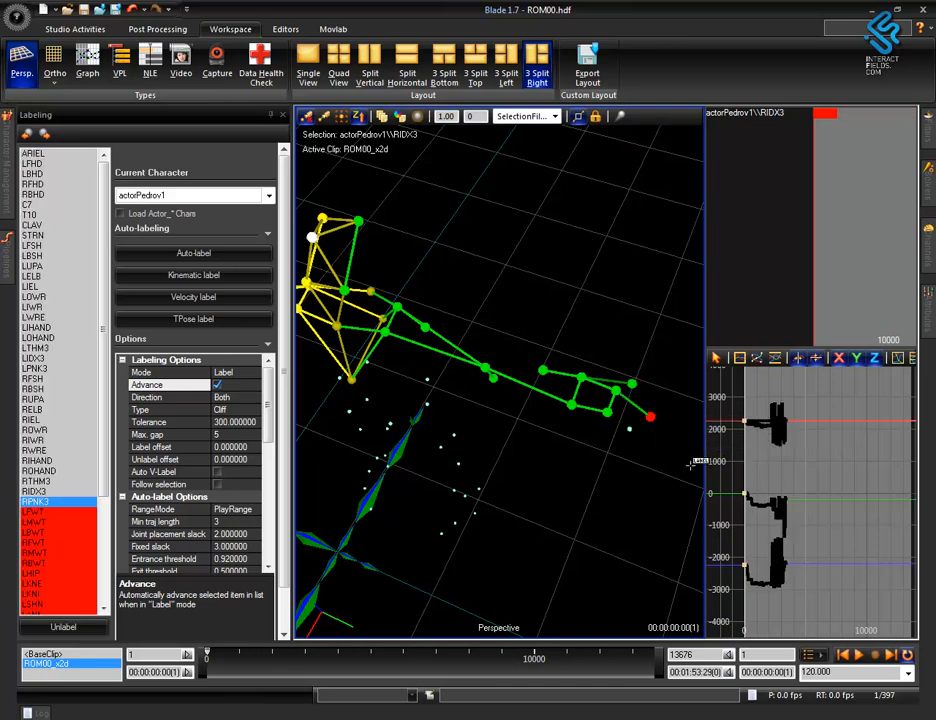
click(628, 432)
Step: Label the left waist markers LFWT, LMWT and LBWT, and the right waist markers RFWT, RMWT and RBWT
alt+drag(593, 552, 632, 531)
alt+middle_drag(629, 531, 680, 425)
alt+drag(608, 476, 616, 480)
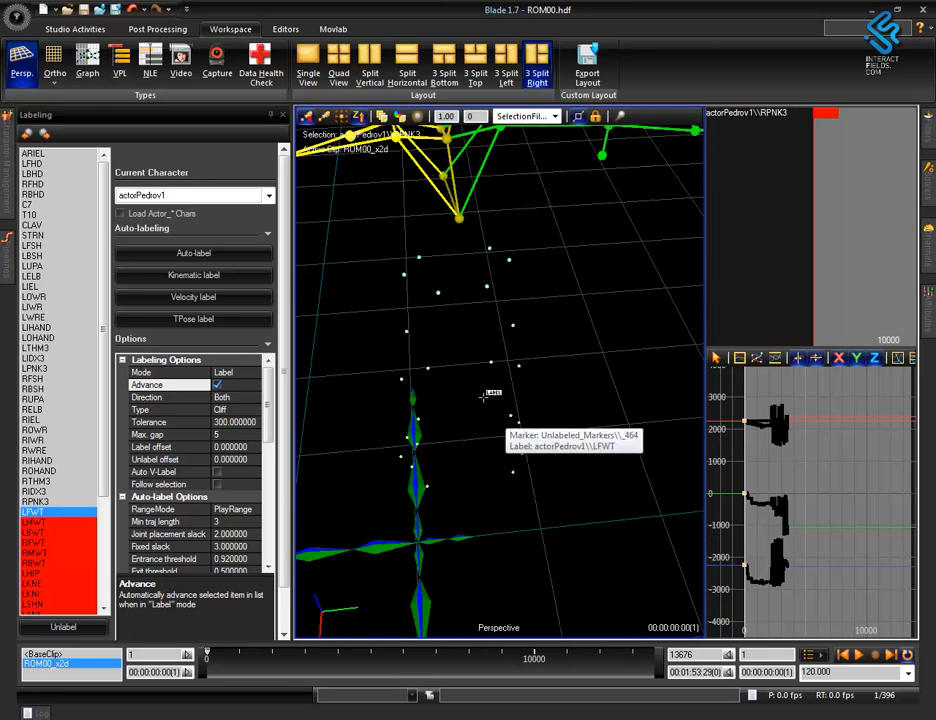
click(419, 257)
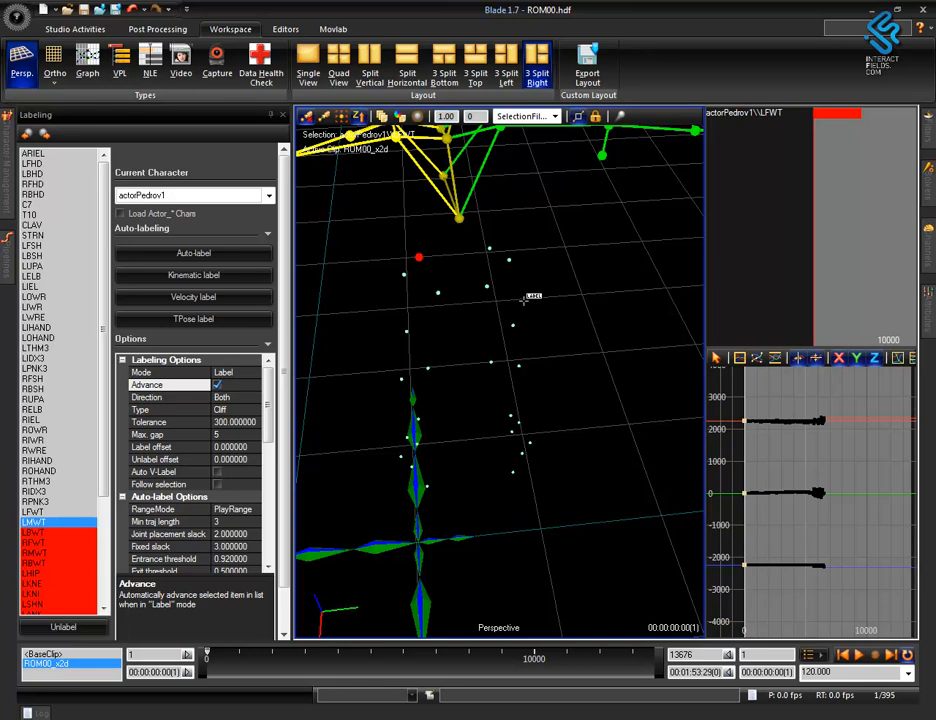
click(405, 272)
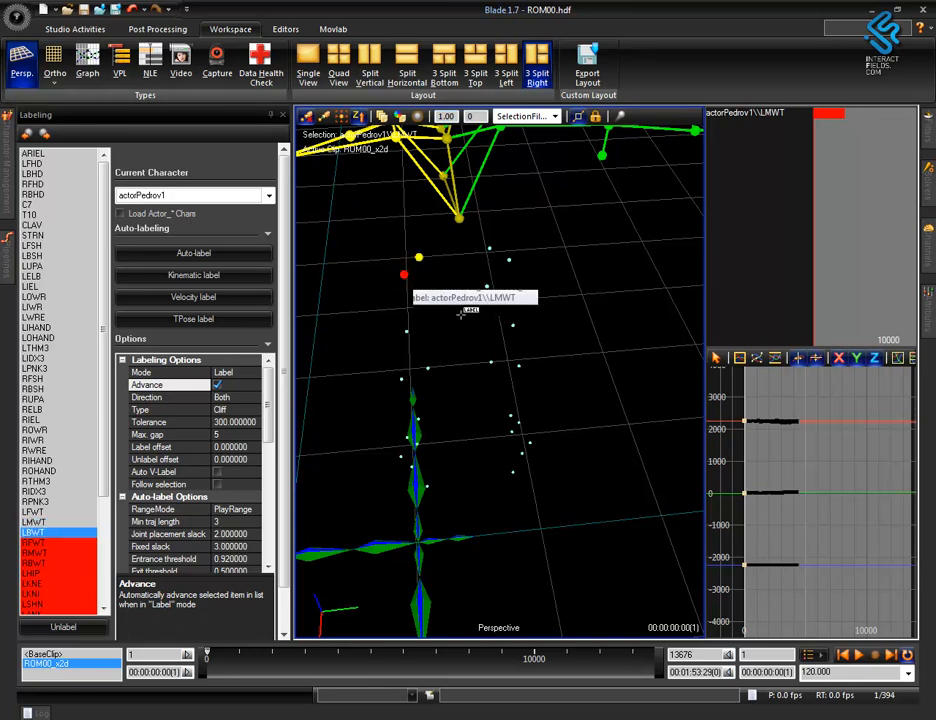
click(437, 292)
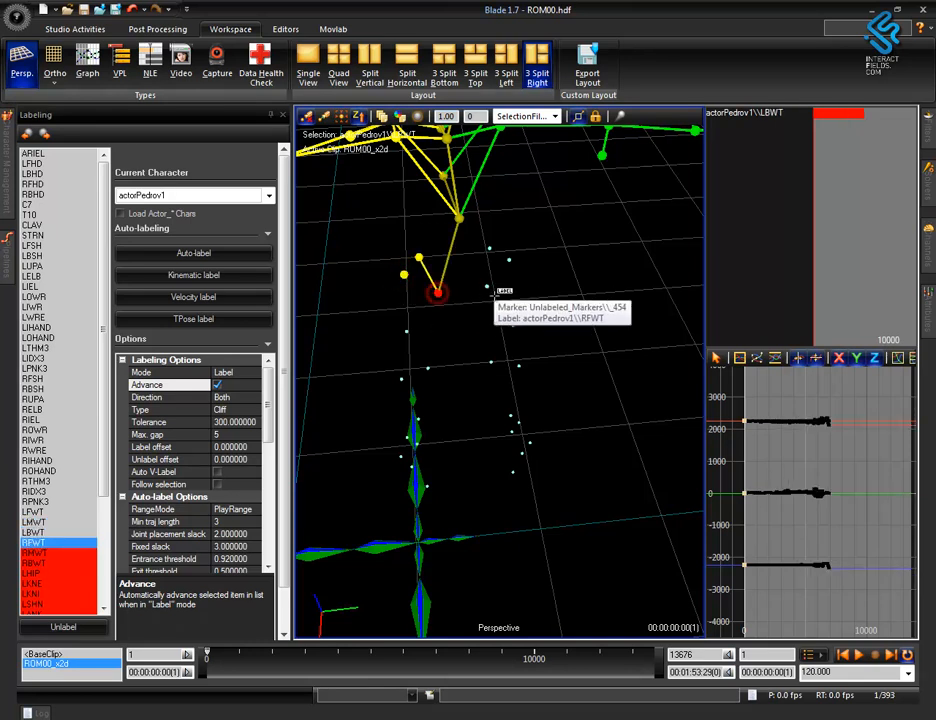
click(488, 246)
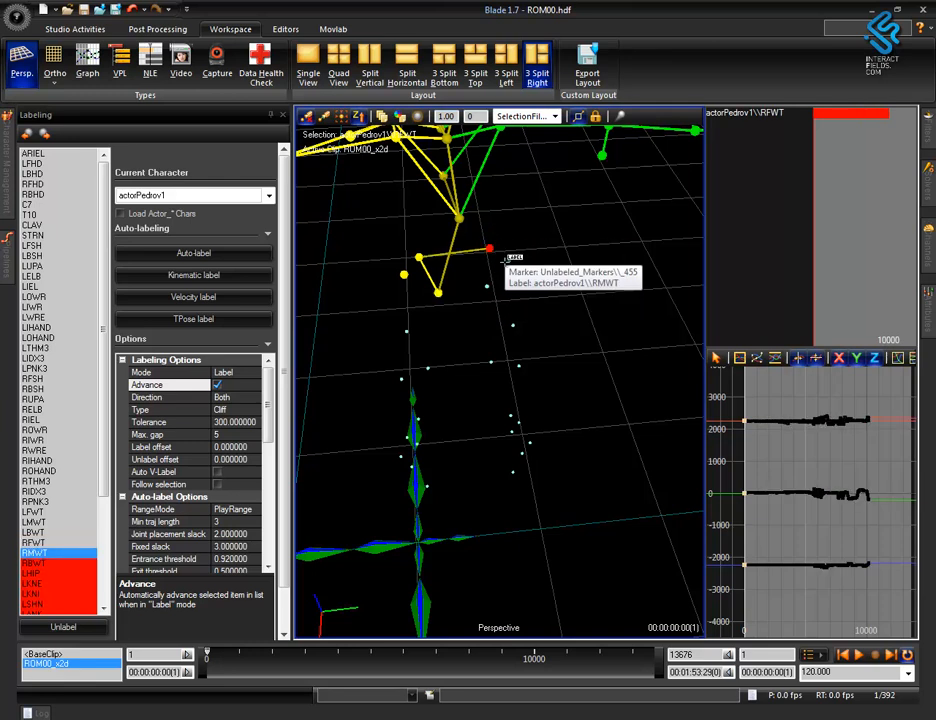
click(504, 263)
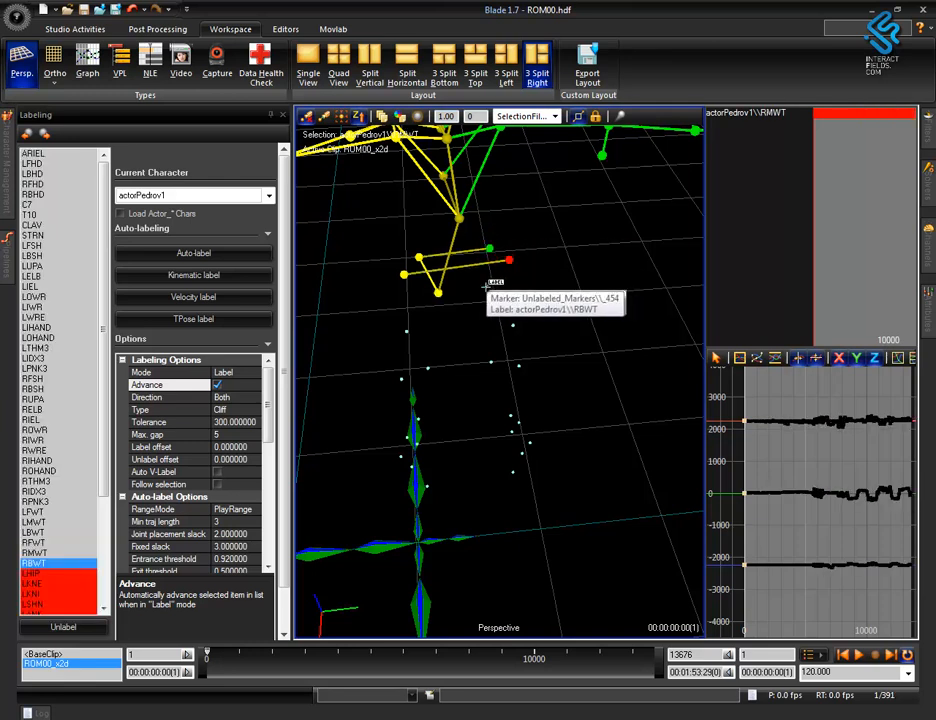
click(487, 286)
Step: Label the left thigh marker LHIP and the left knee markers LKNE and LKNI
mouse_move(512, 489)
alt+mouse_down()
mouse_move(545, 466)
mouse_move(550, 439)
alt+mouse_up()
alt+middle_drag(550, 439, 628, 449)
mouse_move(630, 449)
alt+right_down()
mouse_move(653, 359)
mouse_move(644, 373)
alt+right_up()
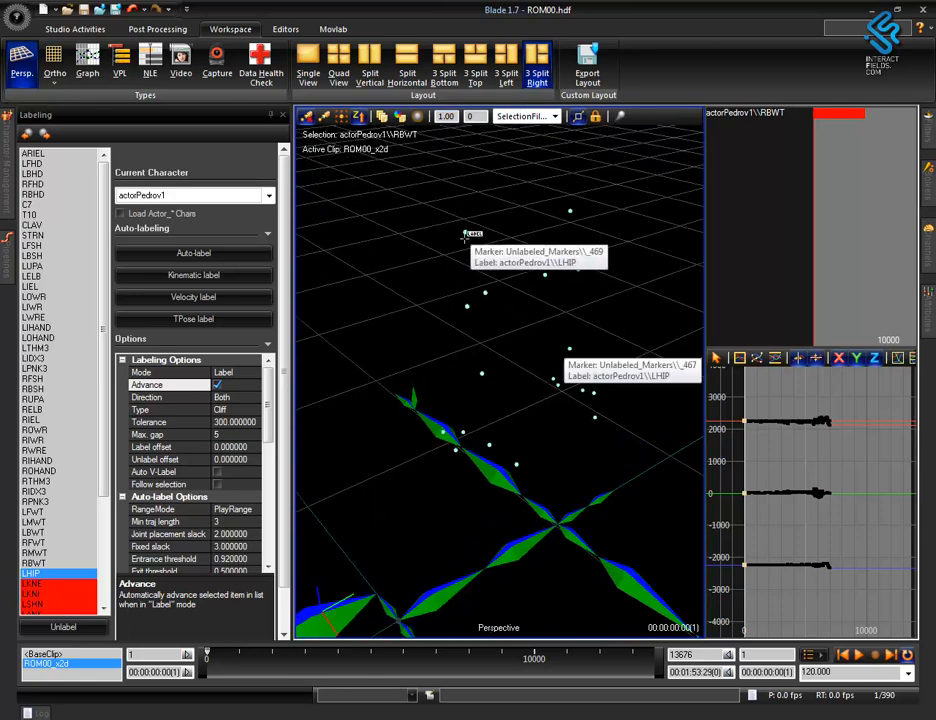
click(465, 232)
click(465, 310)
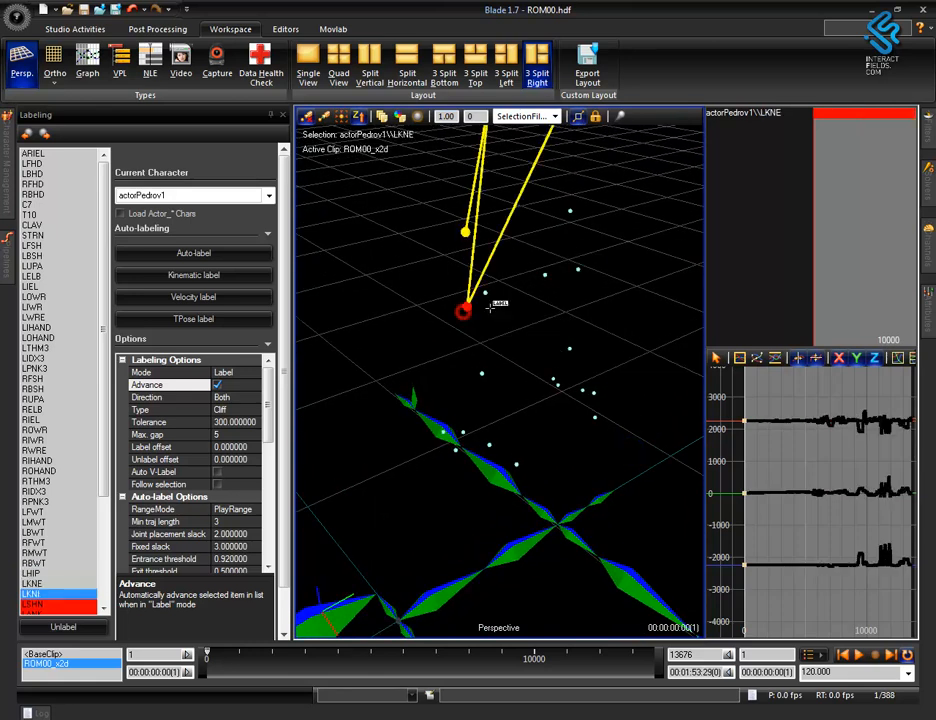
click(485, 293)
Step: Label the left shin marker LSHN and the left ankle marker LANK
mouse_move(513, 343)
alt+mouse_down()
mouse_move(489, 372)
mouse_move(537, 378)
mouse_move(497, 397)
alt+mouse_up()
click(478, 411)
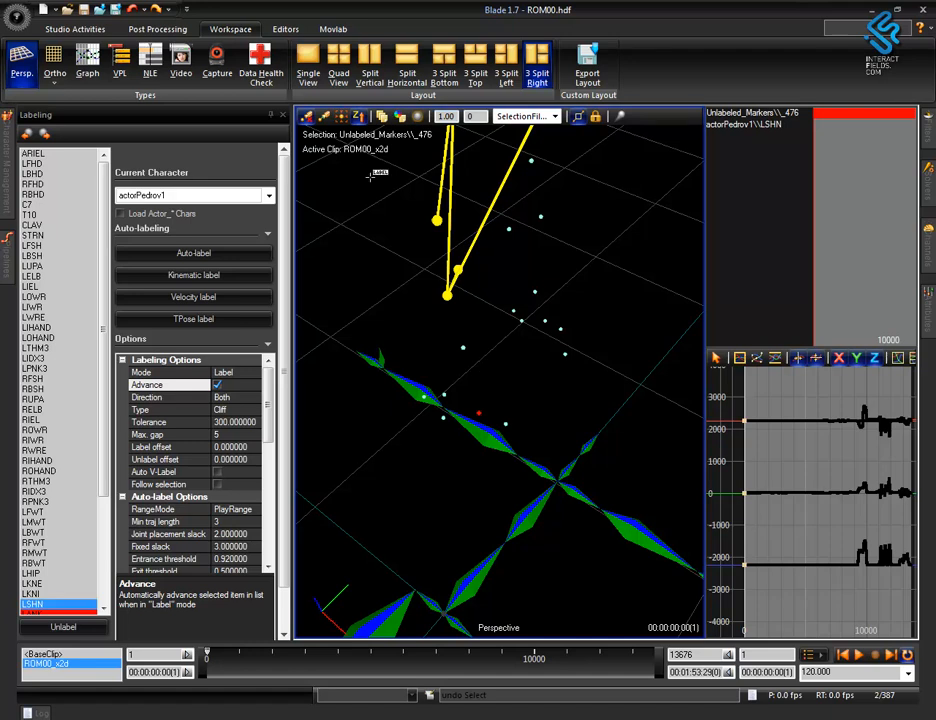
mouse_move(572, 417)
alt+mouse_down()
mouse_move(498, 376)
mouse_move(564, 435)
mouse_move(508, 411)
alt+mouse_up()
click(494, 371)
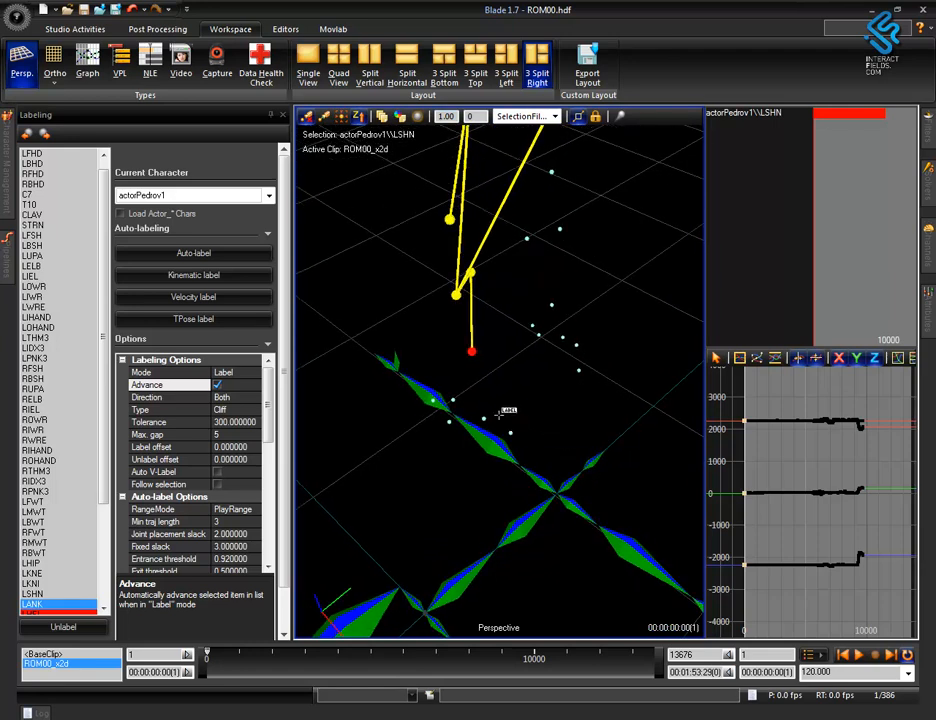
click(482, 417)
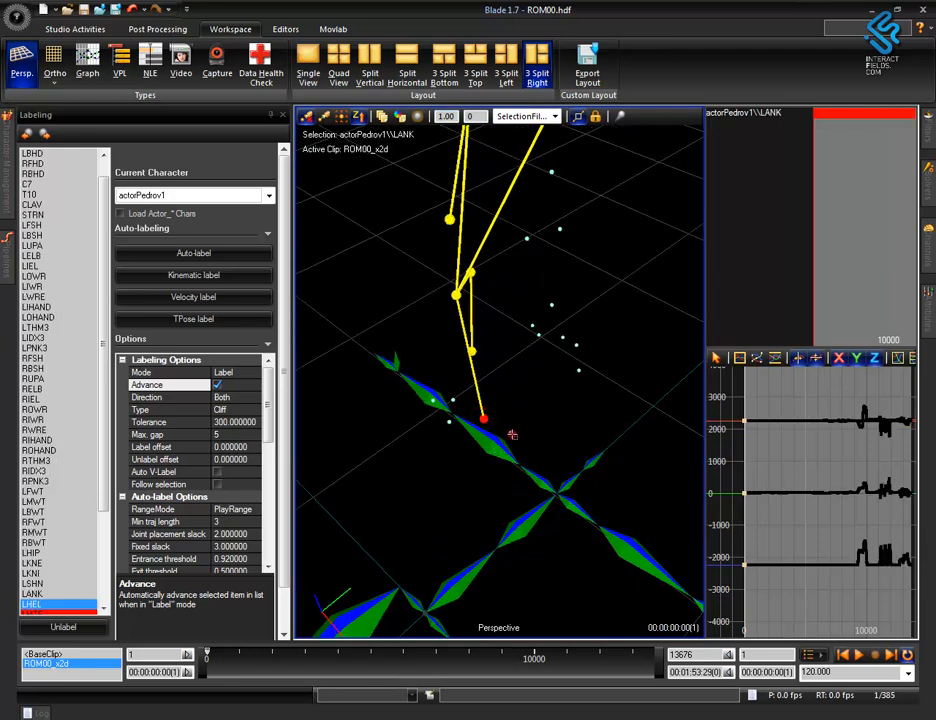
Step: Label the left foot markers LHEL, LMT5, LMT1 and LTOE
click(510, 432)
mouse_move(562, 441)
alt+mouse_down()
mouse_move(600, 453)
mouse_move(552, 478)
mouse_move(485, 382)
alt+mouse_up()
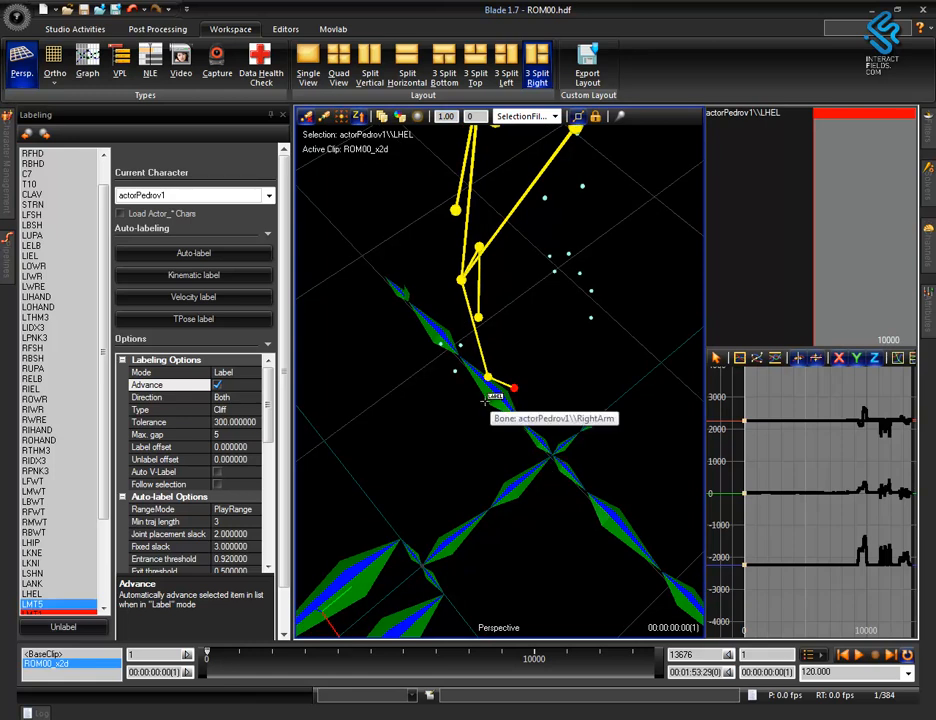
click(455, 372)
click(454, 346)
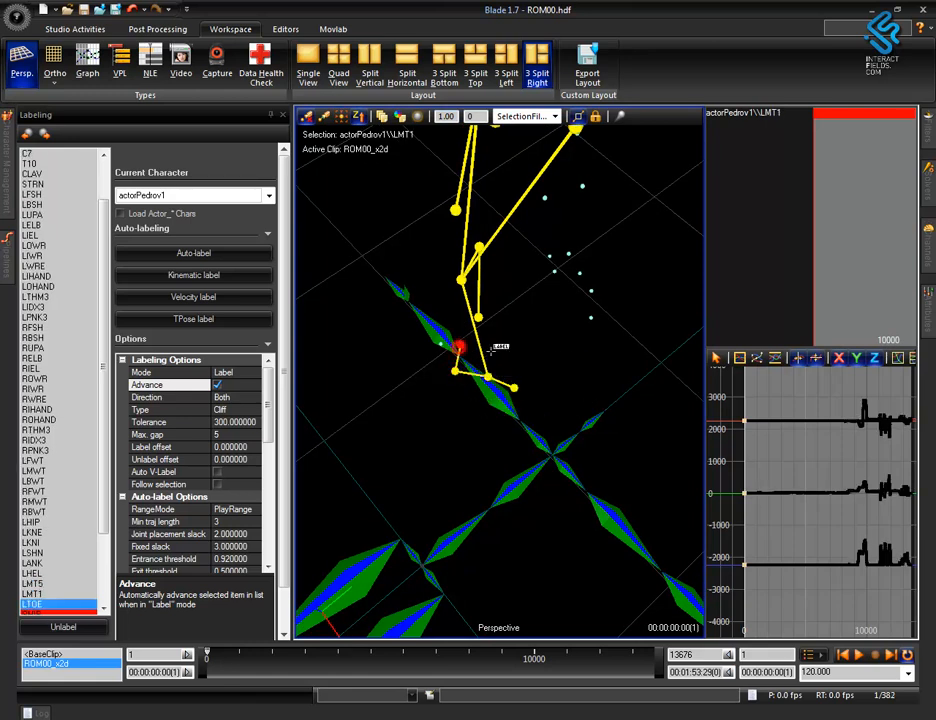
click(456, 347)
Step: Label the right thigh marker RHIP, the right knee markers RKNE and RKNI, and the right shin marker RSHN
mouse_move(602, 376)
alt+mouse_down()
mouse_move(617, 416)
mouse_move(541, 428)
mouse_move(620, 501)
mouse_move(614, 457)
mouse_move(537, 263)
alt+mouse_up()
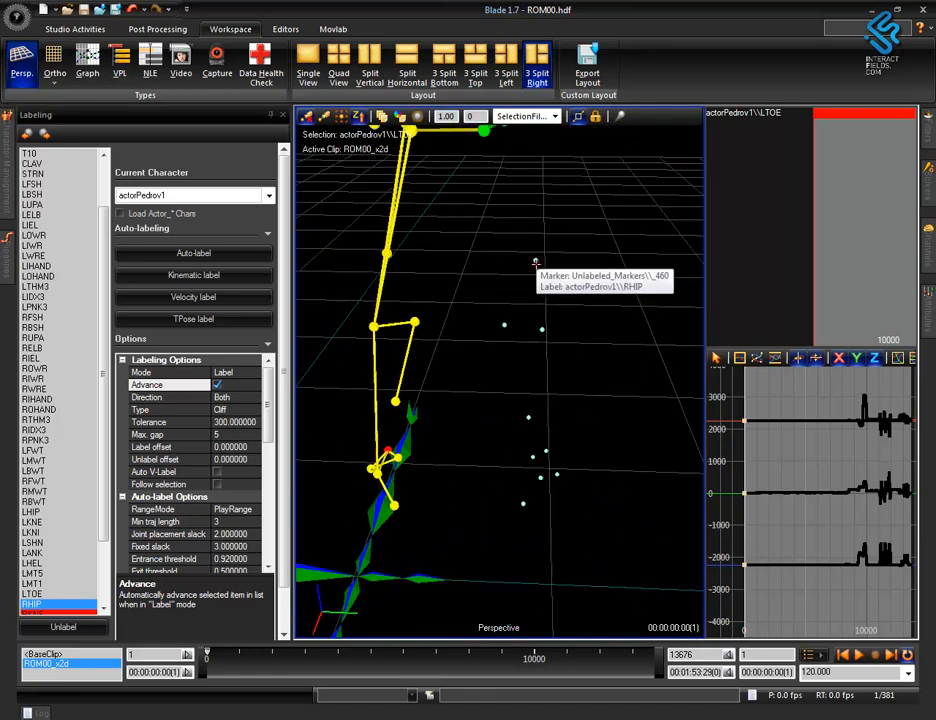
click(537, 263)
click(505, 326)
mouse_move(581, 407)
alt+mouse_down()
mouse_move(547, 428)
mouse_move(498, 430)
alt+mouse_up()
click(547, 484)
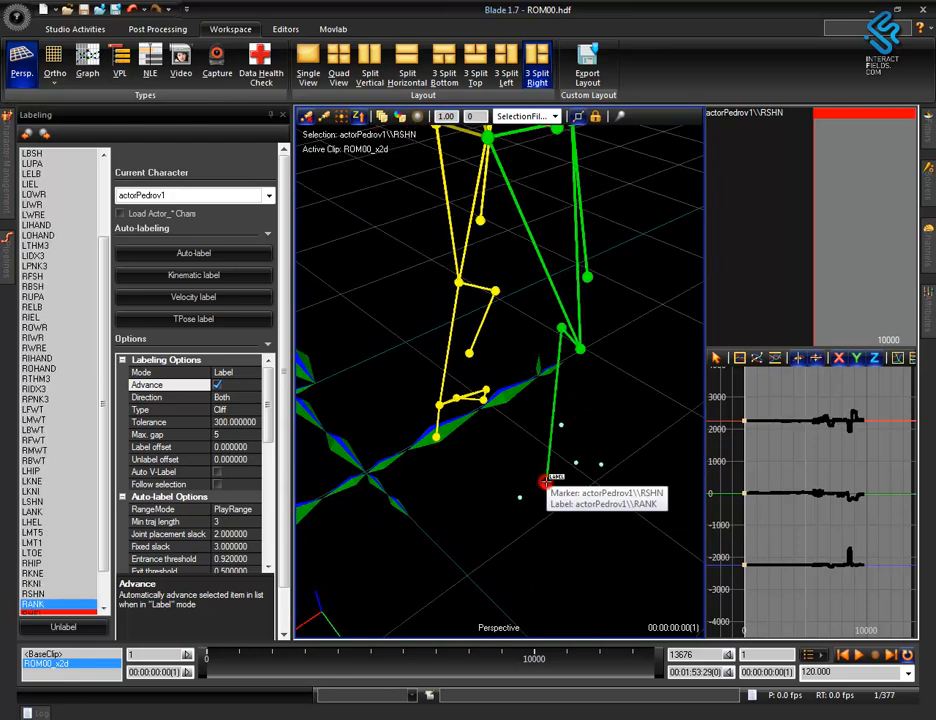
click(561, 426)
mouse_move(575, 425)
alt+mouse_down()
mouse_move(602, 405)
mouse_move(612, 409)
mouse_move(598, 424)
alt+mouse_up()
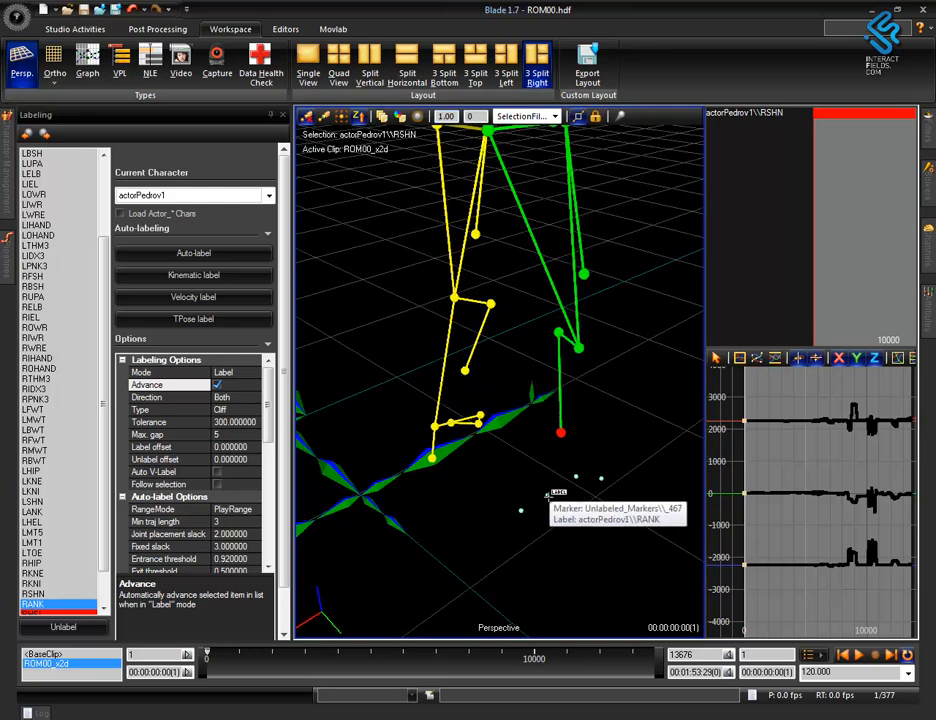
Step: Label the right ankle marker RANK and the right foot markers RHEL, RMT5, RMT1 and RTOE
click(548, 497)
click(517, 513)
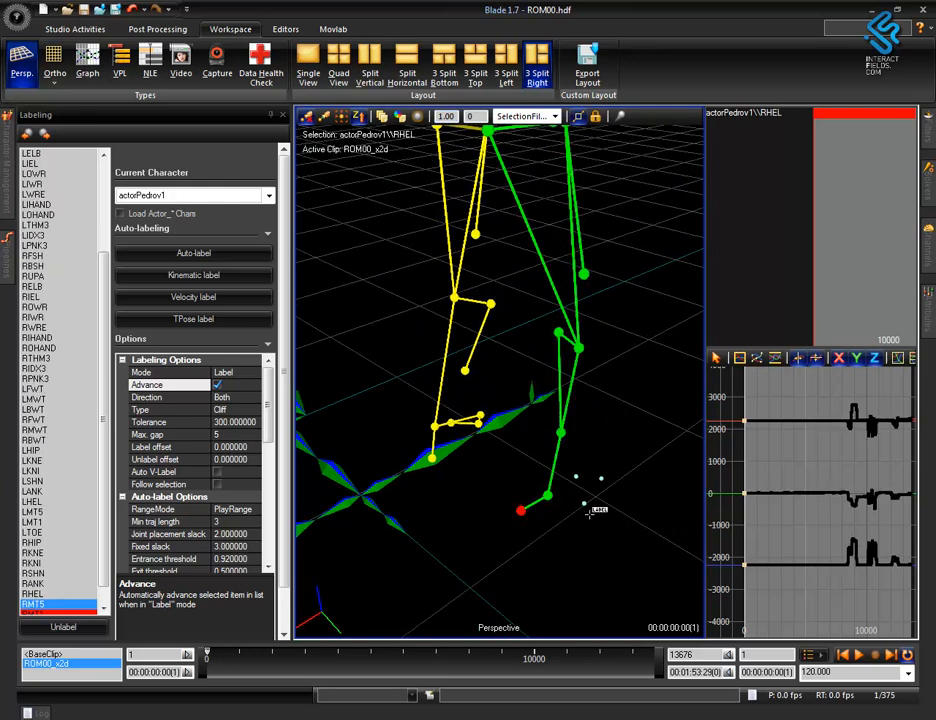
click(585, 502)
click(578, 477)
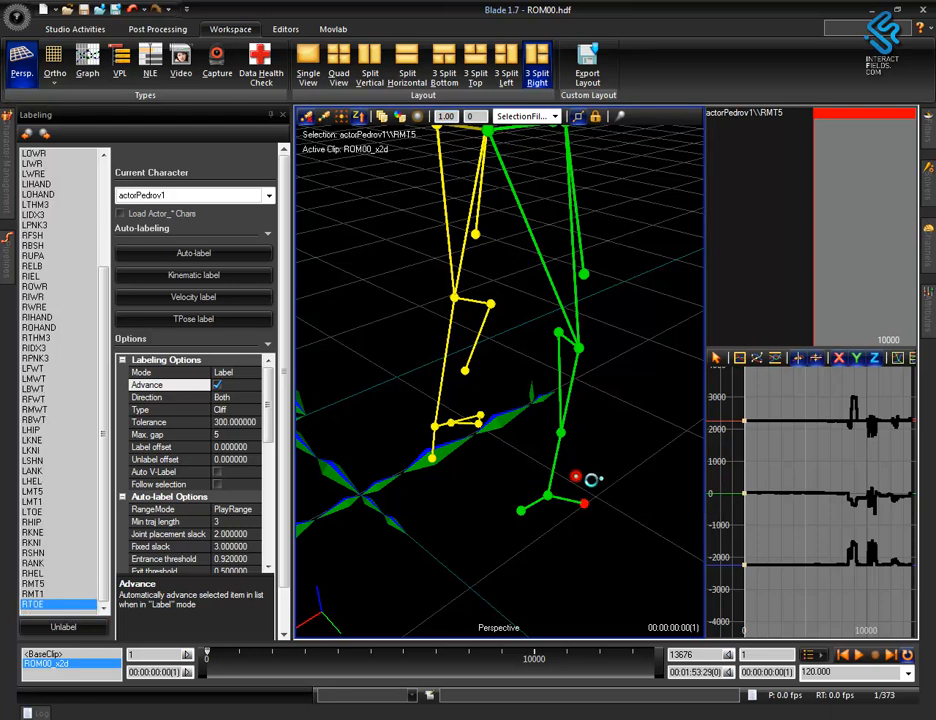
click(599, 479)
mouse_move(618, 392)
alt+right_down()
mouse_move(652, 506)
mouse_move(643, 627)
alt+right_up()
alt+drag(610, 385, 608, 418)
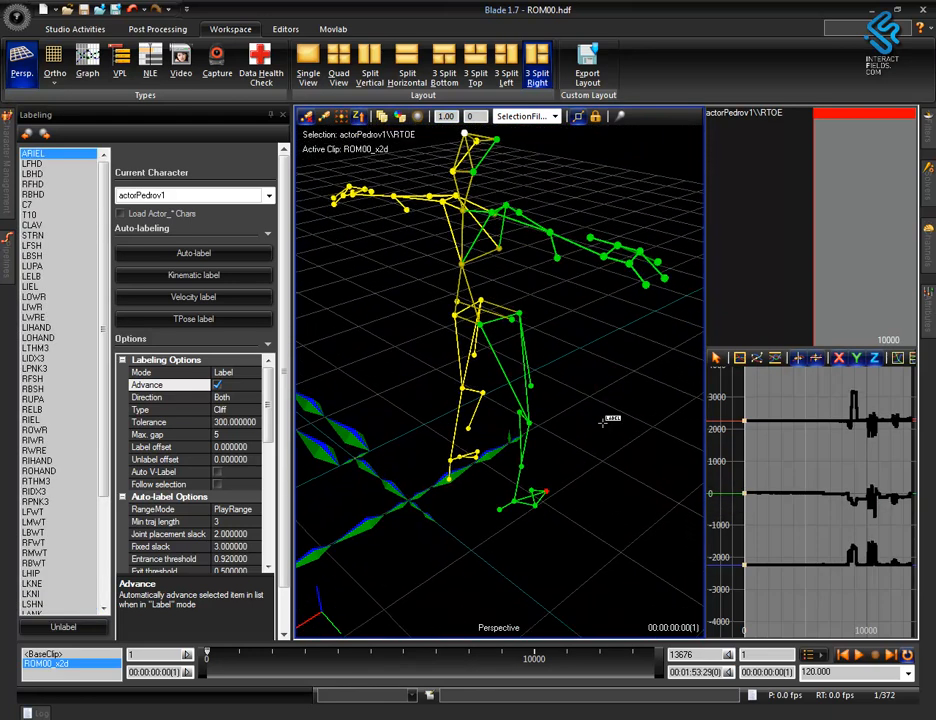
Step: Change the labeling mode from Label to Select
click(236, 373)
click(240, 384)
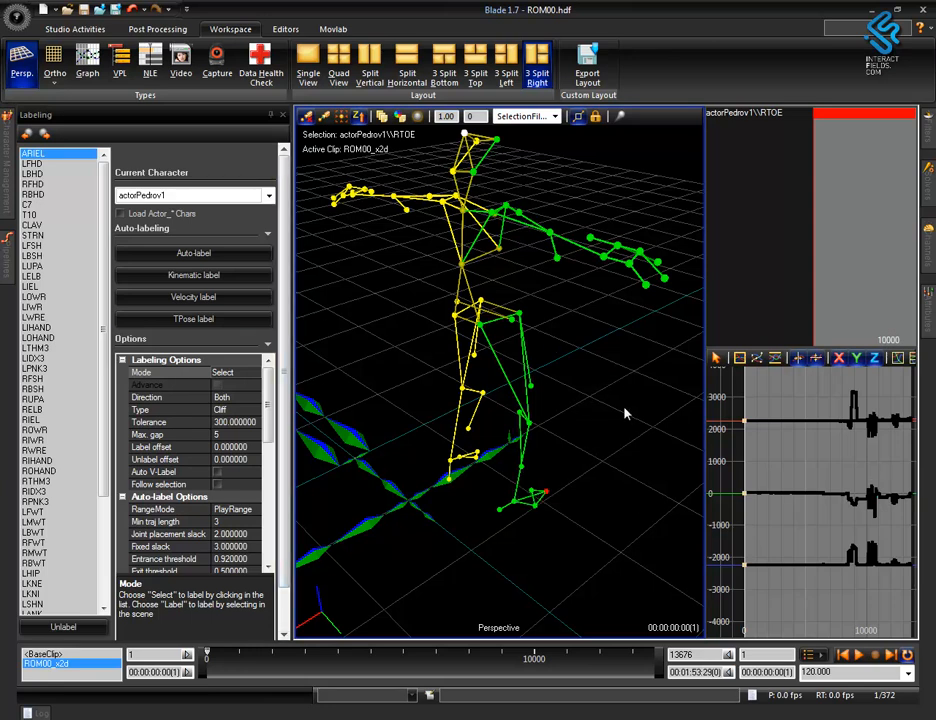
right_click(597, 380)
click(527, 472)
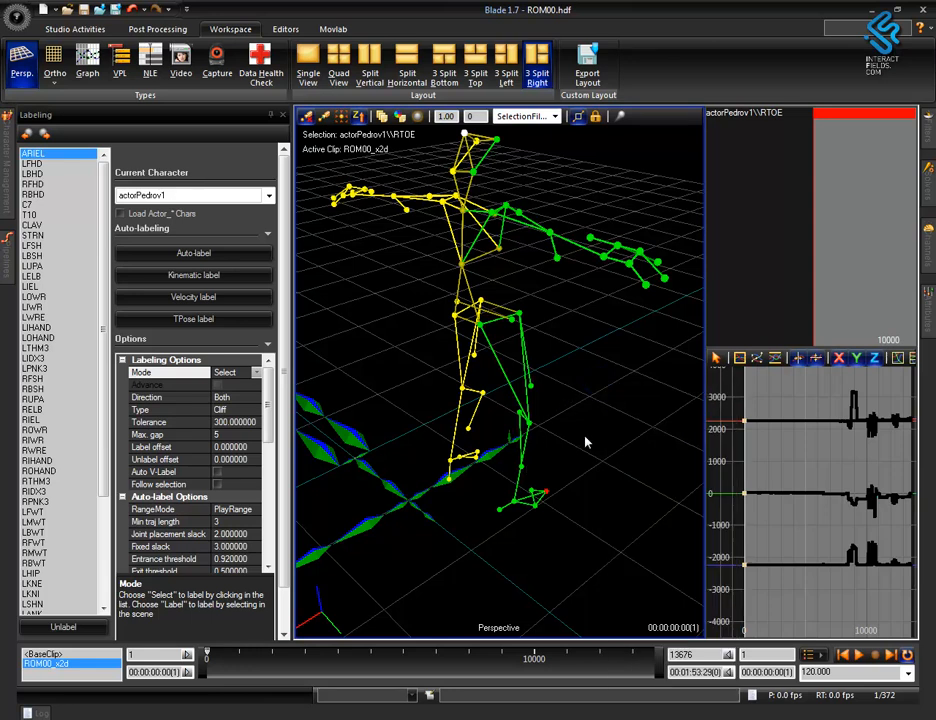
Step: Select the whole labelled actor and enlarge the data health view, collapsing the Labeling panel to make room
alt+right_drag(593, 391, 621, 478)
drag(652, 566, 323, 151)
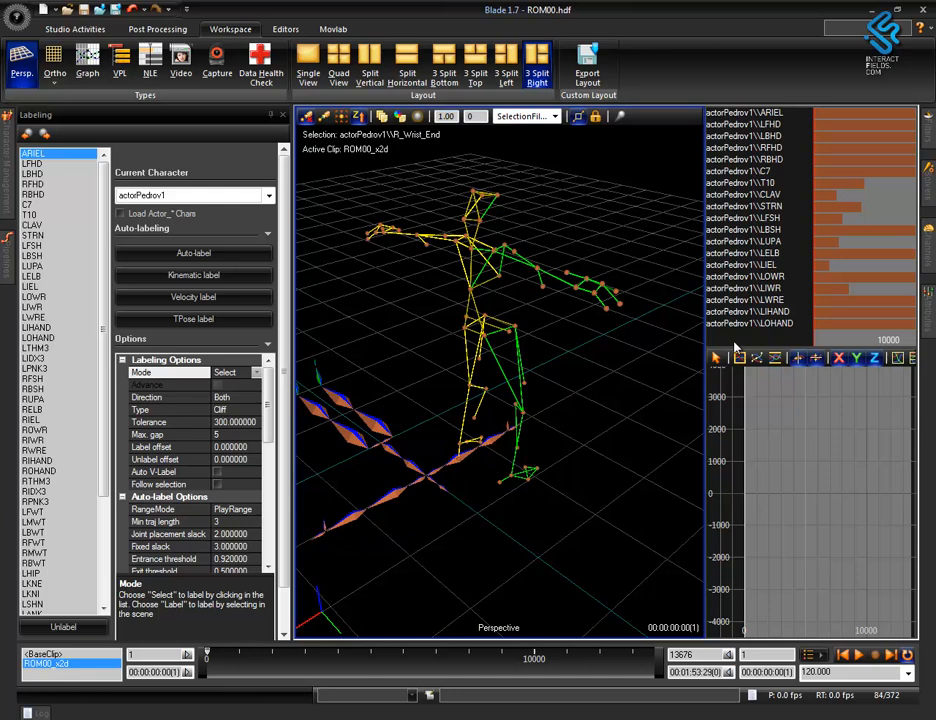
drag(734, 348, 734, 492)
drag(704, 446, 607, 461)
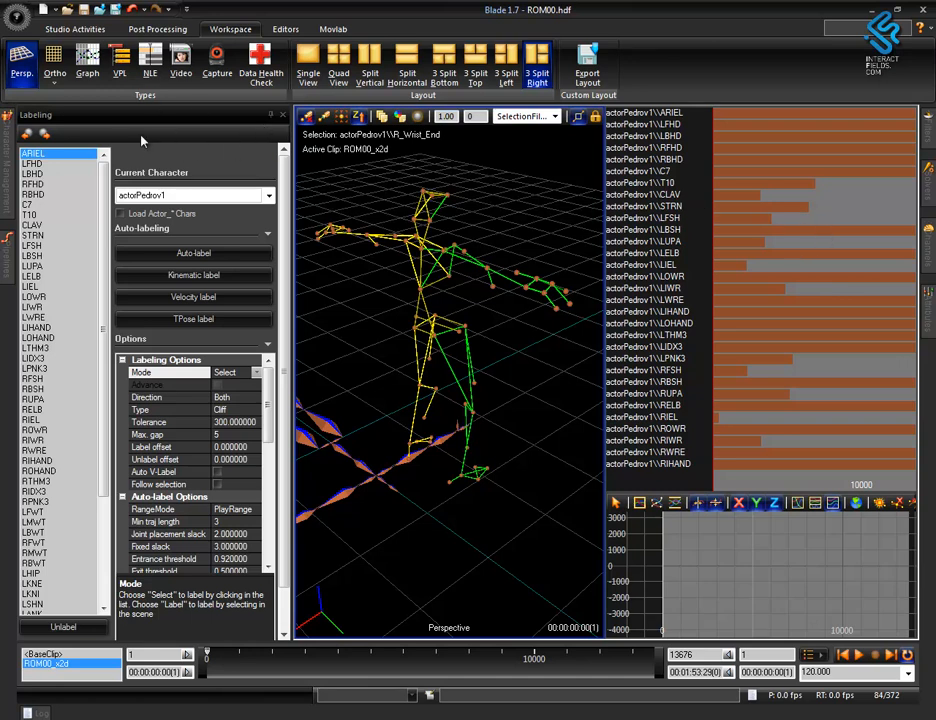
click(270, 114)
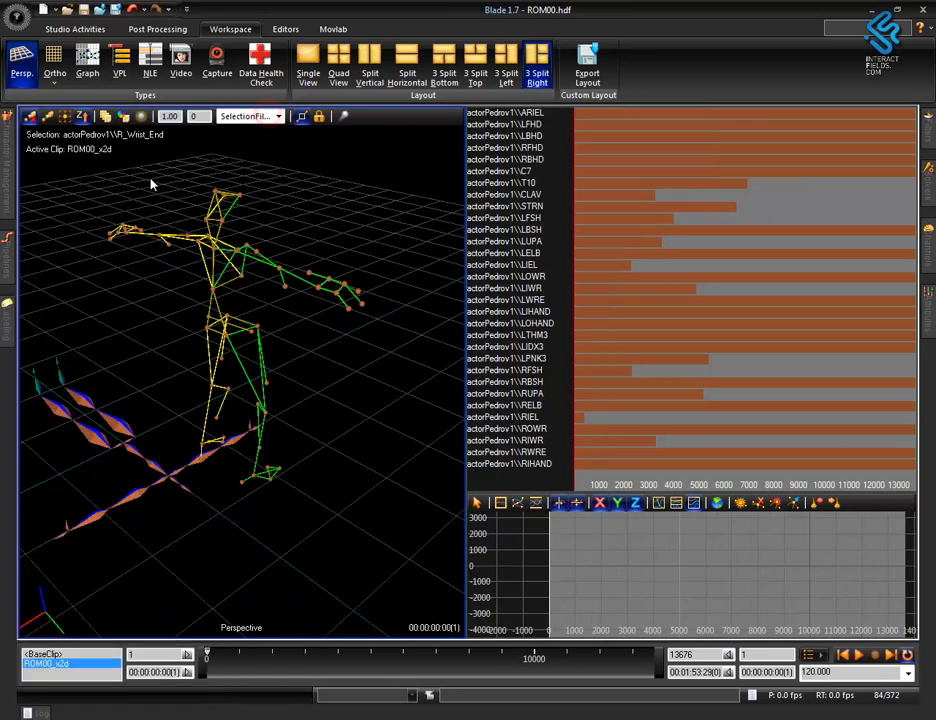
Step: Run the AutoLabelROM operation of the 1 Actor Calibration pipeline on the ROM00 take
mouse_move(6, 252)
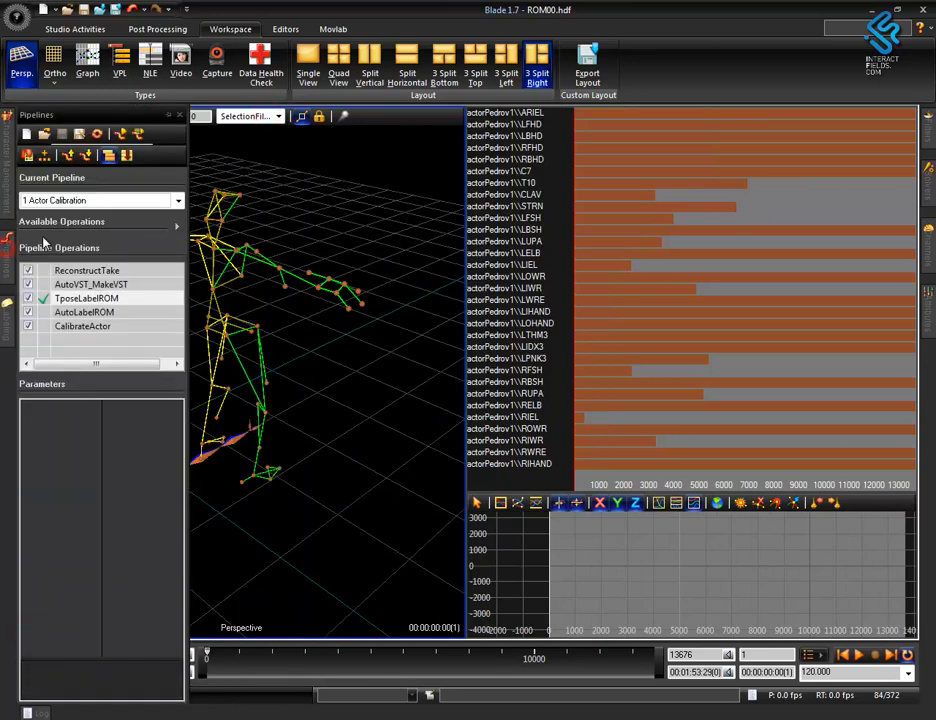
double_click(104, 313)
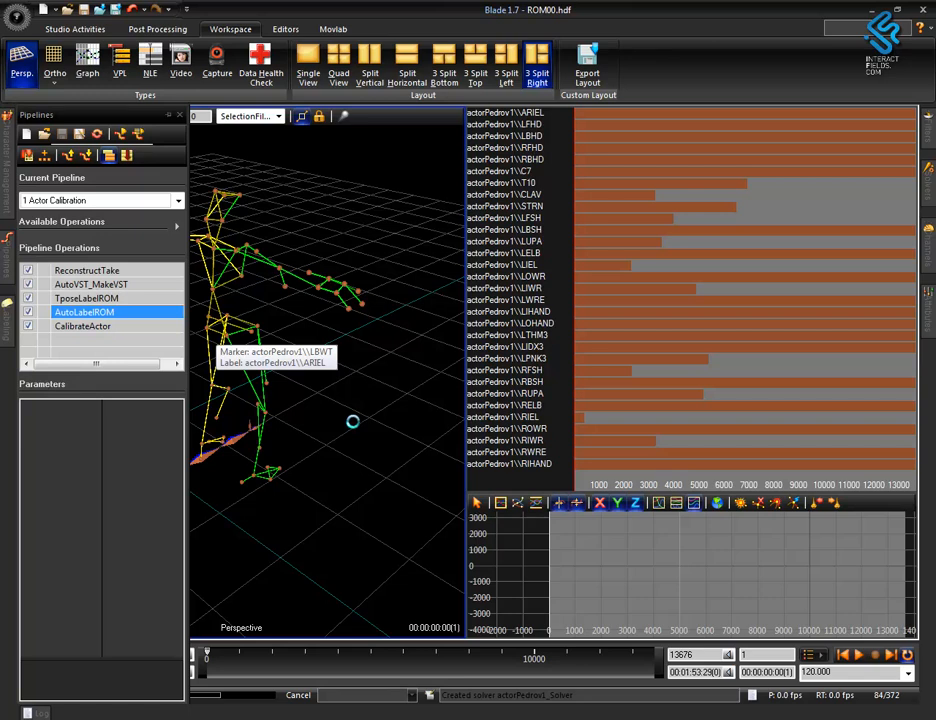
drag(391, 470, 226, 410)
mouse_move(142, 203)
mouse_down()
mouse_move(368, 512)
mouse_move(370, 504)
mouse_up()
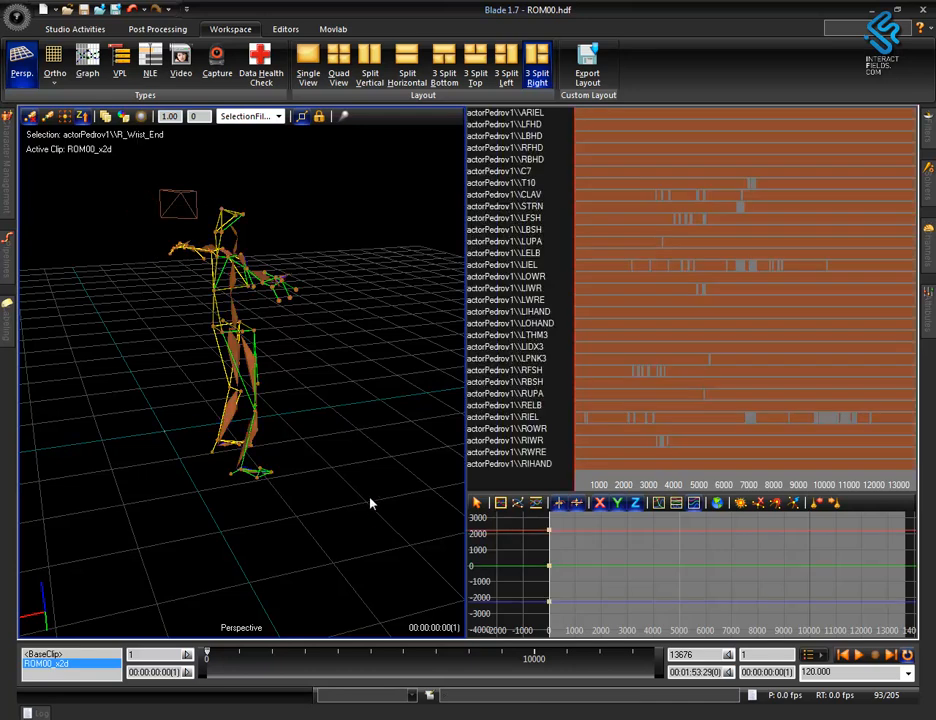
Step: Examine the gaps in all marker trajectories in the data health view and inspect the solved skeleton from several sides
right_click(536, 274)
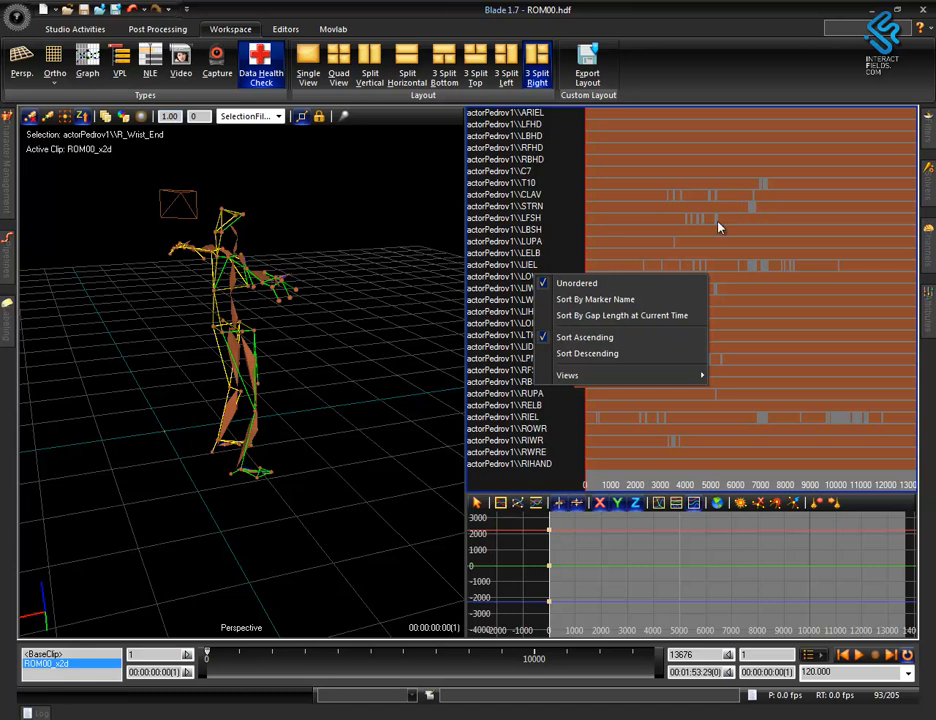
click(403, 240)
mouse_move(554, 234)
middle_down()
mouse_move(522, 366)
mouse_move(560, 370)
middle_up()
right_click(716, 355)
right_drag(725, 295, 616, 275)
mouse_move(547, 341)
middle_down()
mouse_move(555, 246)
mouse_move(528, 160)
middle_up()
middle_drag(529, 425, 541, 150)
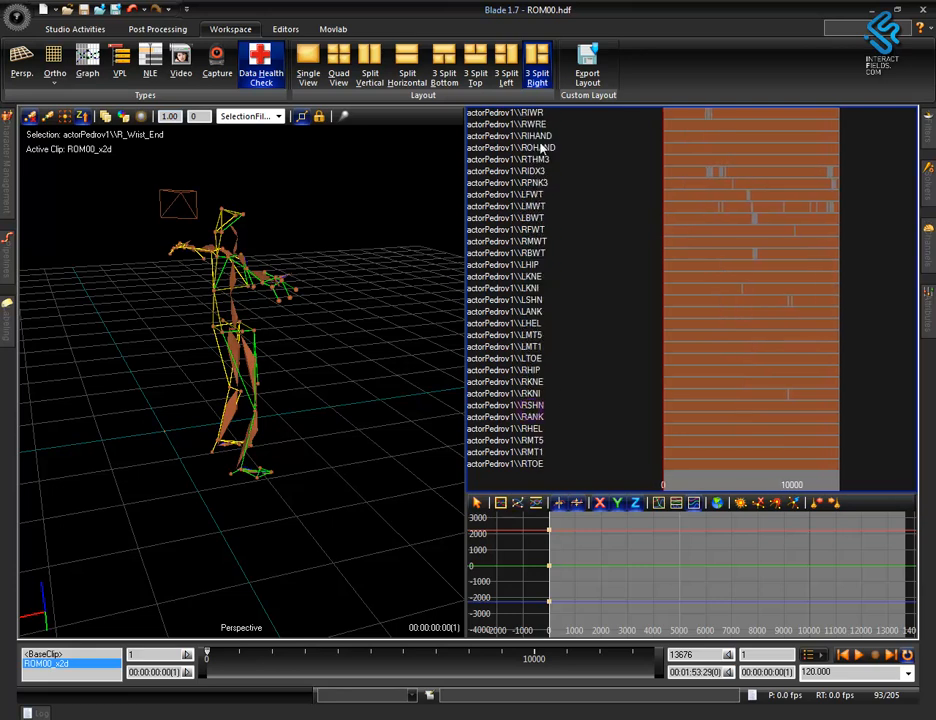
mouse_move(551, 380)
middle_down()
mouse_move(558, 295)
mouse_move(536, 327)
middle_up()
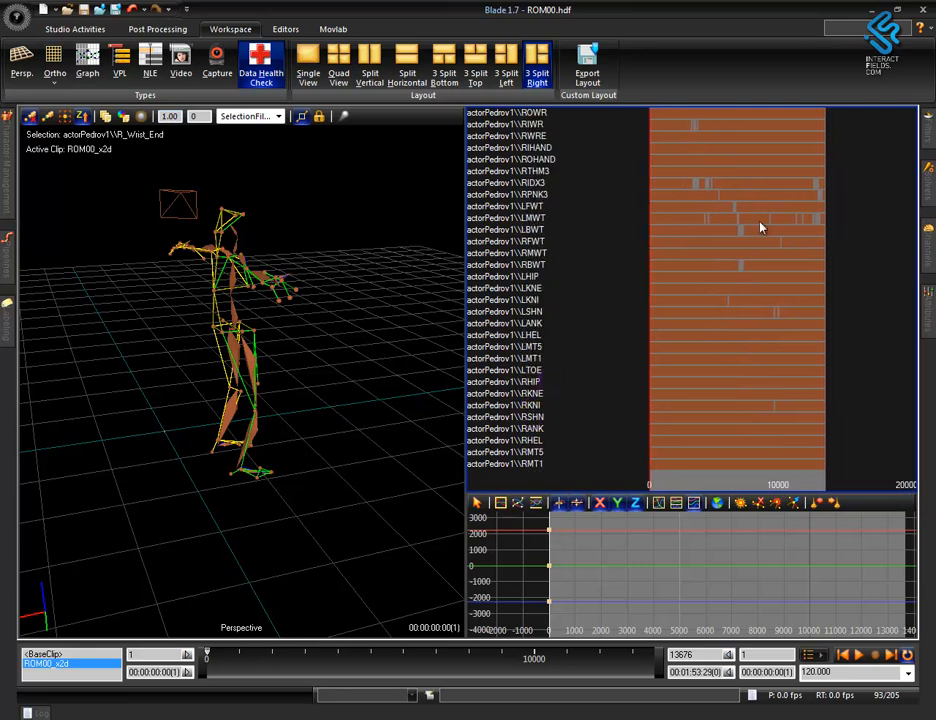
mouse_move(553, 220)
middle_down()
mouse_move(556, 378)
mouse_move(538, 342)
middle_up()
middle_drag(508, 271, 532, 372)
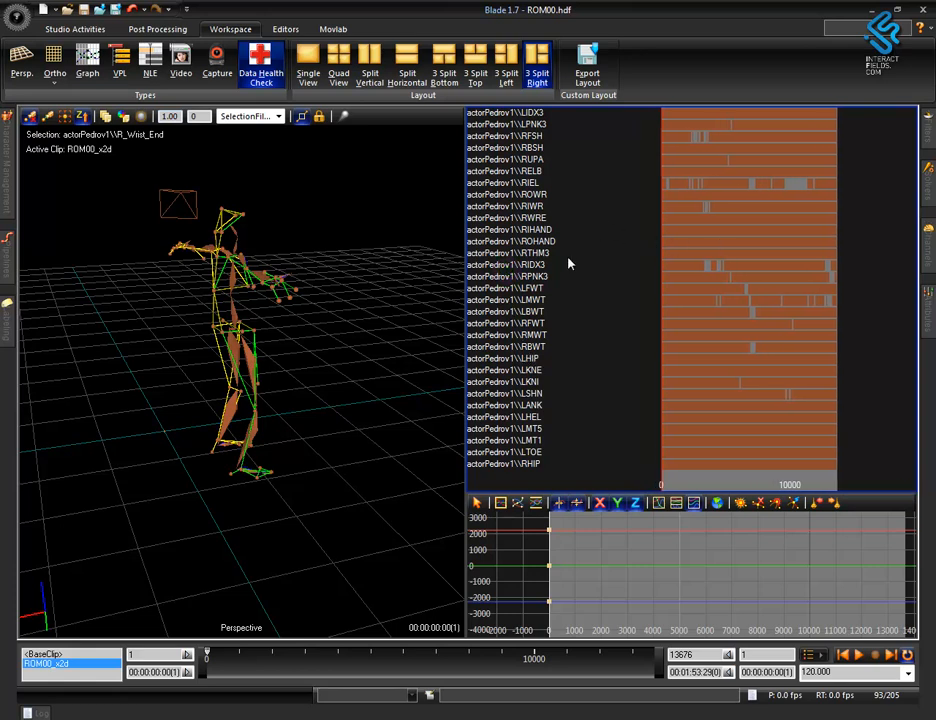
middle_drag(380, 485, 267, 506)
alt+drag(267, 506, 288, 493)
alt+right_drag(288, 493, 331, 400)
alt+middle_drag(327, 379, 339, 462)
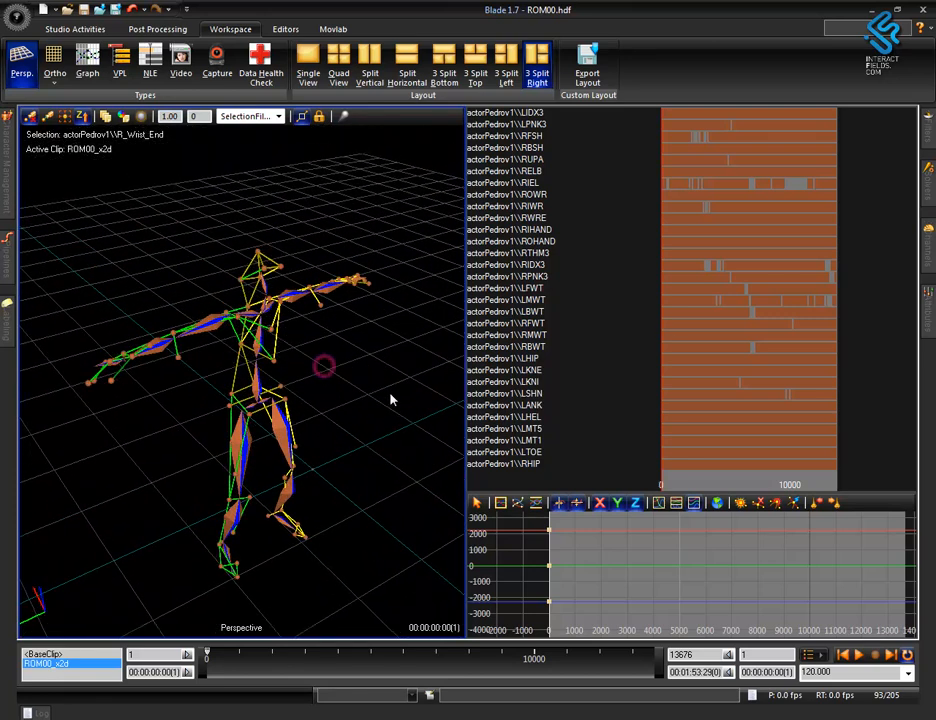
alt+drag(380, 489, 443, 483)
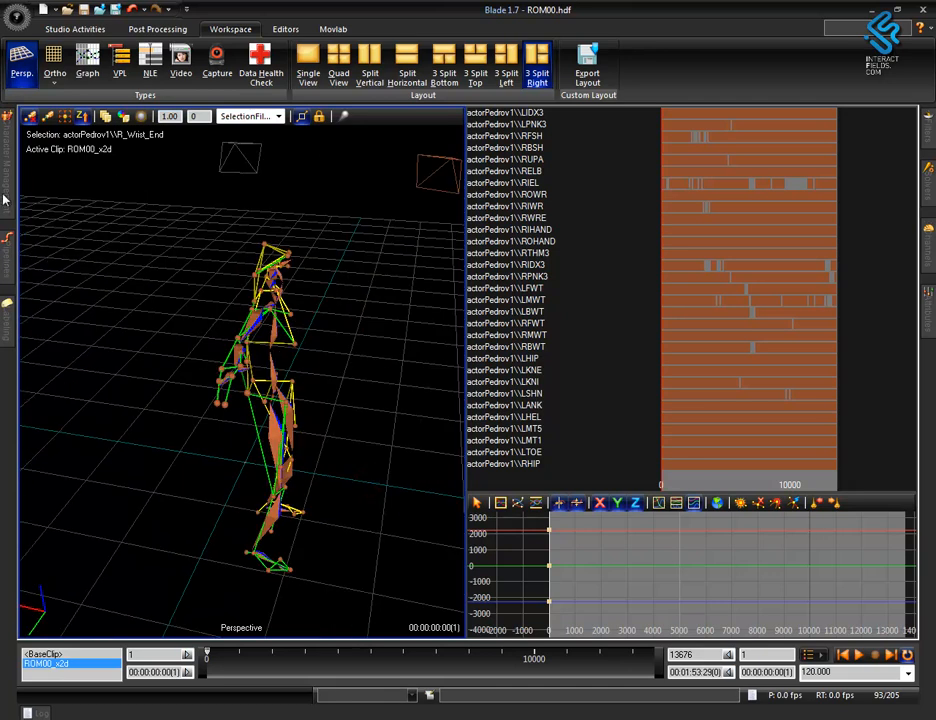
Step: Keep the Pipelines panel docked open beside the perspective view
click(10, 262)
click(115, 313)
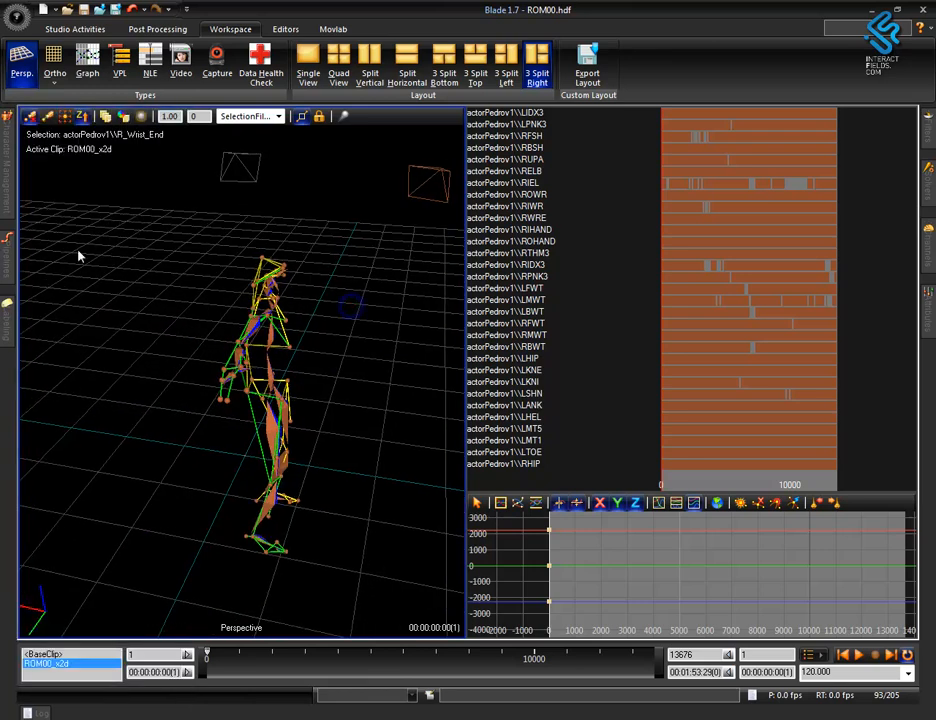
click(9, 248)
click(168, 114)
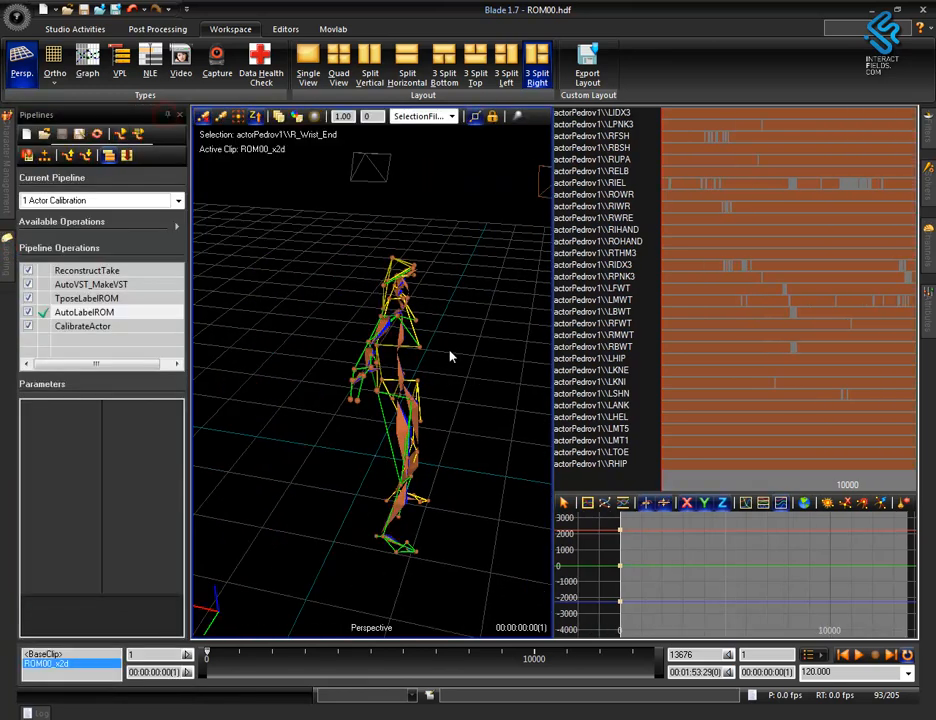
drag(437, 385, 549, 533)
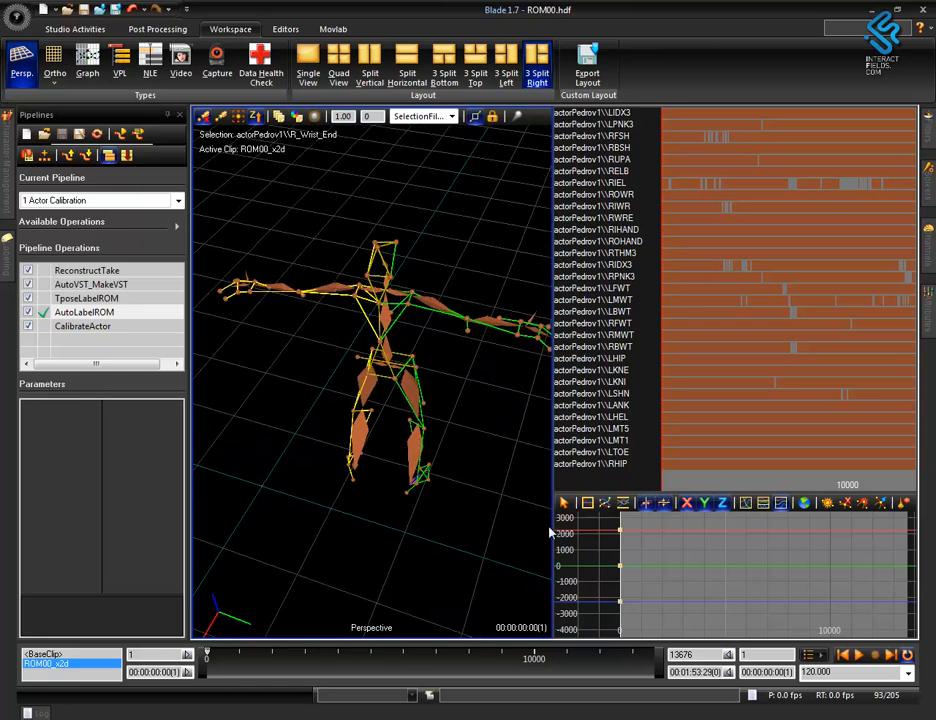
Step: Play and scrub through the ROM take, comparing the labelled markers with the actor's bones, and clear the selection
key(space)
key(space)
mouse_move(416, 530)
alt+right_down()
mouse_move(422, 511)
mouse_move(412, 506)
alt+right_up()
alt+drag(412, 506, 372, 512)
drag(210, 652, 578, 700)
mouse_move(464, 524)
alt+mouse_down()
mouse_move(407, 514)
mouse_move(270, 456)
mouse_move(291, 477)
alt+mouse_up()
alt+right_drag(432, 493, 444, 387)
alt+drag(487, 506, 443, 533)
alt+middle_drag(452, 535, 495, 481)
alt+drag(305, 529, 309, 430)
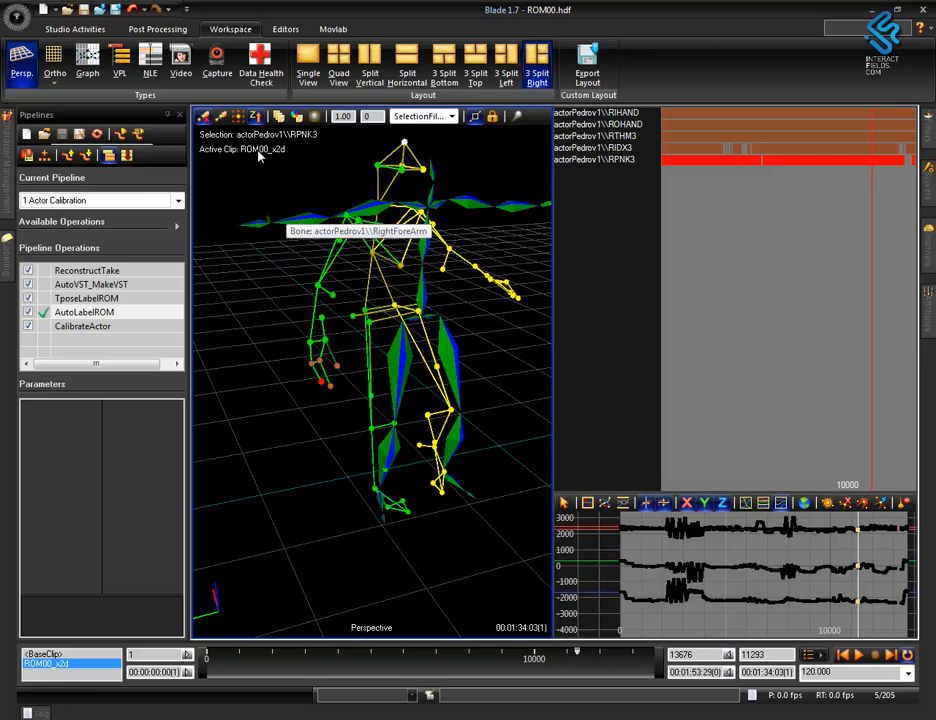
click(239, 117)
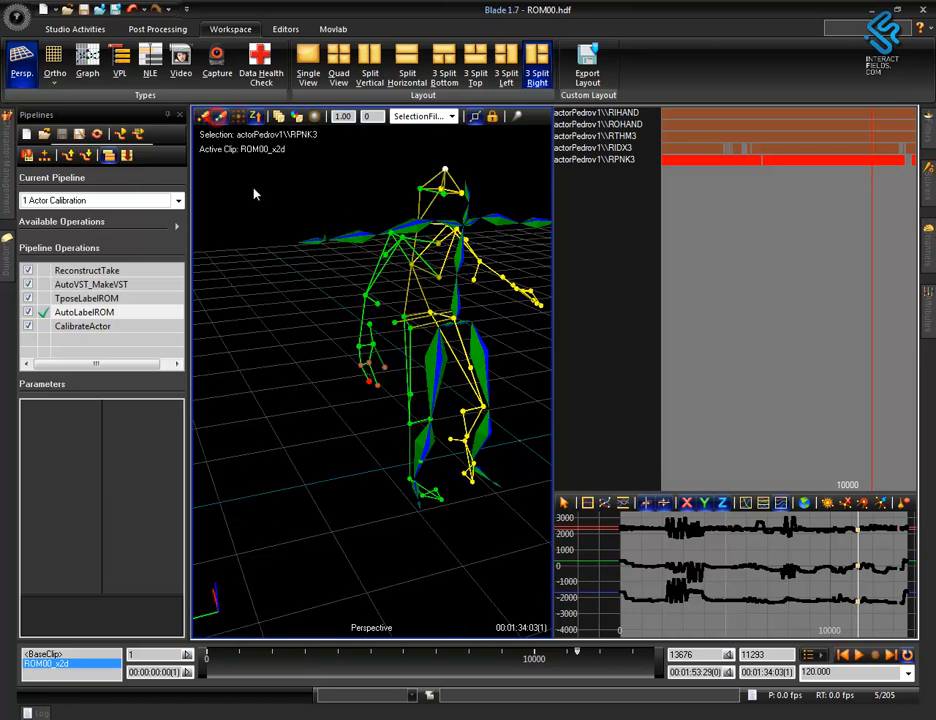
drag(577, 656, 286, 662)
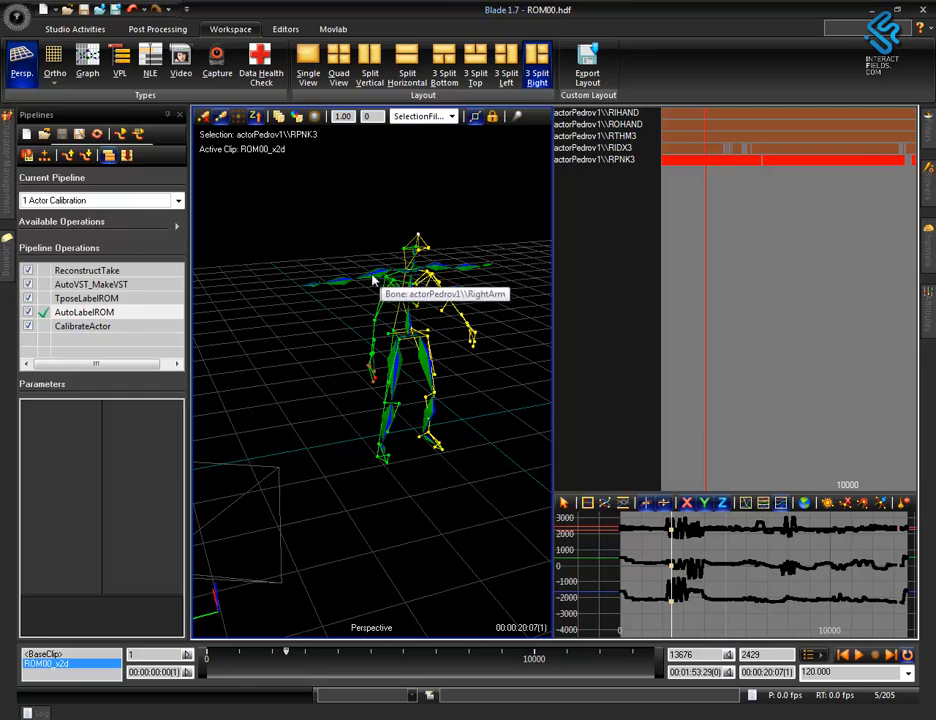
click(392, 530)
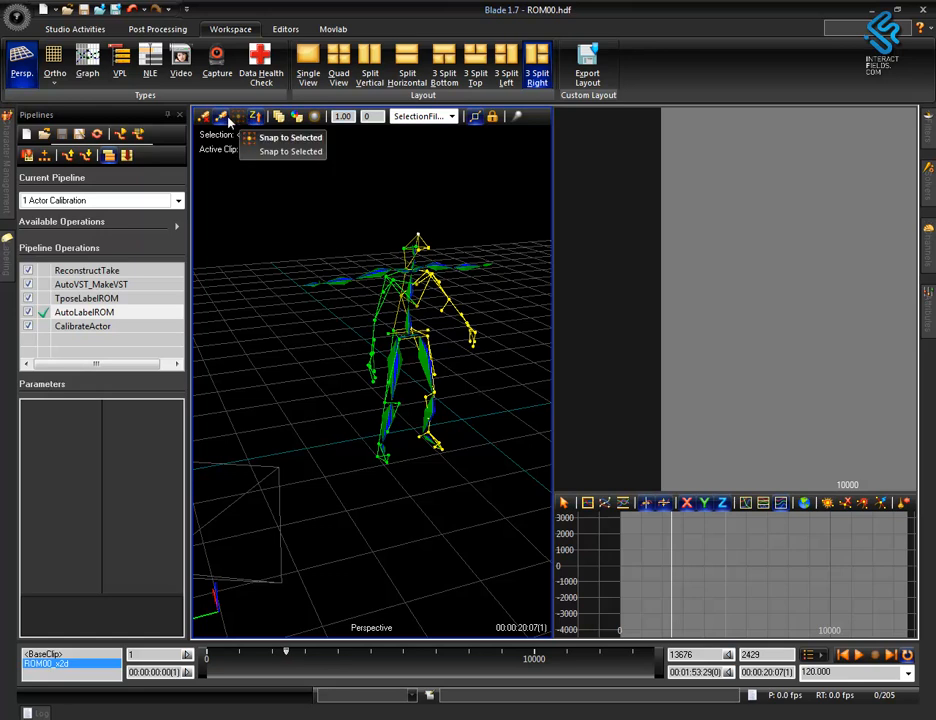
alt+right_drag(439, 506, 431, 422)
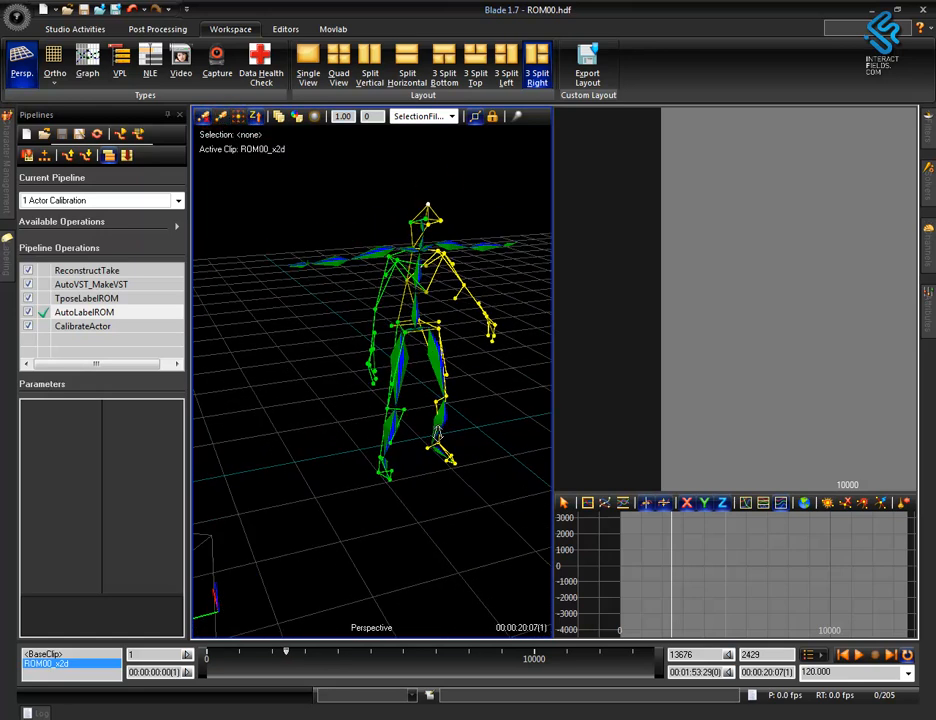
Step: Look over the Auto Label and Solve Motion tools and return the take to frame 1
click(160, 29)
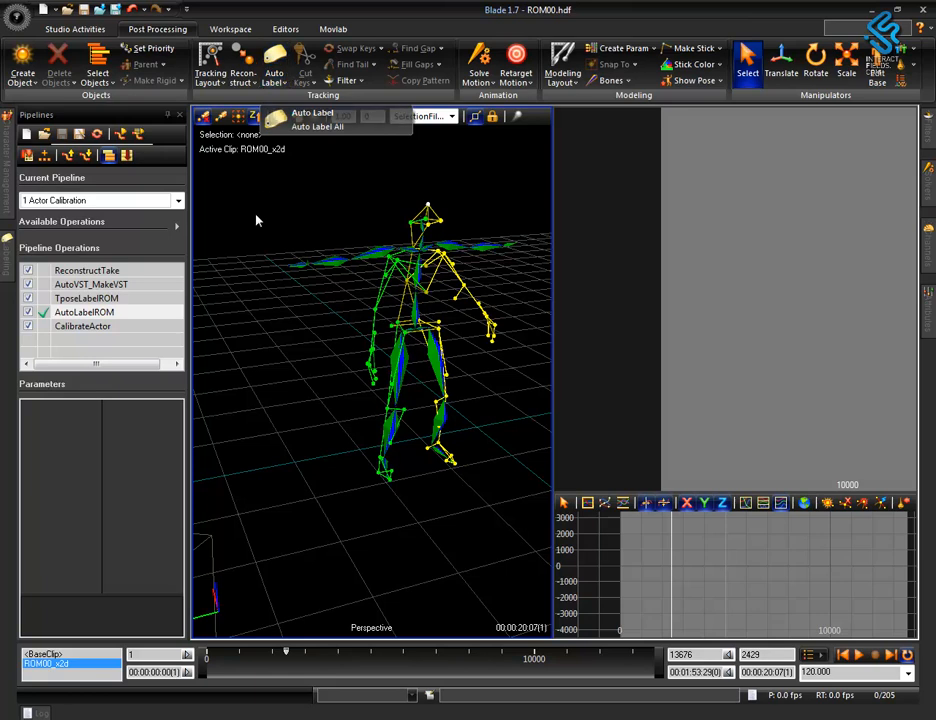
click(97, 311)
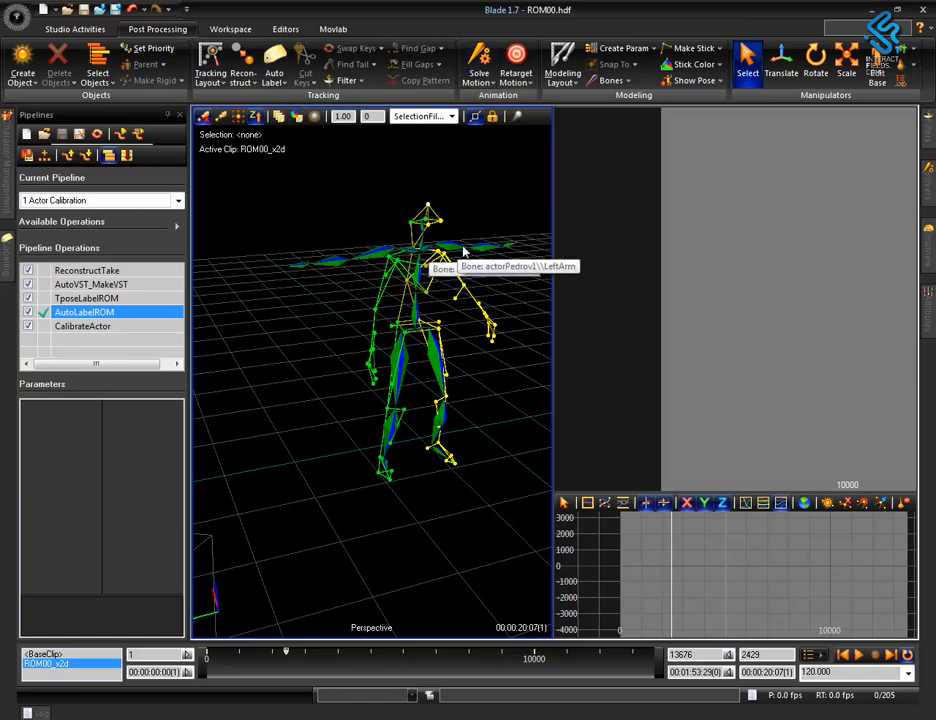
drag(293, 657, 205, 651)
alt+right_drag(403, 330, 462, 234)
click(484, 58)
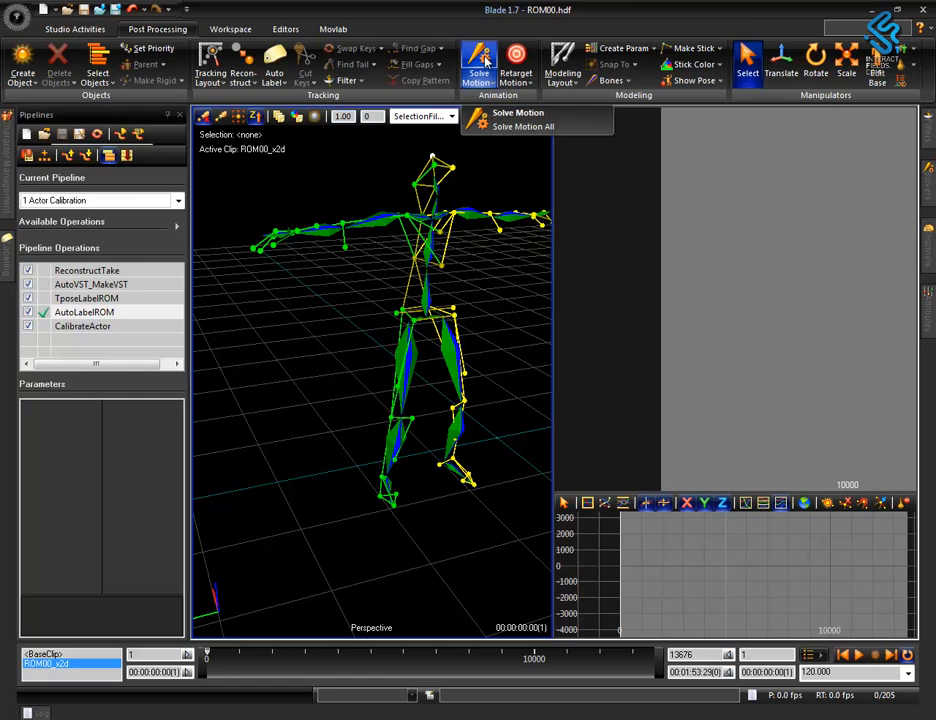
click(492, 111)
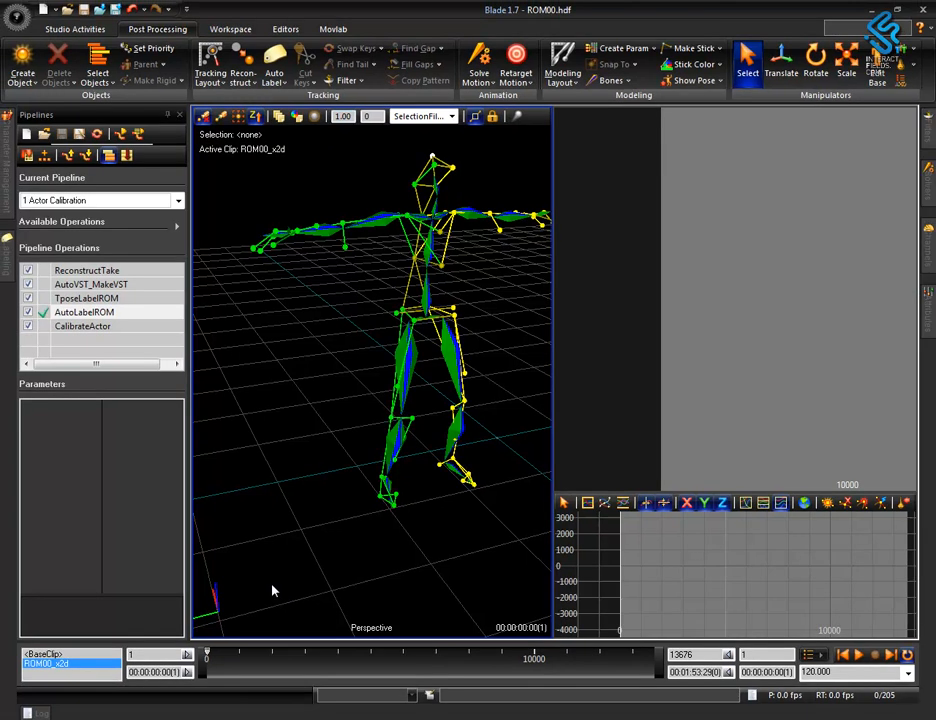
mouse_move(208, 654)
mouse_down()
mouse_move(603, 690)
mouse_move(566, 702)
mouse_move(397, 699)
mouse_move(207, 678)
mouse_up()
alt+drag(316, 470, 320, 409)
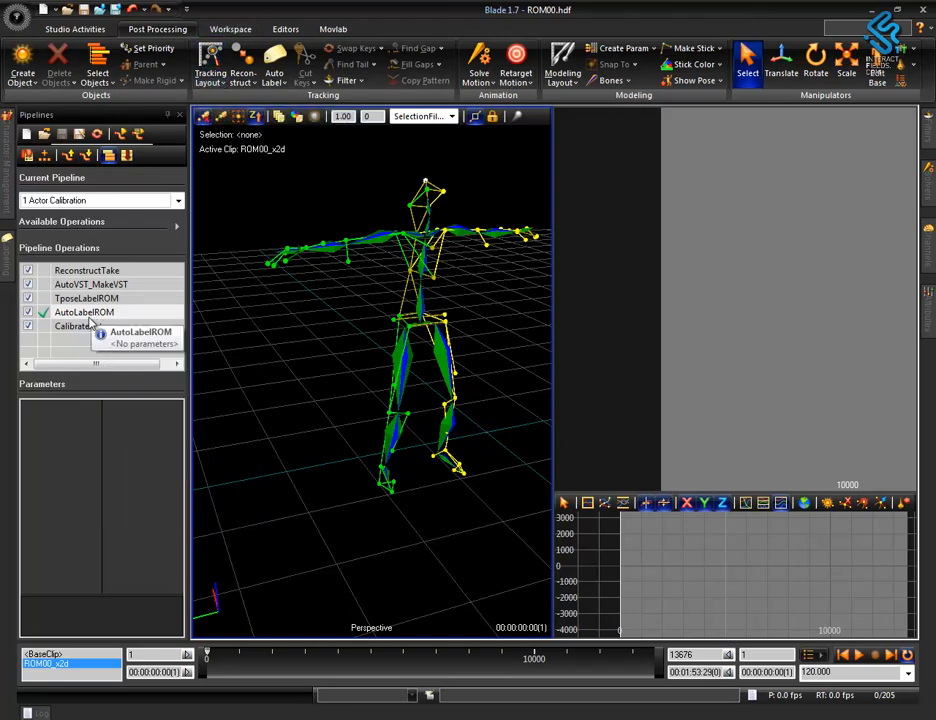
Step: Select the CalibrateActor operation in the pipeline and show the Character Management panel
click(160, 326)
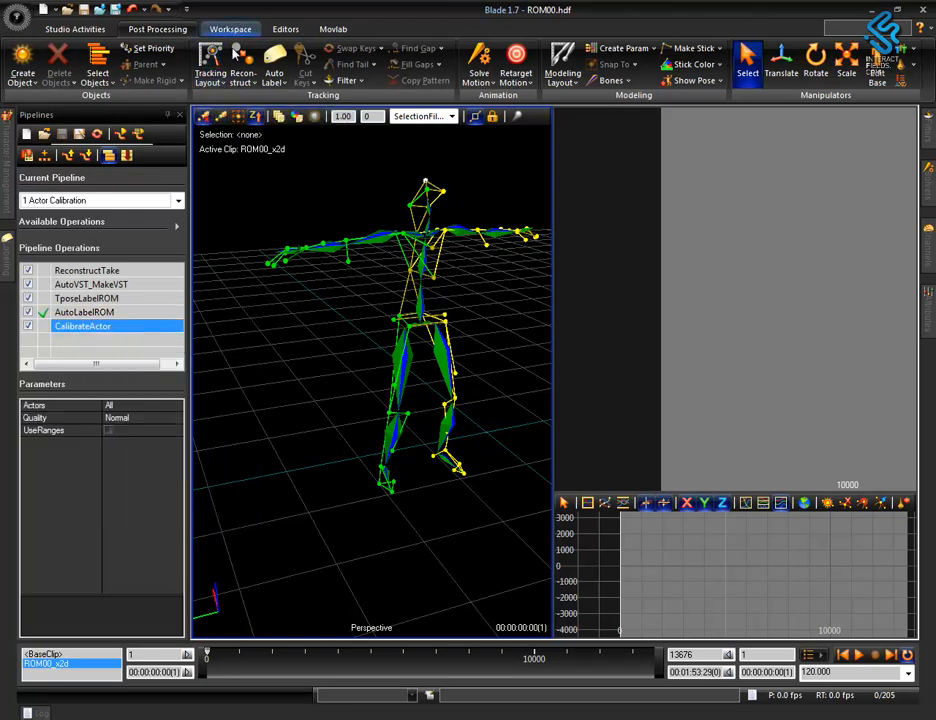
click(285, 29)
click(216, 72)
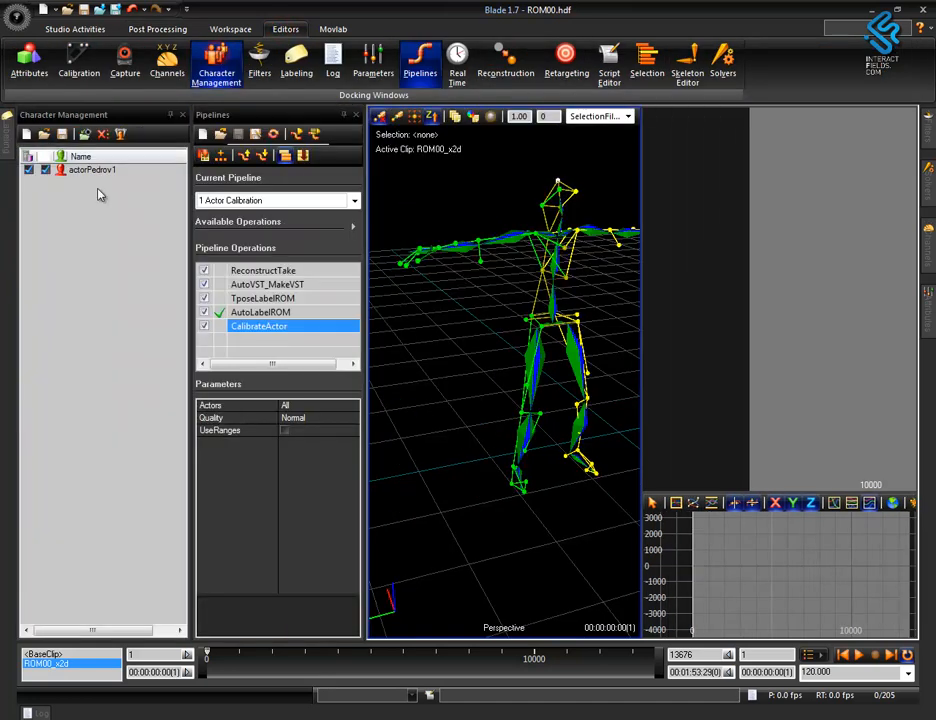
Step: Run CalibrateActor on the take and save the actor's skeleton over its existing .vsk file in the Session 1 folder
double_click(268, 328)
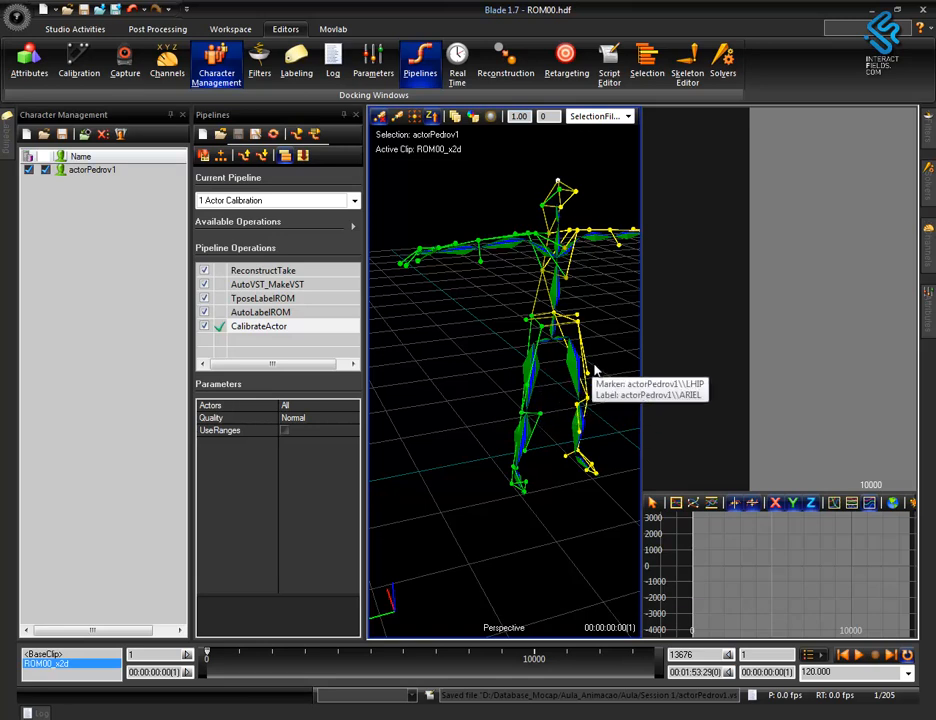
click(63, 137)
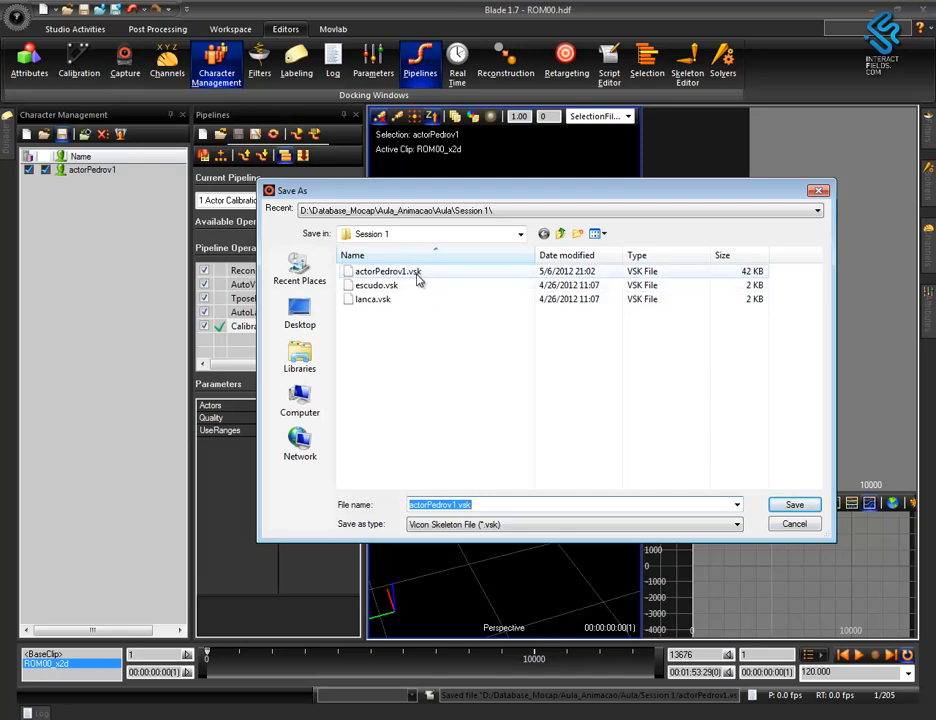
click(438, 504)
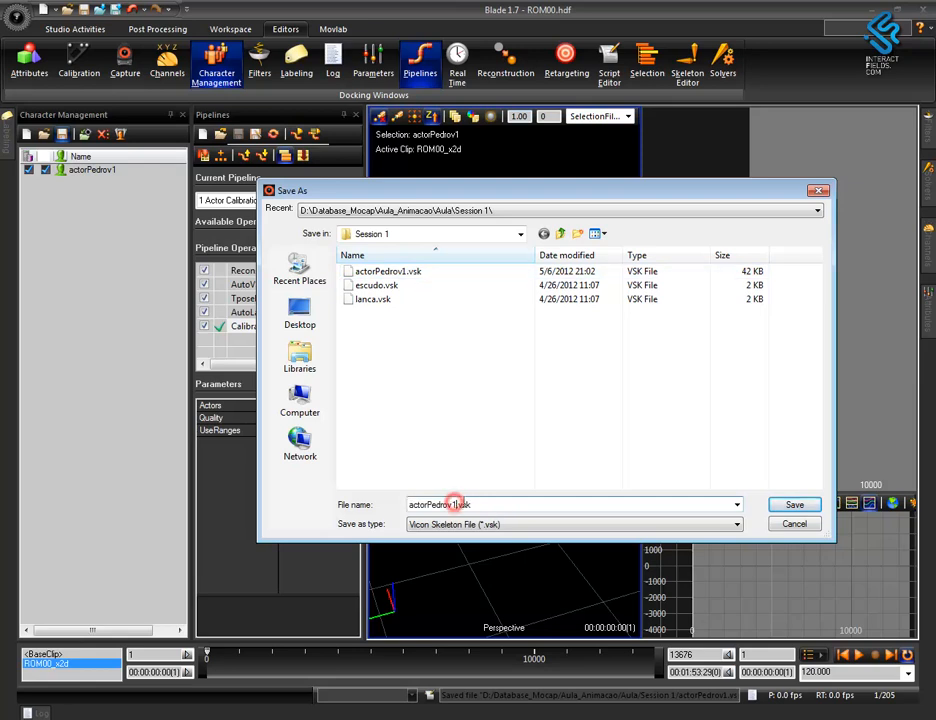
click(794, 505)
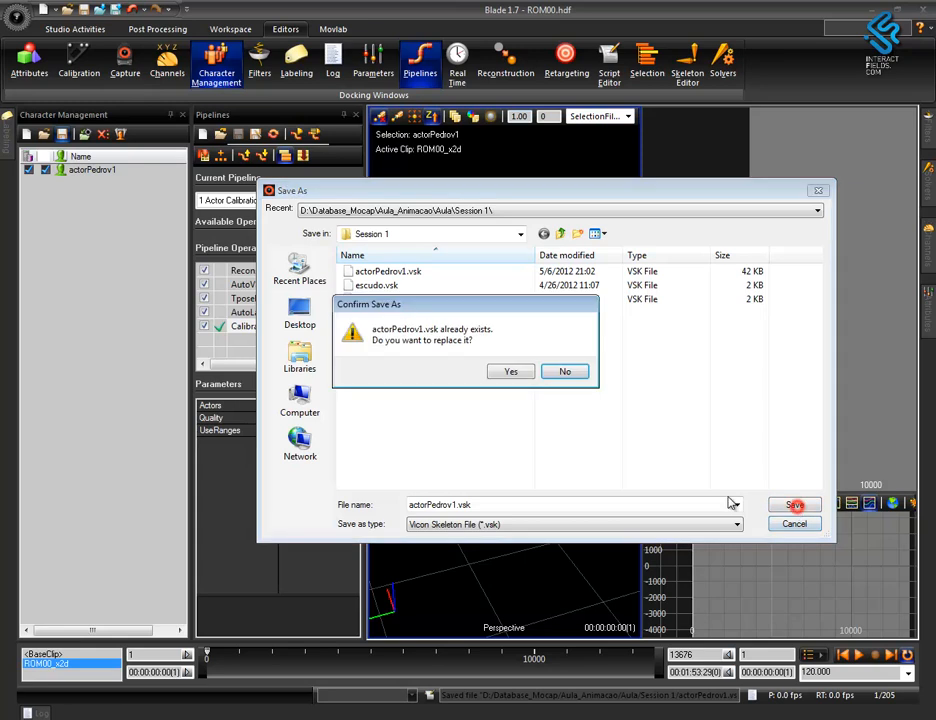
click(511, 371)
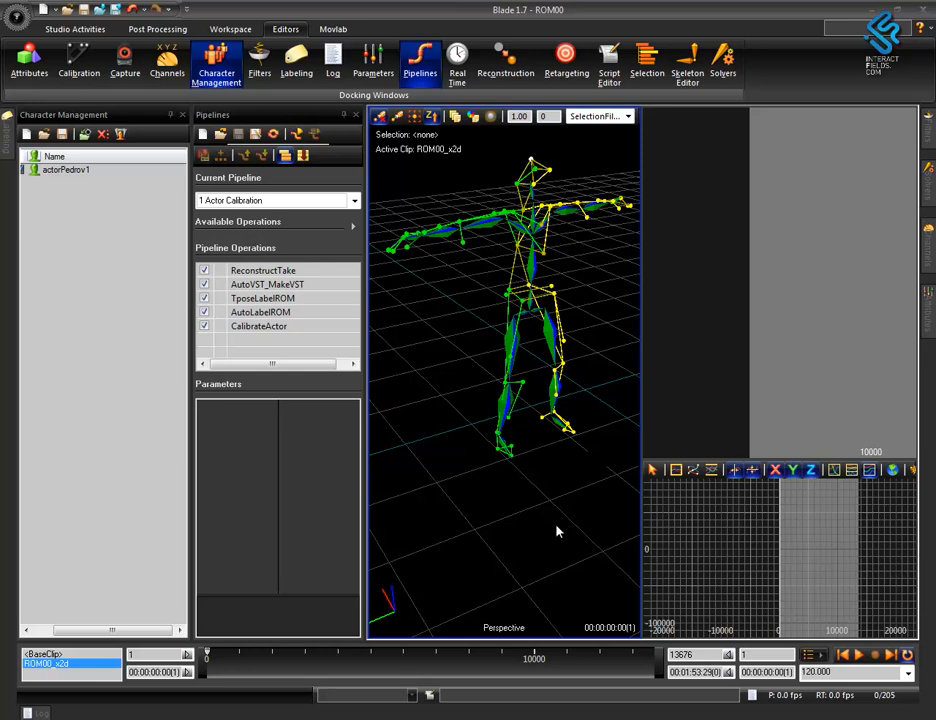
Step: Switch the upper side view to VPL and bring the Unlabeled_Markers node and its markers into view
alt+drag(556, 525, 540, 514)
click(738, 305)
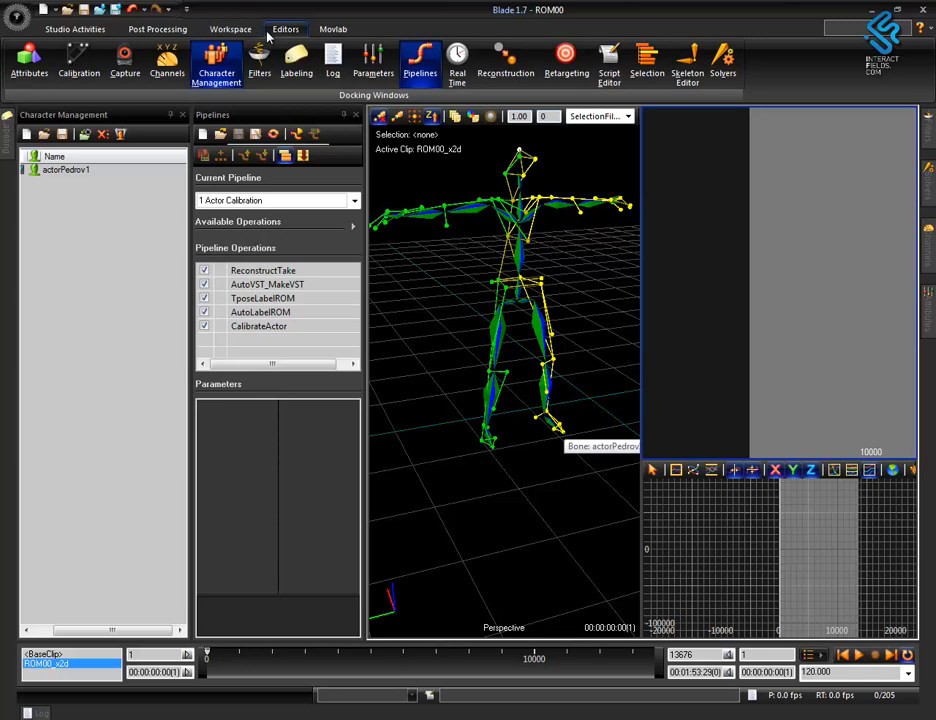
click(232, 29)
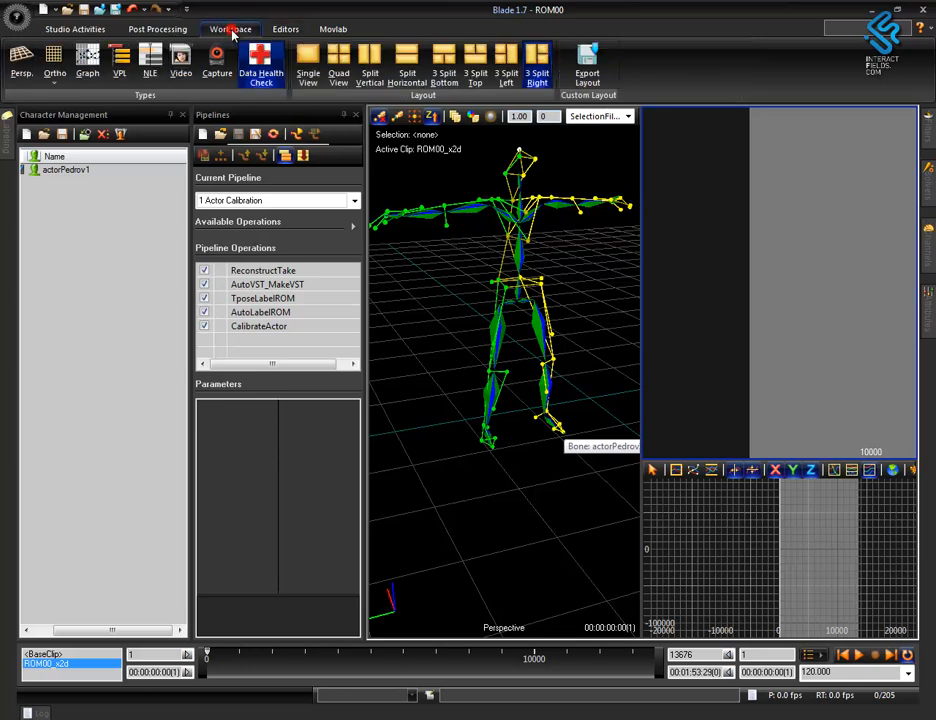
click(117, 58)
scroll(811, 300, up, 3)
middle_drag(796, 246, 840, 358)
middle_drag(811, 276, 820, 418)
middle_drag(803, 318, 816, 351)
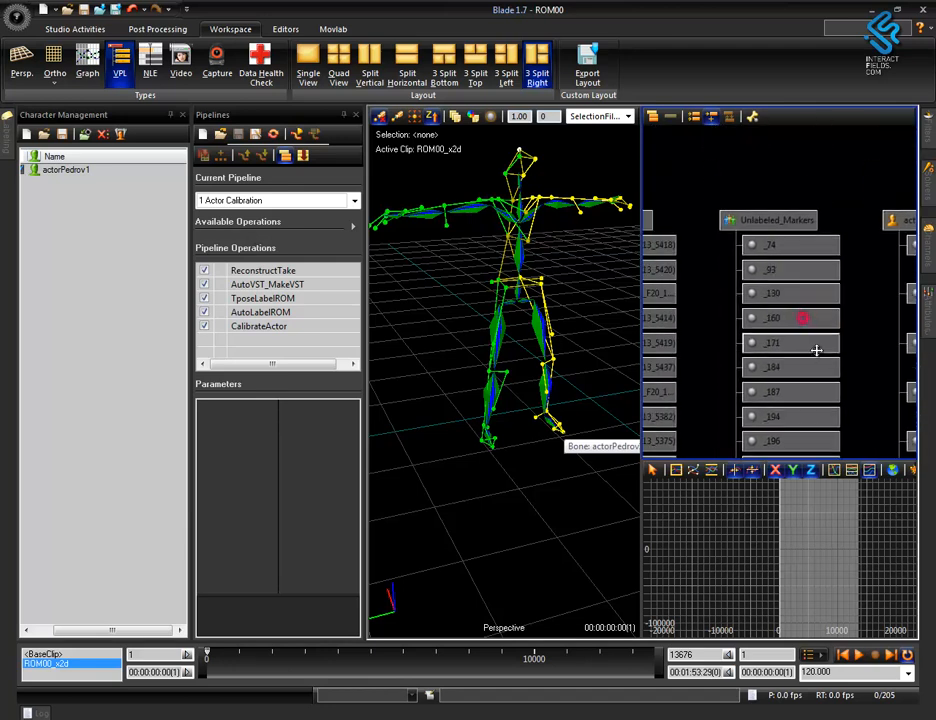
scroll(810, 236, up, 2)
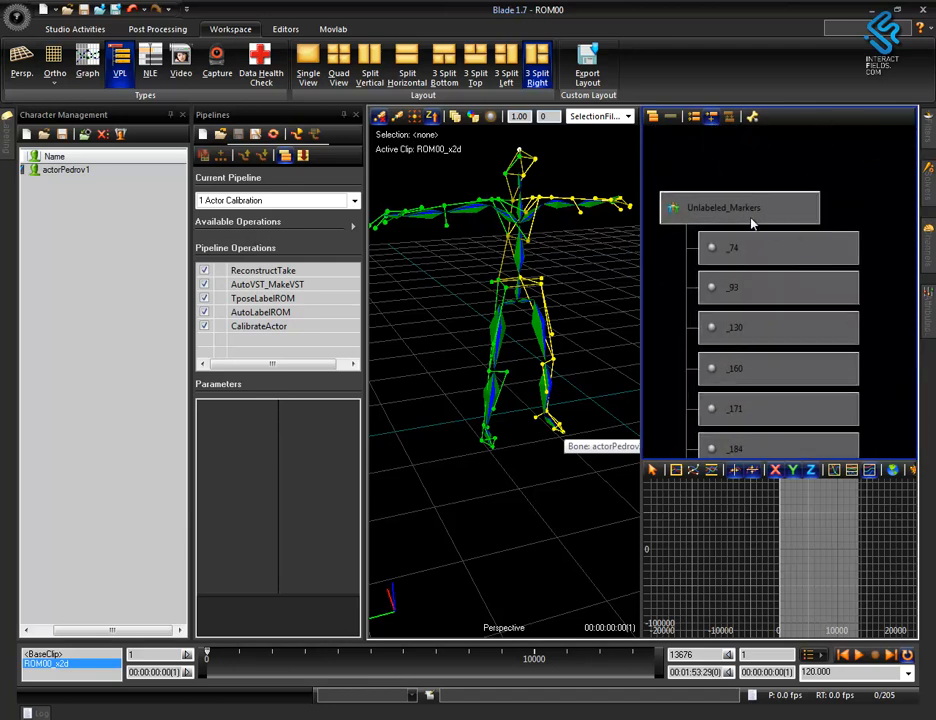
Step: Set the lower side view to Data Health Check, list the markers by selecting Spine1 with its hierarchy, and widen the side views
click(745, 531)
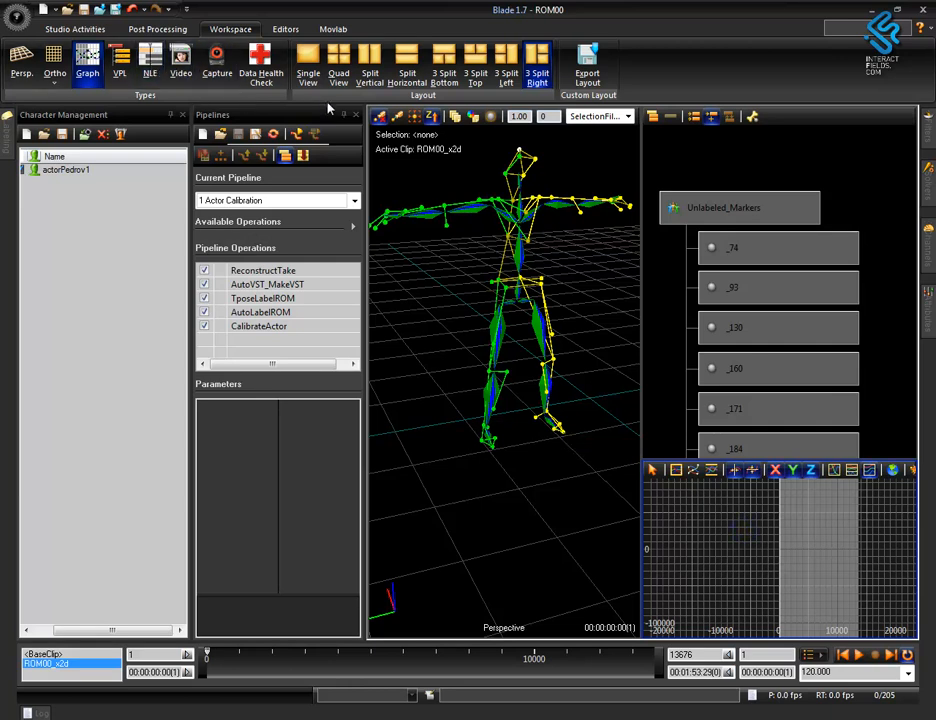
click(261, 64)
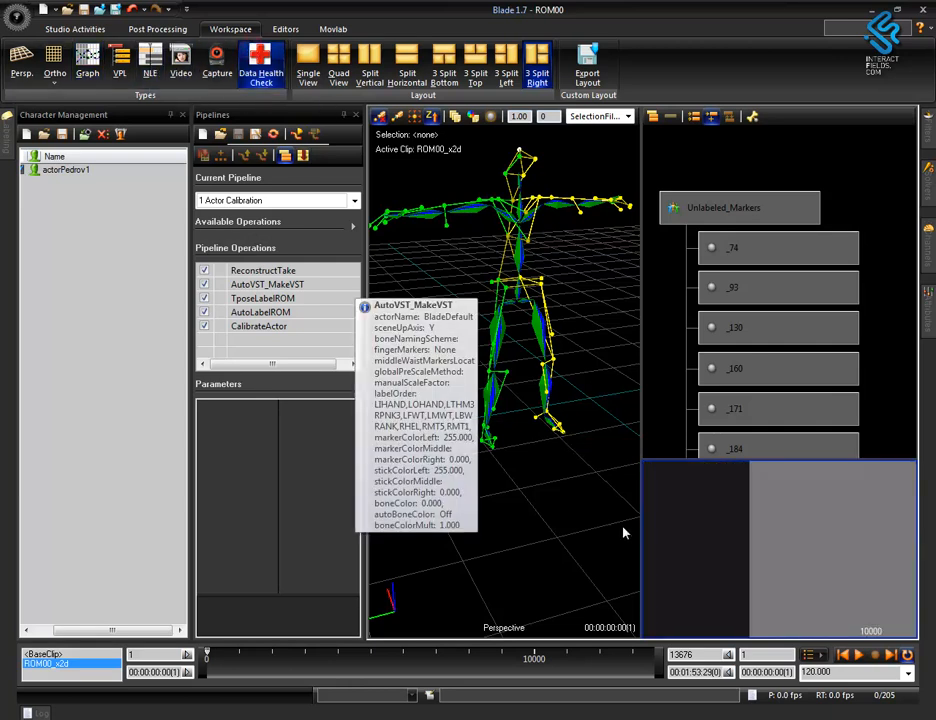
click(561, 547)
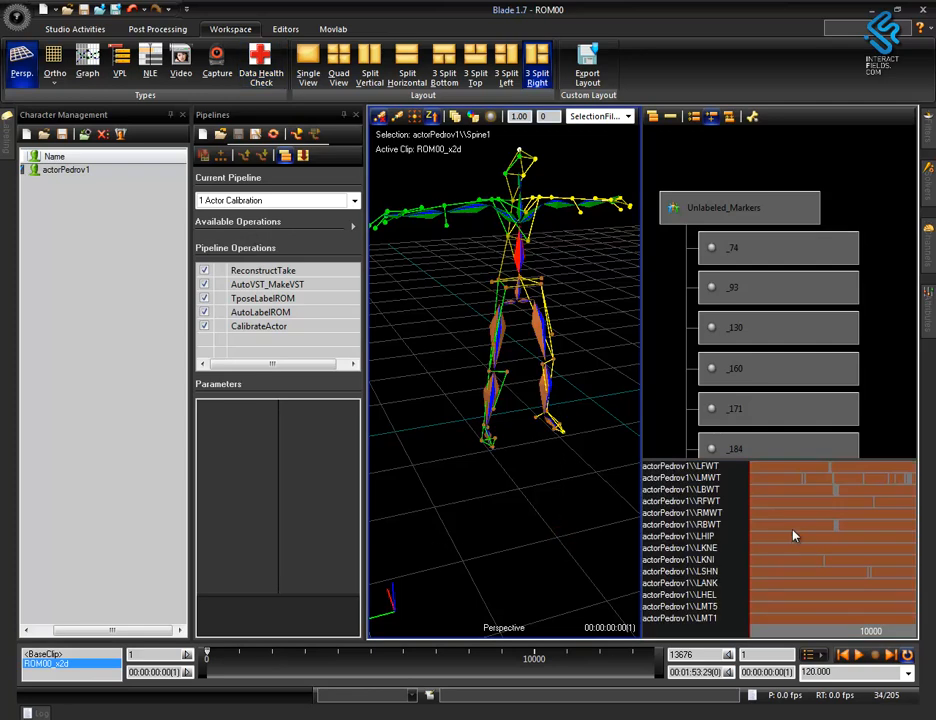
drag(642, 518, 611, 518)
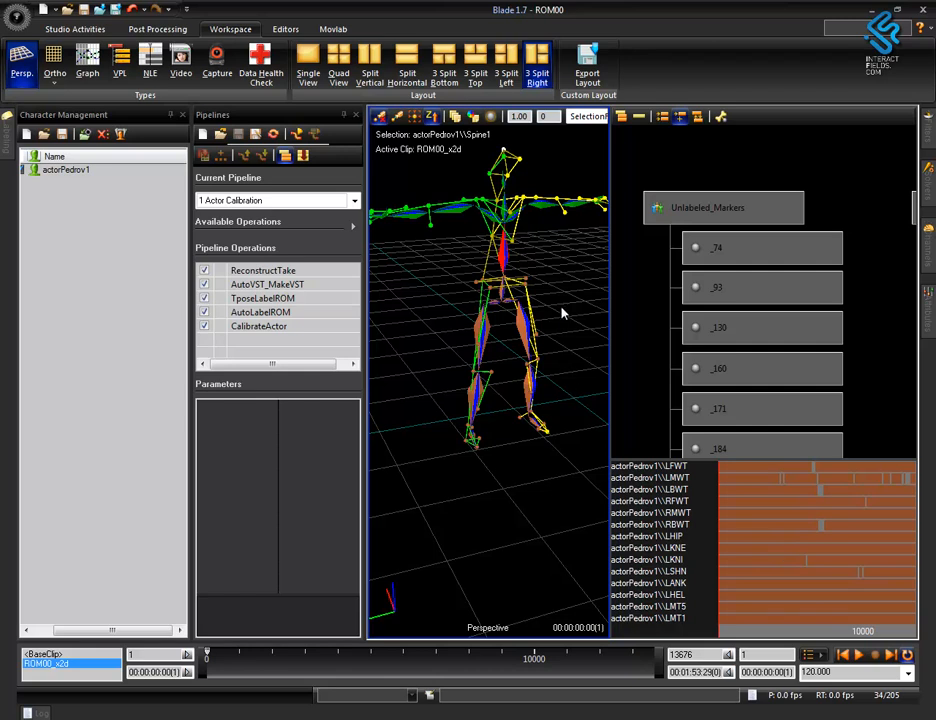
key(space)
key(space)
Step: Select all the markers under Unlabeled_Markers in the VPL view and delete them
click(741, 254)
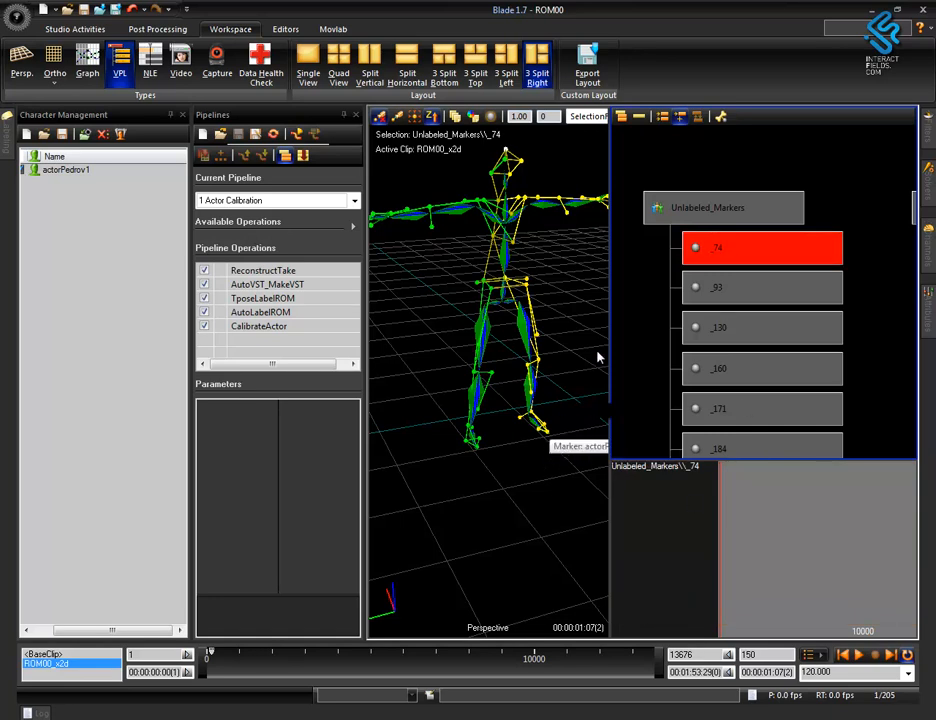
scroll(656, 370, down, 5)
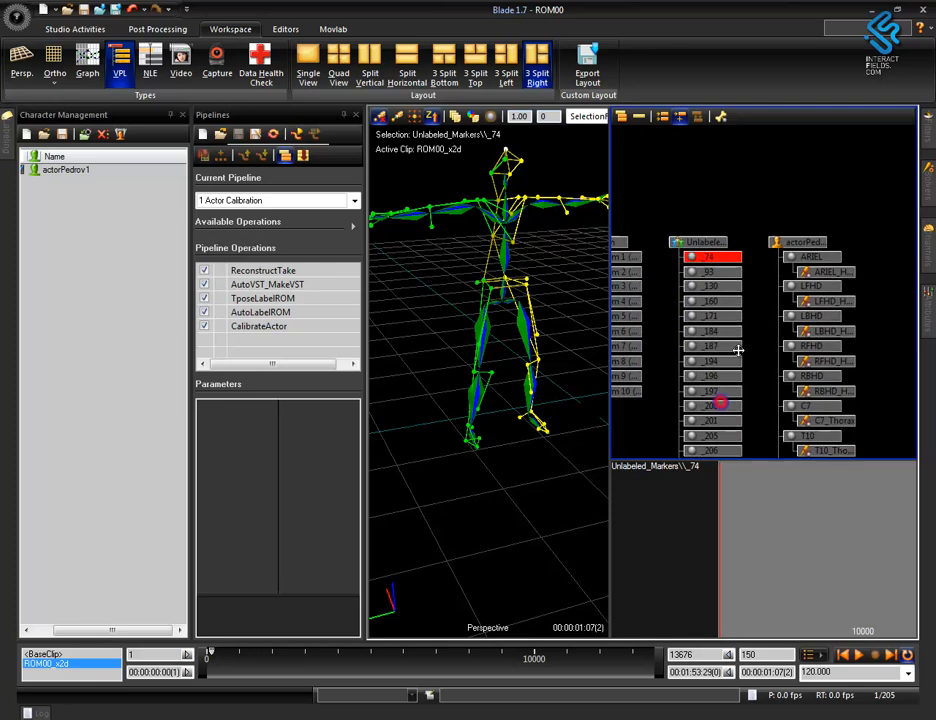
middle_drag(735, 363, 753, 321)
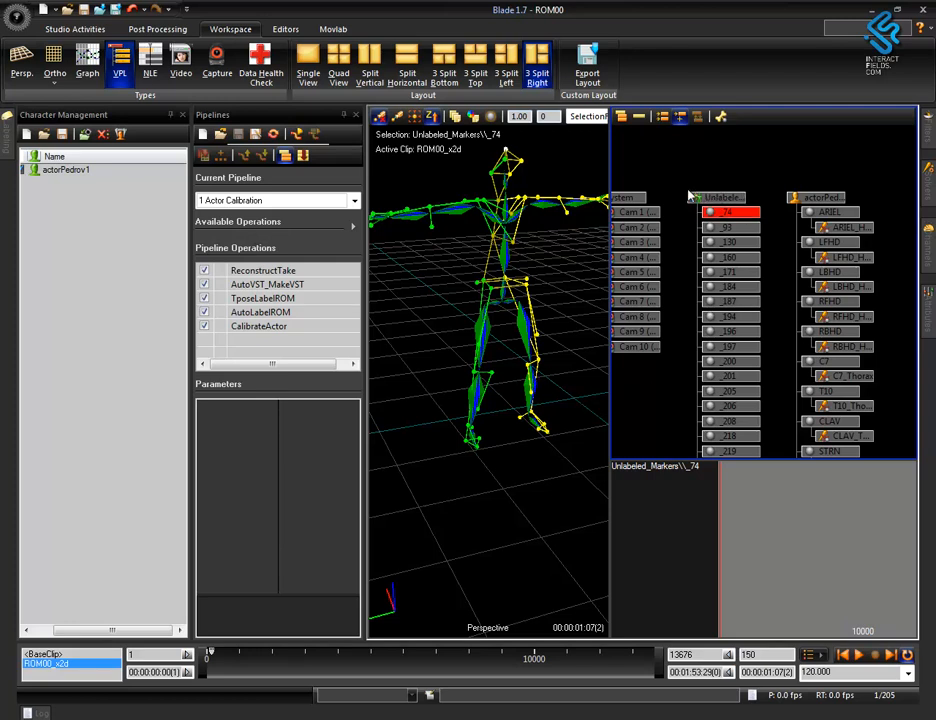
scroll(750, 255, down, 5)
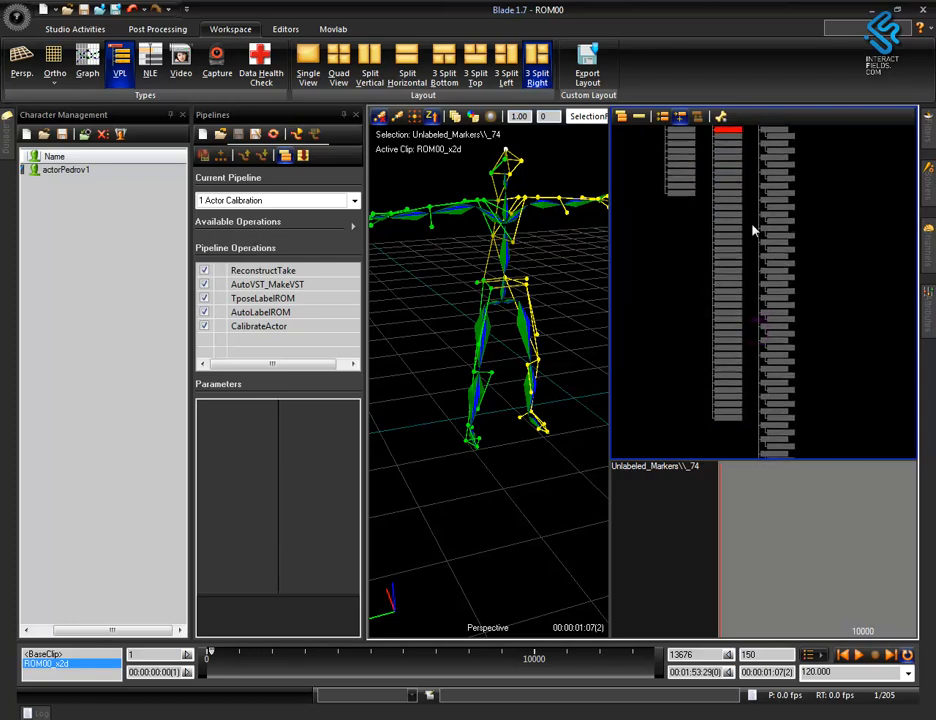
mouse_move(708, 436)
mouse_down()
mouse_move(746, 343)
mouse_move(746, 194)
mouse_move(744, 205)
mouse_up()
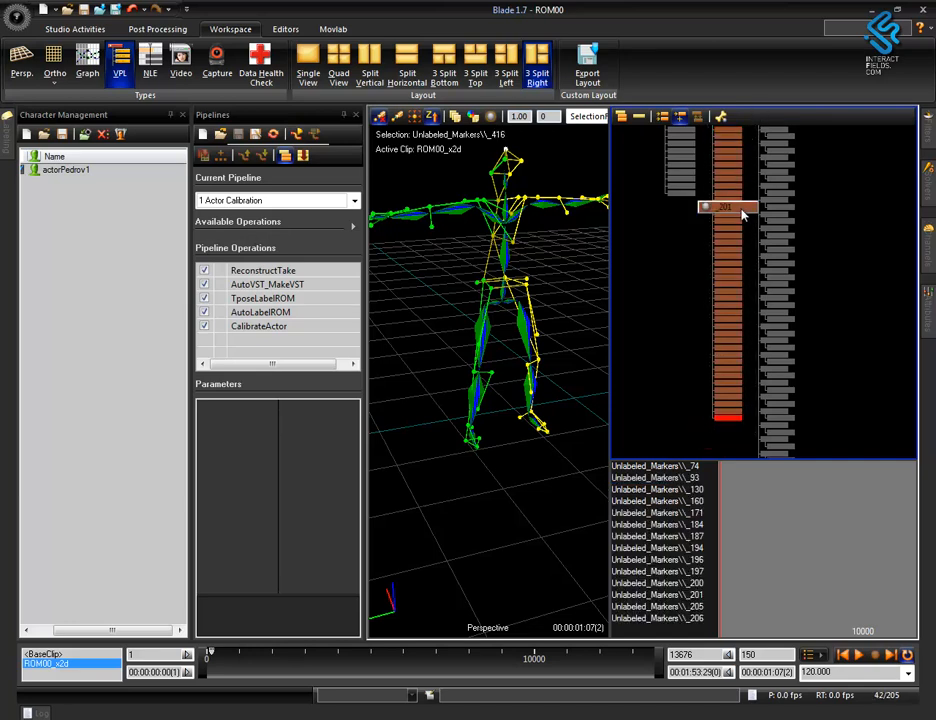
key(Delete)
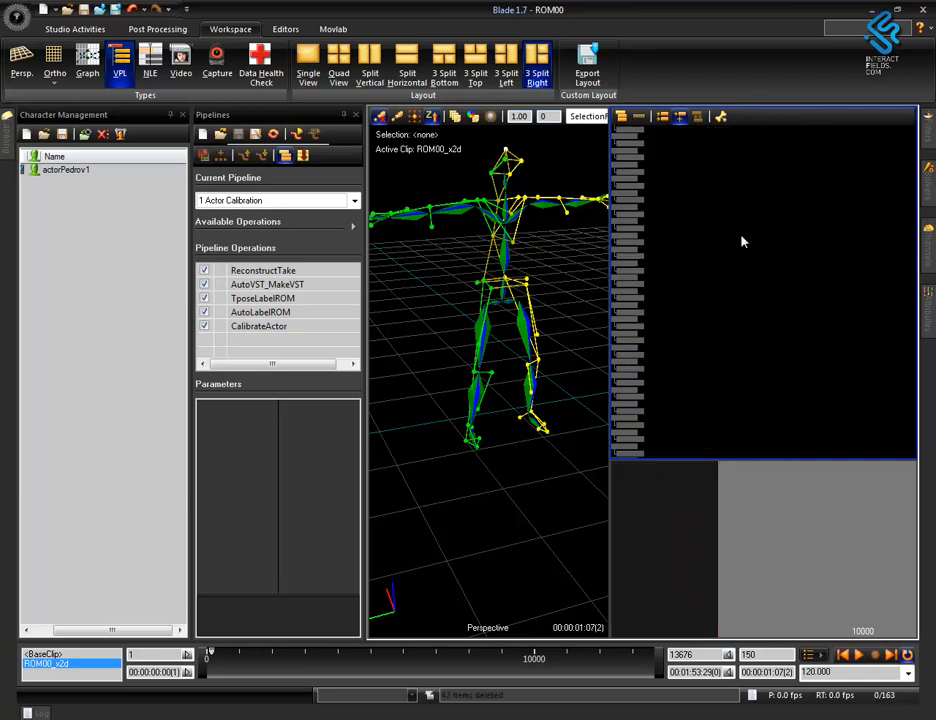
Step: Play part of the take, locate the empty Unlabeled_Markers node in the VPL view, and delete it
key(space)
mouse_move(772, 300)
alt+right_down()
mouse_move(771, 370)
mouse_move(768, 345)
alt+right_up()
alt+middle_drag(752, 278, 791, 363)
alt+right_drag(757, 276, 754, 196)
alt+middle_drag(727, 236, 834, 278)
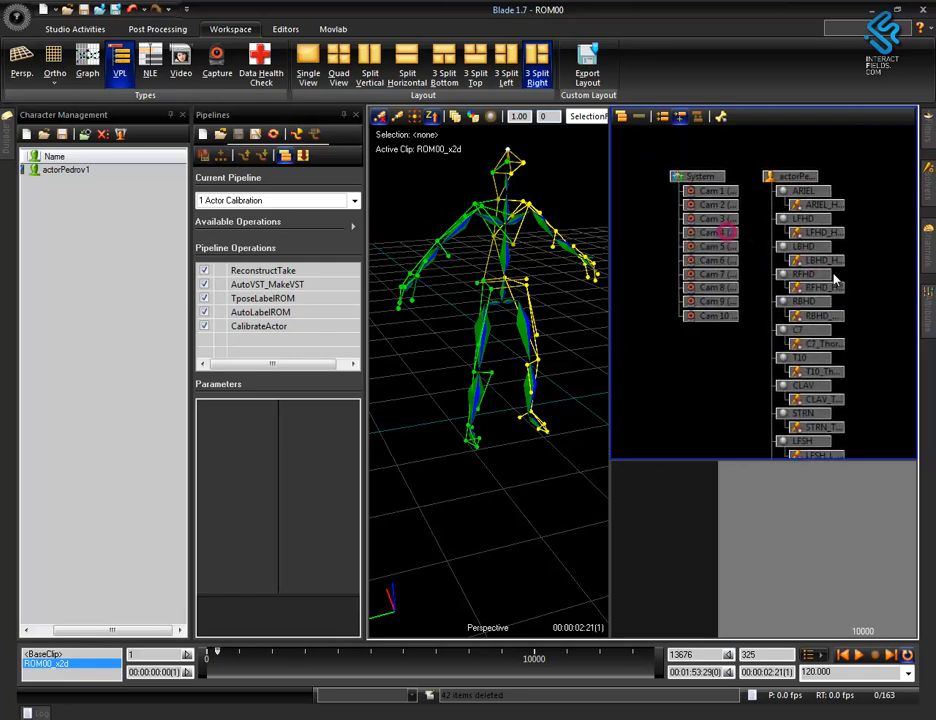
mouse_move(664, 158)
mouse_down()
mouse_move(746, 324)
mouse_move(698, 172)
mouse_move(665, 152)
mouse_up()
click(878, 240)
right_click(881, 268)
alt+right_drag(887, 172, 834, 324)
alt+middle_drag(846, 301, 707, 369)
alt+right_drag(820, 311, 802, 212)
alt+middle_drag(704, 203, 846, 389)
alt+right_drag(790, 274, 880, 200)
mouse_move(758, 290)
alt+middle_down()
mouse_move(796, 300)
mouse_move(851, 283)
alt+middle_up()
alt+middle_drag(751, 274, 713, 324)
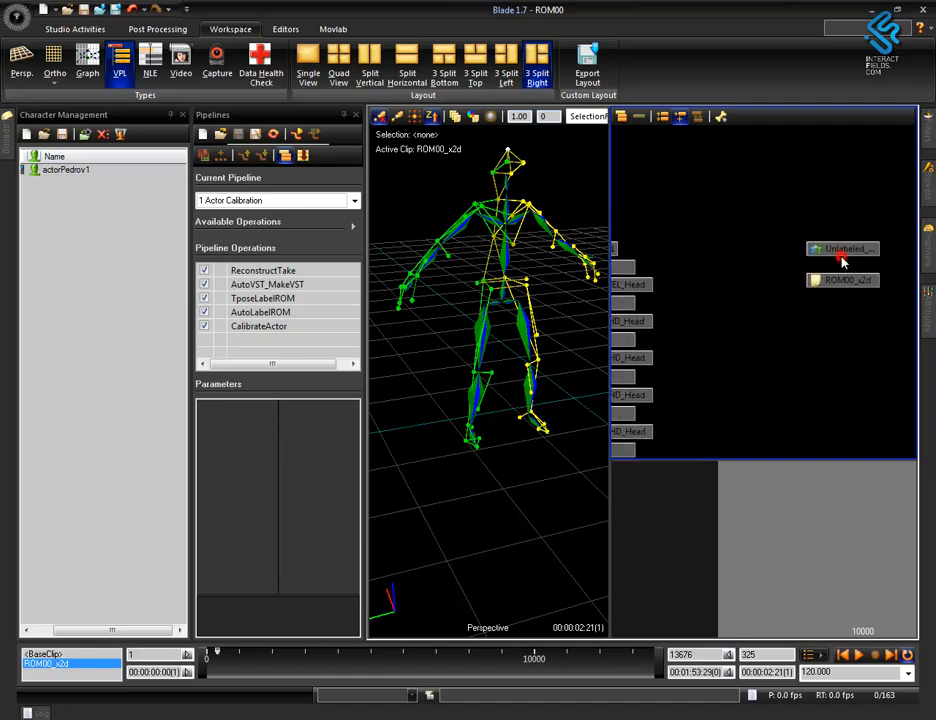
click(858, 256)
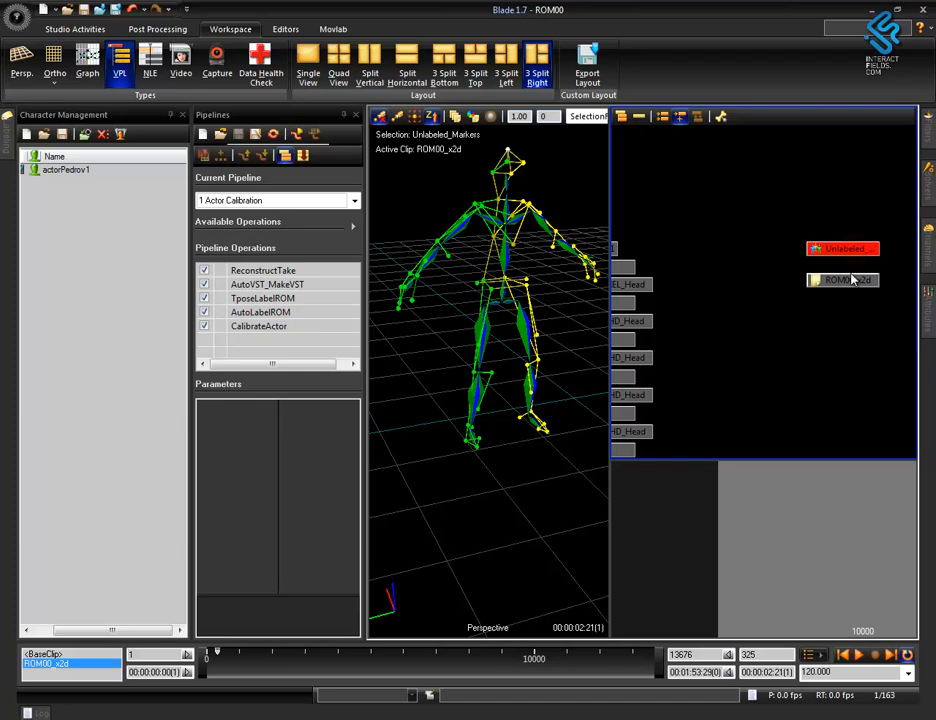
key(Delete)
Step: Examine the remaining VPL nodes: the System cameras, the actor's marker hierarchy and the ROM00_x2d clip
alt+right_drag(809, 292, 834, 373)
alt+middle_drag(832, 372, 831, 334)
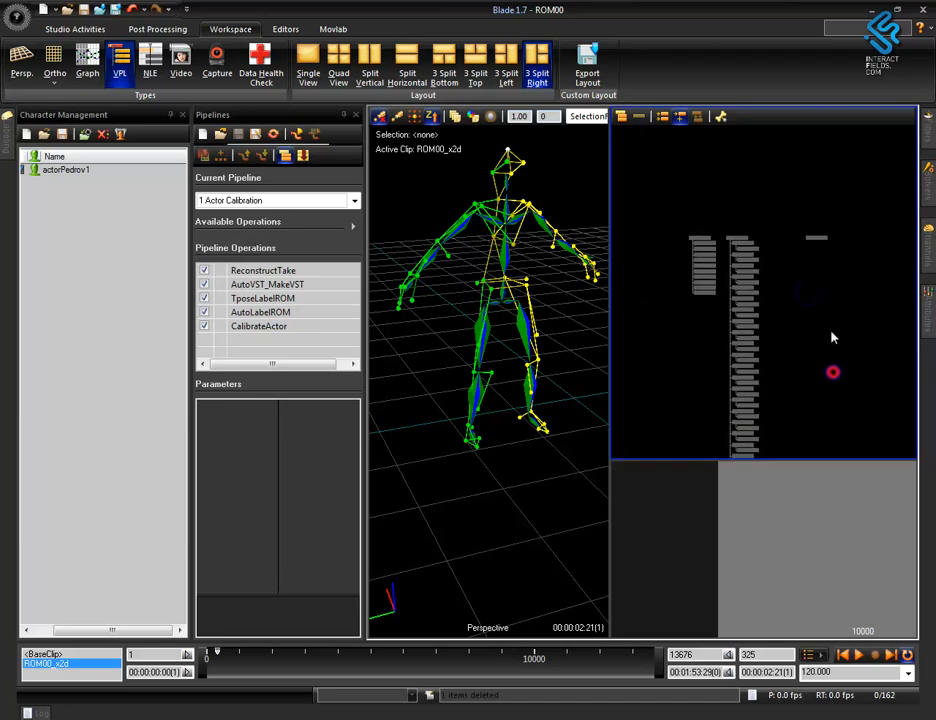
alt+right_drag(750, 266, 782, 175)
alt+middle_drag(731, 299, 802, 327)
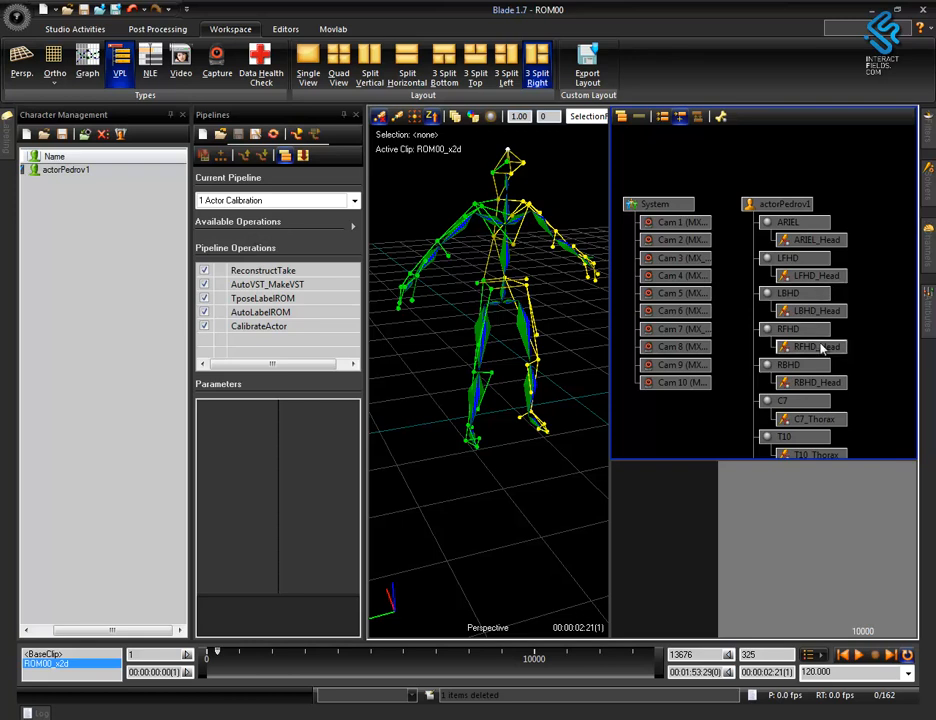
scroll(828, 295, down, 2)
right_drag(845, 287, 861, 370)
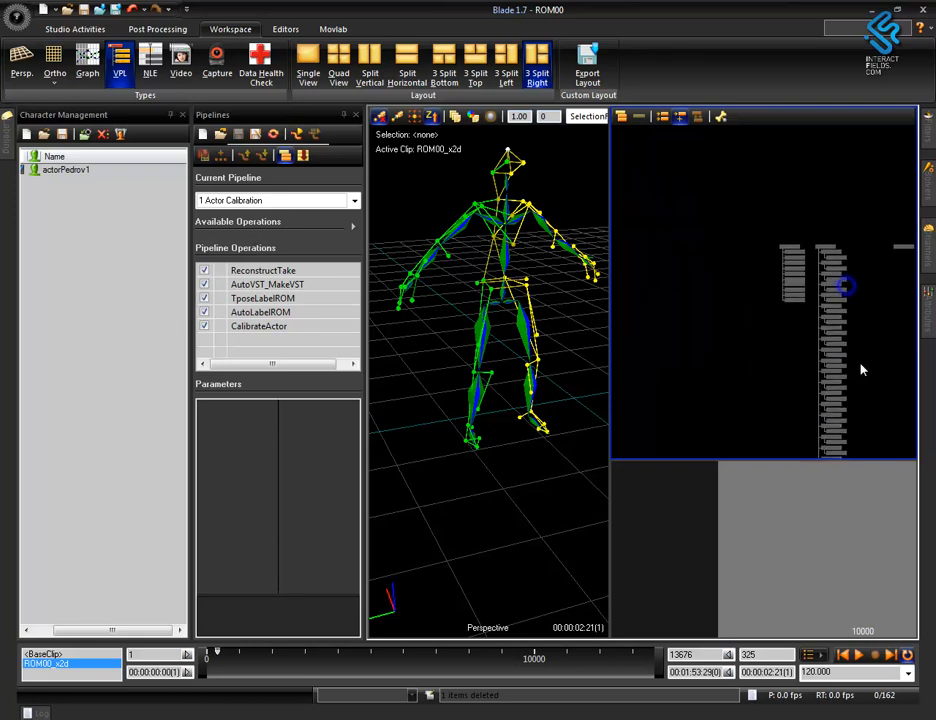
middle_drag(861, 324, 748, 370)
right_drag(811, 291, 867, 134)
middle_drag(718, 292, 748, 282)
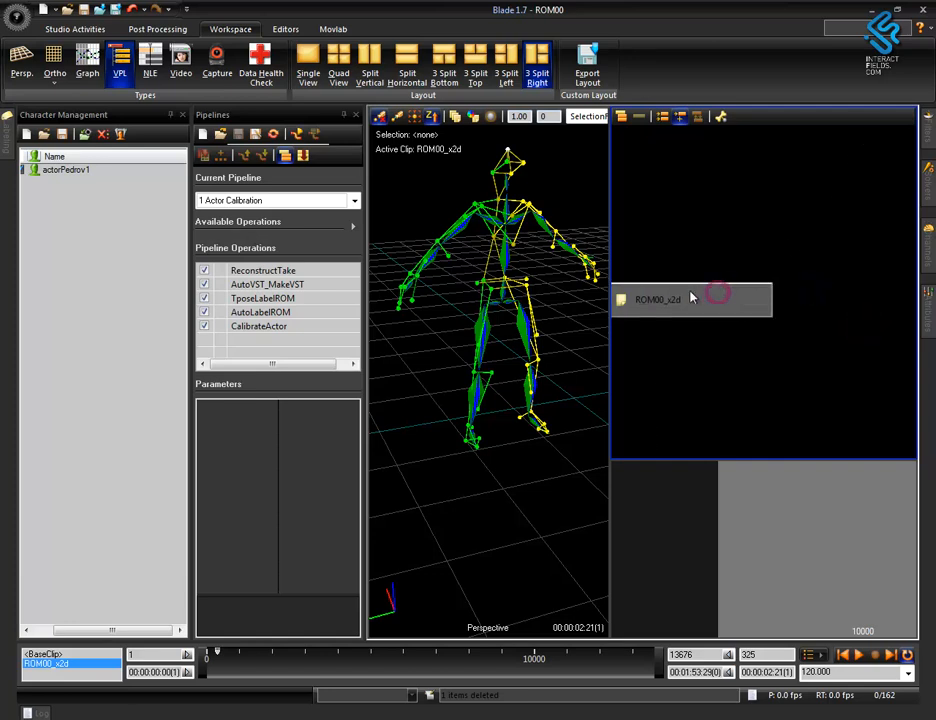
right_drag(750, 349, 756, 393)
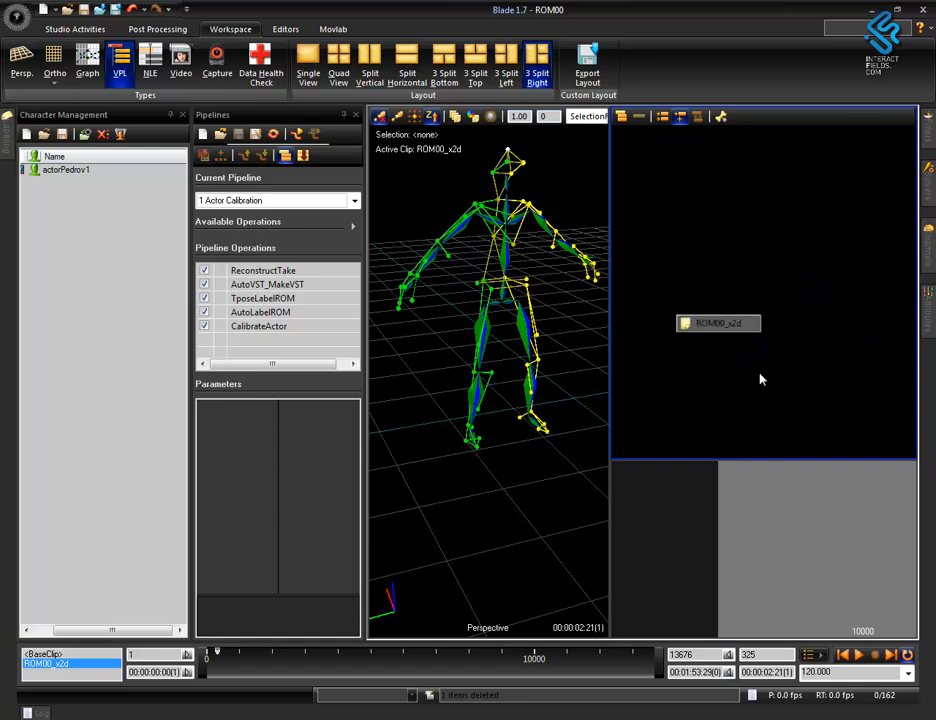
Step: Set the upper side view to Data Health Check and the lower side view to Graph
click(285, 30)
click(230, 29)
click(261, 68)
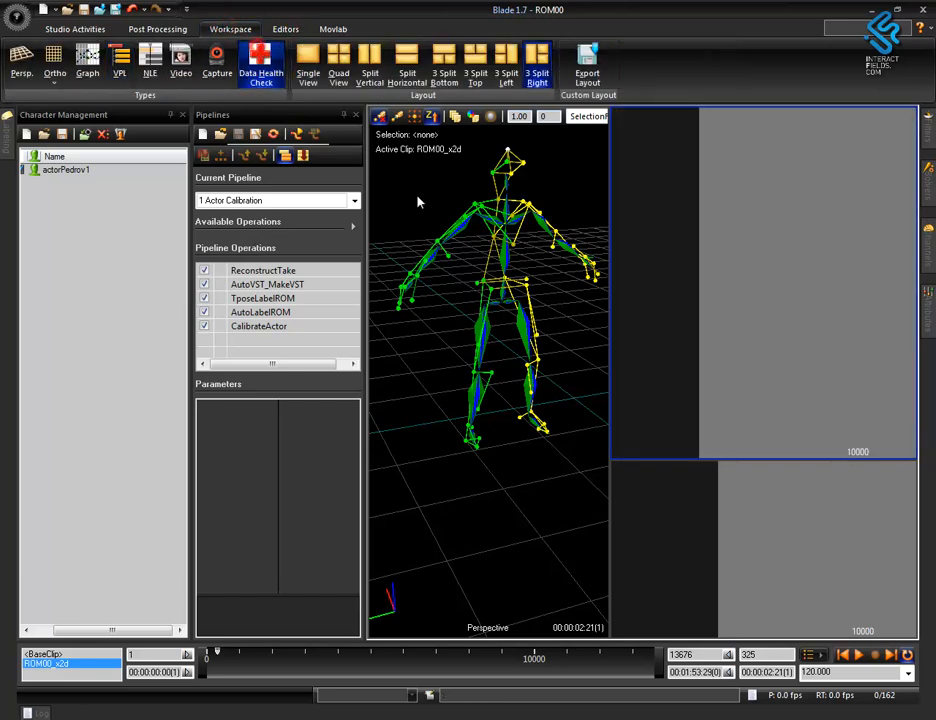
click(731, 549)
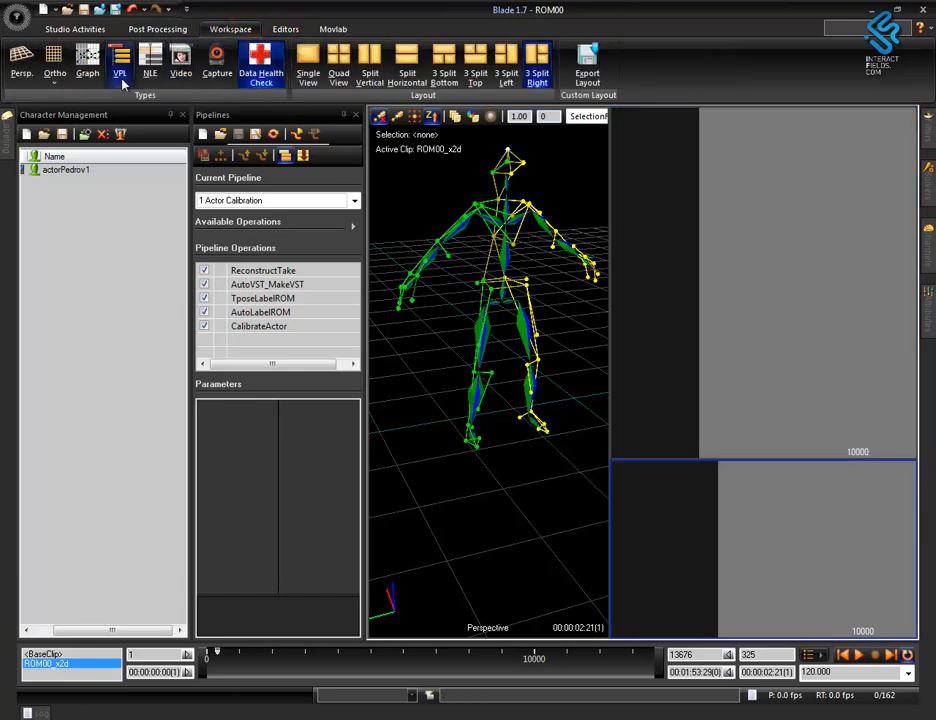
click(87, 62)
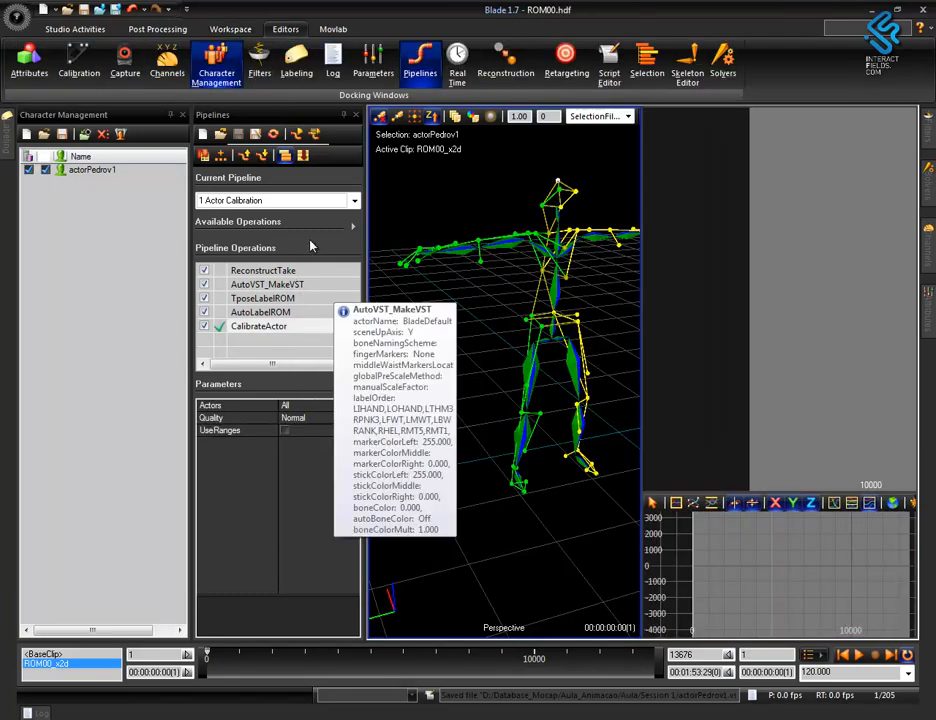
Step: Switch to the Export Import pipeline and run ExportHDF to save the calibrated ROM00 take
click(300, 200)
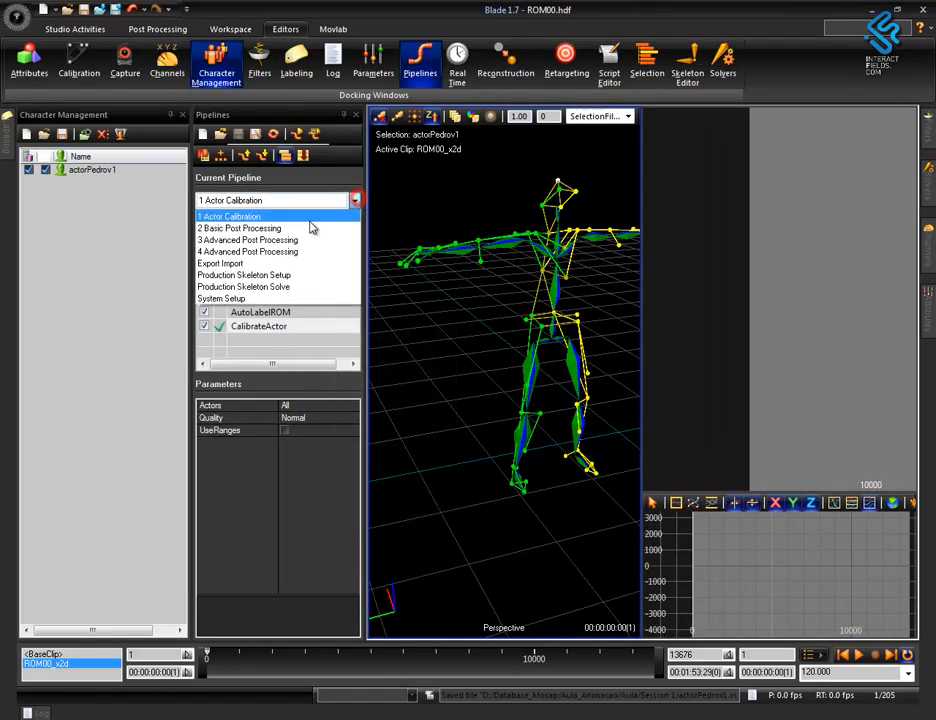
click(256, 264)
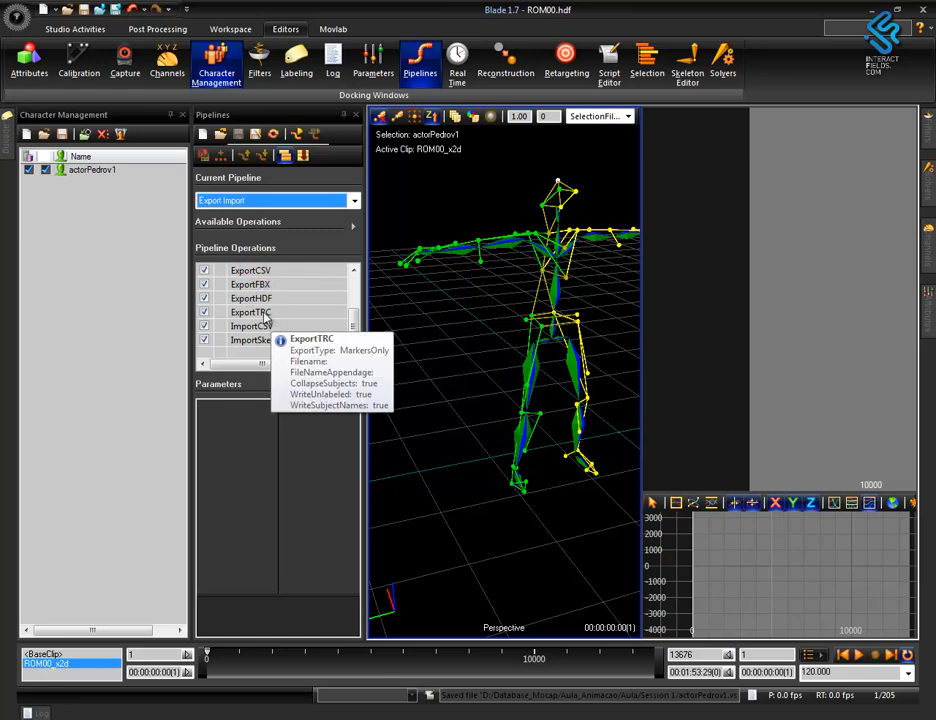
click(262, 299)
double_click(259, 298)
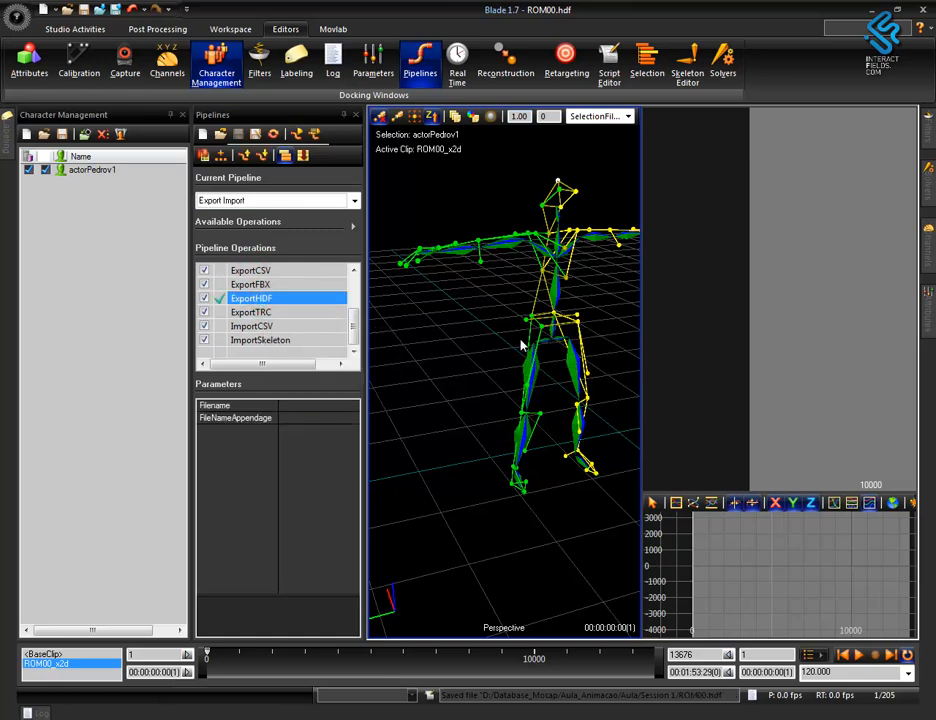
alt+right_drag(565, 290, 575, 409)
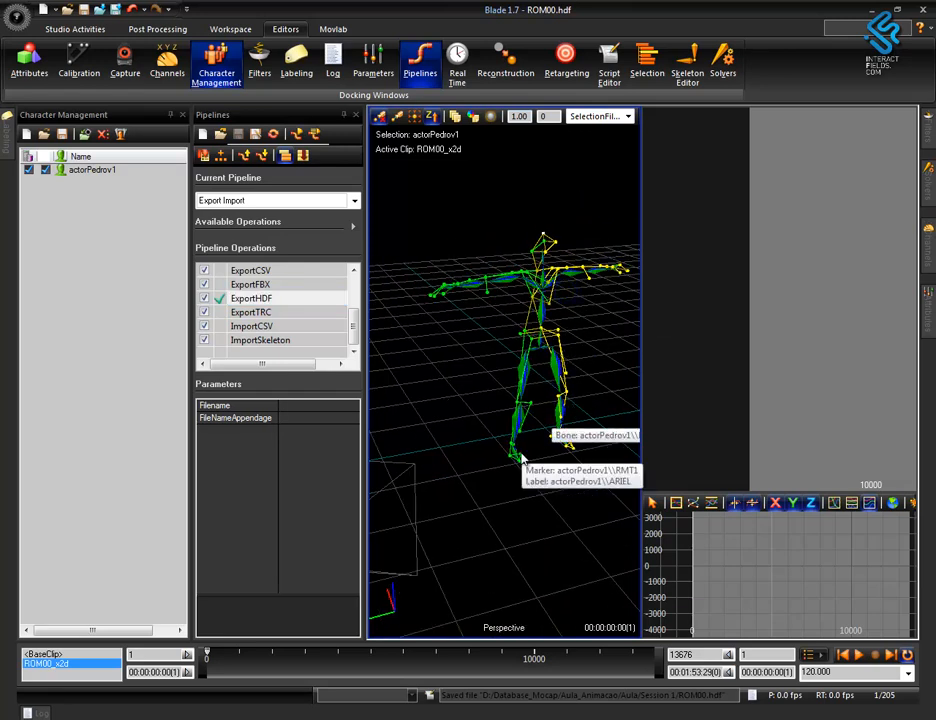
alt+drag(522, 453, 574, 472)
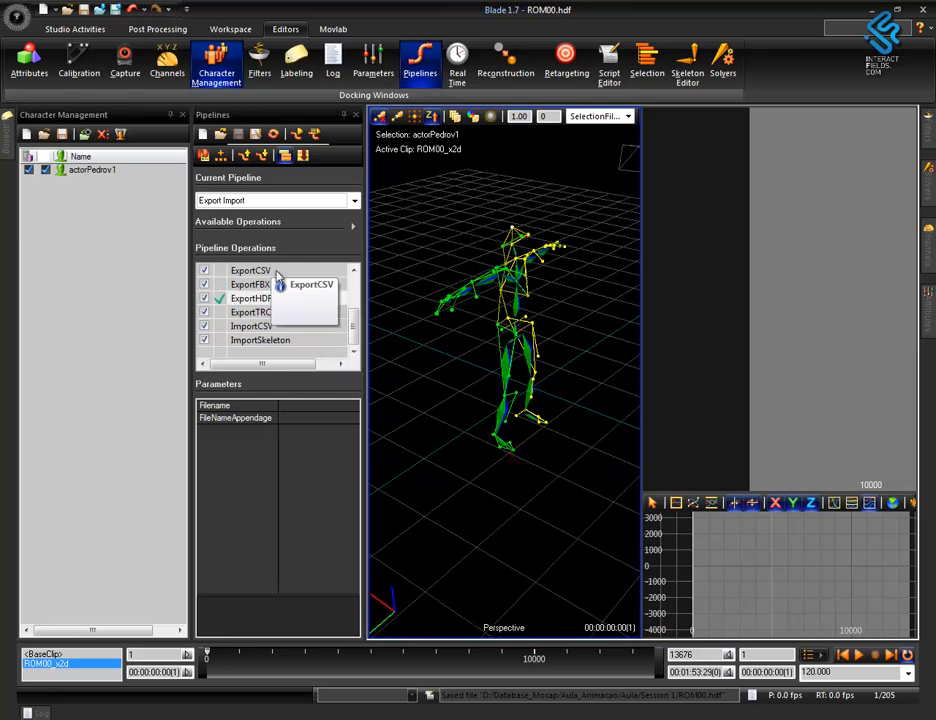
Step: Show the data management list, load the Stand00 take, and reopen the saved ROM00 file, discarding changes in both switches
mouse_move(333, 320)
key(F2)
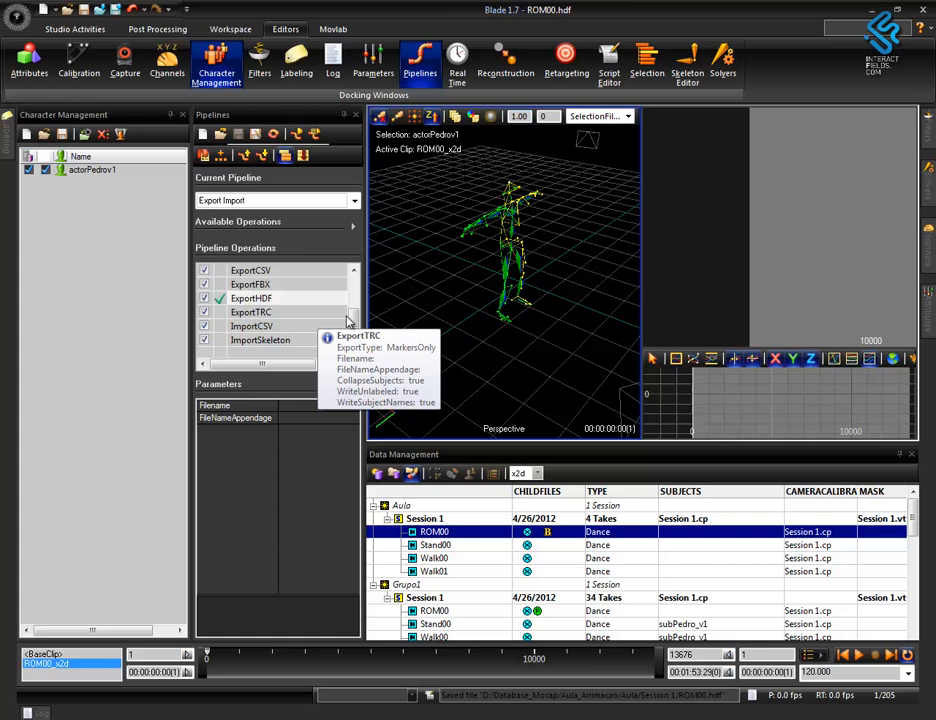
double_click(528, 551)
click(480, 397)
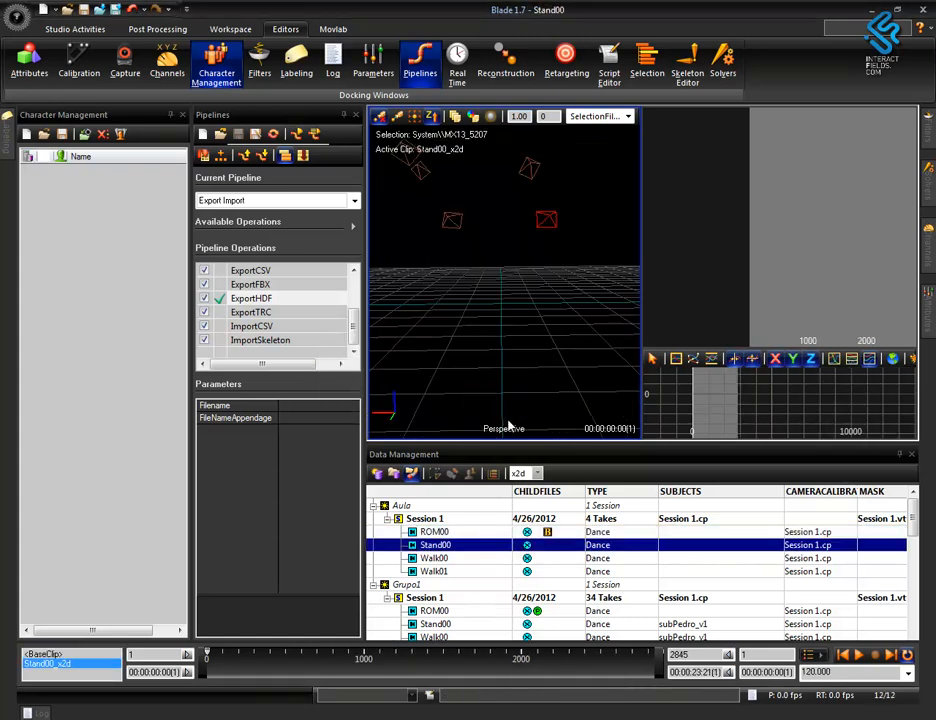
double_click(548, 535)
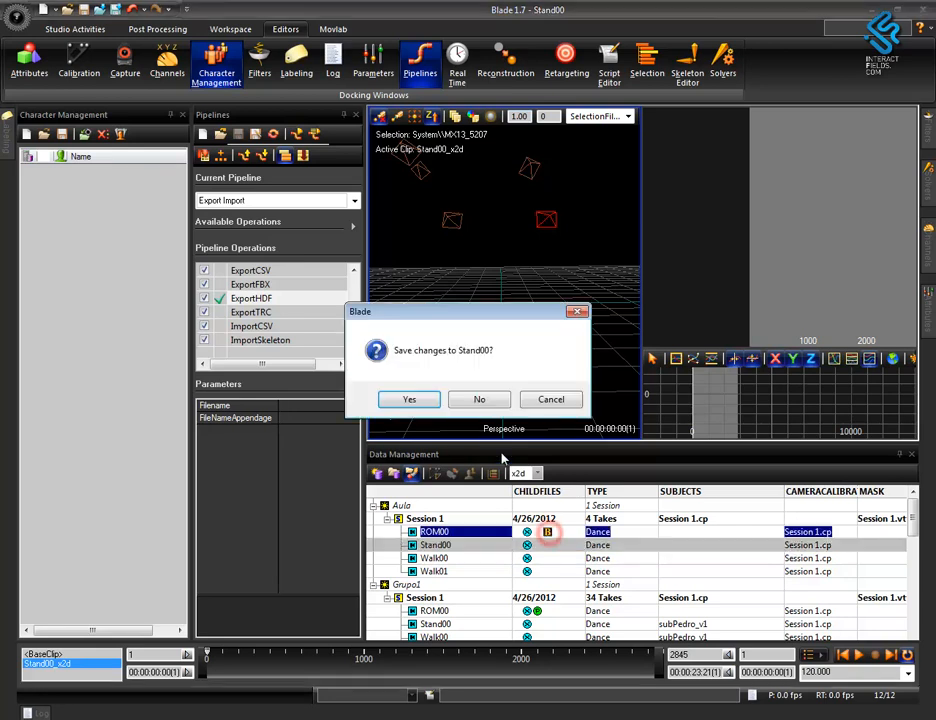
click(481, 399)
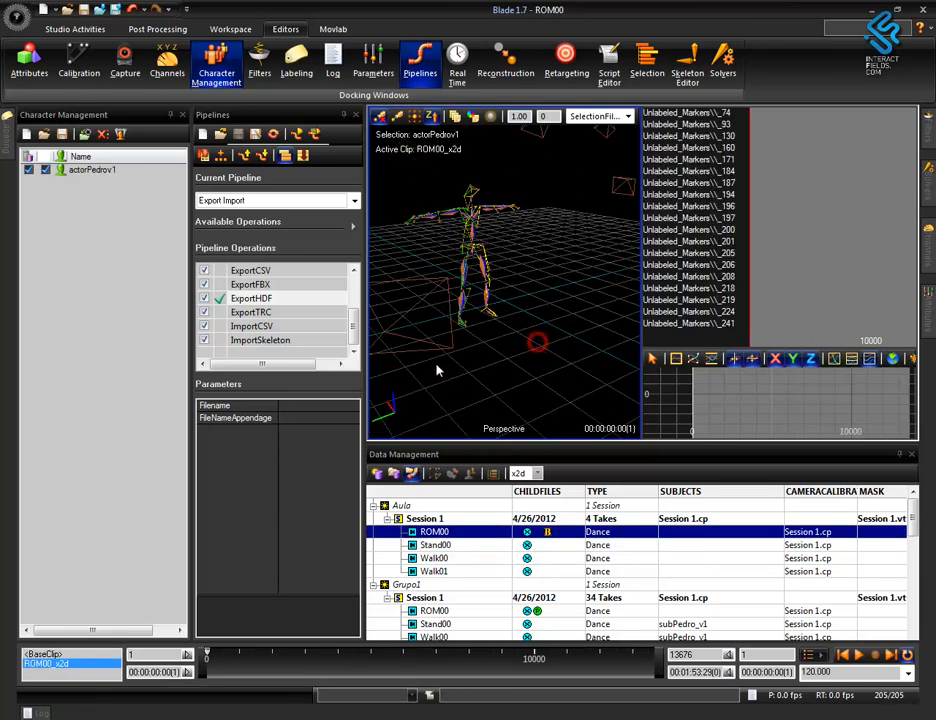
Step: Play part of the reopened ROM00 take, select the actor in the perspective view, and close the data management list
alt+right_drag(564, 393, 533, 301)
alt+middle_drag(533, 301, 541, 355)
alt+right_drag(541, 355, 537, 330)
key(space)
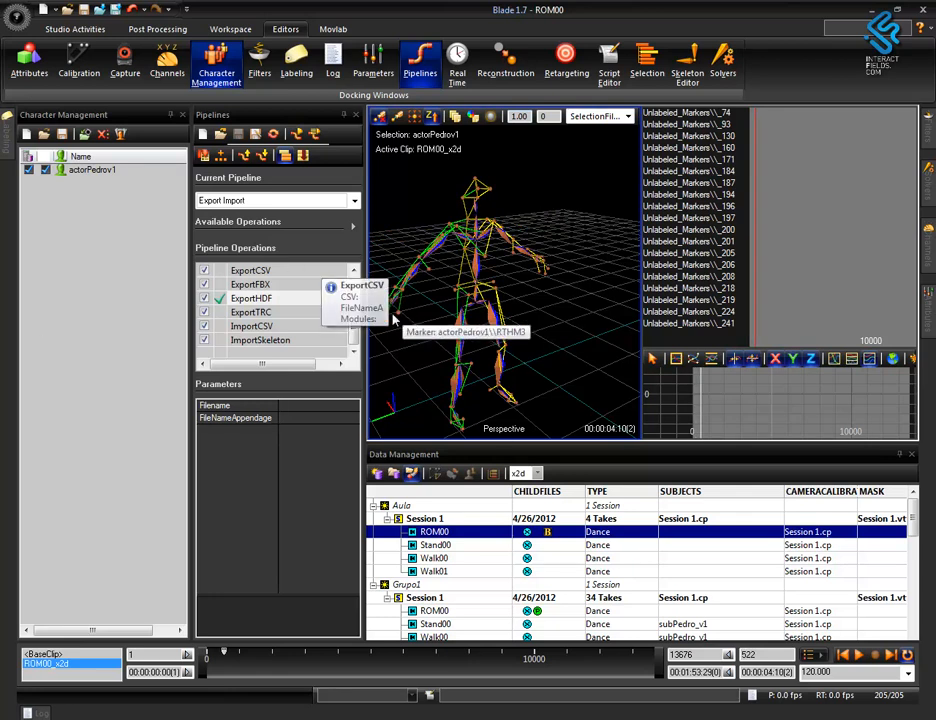
click(446, 250)
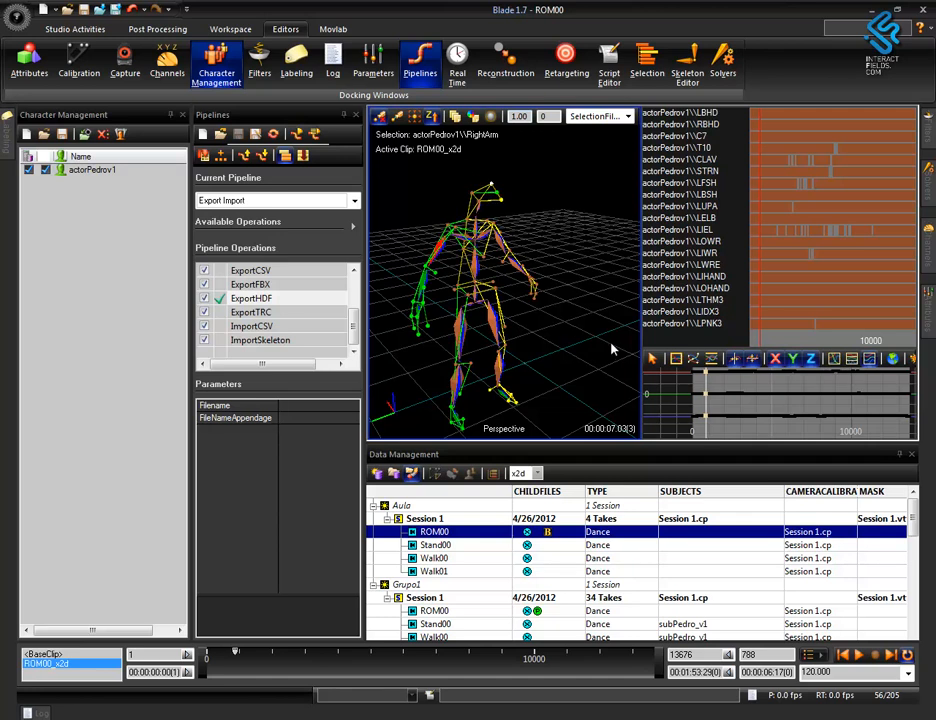
click(911, 454)
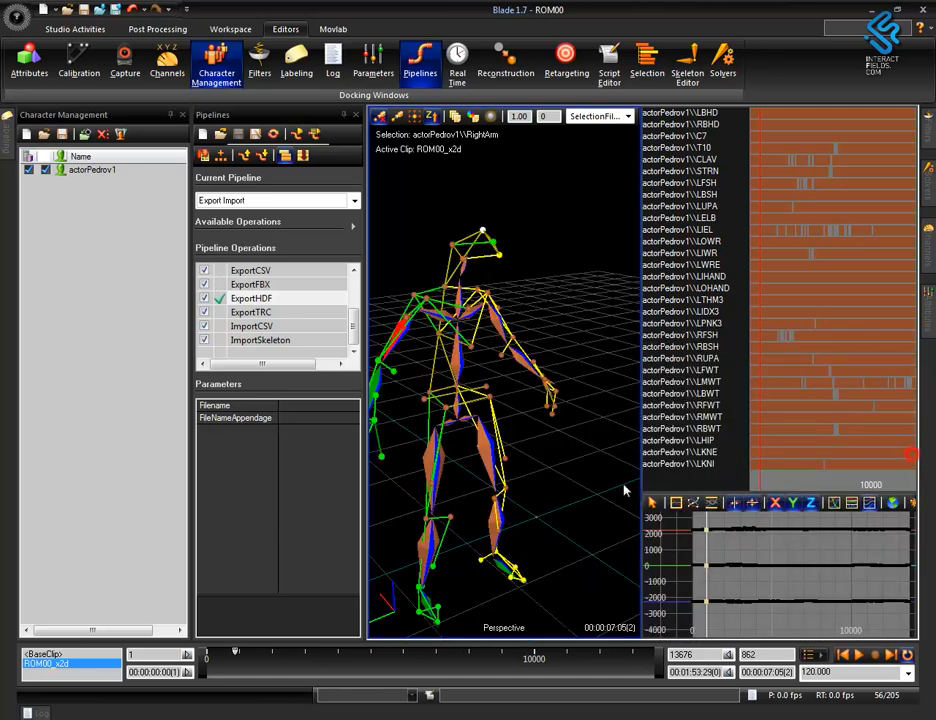
Step: Run ExportC3D from the Export Import pipeline with the MarkersOnly export type on the ROM00 take
mouse_move(597, 453)
alt+mouse_down()
mouse_move(581, 478)
mouse_move(551, 412)
alt+mouse_up()
alt+right_drag(551, 412, 563, 477)
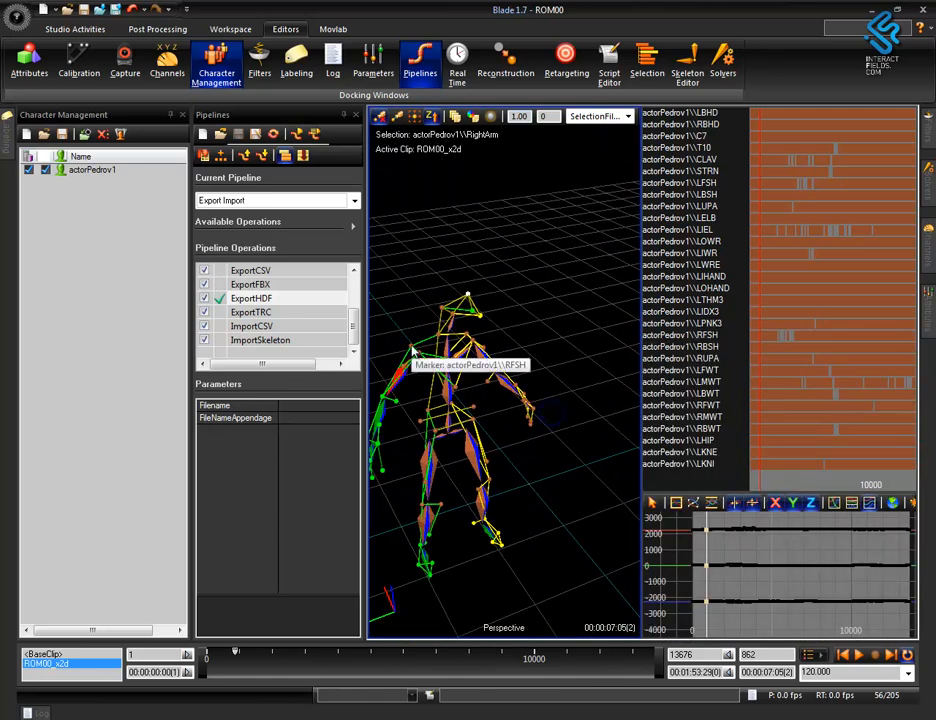
drag(352, 341, 356, 308)
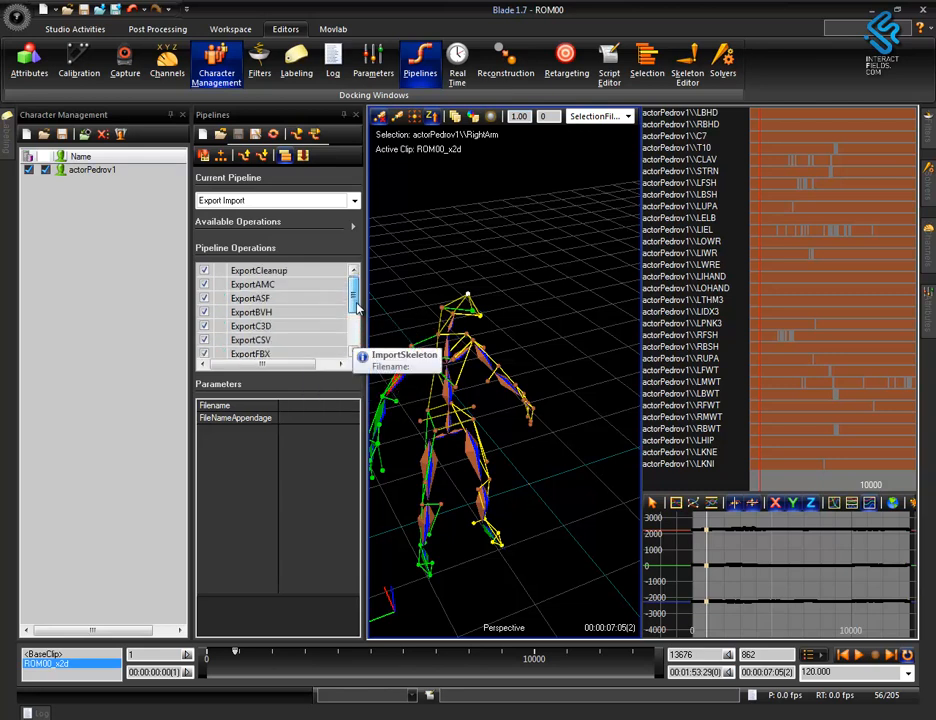
click(288, 328)
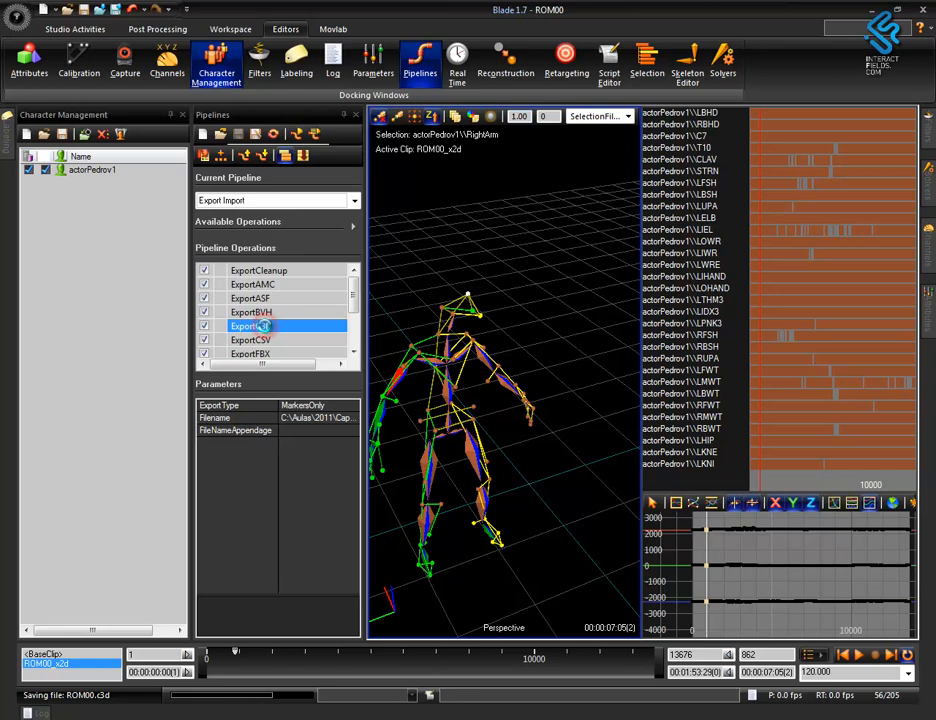
Step: Reopen the data management list and refresh the ROM00 entry of the Aula session to update its child files
click(546, 304)
key(F2)
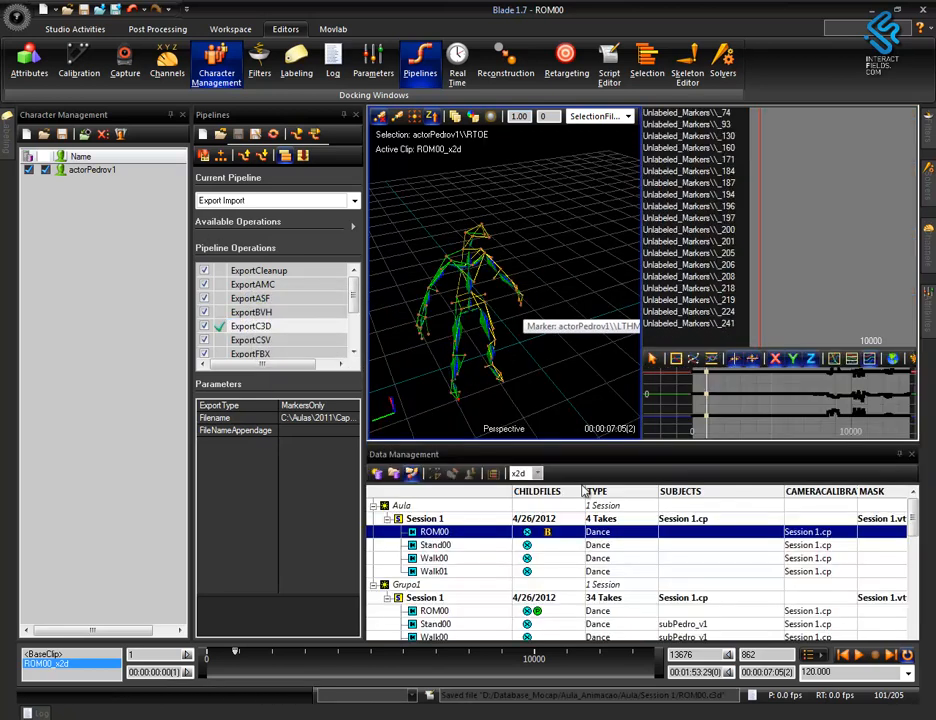
right_click(476, 533)
click(548, 324)
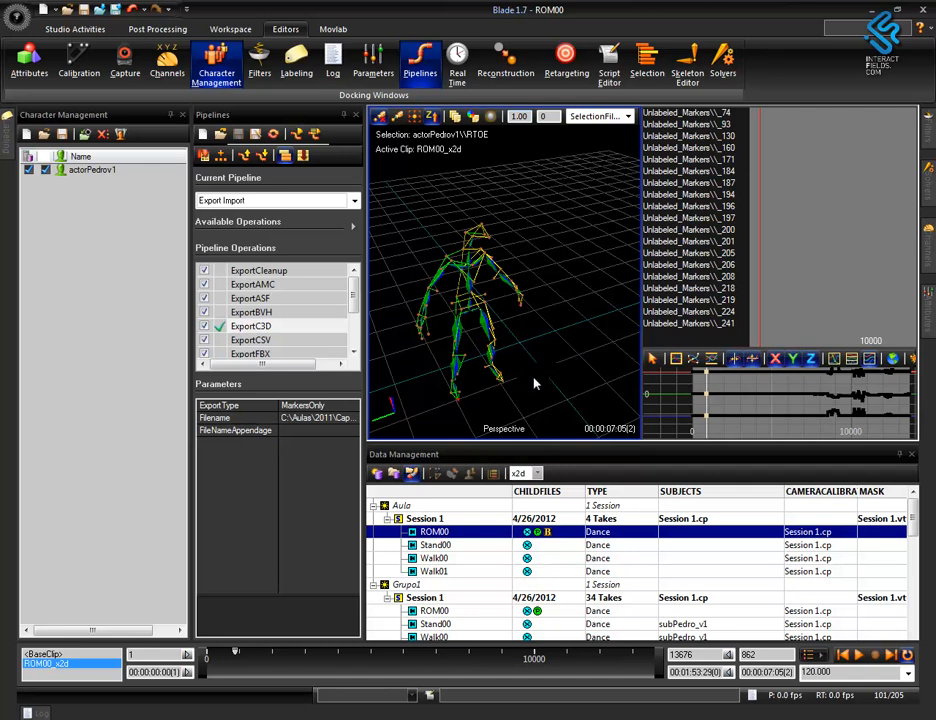
Step: Select the actor's markers and bones in the perspective view, and close the data management and character management windows
alt+drag(535, 379, 508, 361)
alt+right_drag(508, 359, 525, 387)
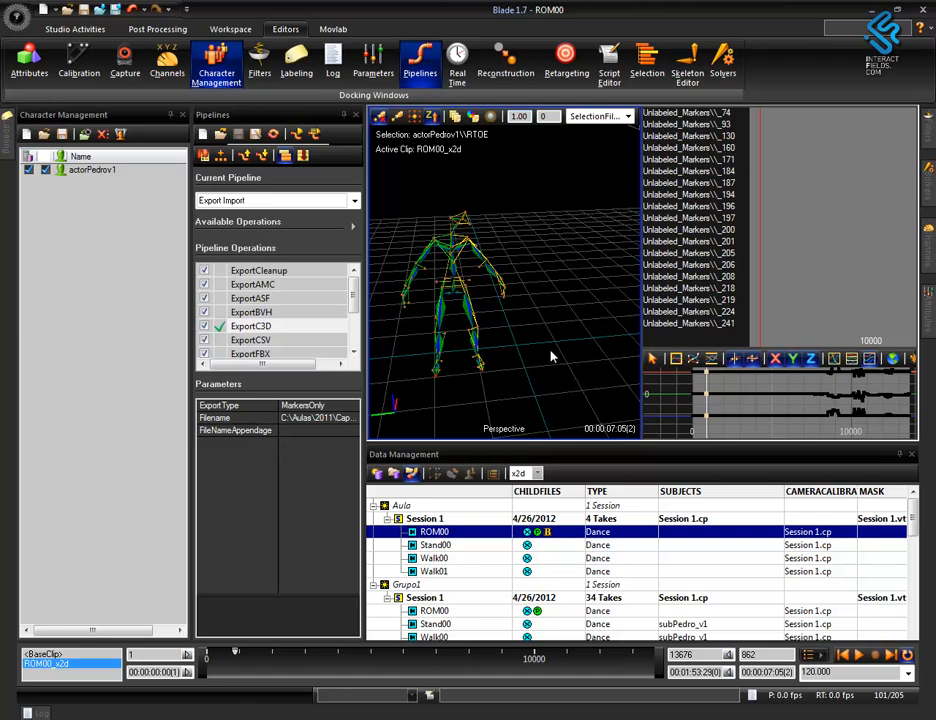
alt+middle_drag(505, 356, 533, 357)
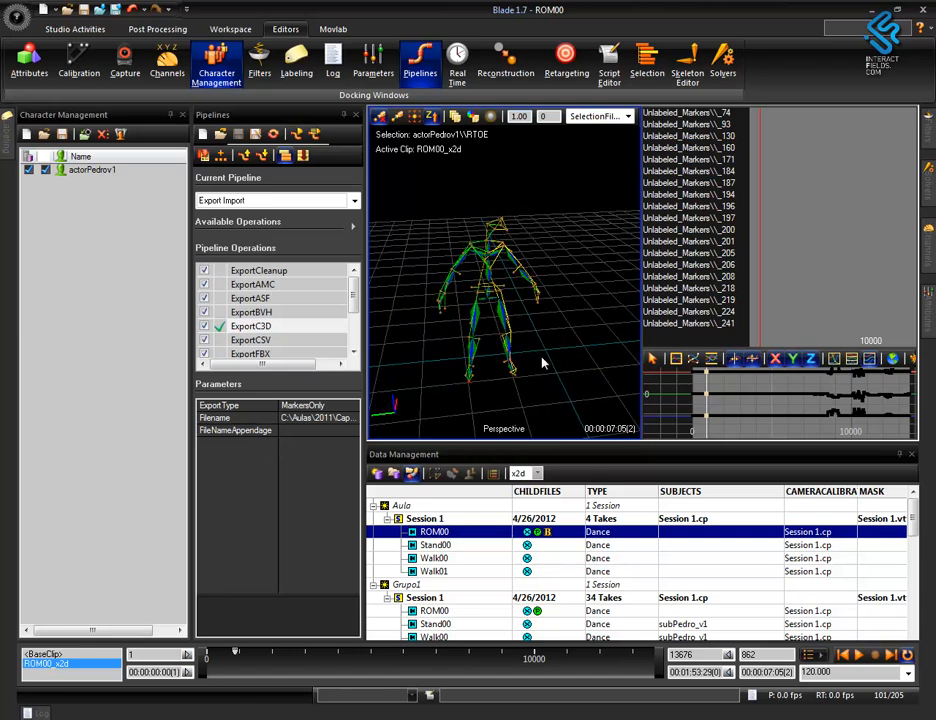
click(440, 204)
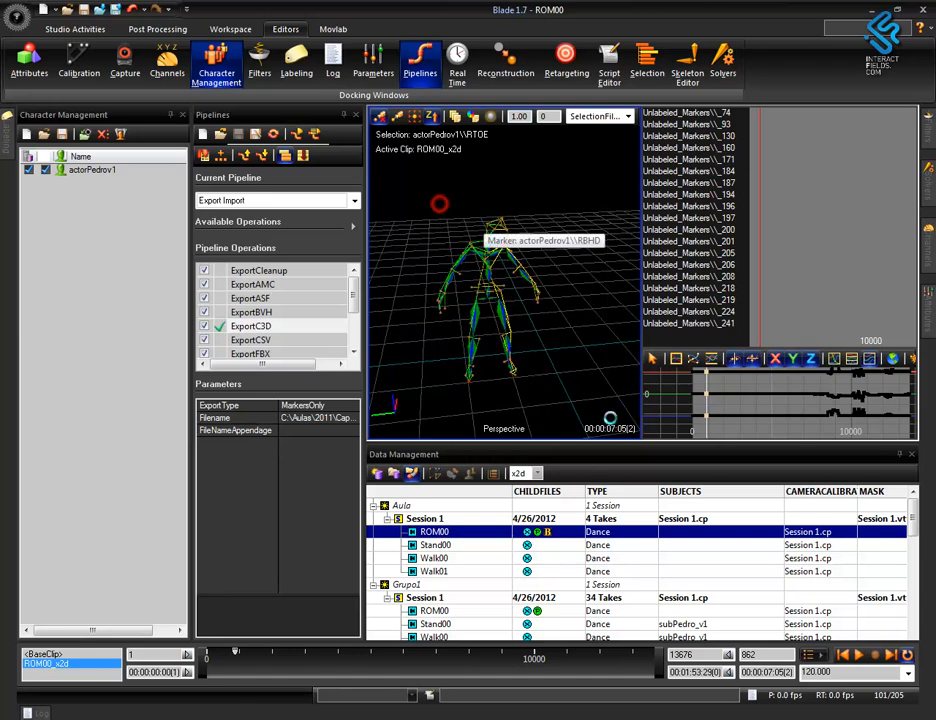
click(911, 454)
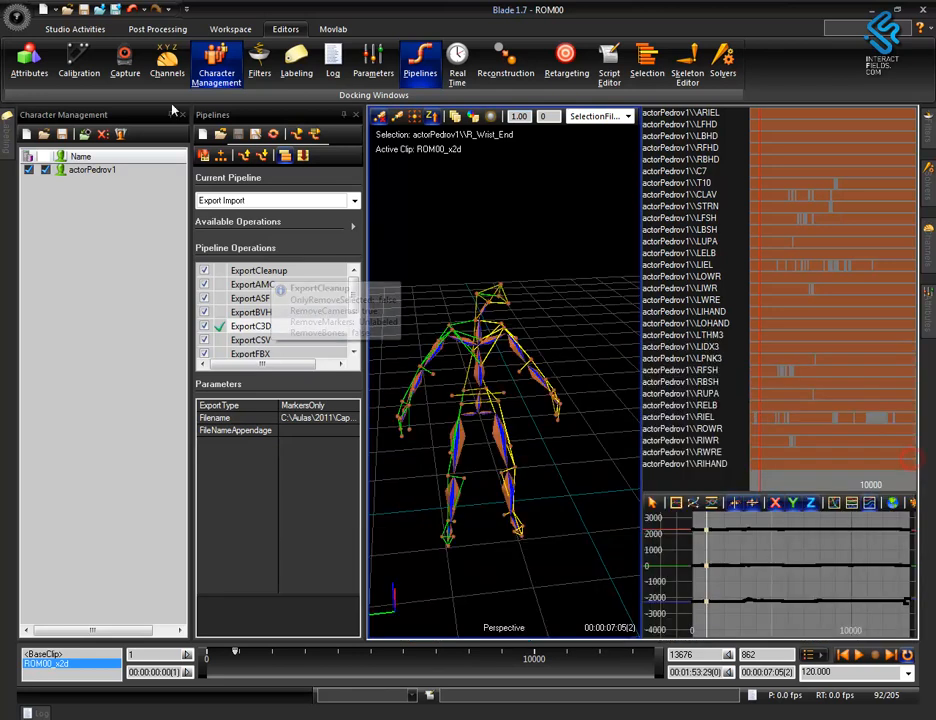
click(177, 115)
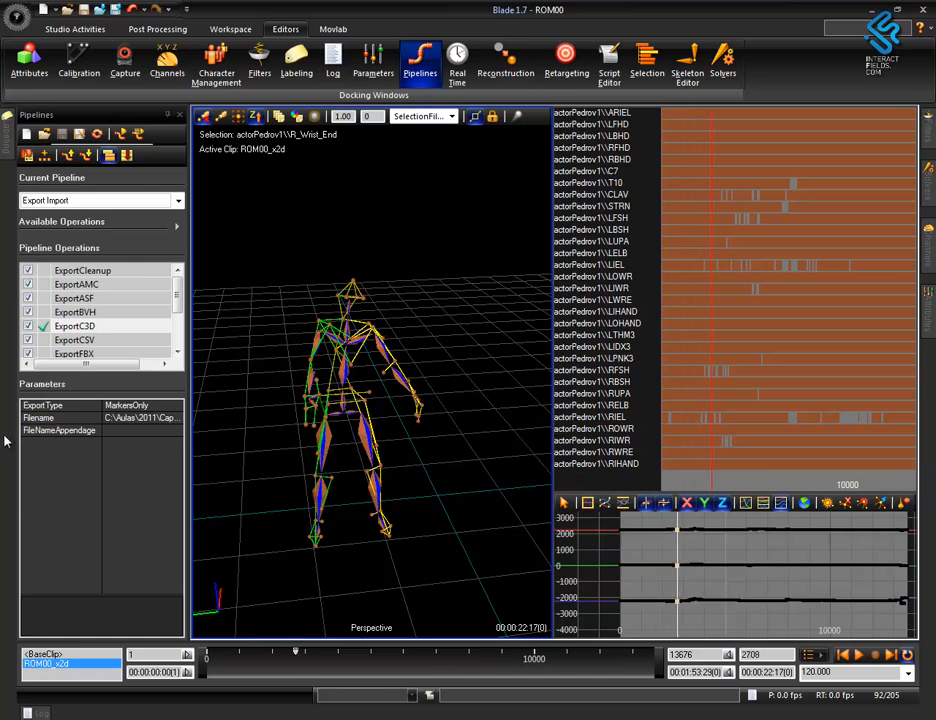
Step: Scrub the ROM00 take to frame 10065 and select only the actor's RIEL marker at the right elbow
drag(290, 655, 537, 684)
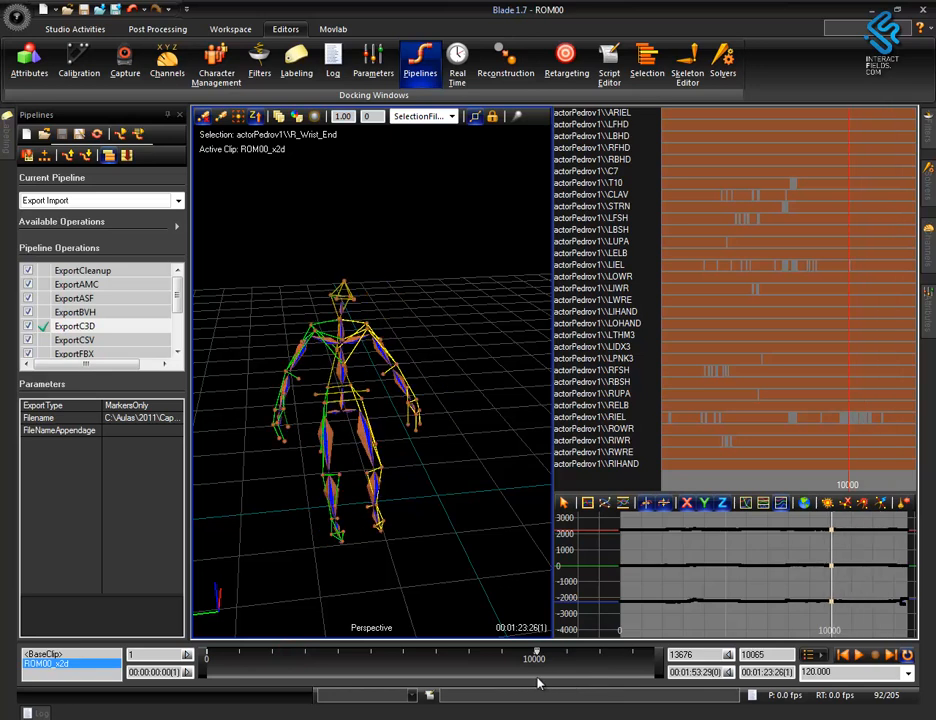
right_click(397, 509)
drag(372, 589, 424, 575)
alt+right_drag(424, 578, 400, 410)
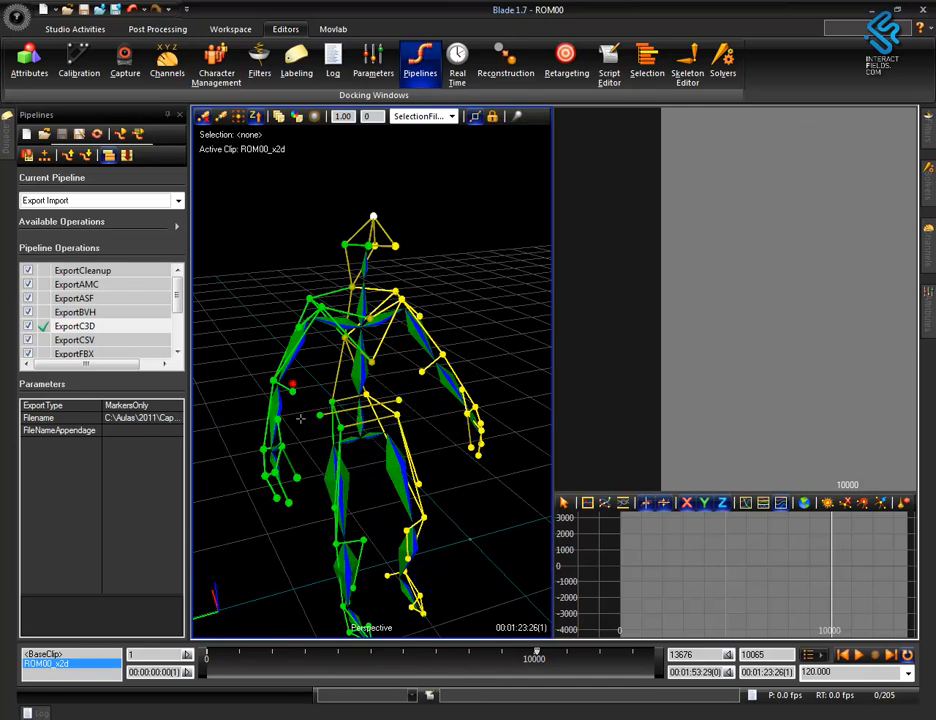
click(300, 418)
Step: Examine the RIEL marker's trajectory curves for gaps around frames 3000 to 13000 in the graph
right_click(846, 563)
alt+right_drag(846, 564, 911, 576)
alt+middle_drag(871, 590, 821, 591)
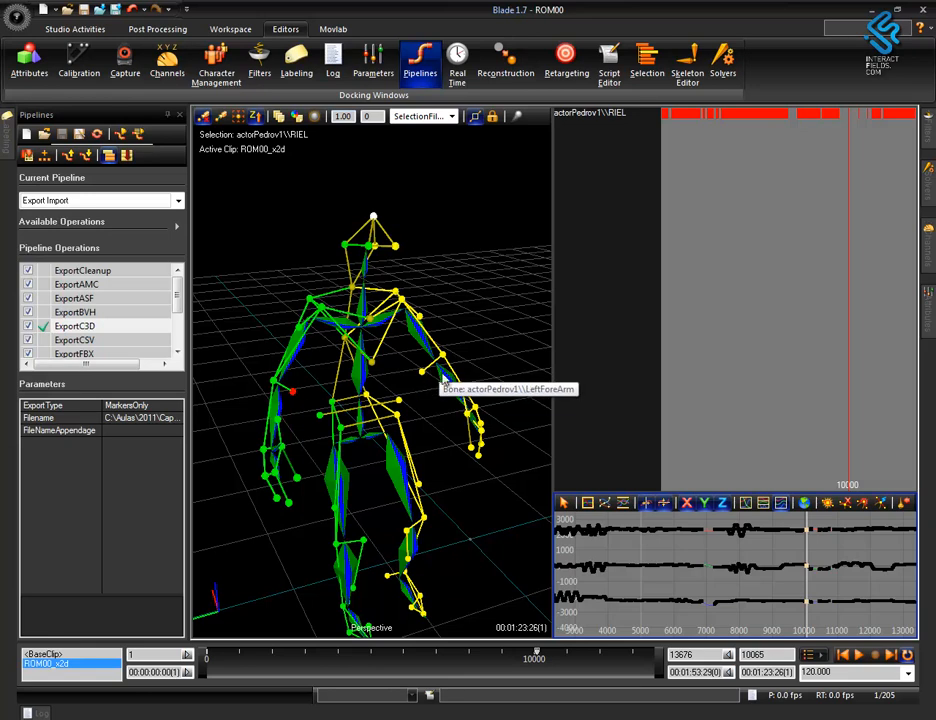
alt+right_drag(475, 315, 481, 389)
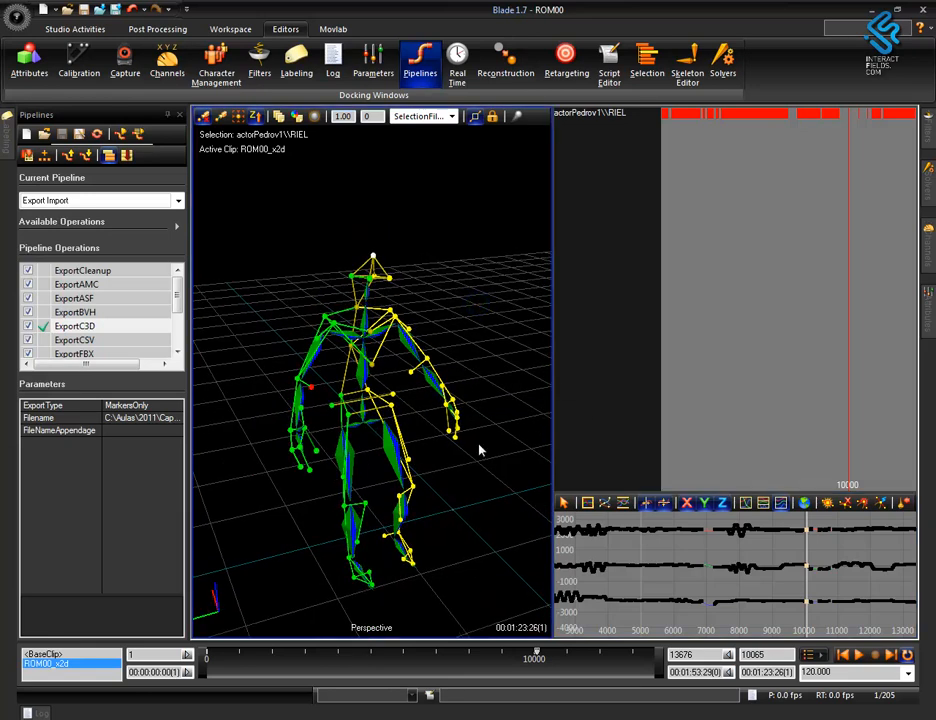